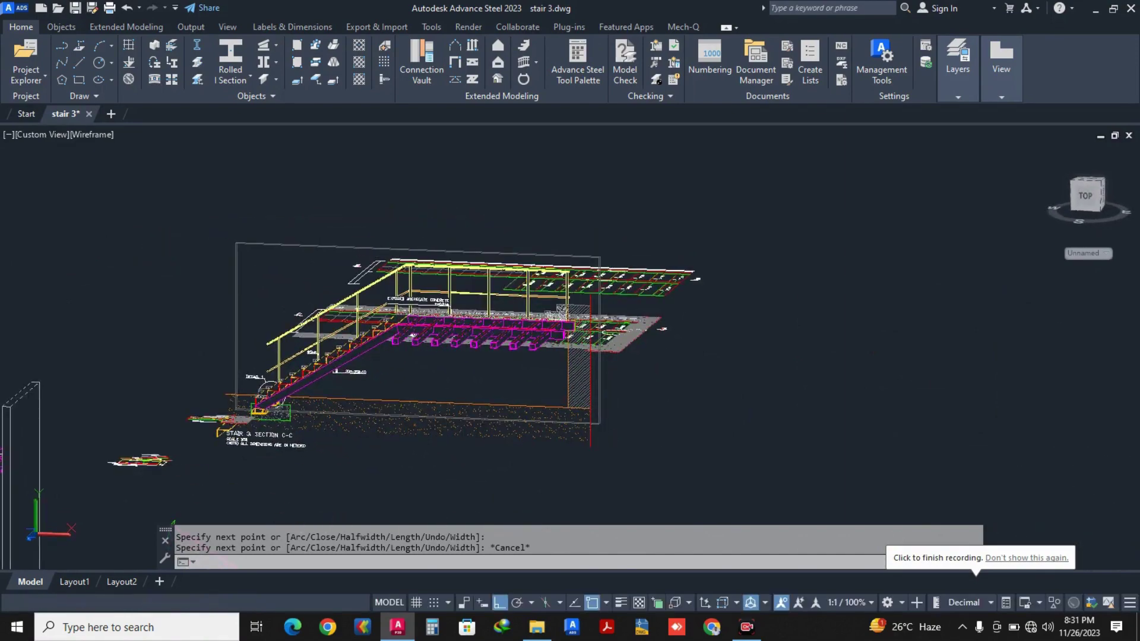
Switch to a Front view in 2D Wireframe and reset the UCS to World.
click(1083, 199)
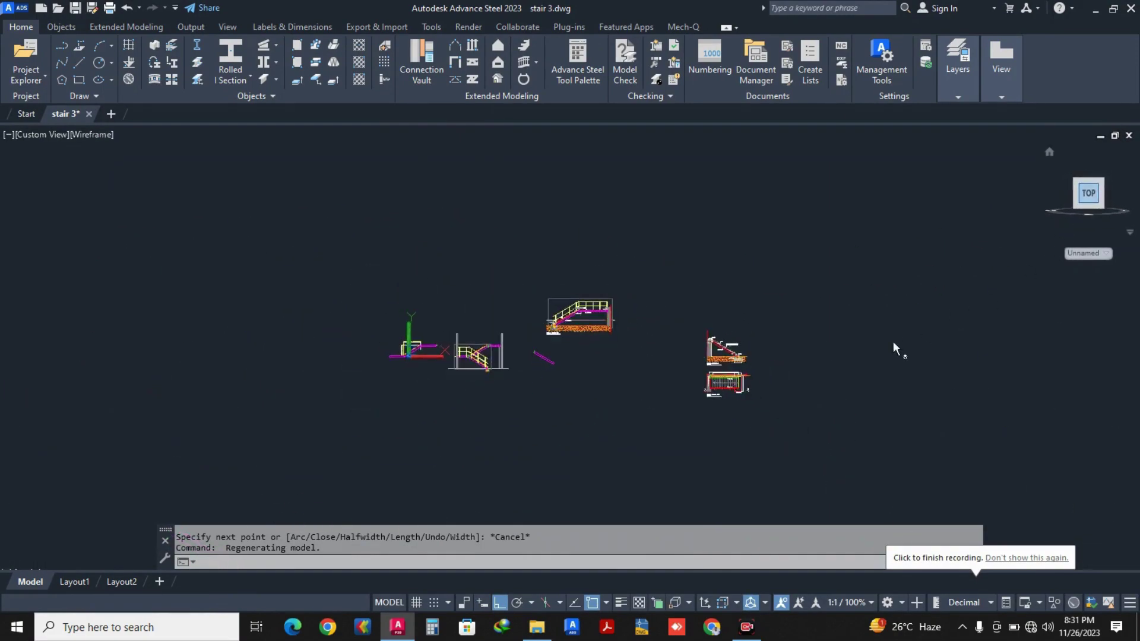
text(ucs)
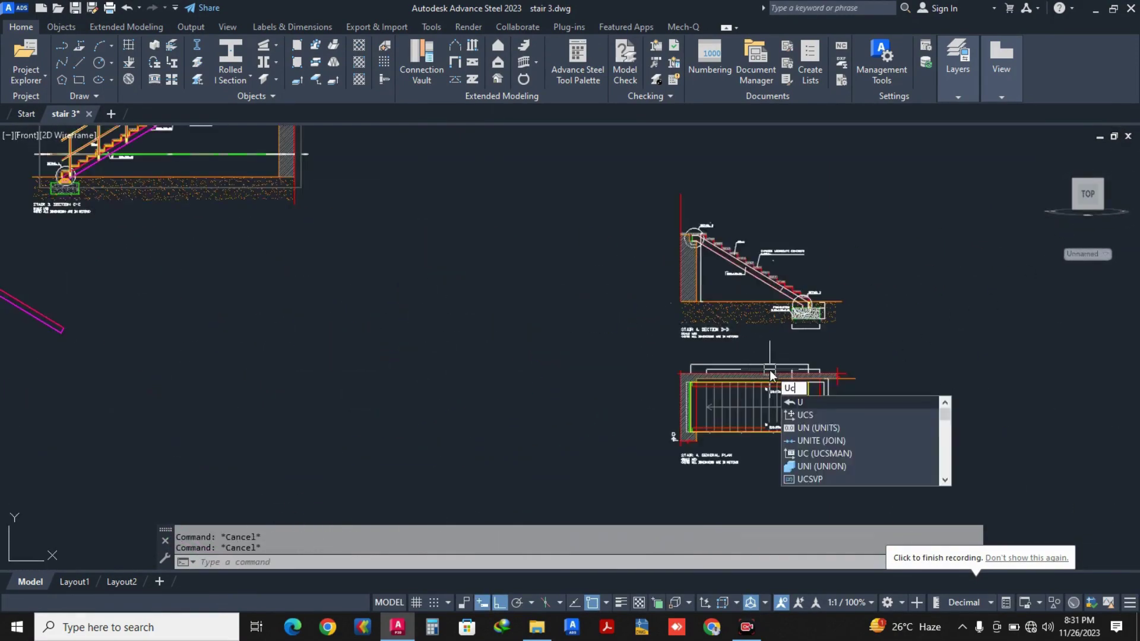
key(Return)
key(Return)
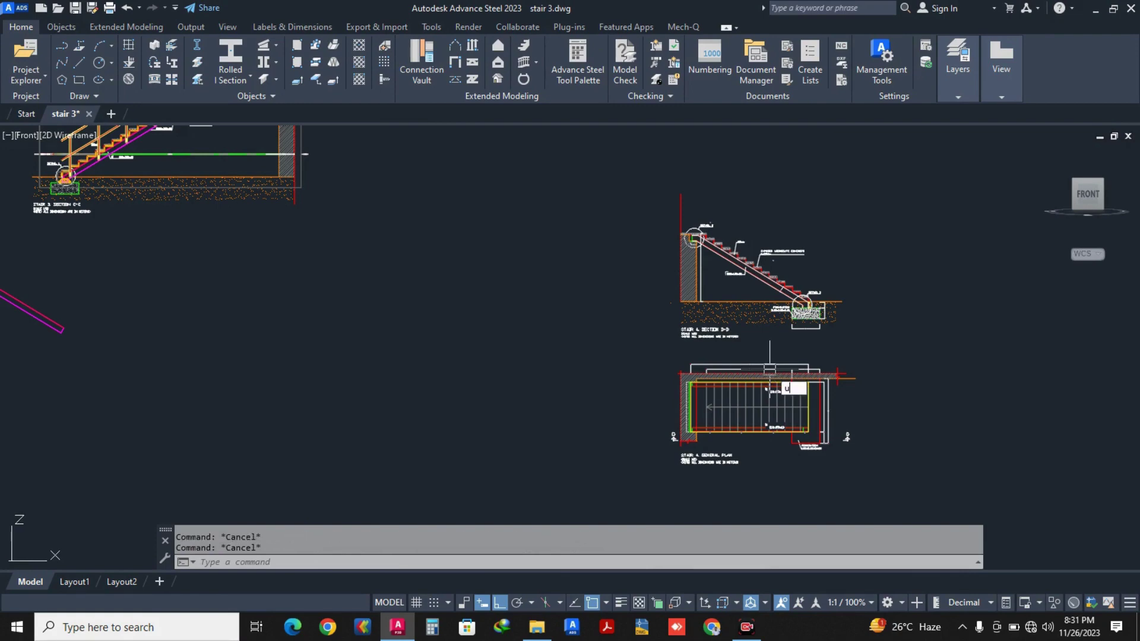
Set the UCS to the Front orientation.
text(cs)
key(Return)
text(fro)
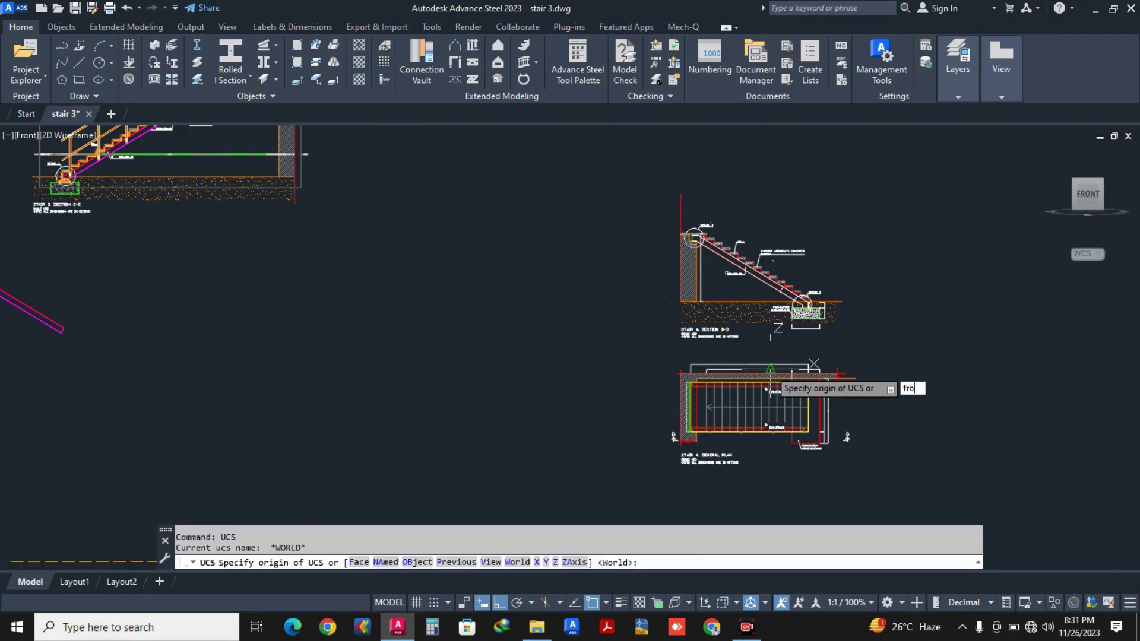
text(nt)
key(Return)
key(Escape)
Convert the upper stringer polyline of Stair 4 Section D-D into beams, keeping the source lines.
scroll(793, 370, up, 2)
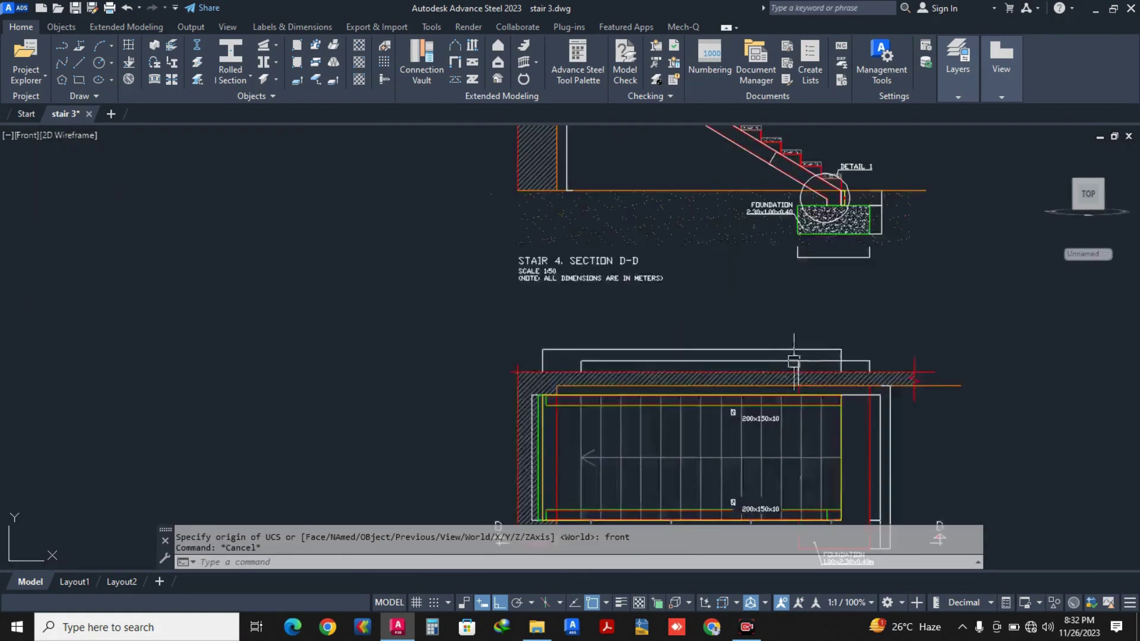
middle_drag(812, 299, 746, 339)
scroll(746, 339, down, 1)
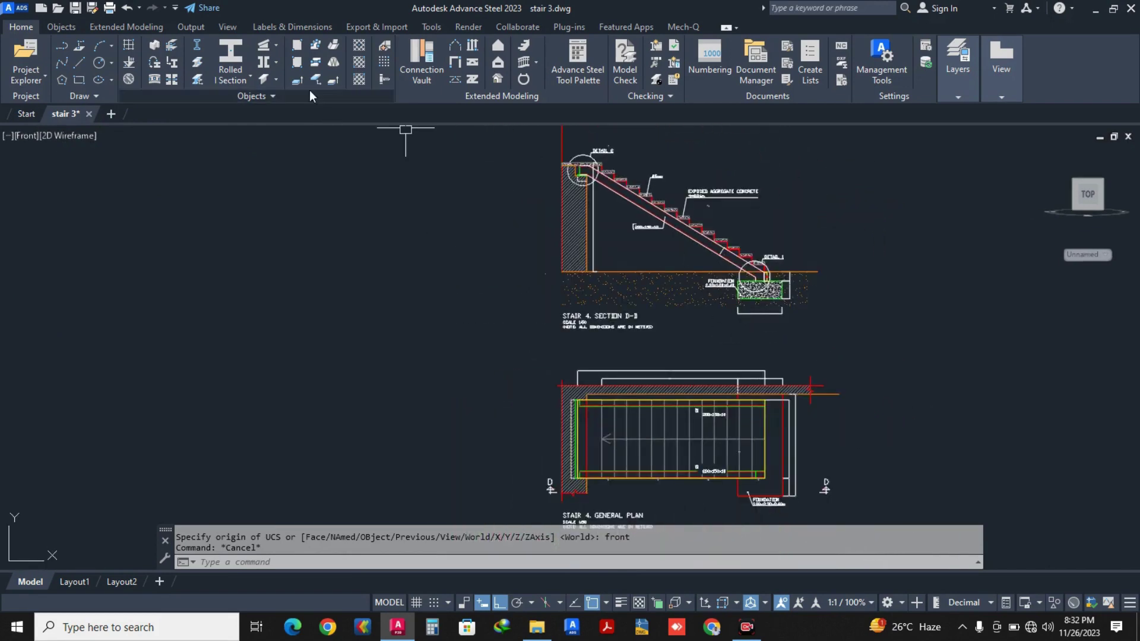
click(173, 64)
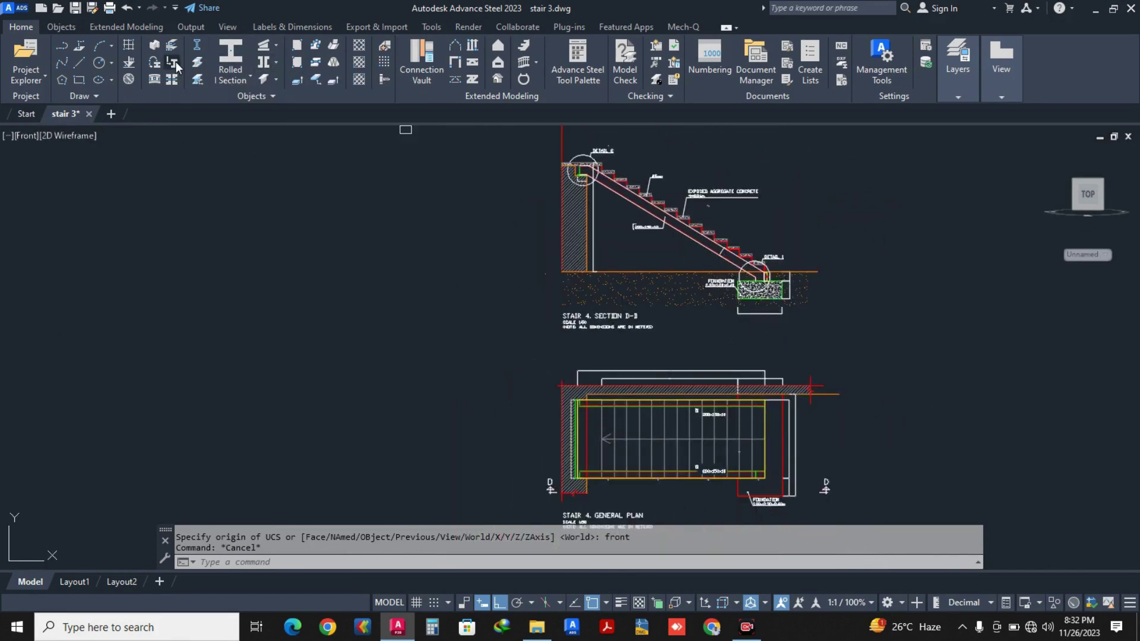
scroll(722, 249, up, 8)
scroll(722, 249, up, 4)
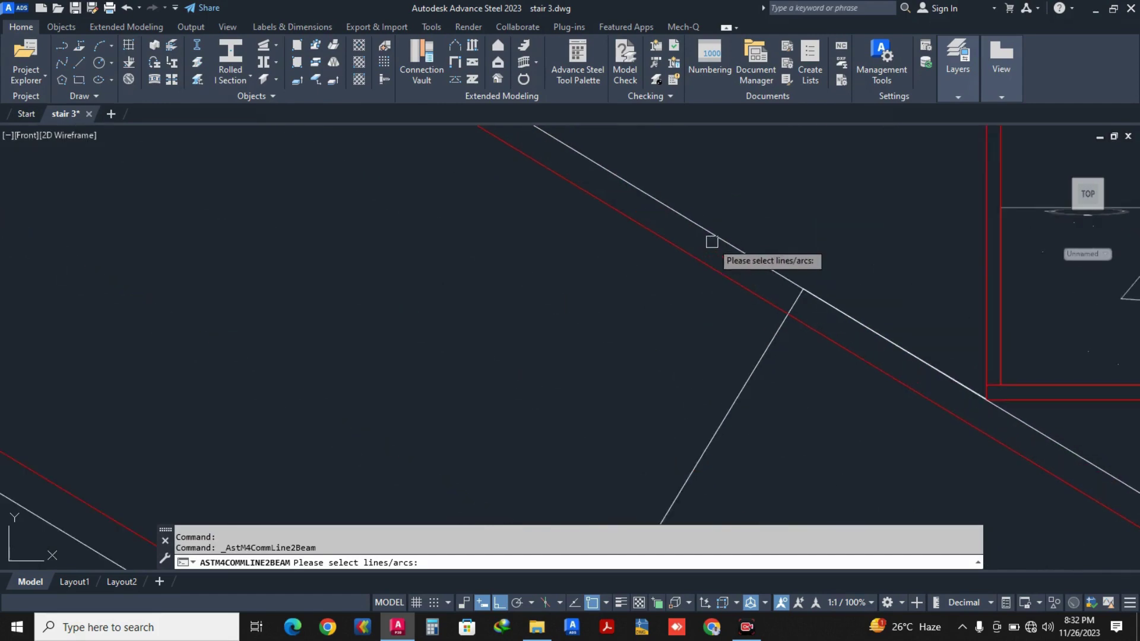
click(713, 235)
scroll(703, 281, down, 4)
scroll(702, 281, down, 3)
scroll(855, 392, up, 6)
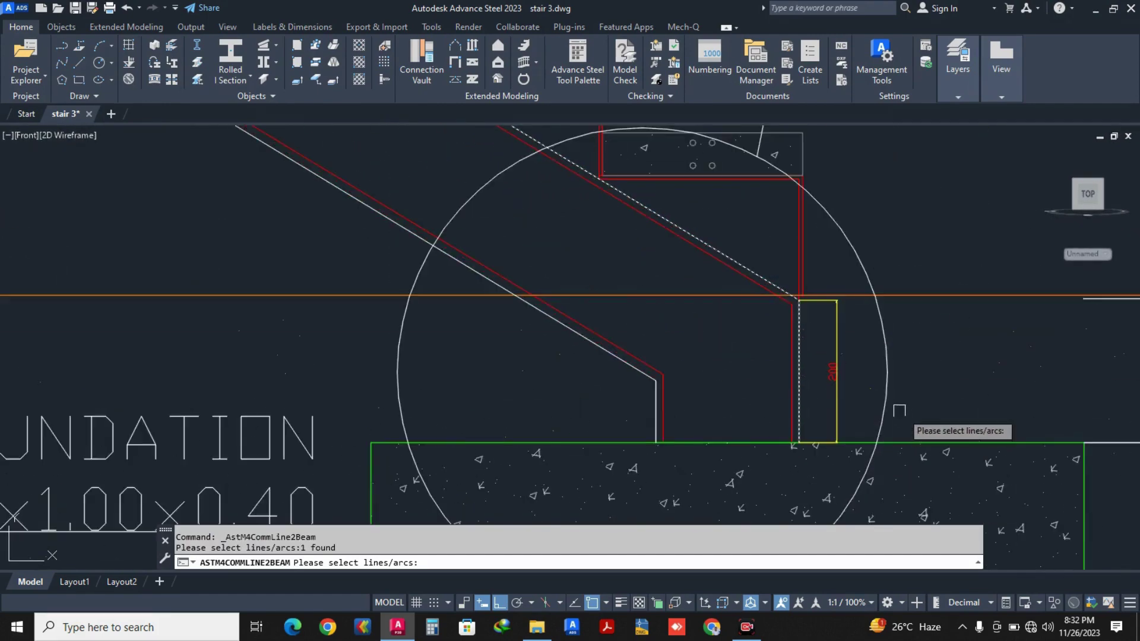
scroll(861, 312, down, 6)
scroll(508, 276, up, 12)
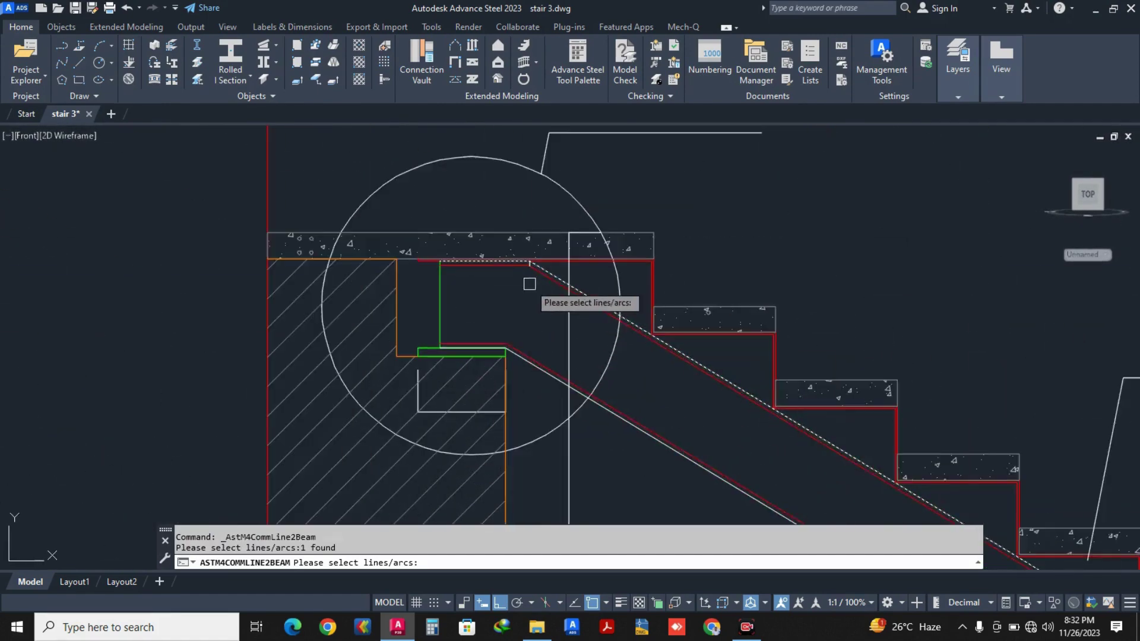
key(Return)
click(542, 327)
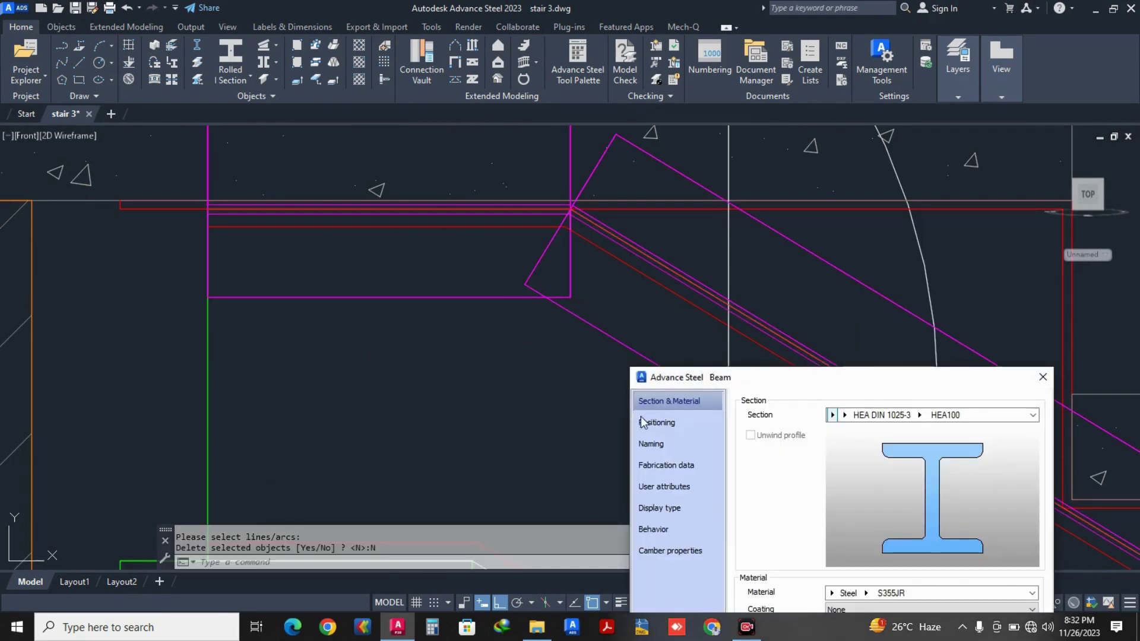
Change the new beams' section class from I Sections to Rectangular Hollow Sections.
drag(879, 368, 400, 408)
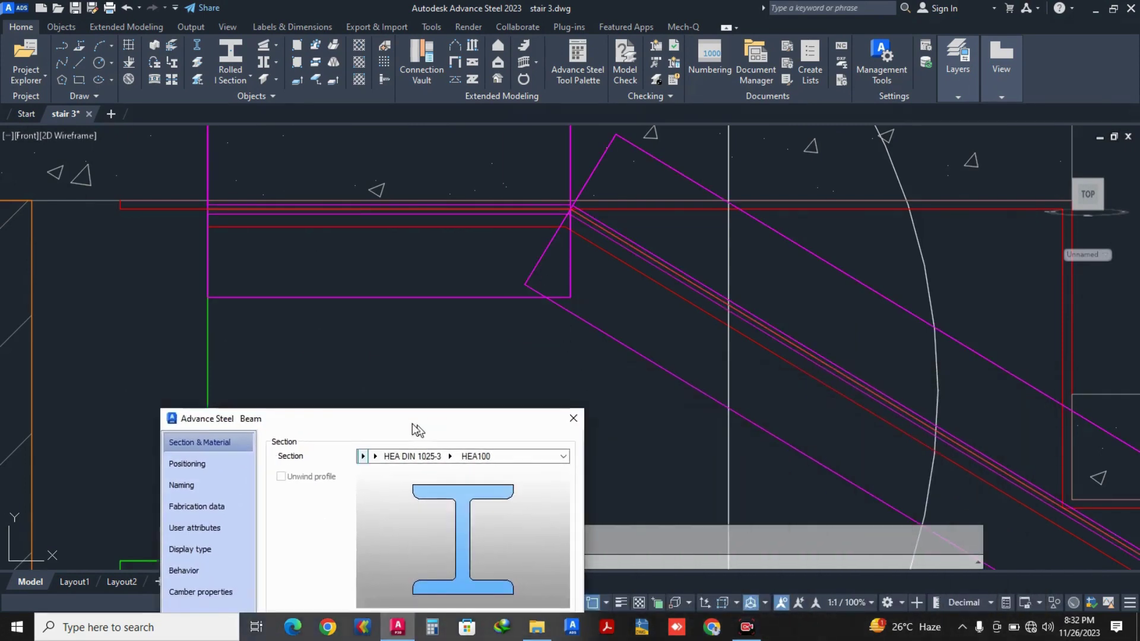
scroll(593, 338, down, 8)
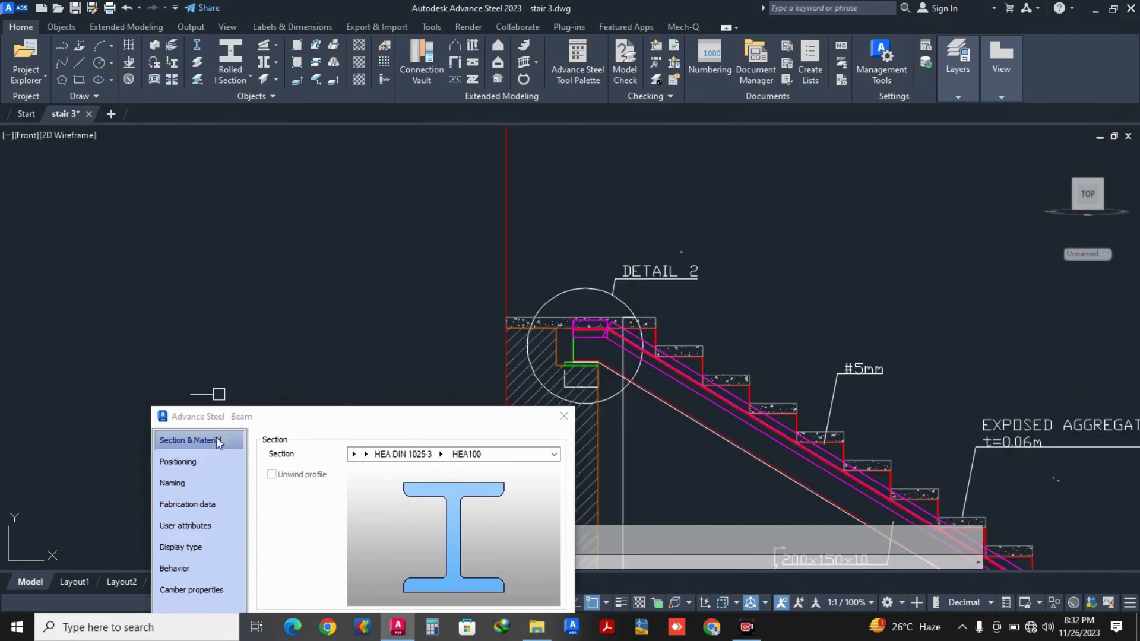
click(208, 469)
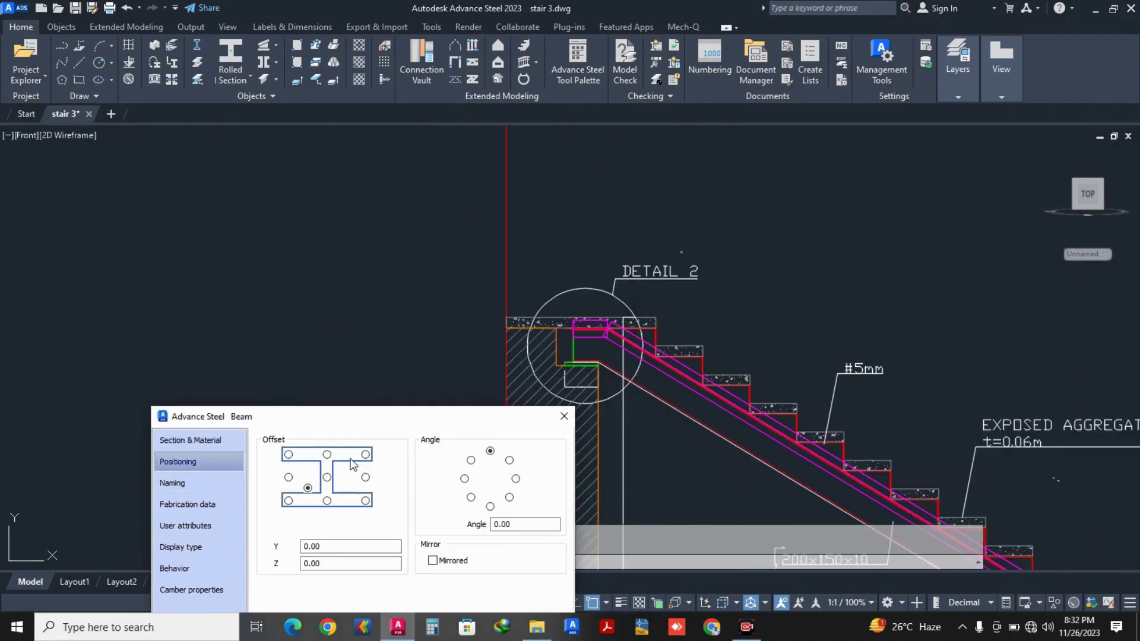
click(220, 439)
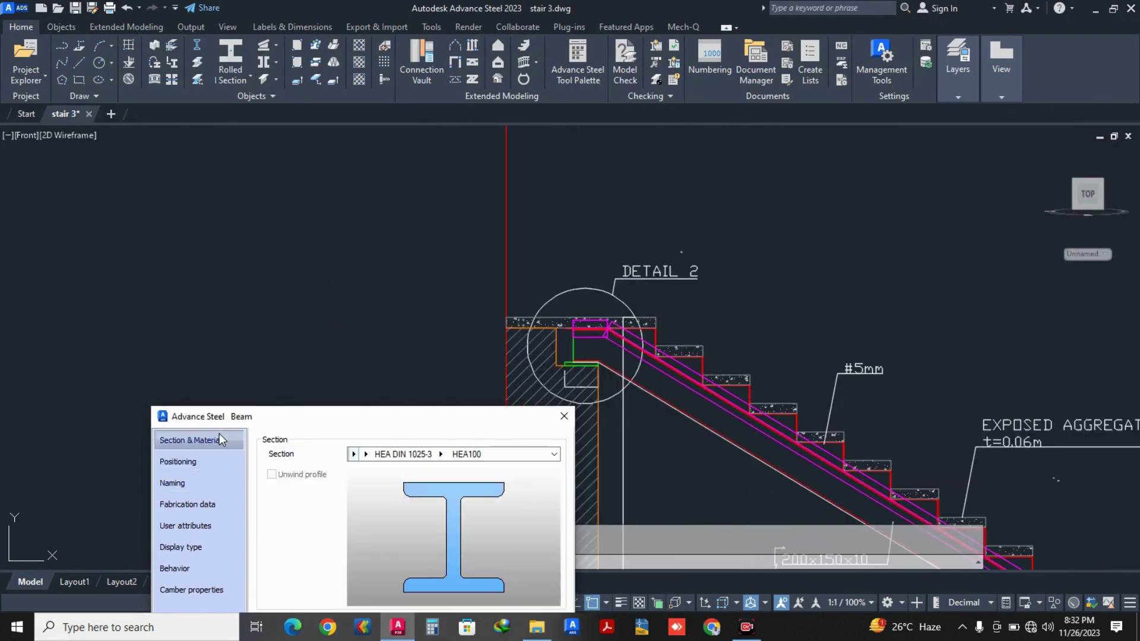
click(366, 455)
click(403, 442)
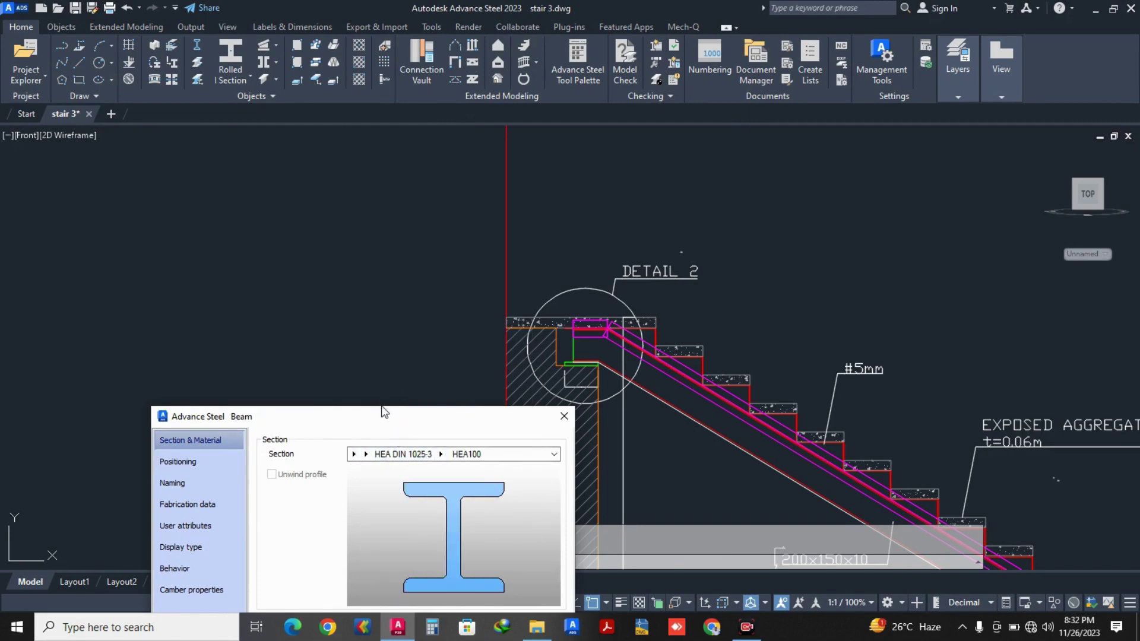
drag(392, 418, 416, 365)
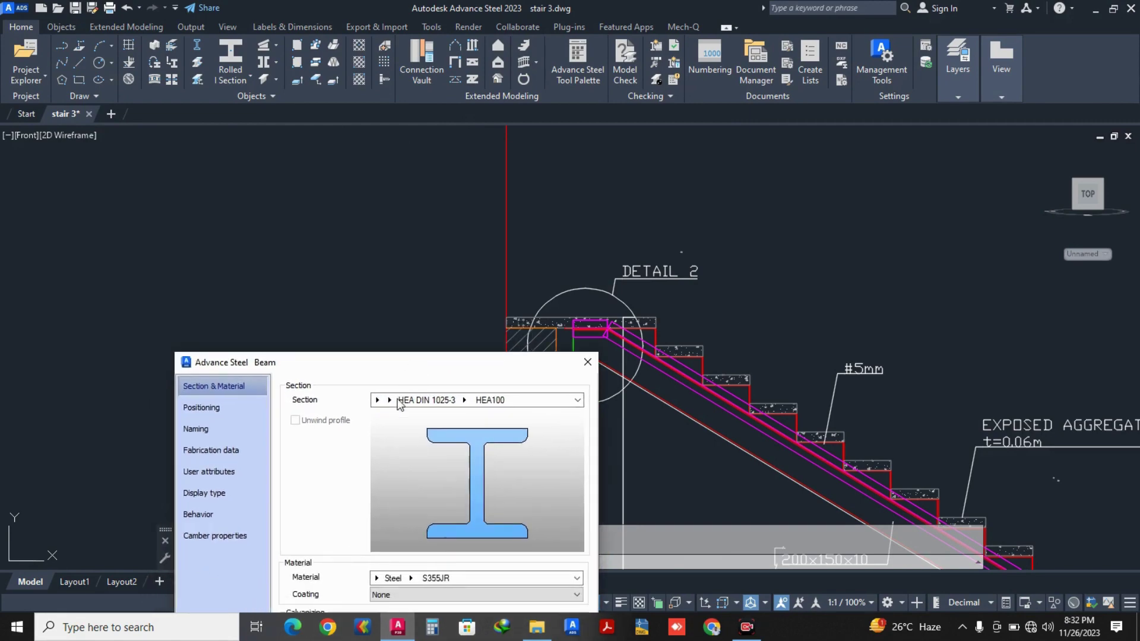
click(390, 402)
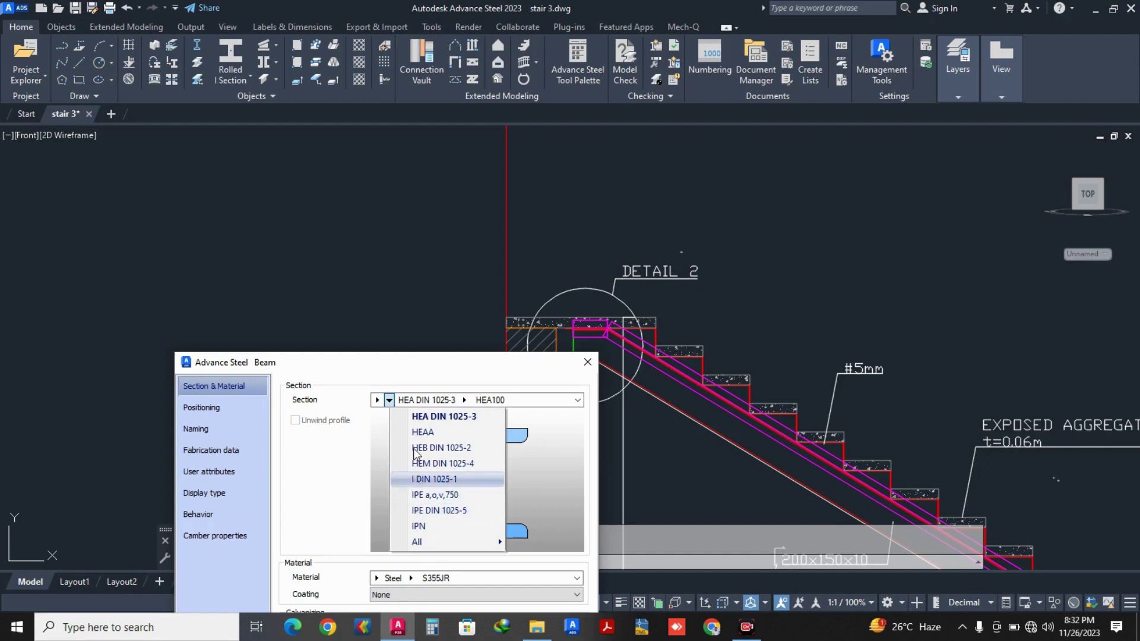
click(378, 400)
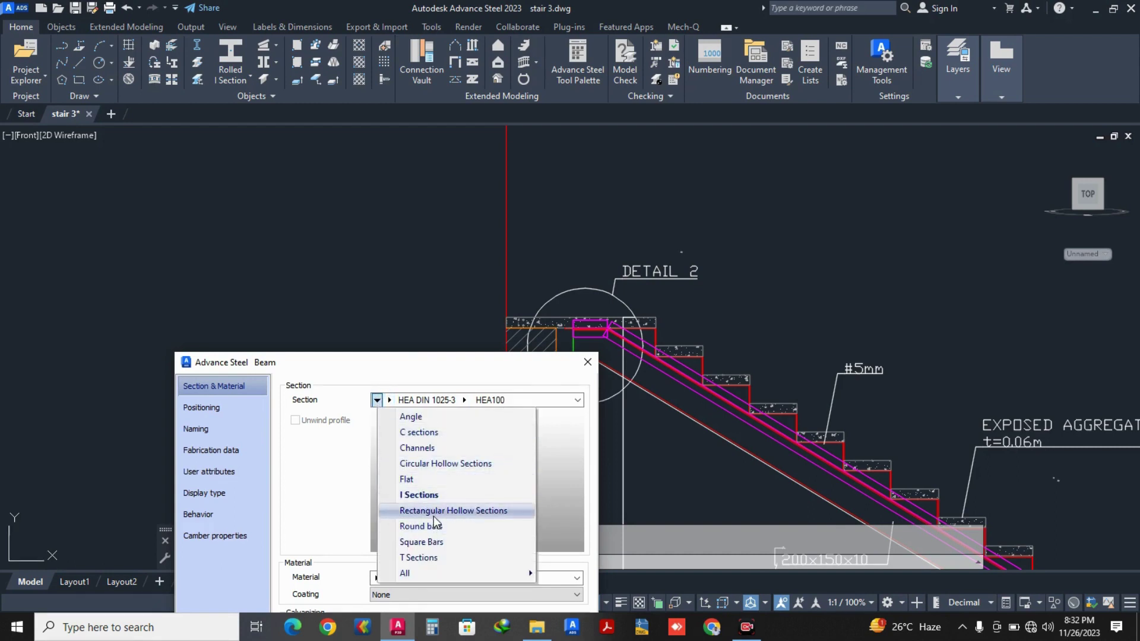
click(437, 512)
Set the beams' section size to RHS250x150x12 and finish editing the beam properties.
click(487, 401)
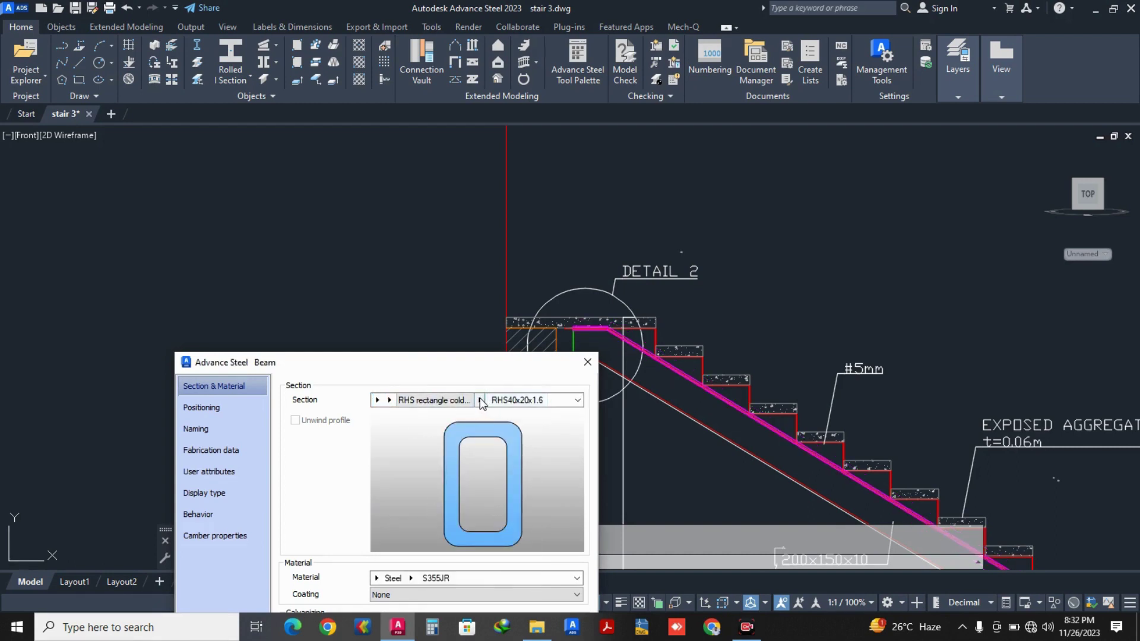
scroll(520, 323, down, 11)
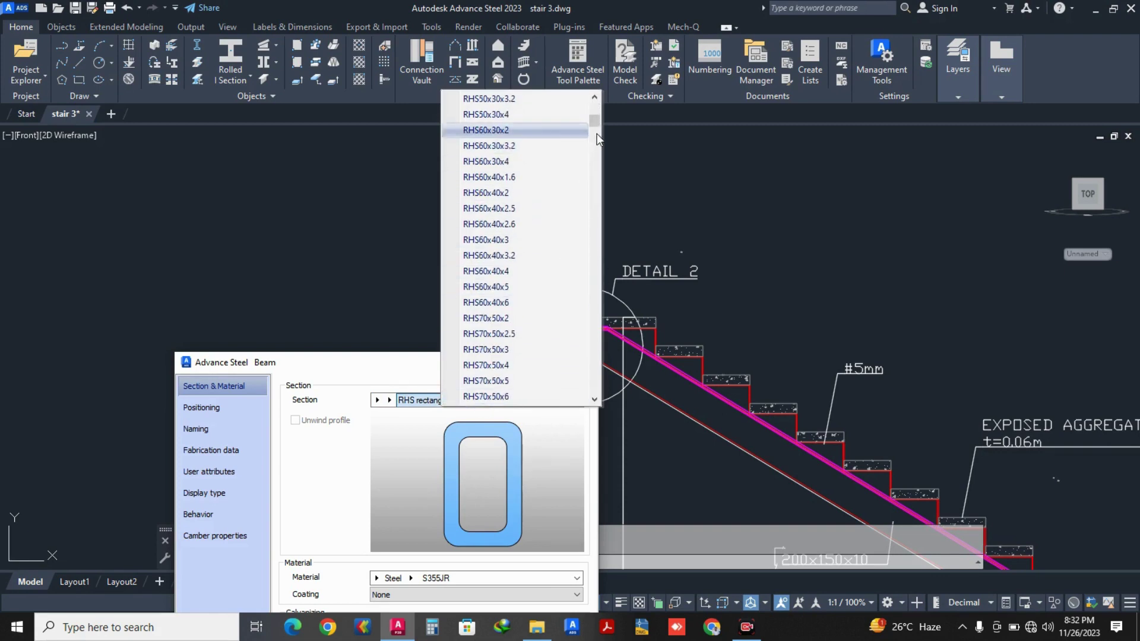
drag(597, 123, 586, 308)
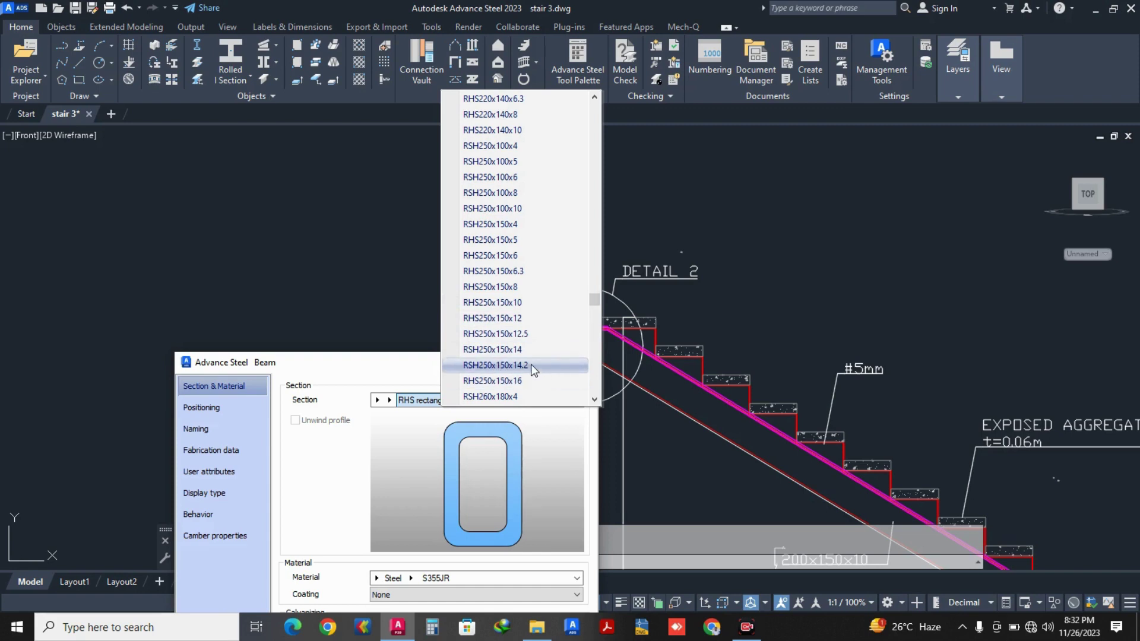
scroll(518, 325, down, 2)
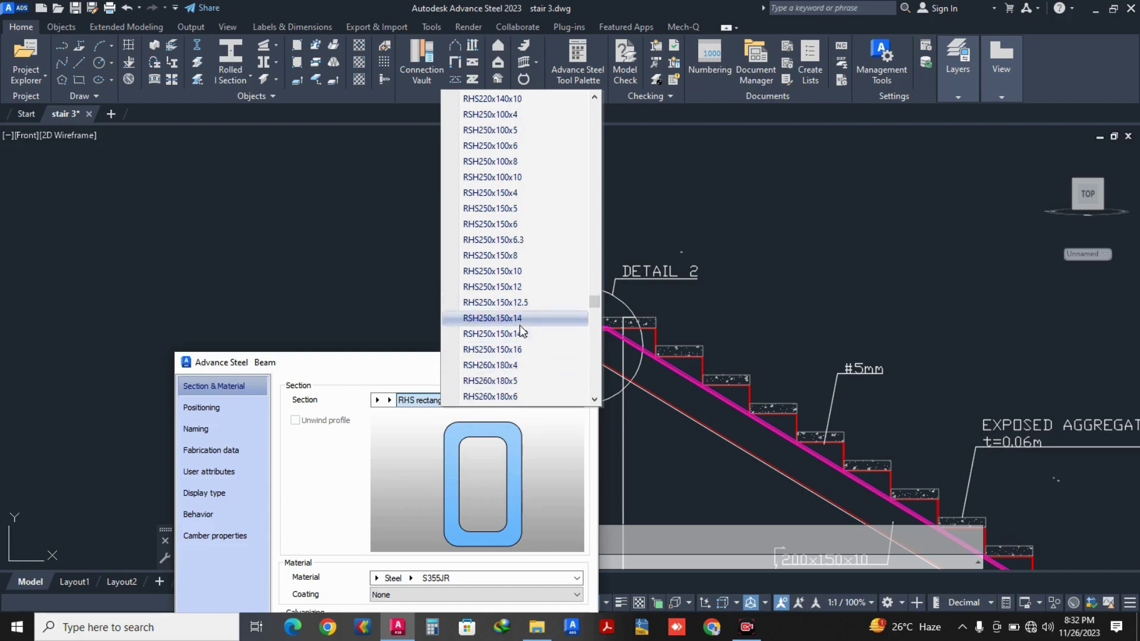
click(524, 288)
click(588, 362)
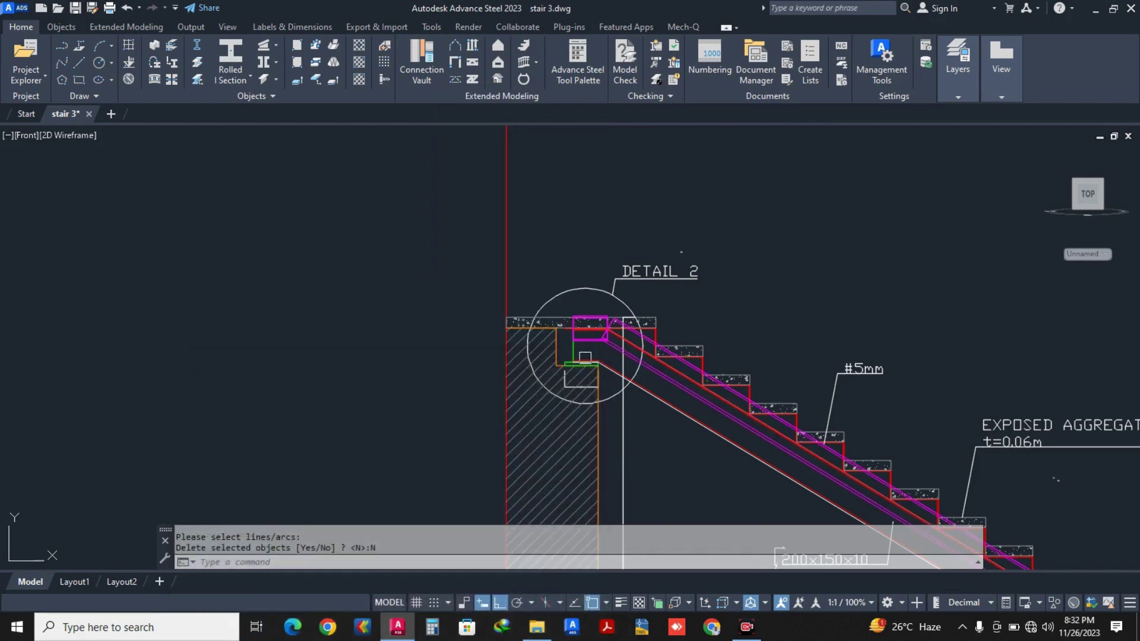
Match the properties of the stair 3 landing beam onto the sloped stringer beam in Section D-D.
text(ma)
key(space)
scroll(540, 349, down, 7)
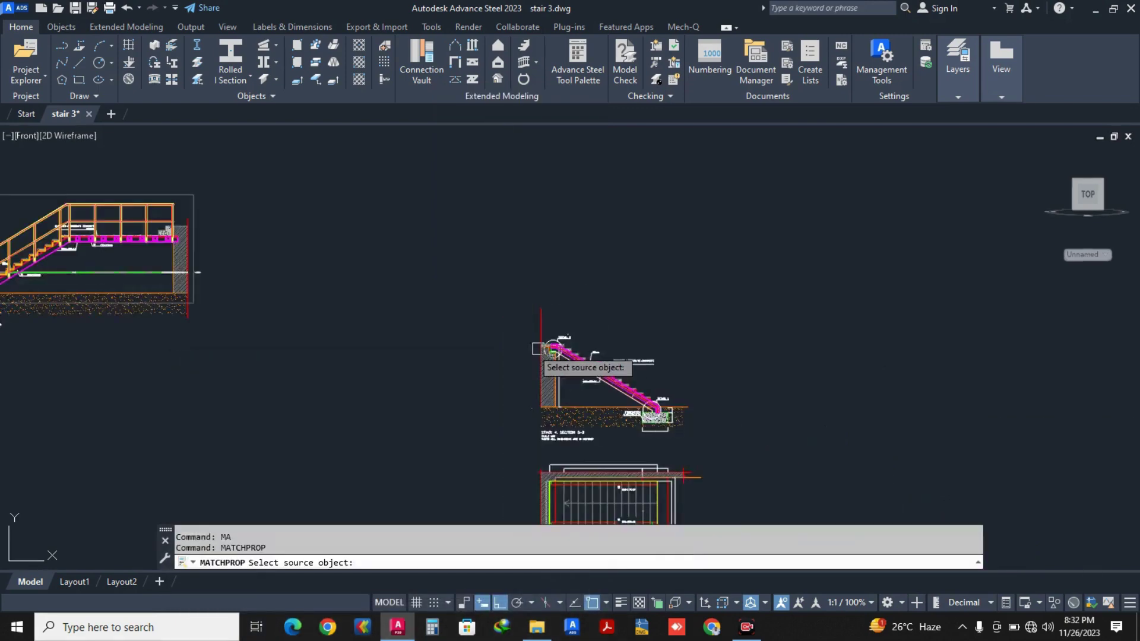
middle_drag(449, 349, 549, 370)
scroll(246, 260, up, 7)
scroll(248, 267, up, 2)
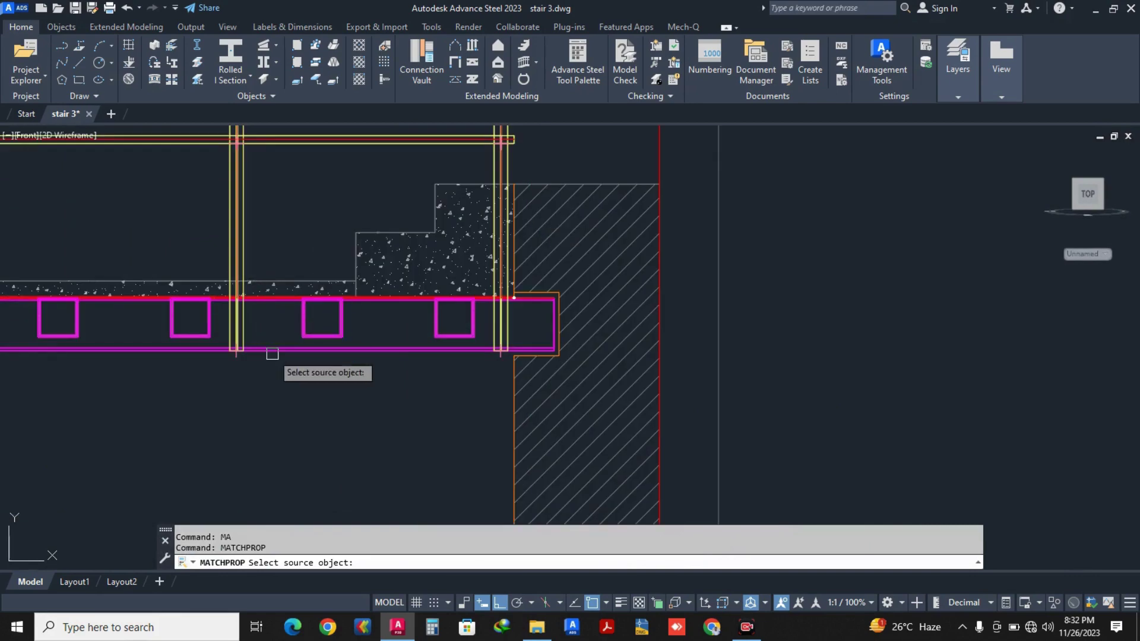
click(274, 353)
scroll(275, 355, down, 10)
middle_drag(590, 506, 370, 386)
scroll(488, 363, up, 12)
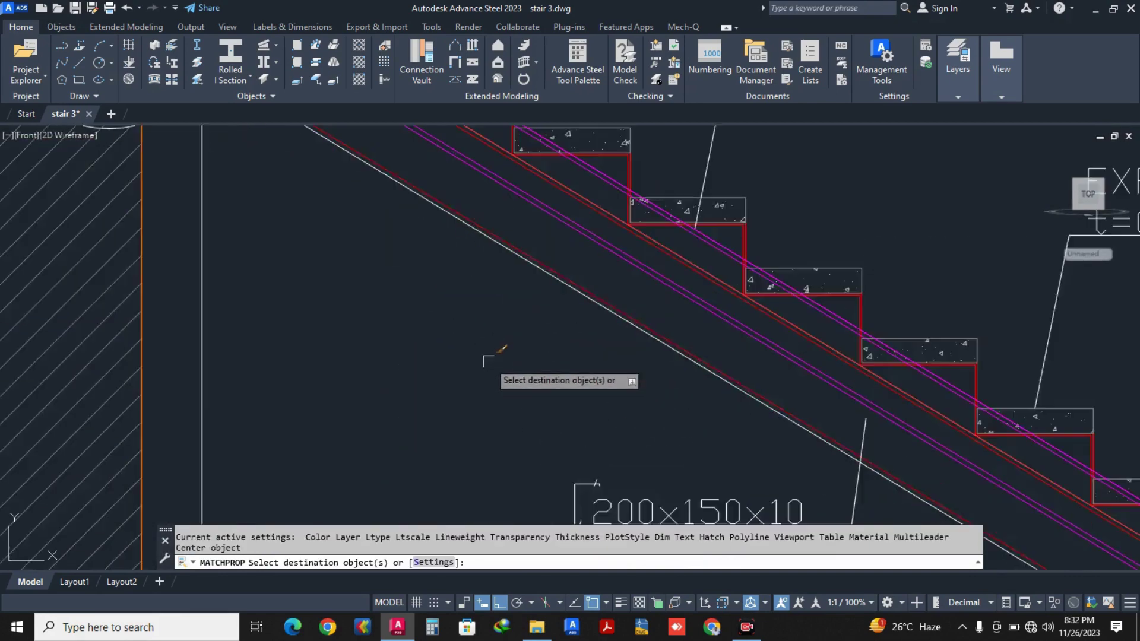
scroll(570, 224, up, 4)
click(570, 224)
scroll(570, 224, down, 6)
Apply the same matched properties to the short horizontal beam at Detail 2 and end the matching.
scroll(570, 224, down, 2)
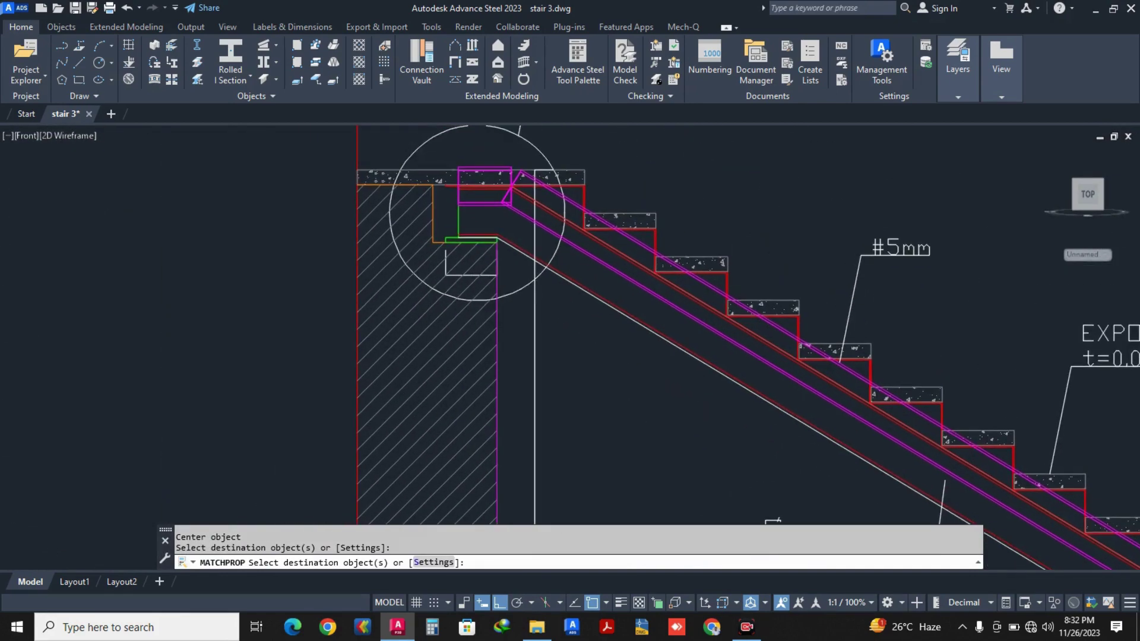
scroll(496, 203, up, 6)
click(482, 170)
scroll(482, 170, down, 5)
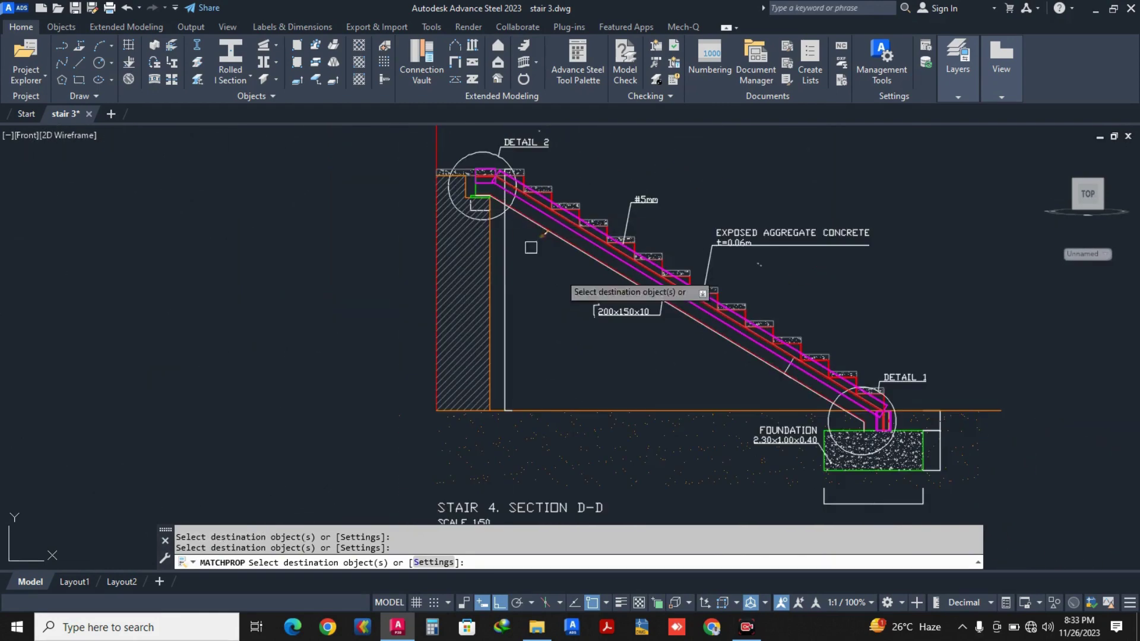
scroll(789, 374, up, 8)
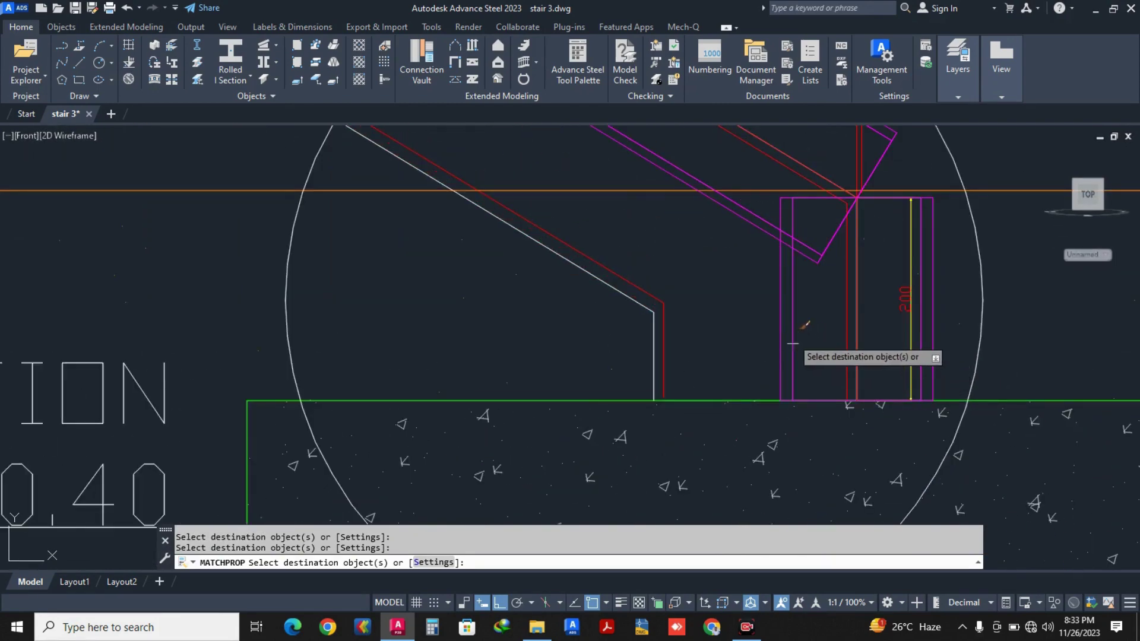
key(Escape)
Set the vertical Detail 1 beam, the sloped stringer and the horizontal Detail 2 beam together to a 90° angle with a top-middle offset.
click(795, 333)
scroll(790, 328, down, 4)
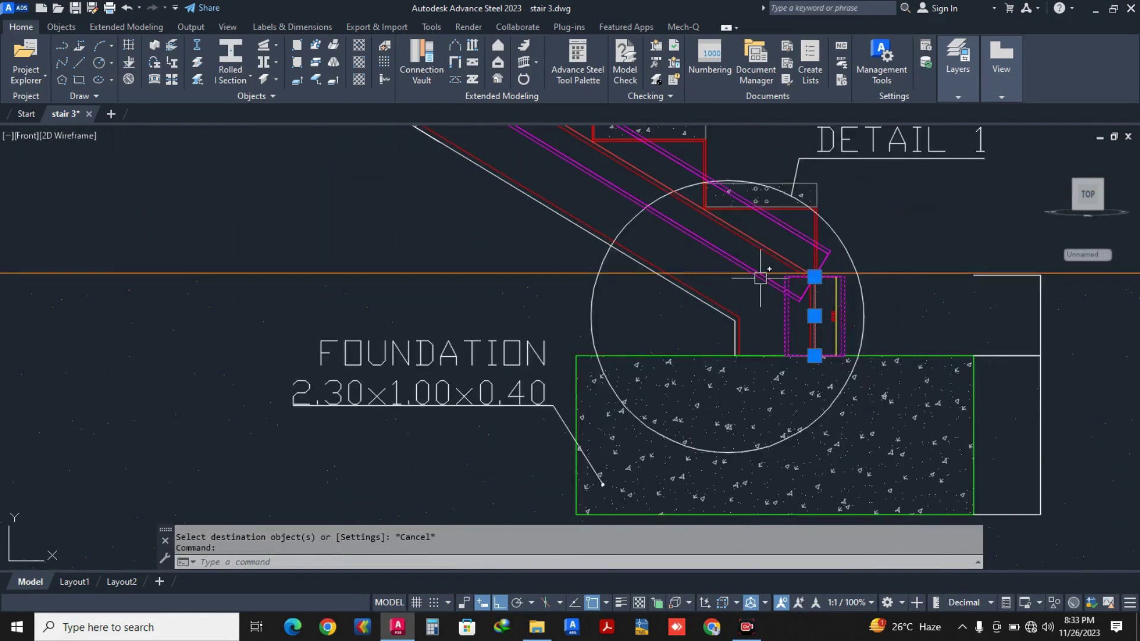
scroll(765, 280, down, 2)
scroll(745, 306, down, 4)
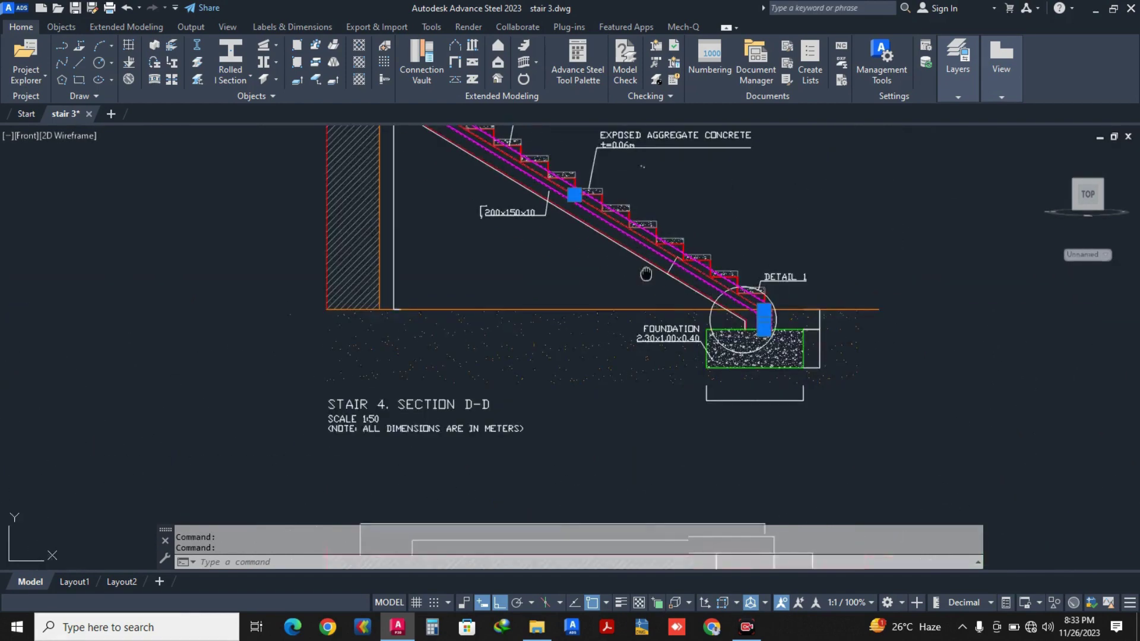
scroll(546, 279, up, 2)
scroll(544, 272, up, 10)
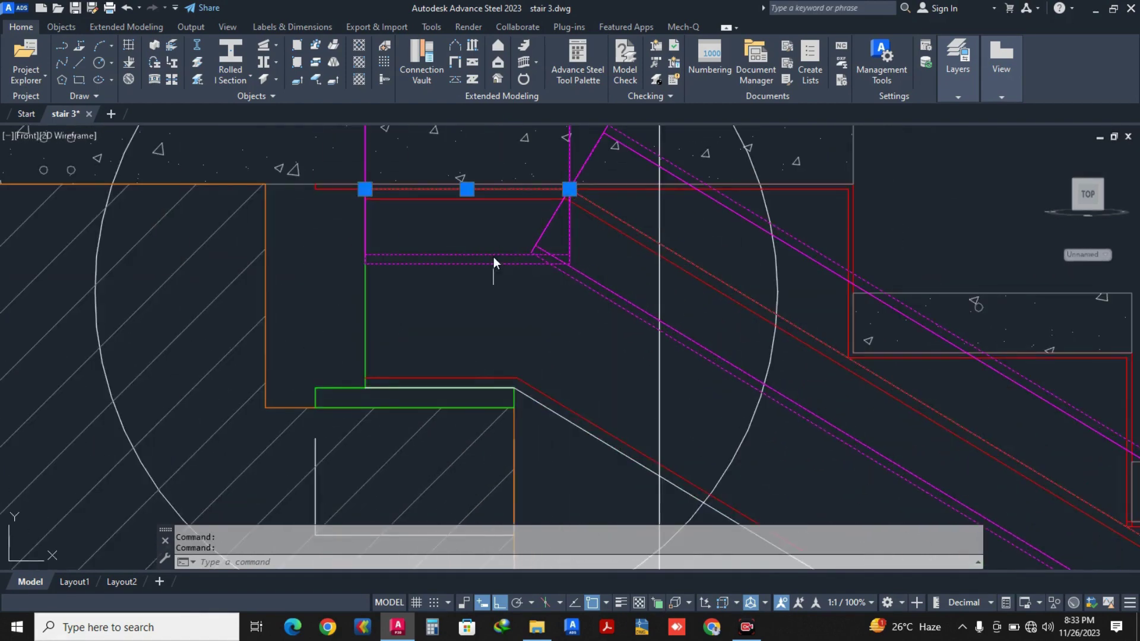
right_click(493, 257)
click(551, 374)
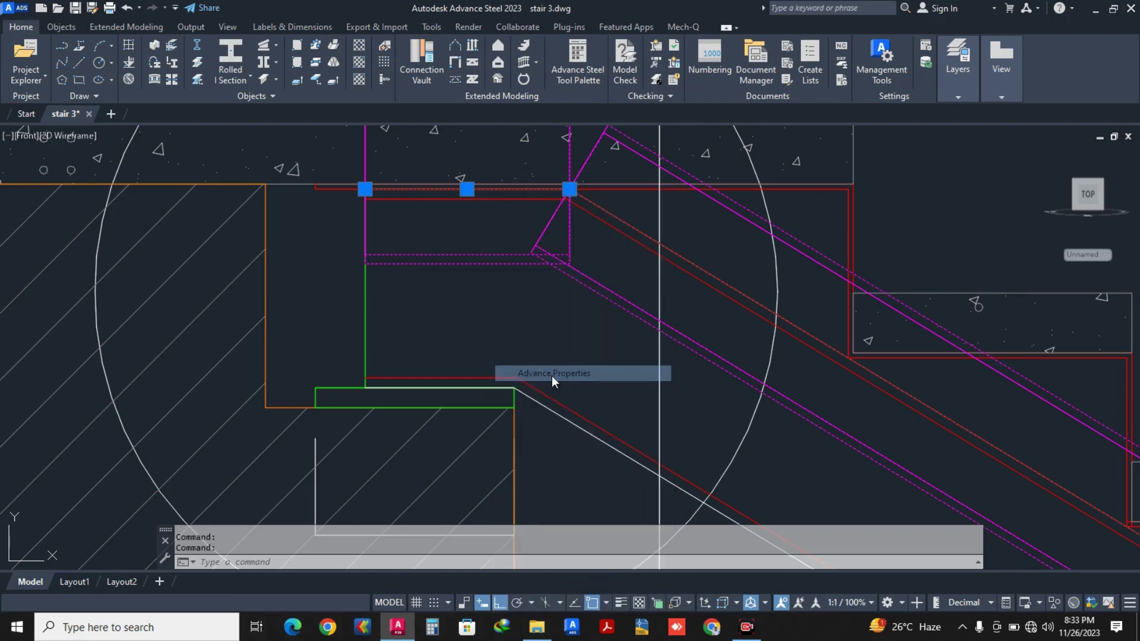
click(226, 408)
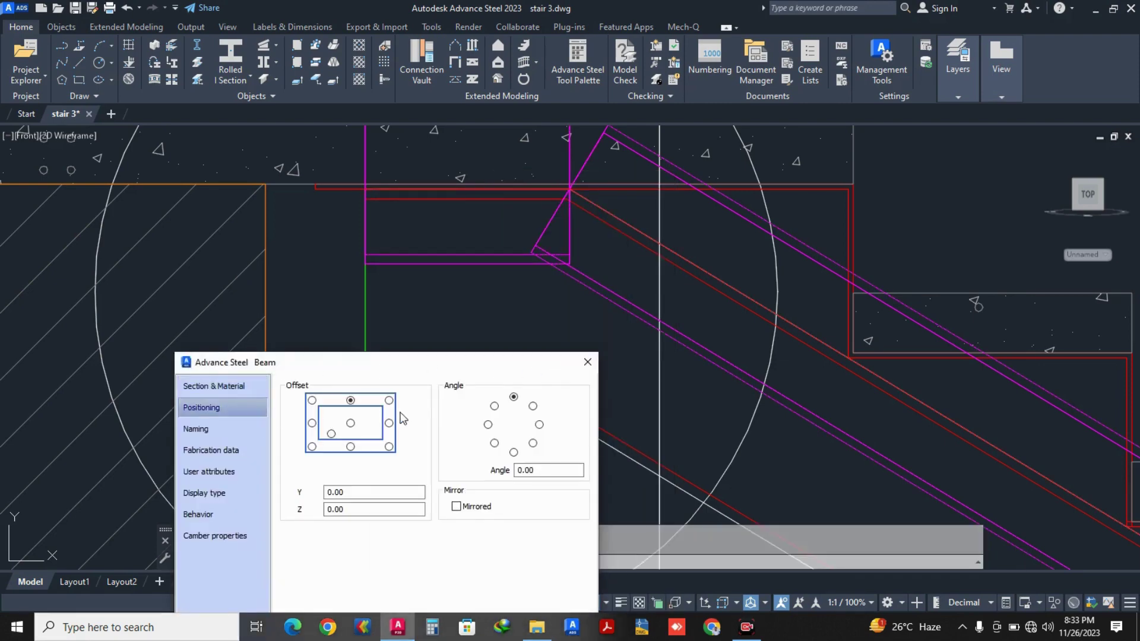
drag(444, 368, 297, 404)
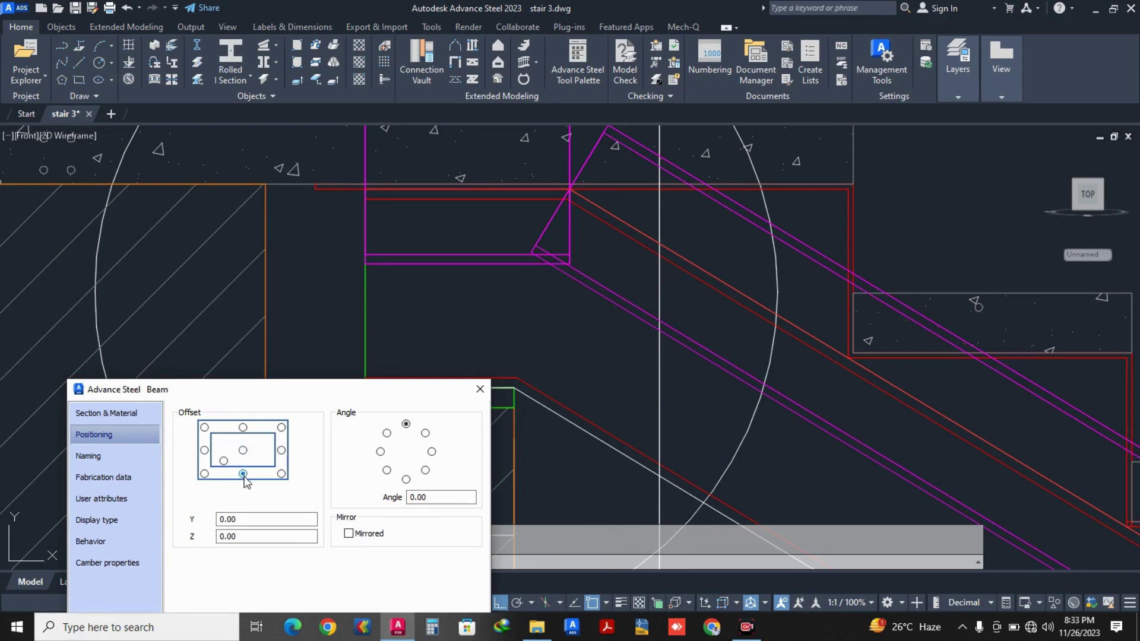
click(432, 452)
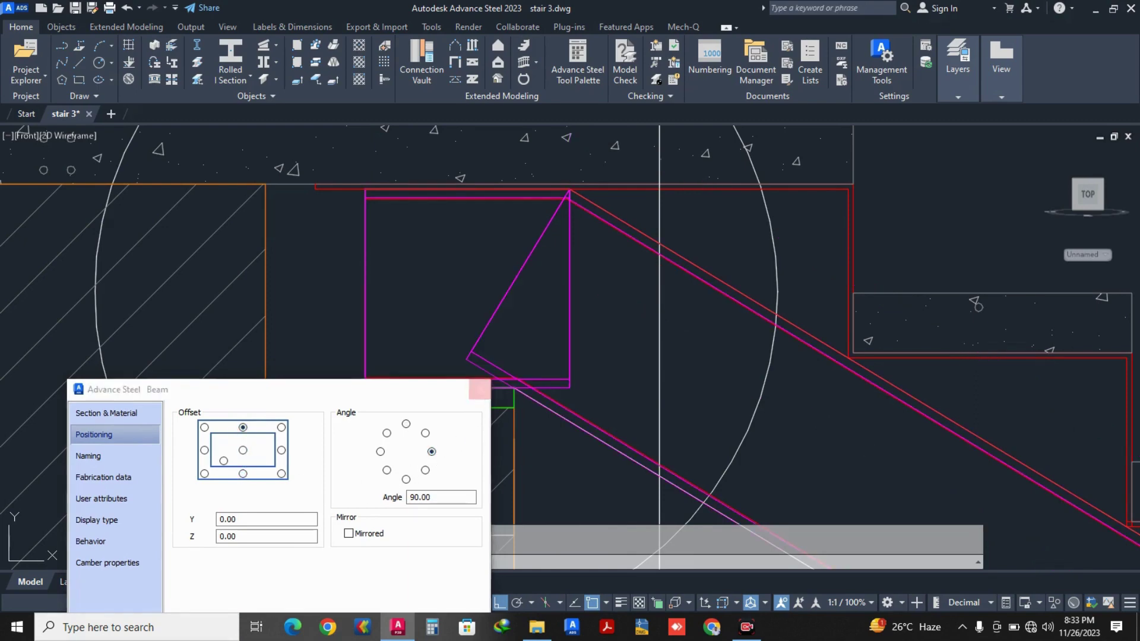
click(480, 389)
scroll(484, 349, down, 6)
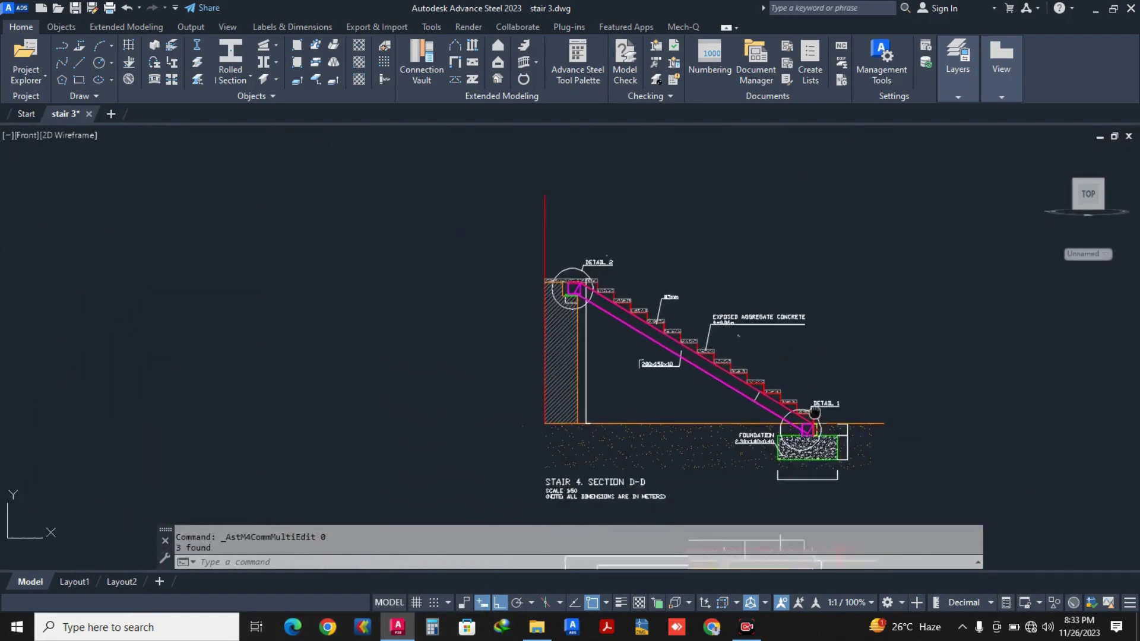
scroll(814, 411, up, 10)
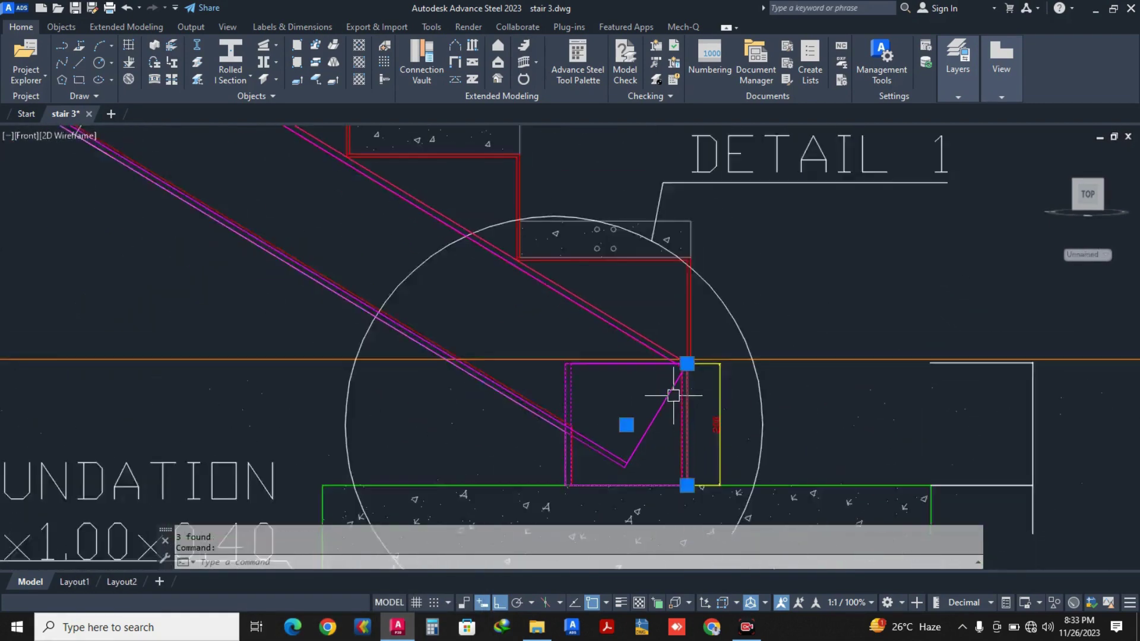
scroll(673, 395, down, 6)
key(Escape)
Miter the sloped stringer beam with the short vertical beam at Detail 1, keeping the default miter settings.
scroll(694, 336, up, 4)
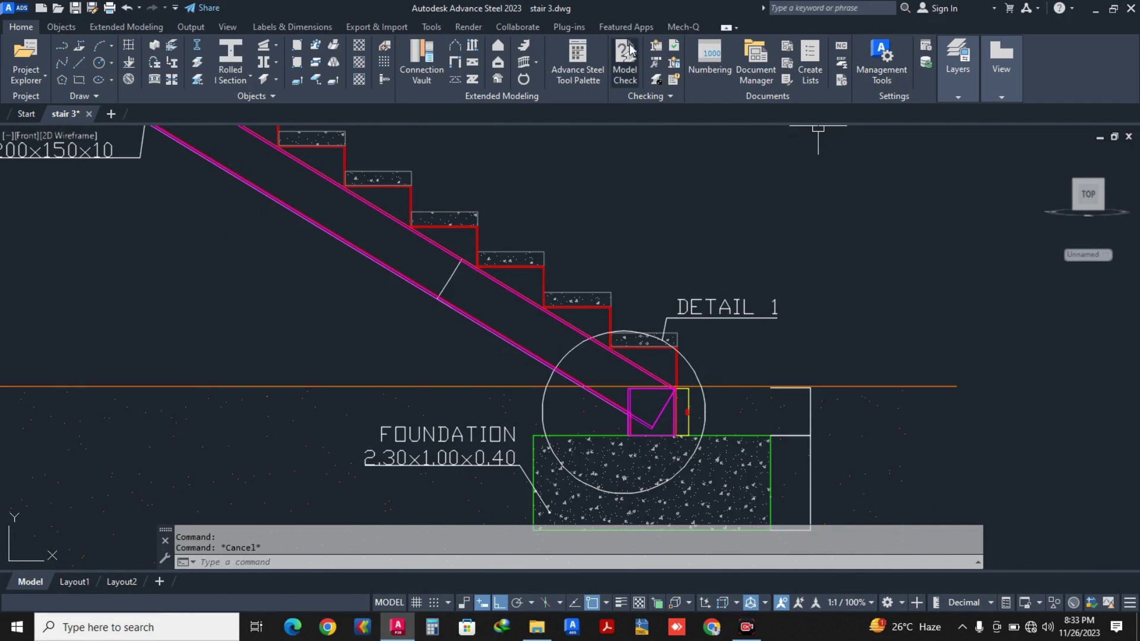
click(588, 78)
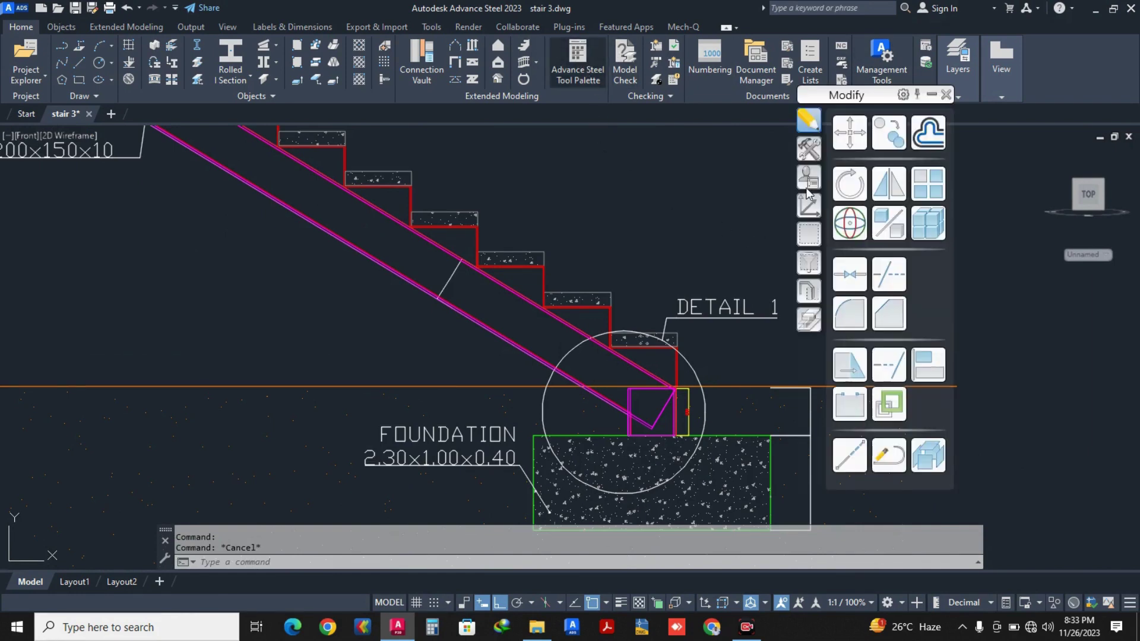
click(813, 323)
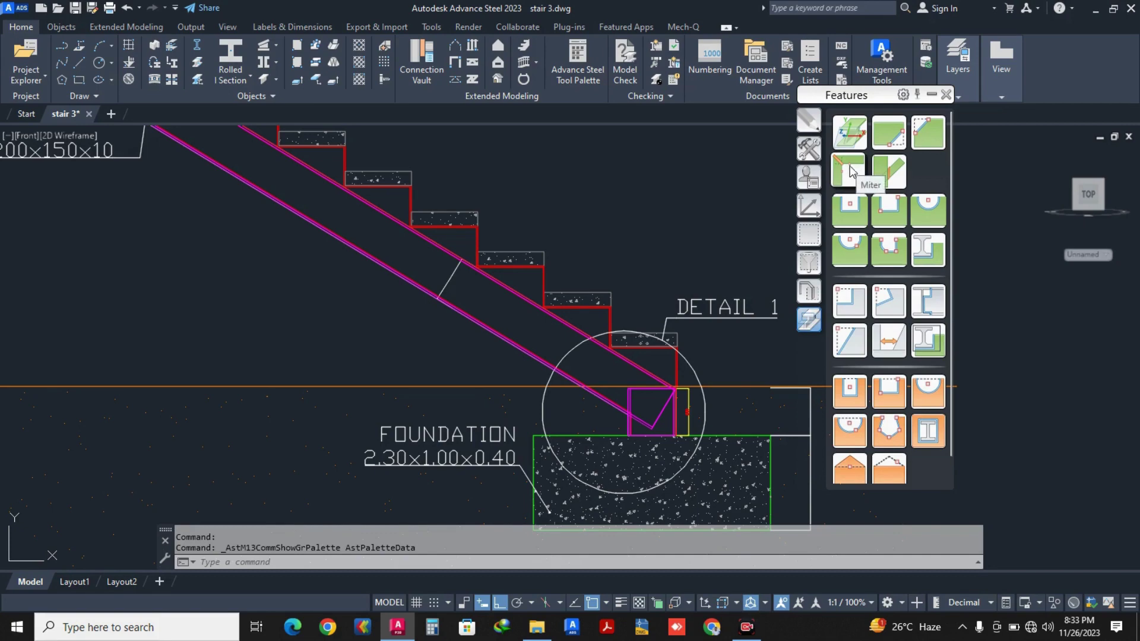
click(852, 171)
scroll(674, 399, up, 5)
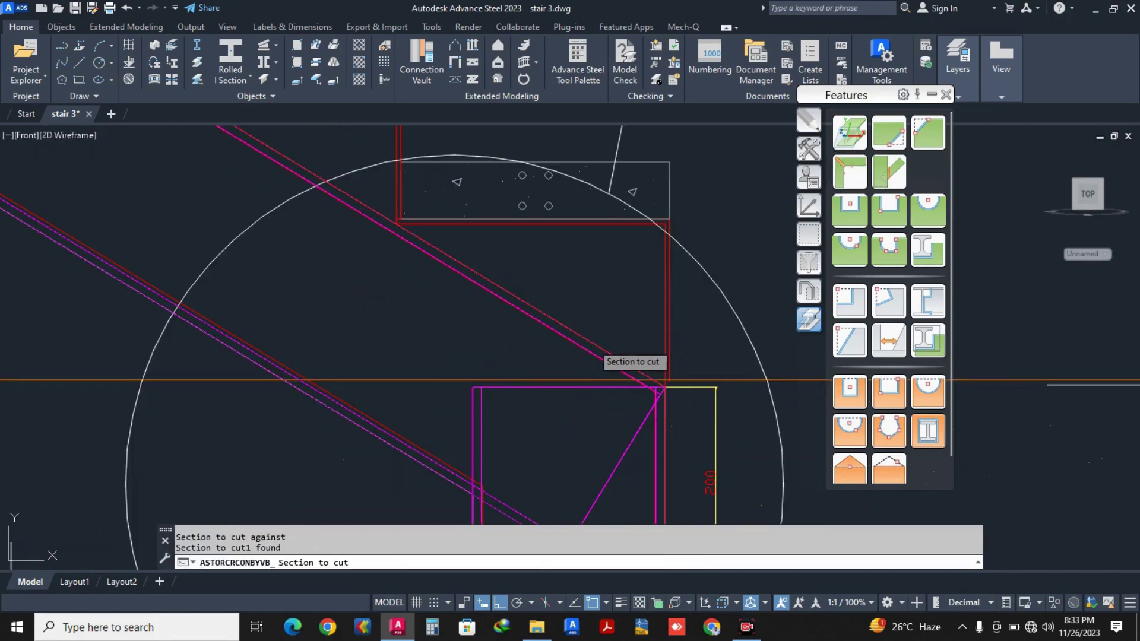
click(595, 351)
scroll(615, 314, down, 4)
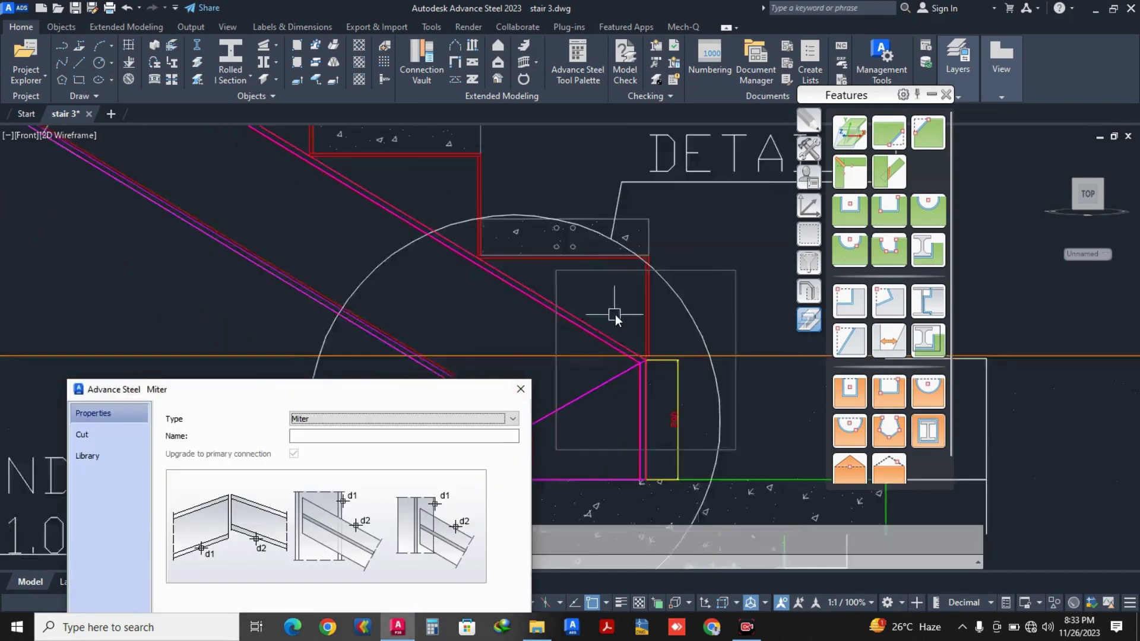
scroll(606, 340, up, 4)
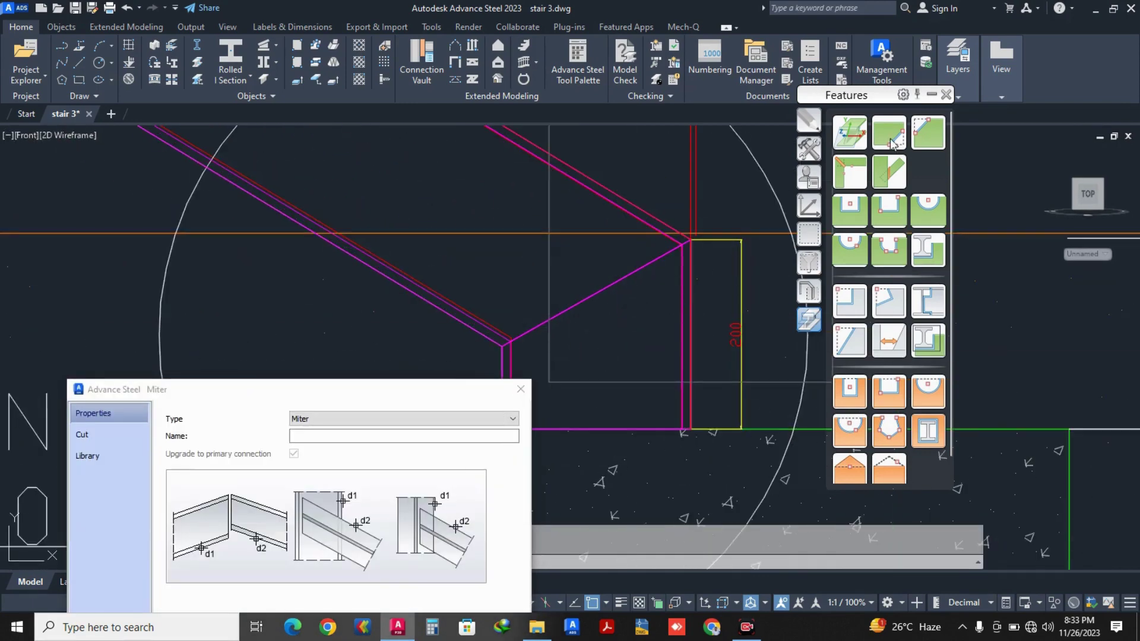
click(521, 389)
Try a miter between the sloped stringer and the horizontal beam at Detail 2, and undo it.
scroll(520, 389, down, 6)
scroll(558, 416, up, 8)
scroll(558, 416, down, 5)
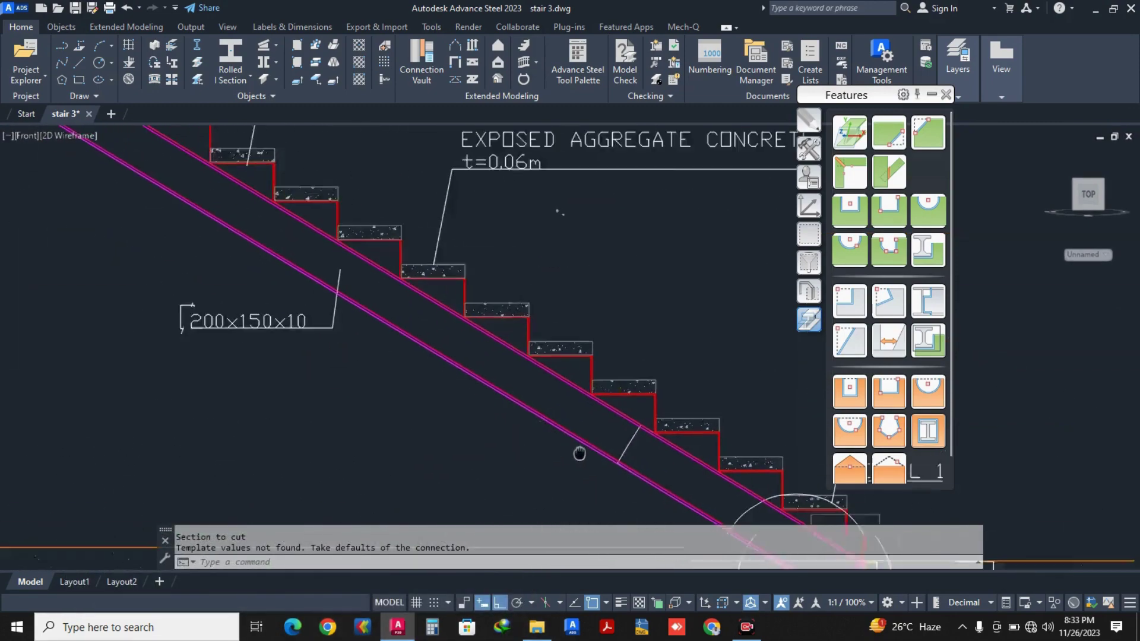
scroll(368, 326, up, 6)
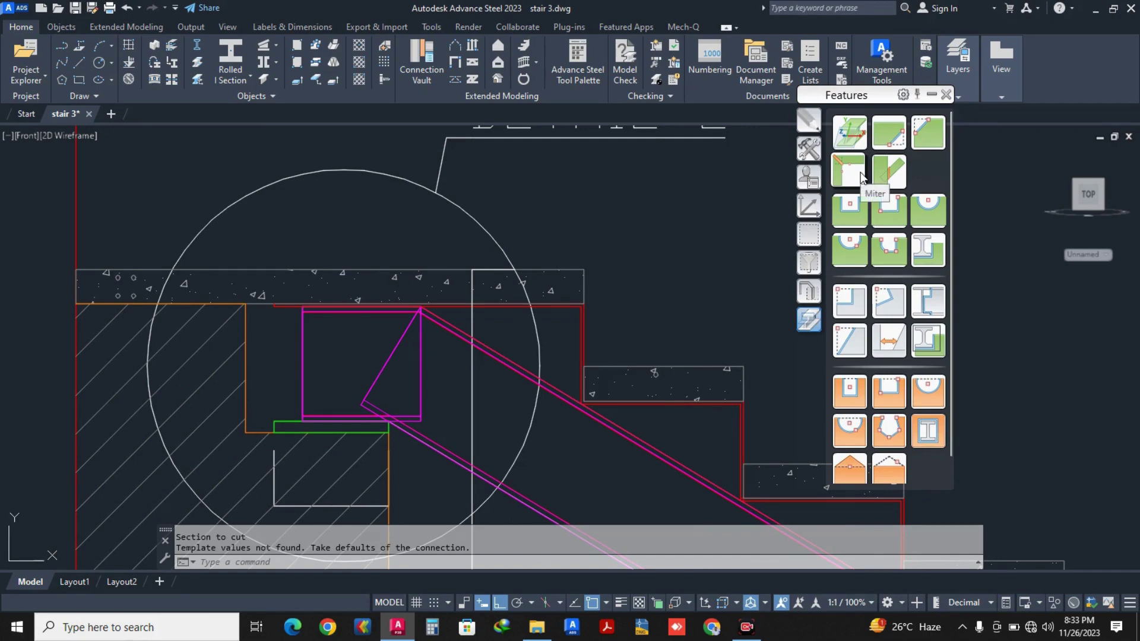
click(862, 177)
scroll(461, 329, up, 2)
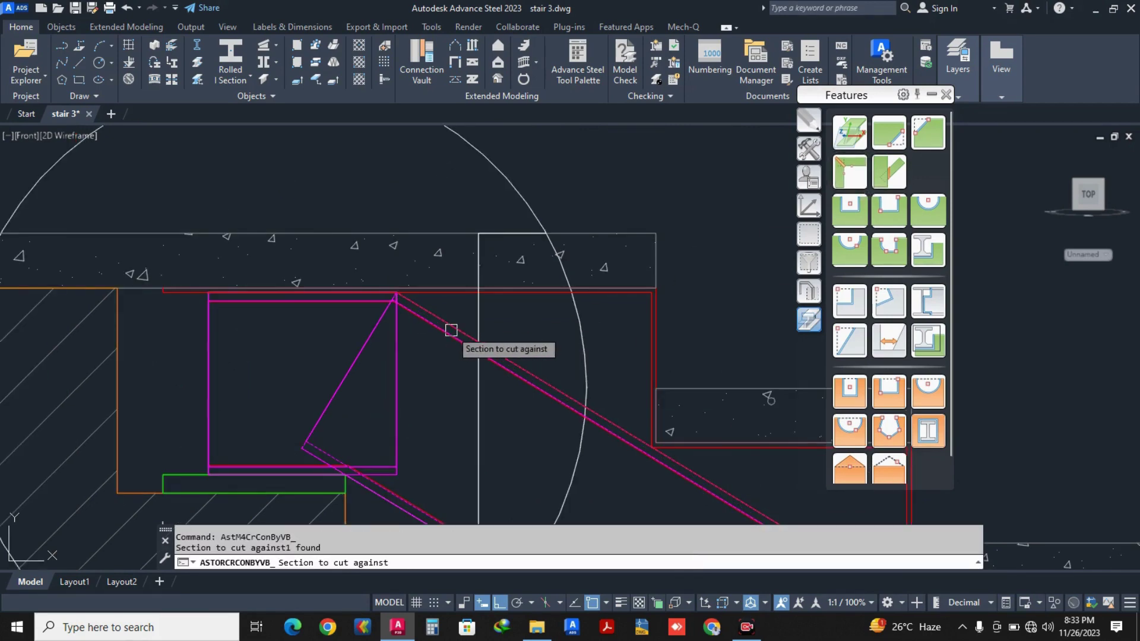
click(452, 330)
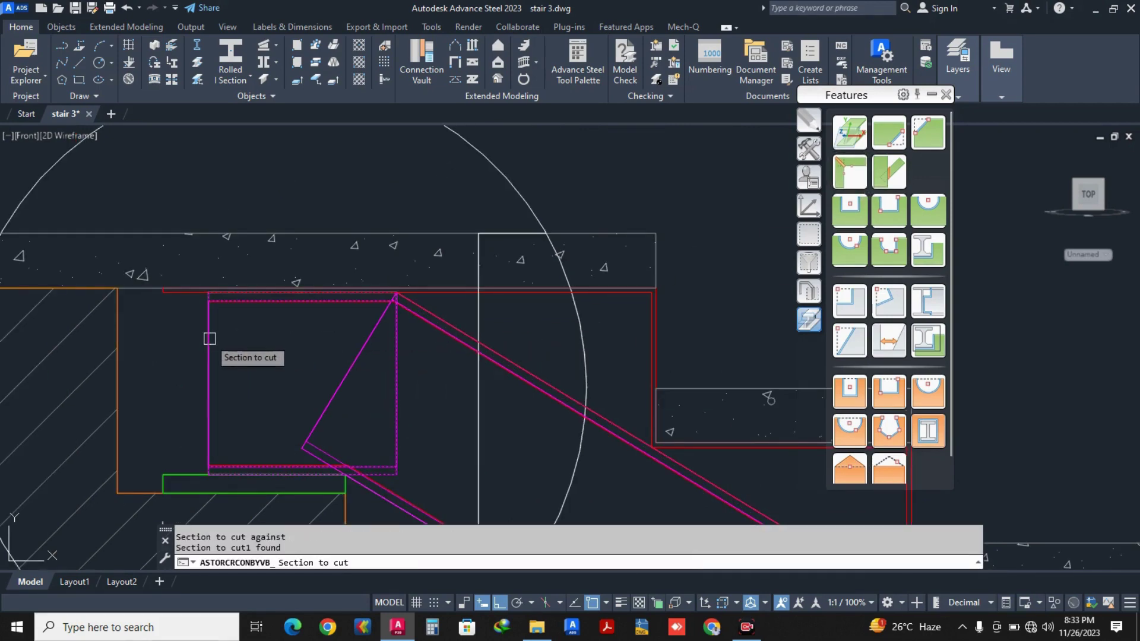
click(210, 338)
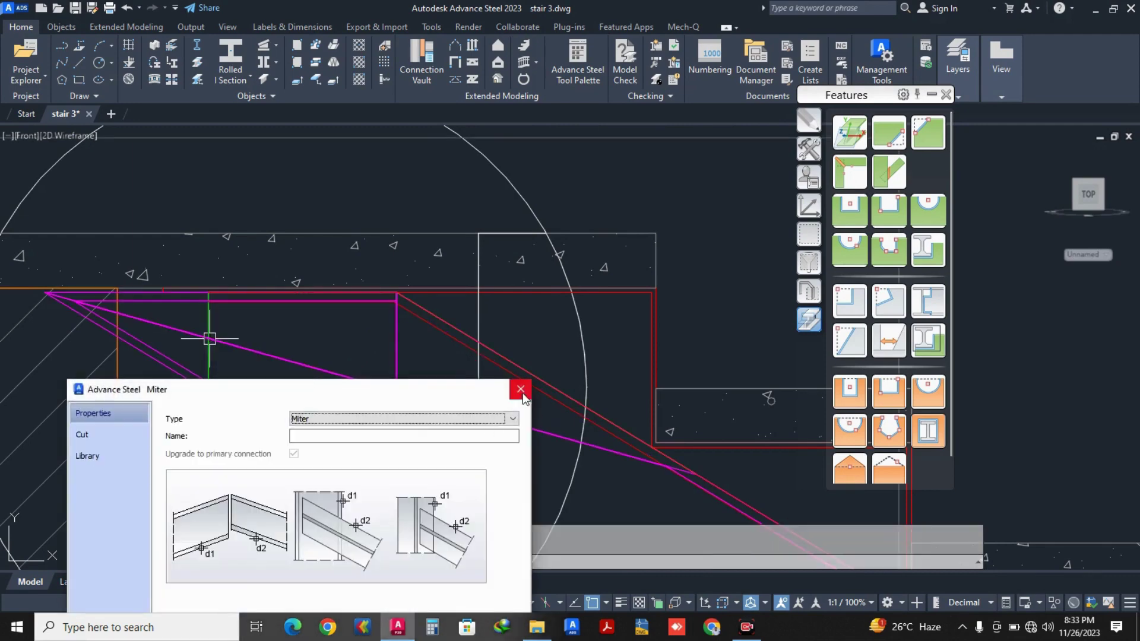
click(520, 390)
key(ctrl+z)
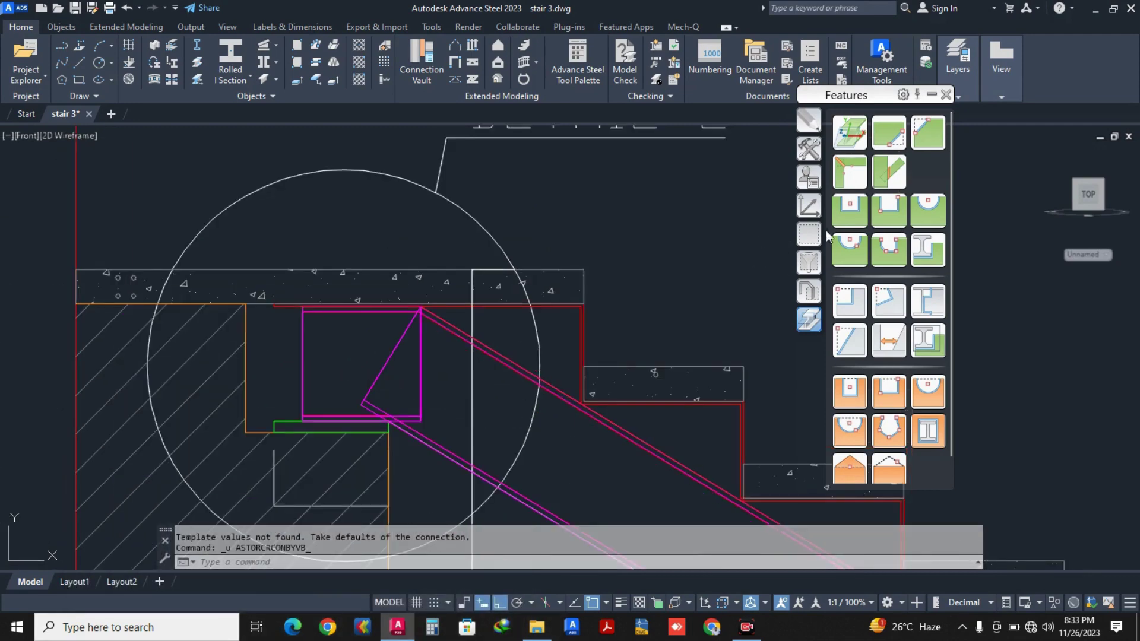
Miter the horizontal Detail 2 beam with the sloped stringer beam, keeping the default miter settings.
click(849, 161)
scroll(380, 371, up, 2)
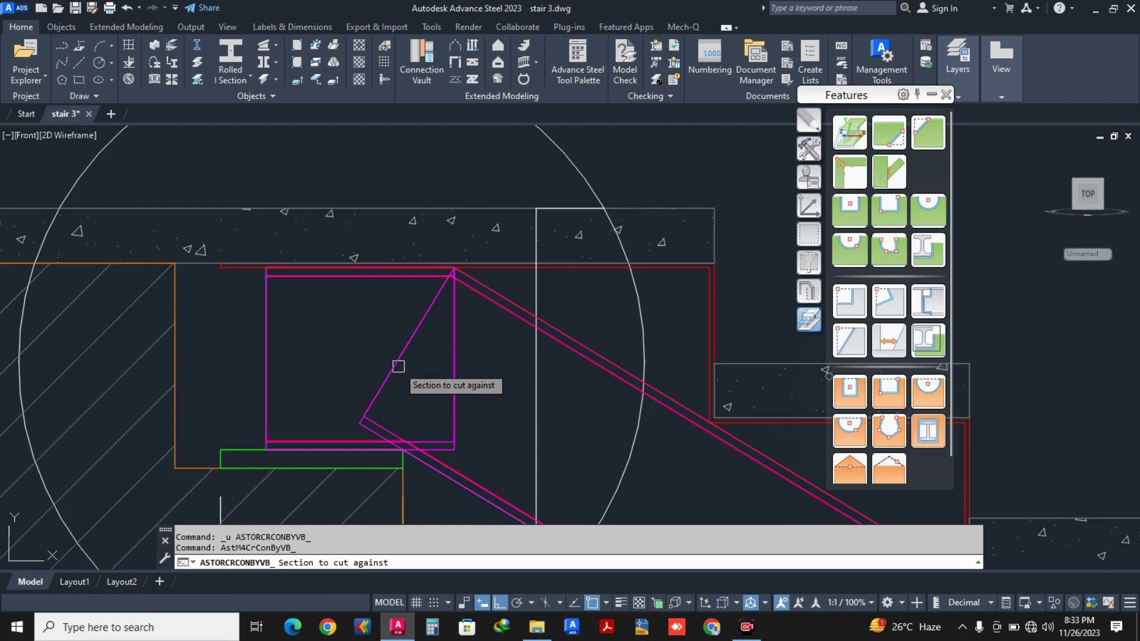
click(397, 367)
click(456, 357)
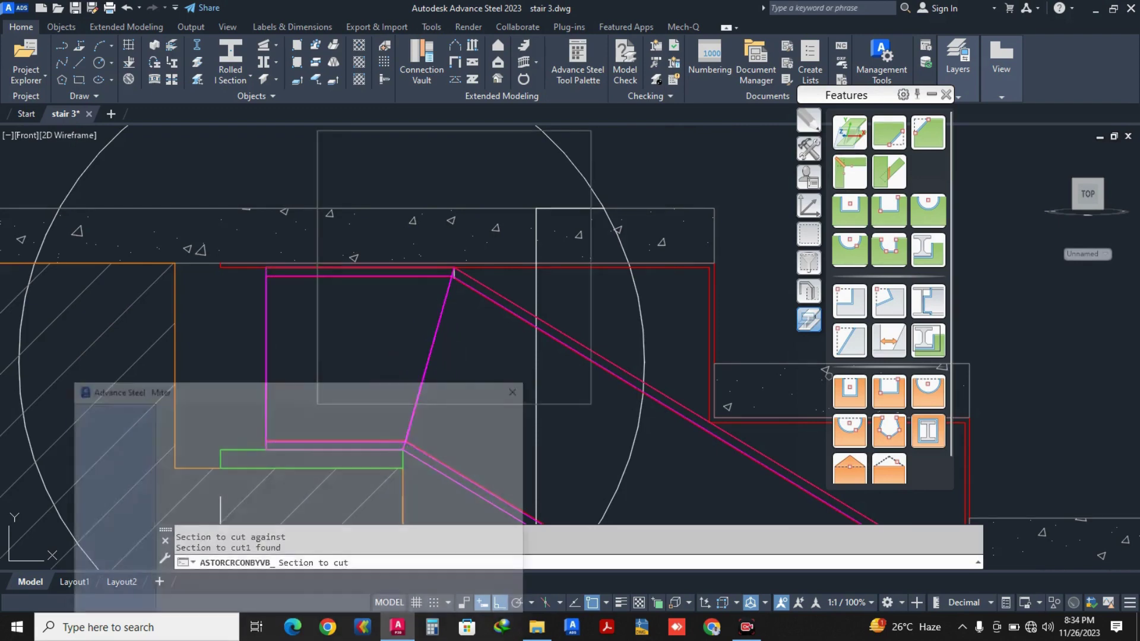
click(518, 389)
Switch the model to the Shaded visual style and inspect the mitered stringer in 3D.
scroll(408, 382, down, 8)
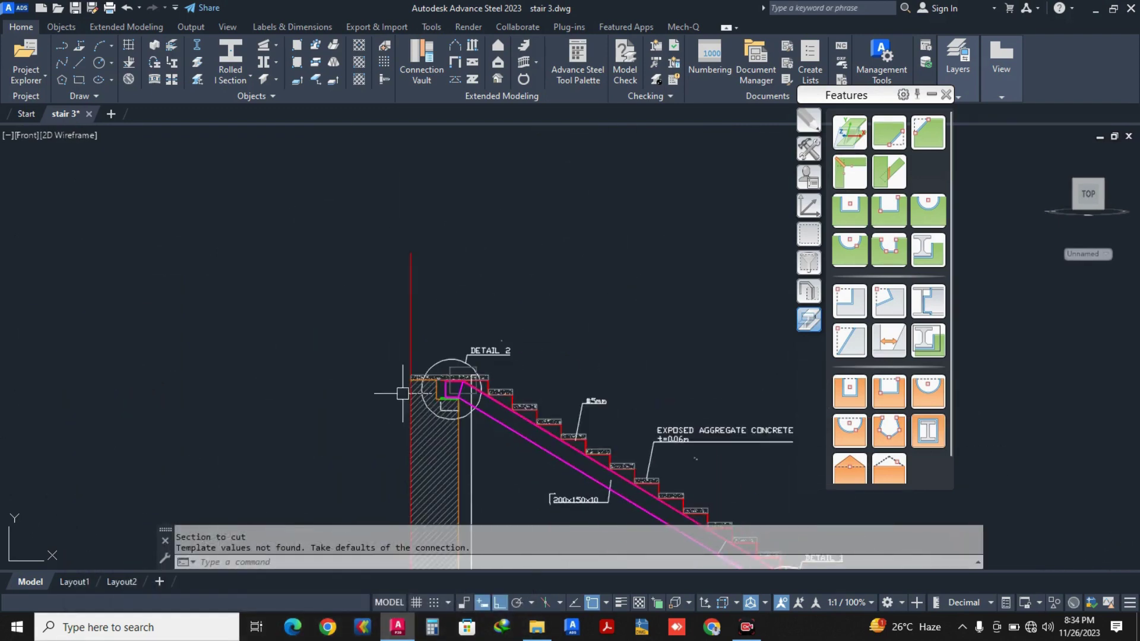
scroll(450, 339, up, 3)
scroll(450, 338, down, 3)
mouse_move(449, 339)
shift+middle_down()
mouse_move(407, 323)
mouse_move(292, 329)
mouse_move(219, 362)
shift+middle_up()
scroll(678, 269, up, 8)
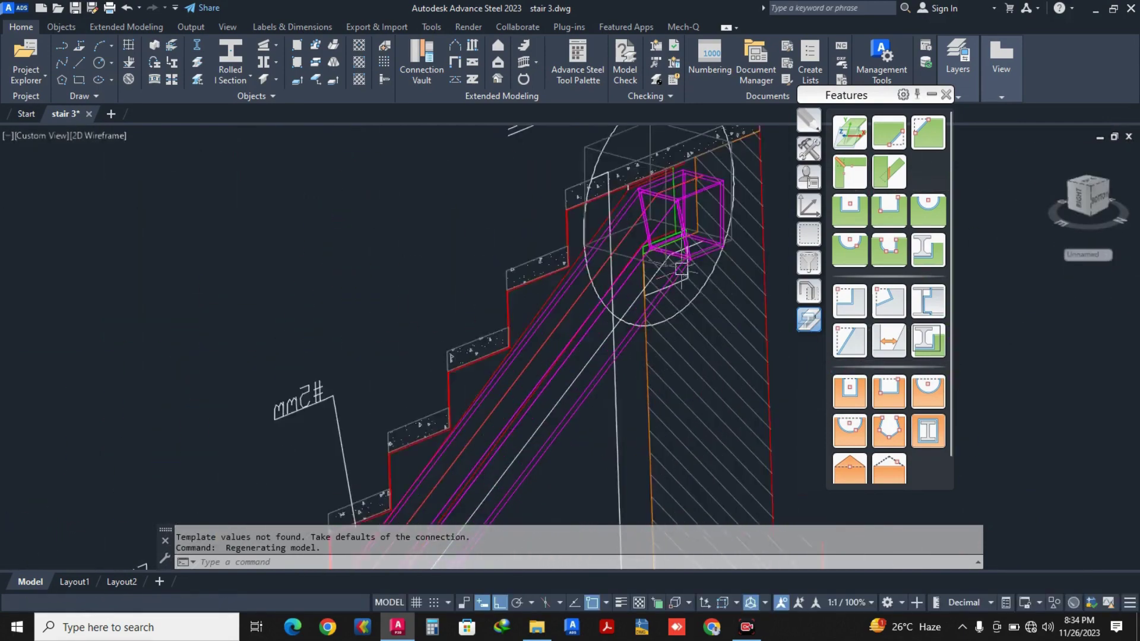
scroll(663, 273, down, 6)
click(123, 137)
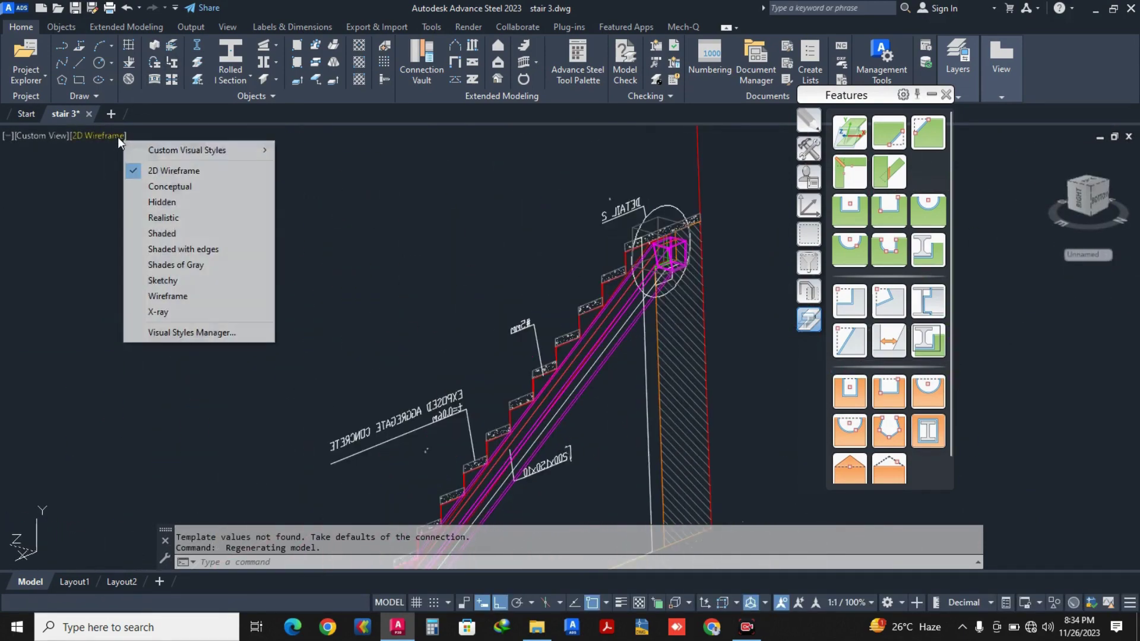
click(162, 233)
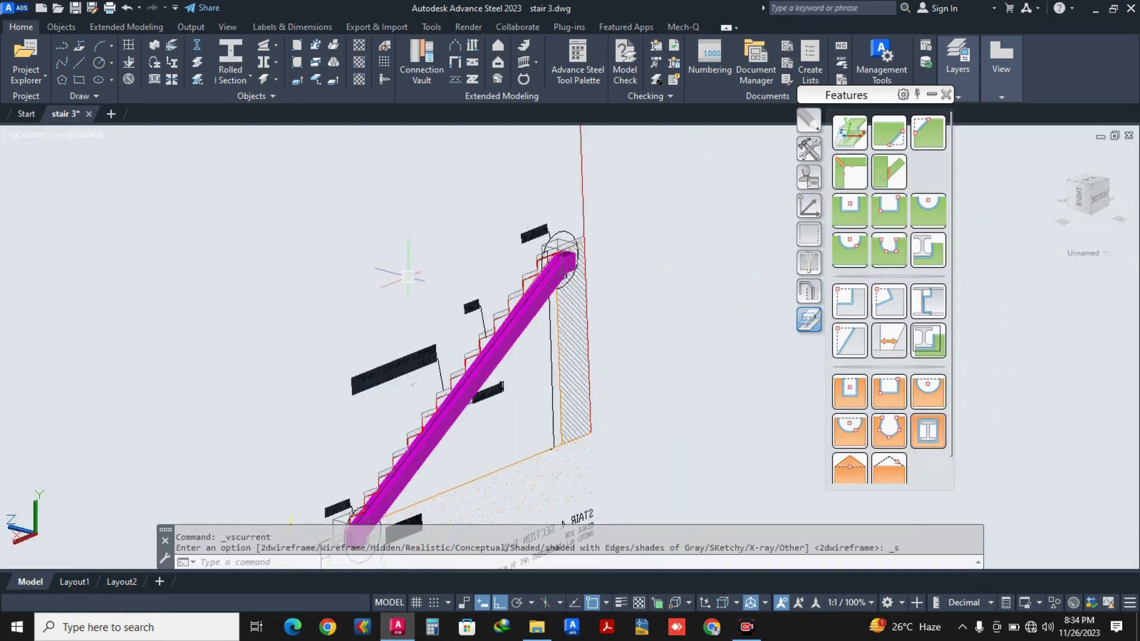
mouse_move(403, 283)
shift+middle_down()
mouse_move(556, 307)
mouse_move(663, 292)
mouse_move(695, 238)
mouse_move(683, 234)
shift+middle_up()
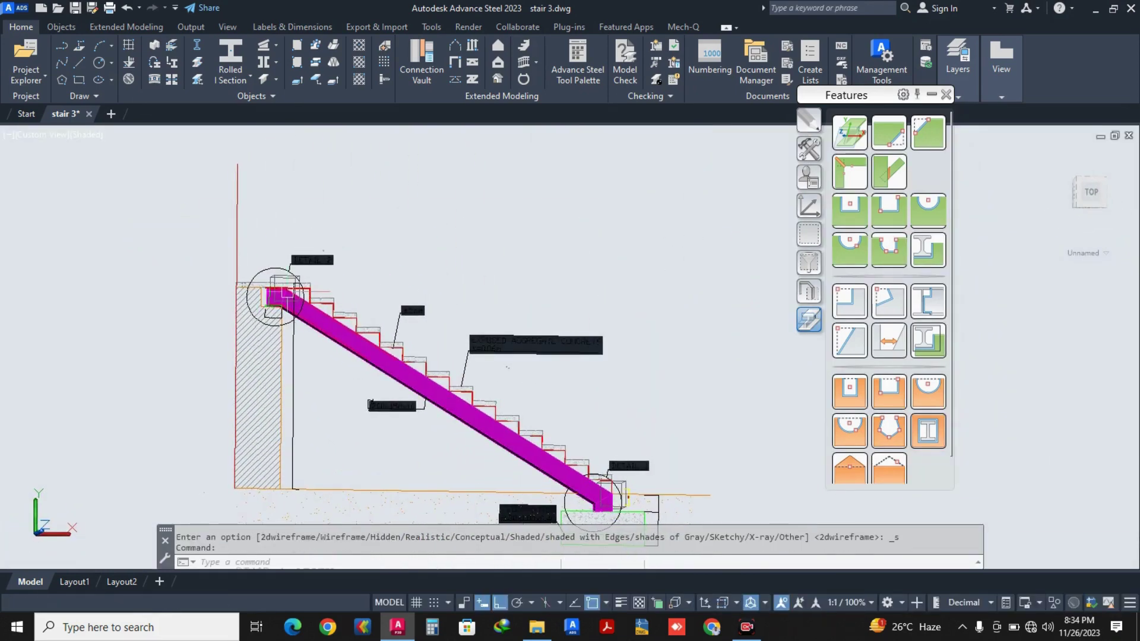
Close the Advance Steel tool palette and view the stringer from its reverse side.
scroll(553, 217, up, 2)
click(931, 97)
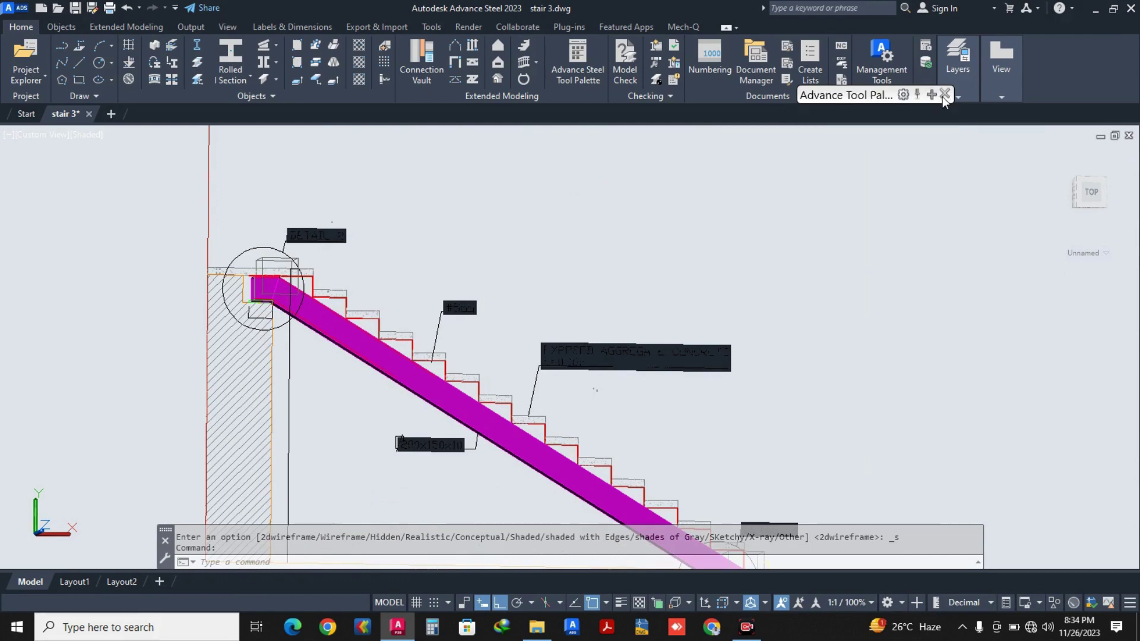
click(945, 96)
shift+middle_drag(375, 305, 646, 329)
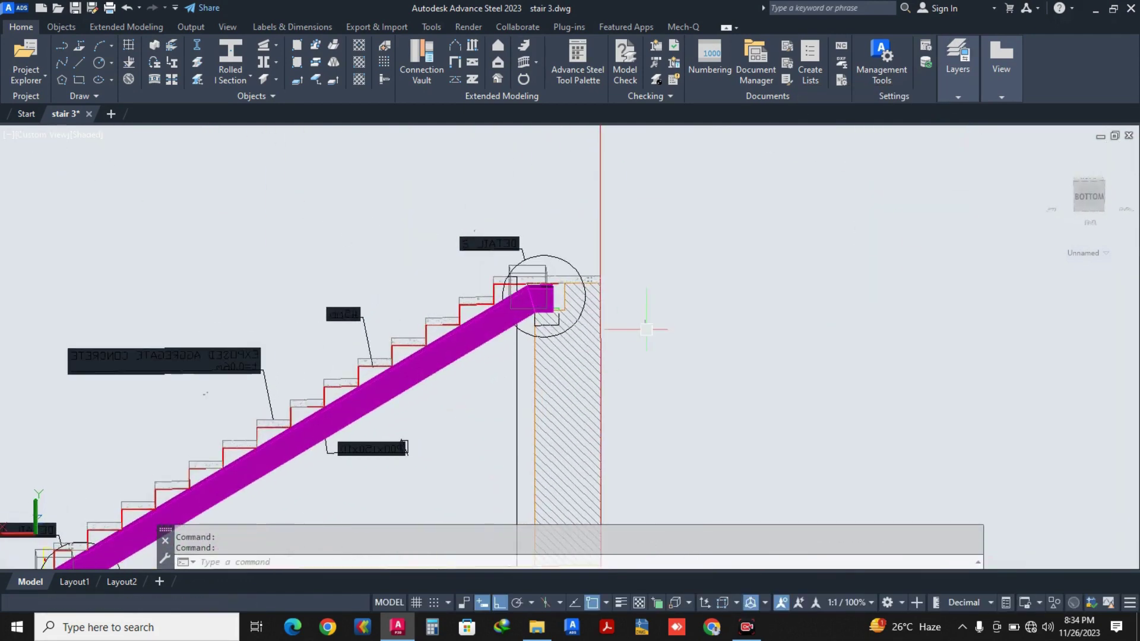
click(1077, 184)
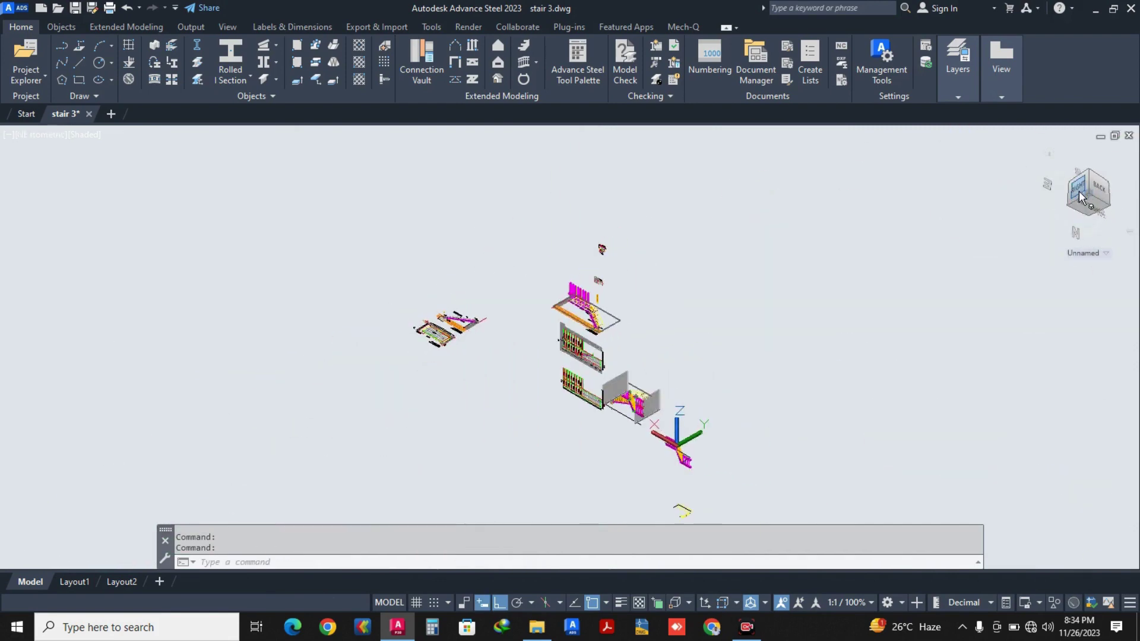
click(1078, 194)
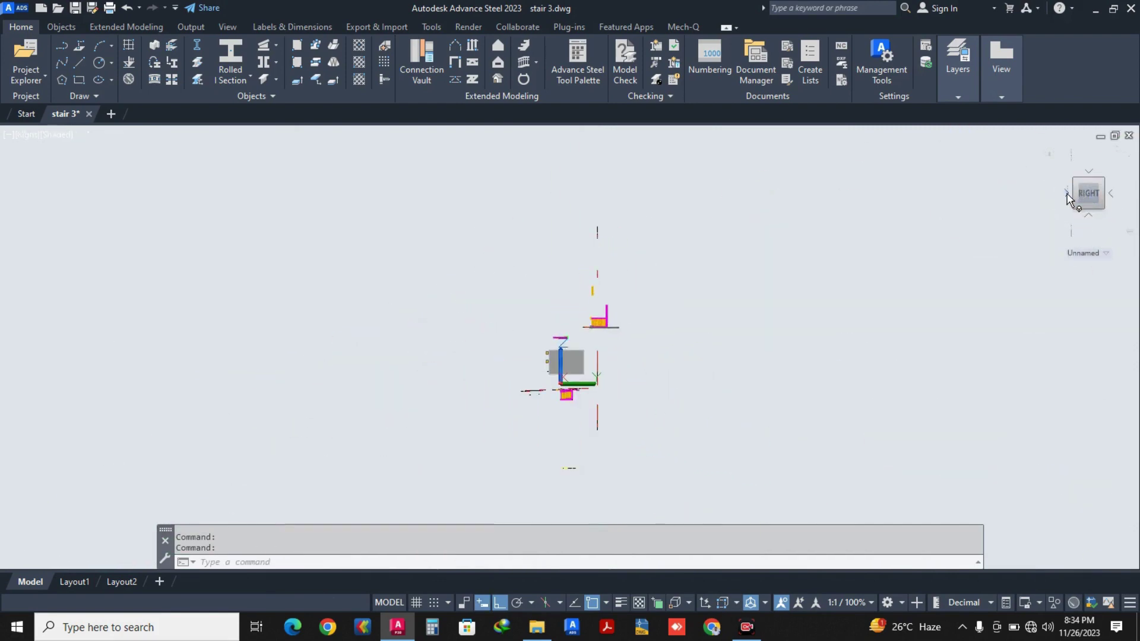
click(1068, 196)
scroll(694, 369, up, 2)
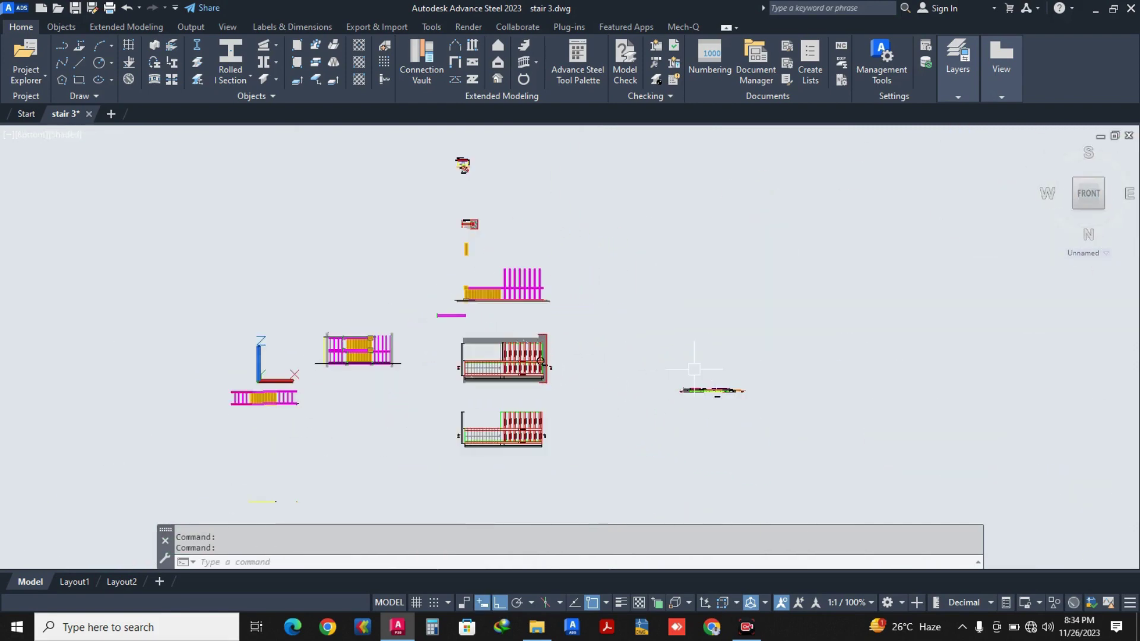
scroll(653, 393, up, 8)
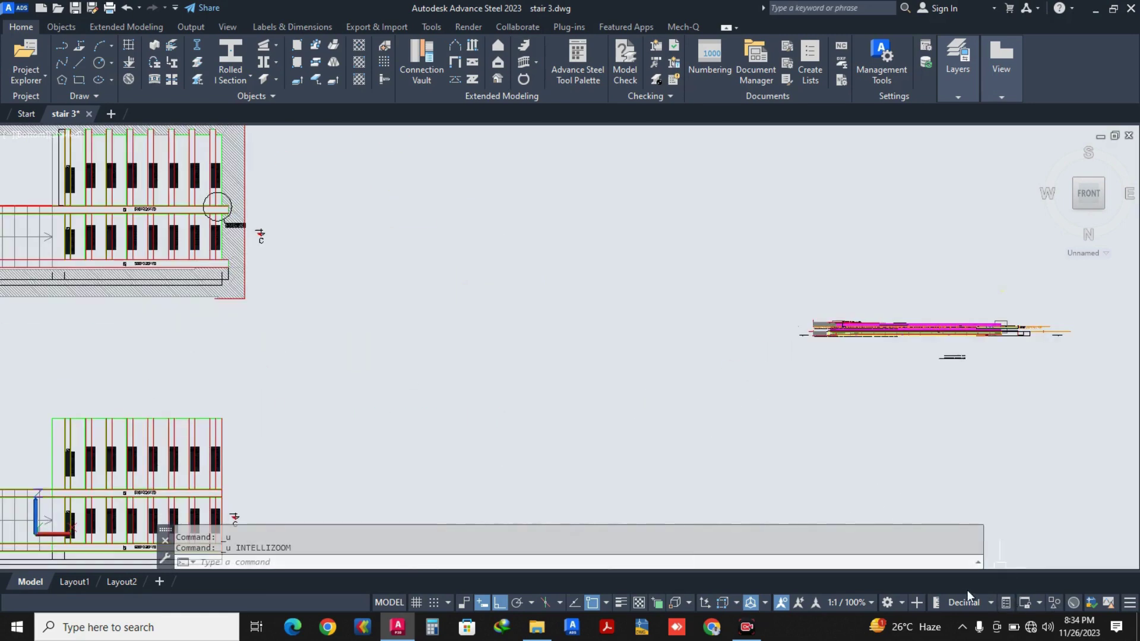
key(ctrl+z)
Bring the whole Stair 4 Section D-D stringer back into a front view.
scroll(627, 309, up, 6)
middle_drag(843, 362, 693, 246)
scroll(766, 303, up, 5)
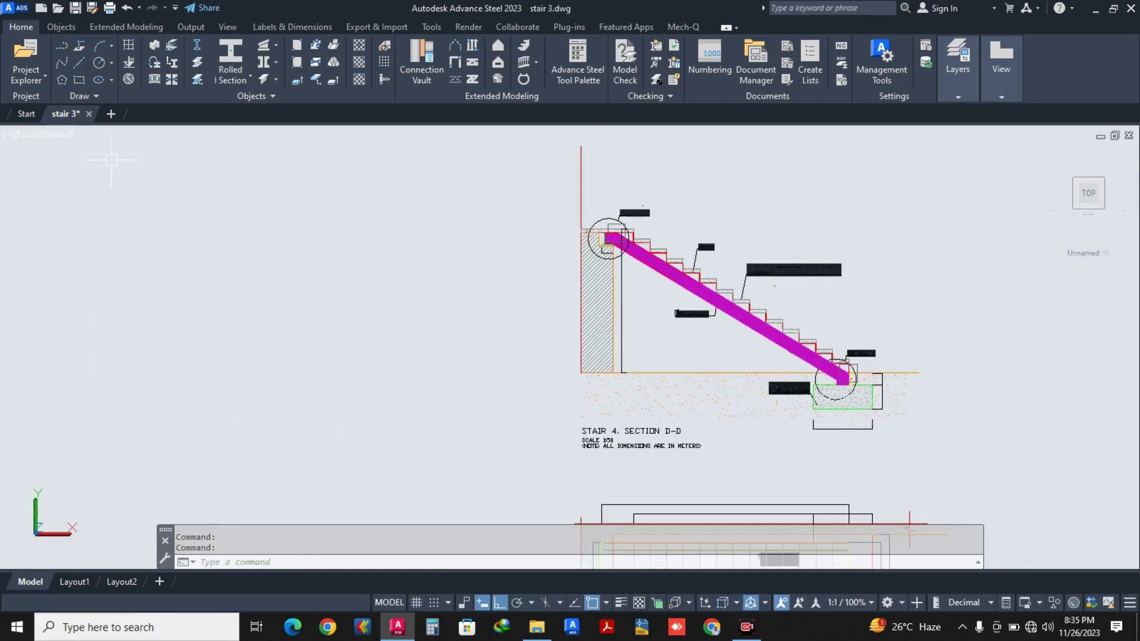
Switch the model to the 2D Wireframe visual style and bring up the Stair 4 General Plan.
click(58, 133)
click(87, 172)
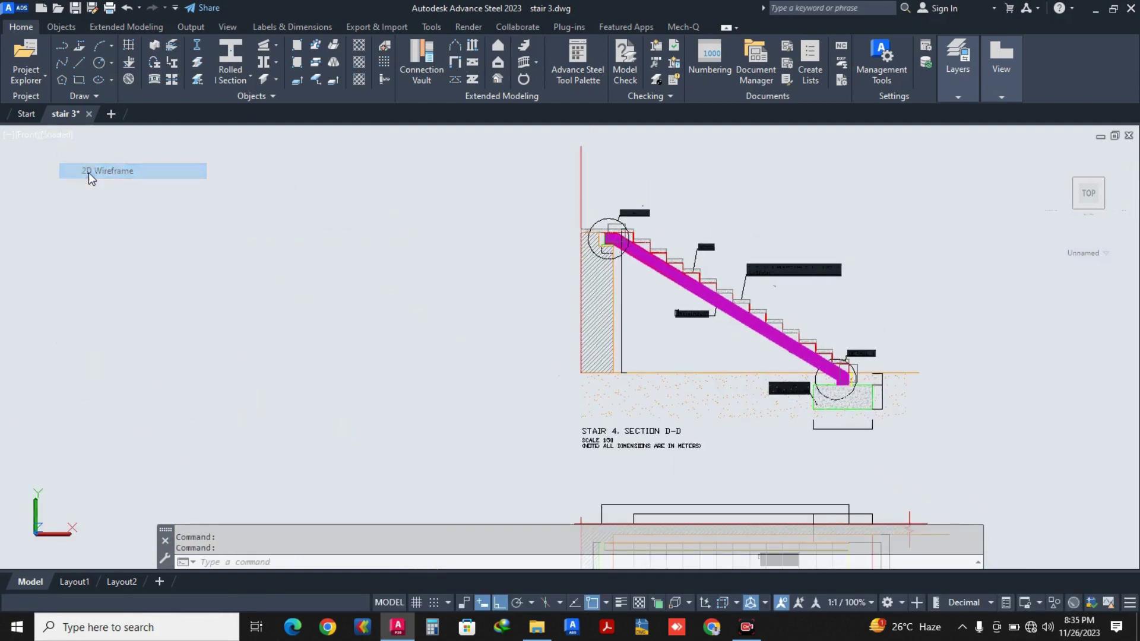
middle_drag(463, 347, 365, 223)
scroll(390, 229, down, 4)
scroll(426, 328, up, 8)
key(Escape)
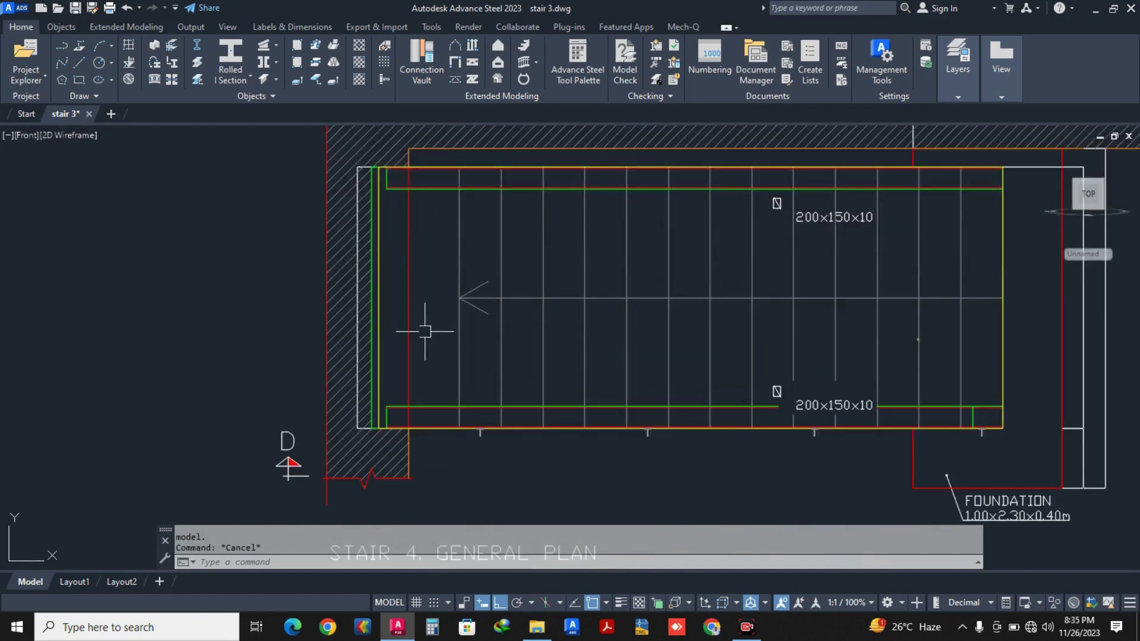
Add a vertical linear dimension across the outer edges of the two stringers in the Stair 4 General Plan, placed beyond the wall.
text(DLI)
key(Return)
scroll(385, 436, up, 8)
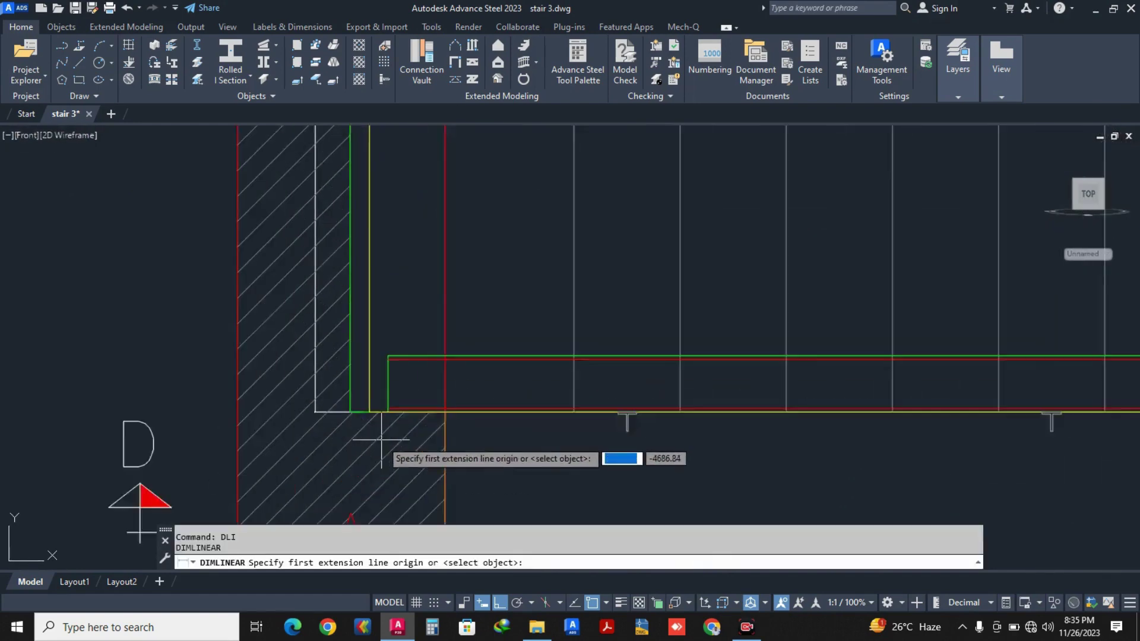
click(393, 370)
scroll(393, 362, down, 8)
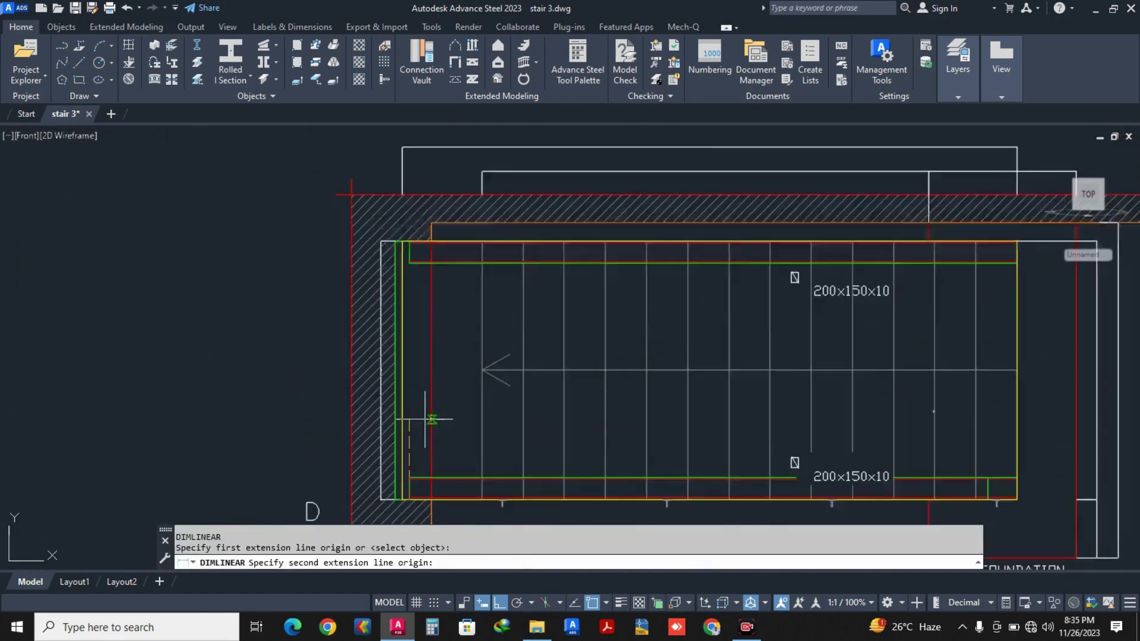
scroll(414, 309, up, 5)
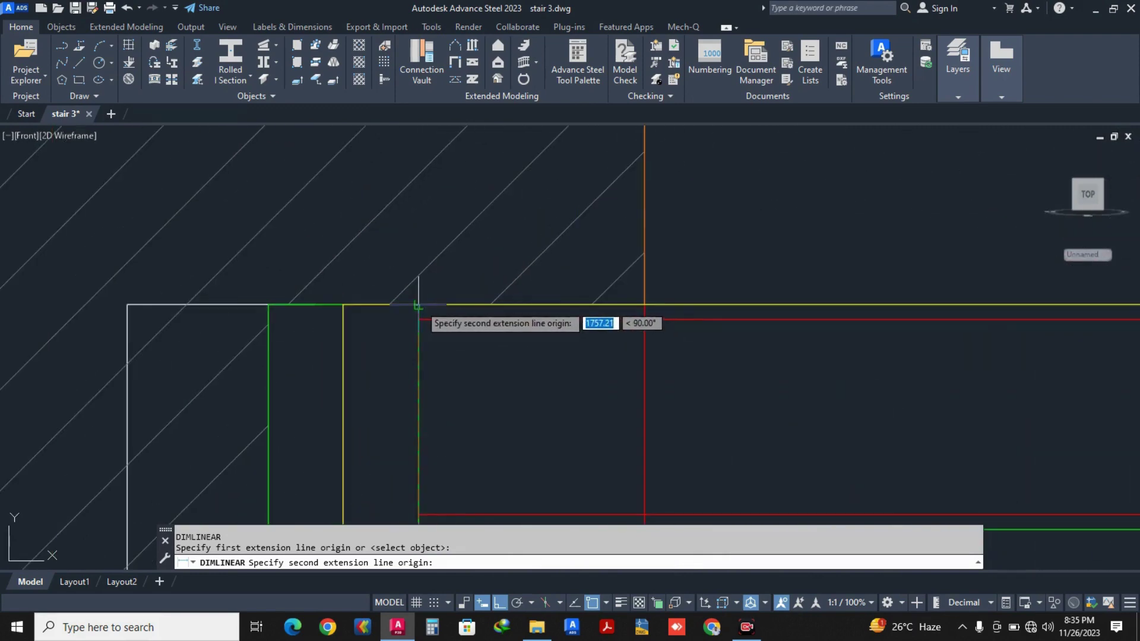
click(422, 290)
scroll(415, 294, down, 2)
scroll(345, 292, down, 6)
click(310, 299)
scroll(313, 315, up, 6)
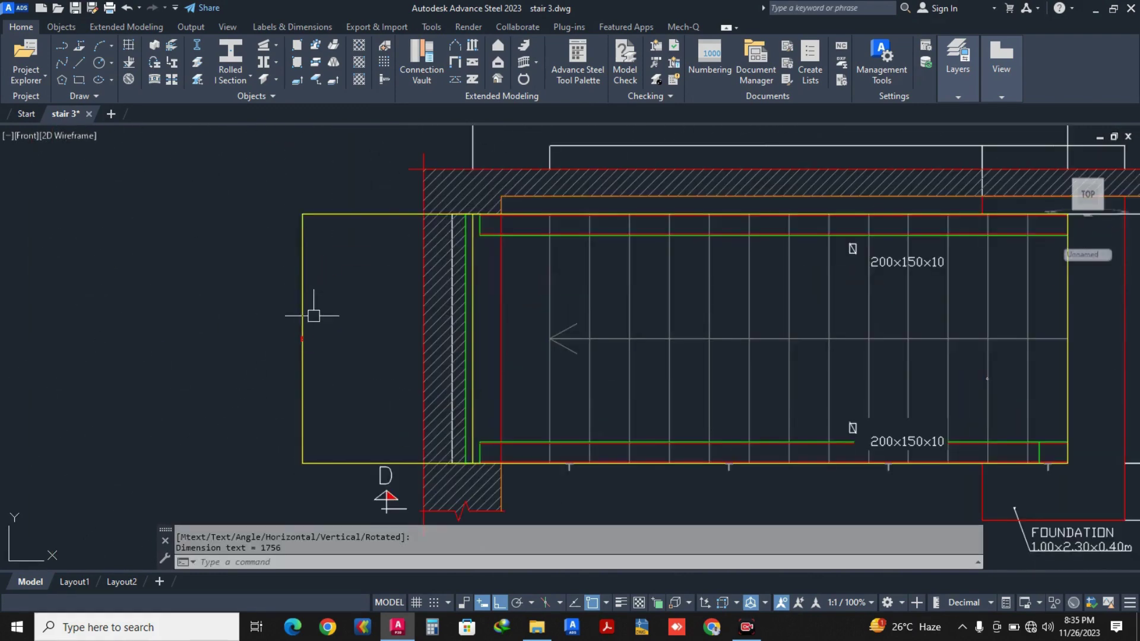
click(313, 317)
click(268, 364)
scroll(291, 344, up, 6)
key(Escape)
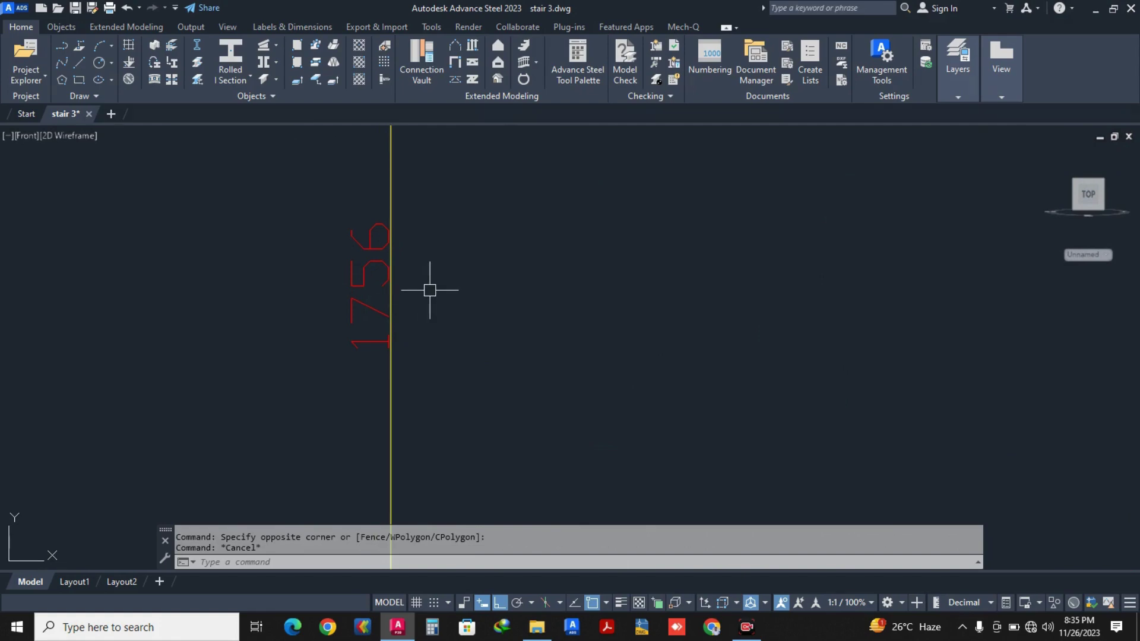
scroll(430, 290, down, 10)
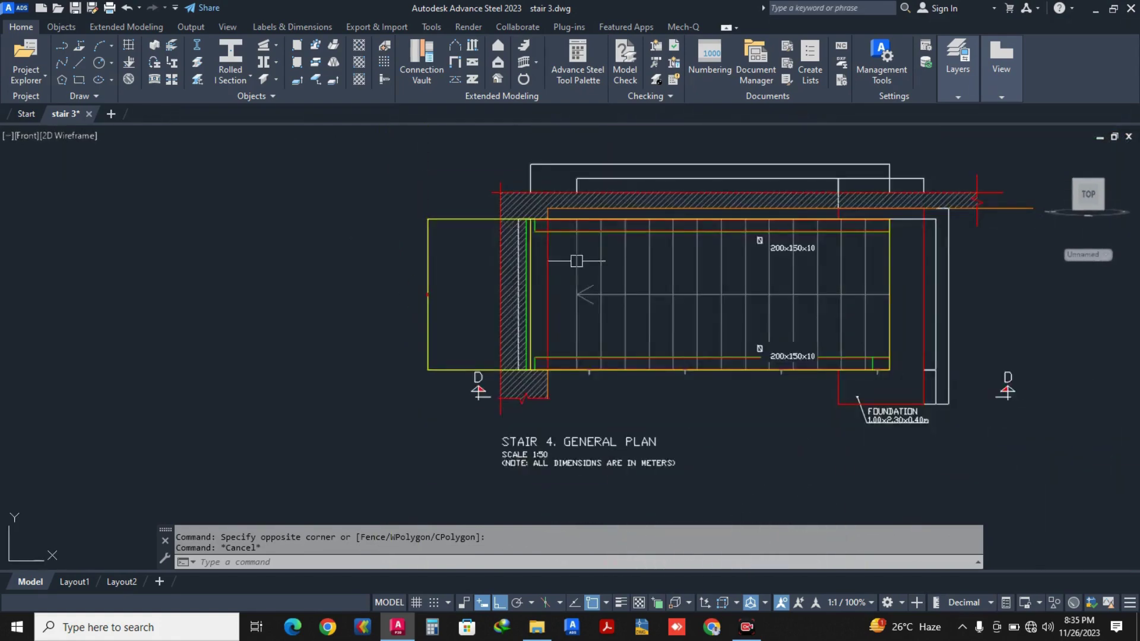
Reset the UCS to World and show the Stair 4 stringer in a southeast isometric view.
text(uc)
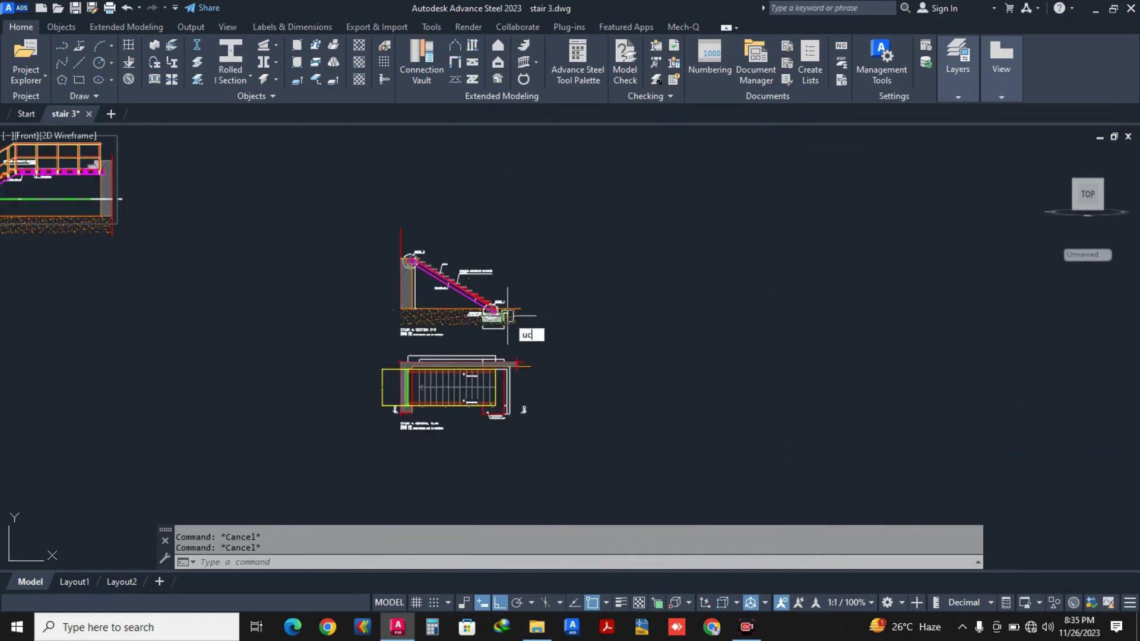
text(s)
key(Return)
key(Return)
key(Escape)
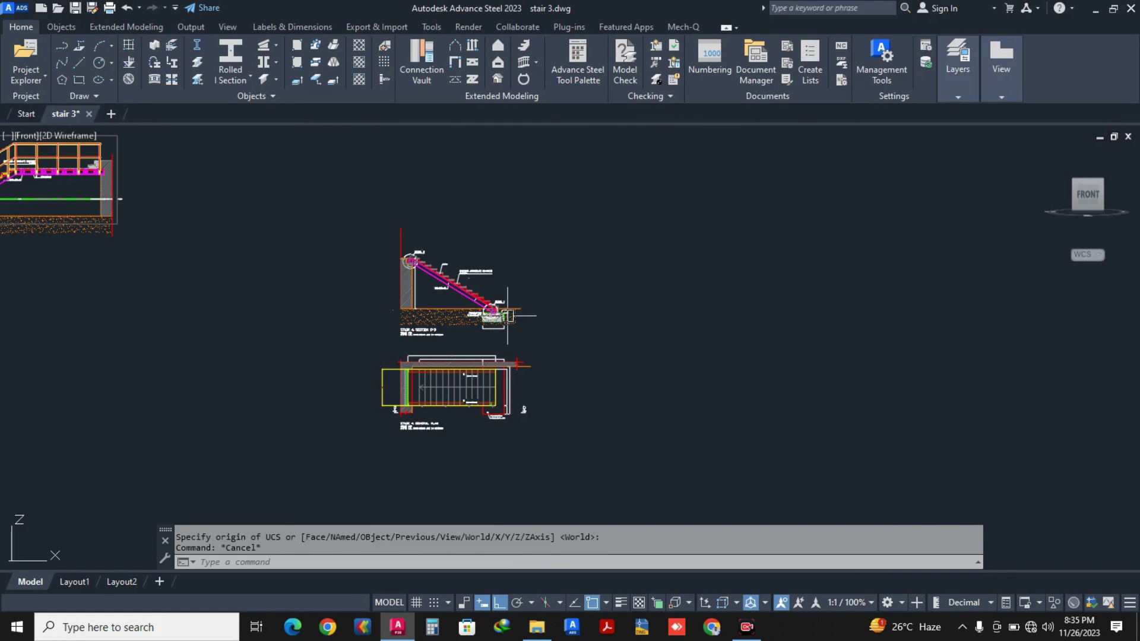
click(1102, 181)
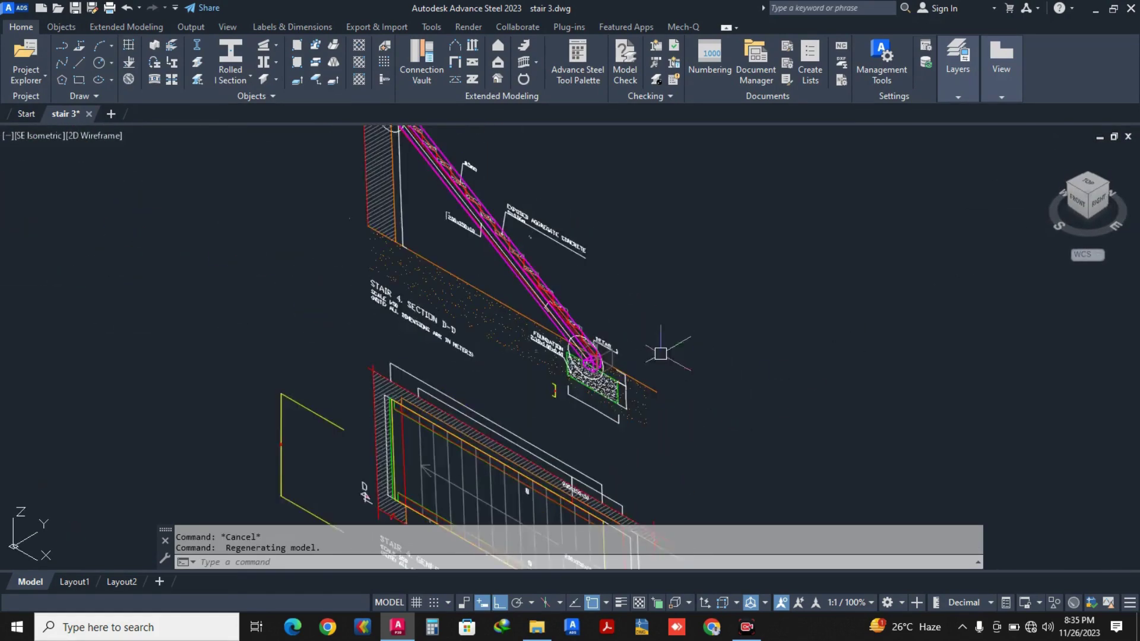
scroll(585, 323, up, 3)
text(c)
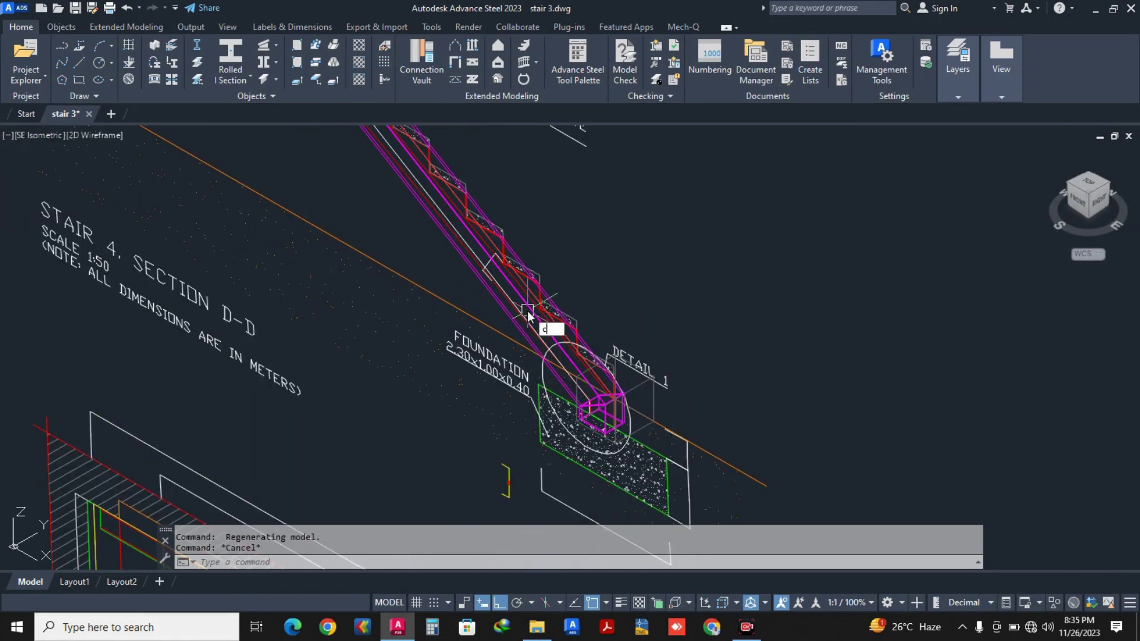
text(t o)
key(Return)
scroll(526, 312, up, 4)
click(497, 323)
scroll(502, 326, down, 4)
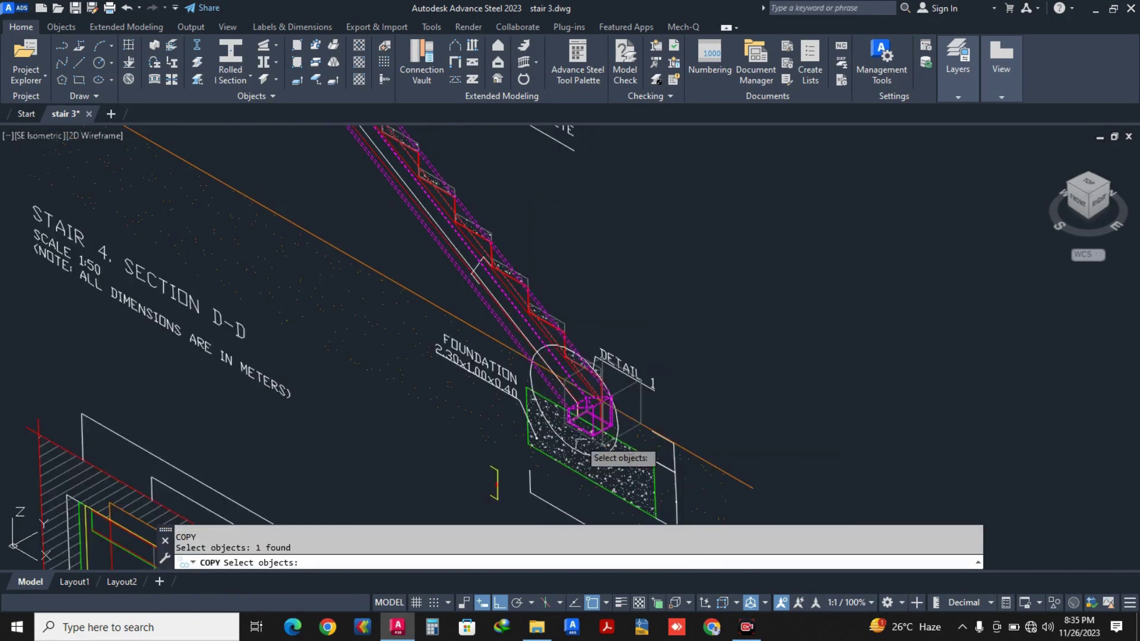
scroll(587, 444, up, 6)
key(Escape)
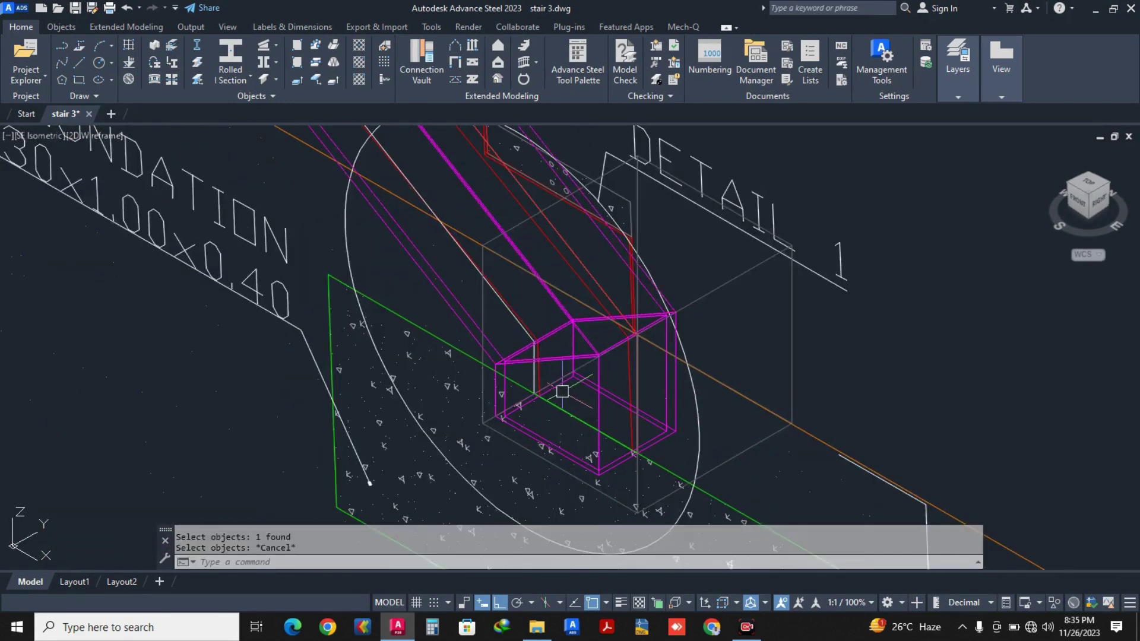
Select the sloped stringer beam and its two end beams, and copy them together to empty space away from the section drawing.
text(m)
key(Return)
scroll(550, 364, up, 4)
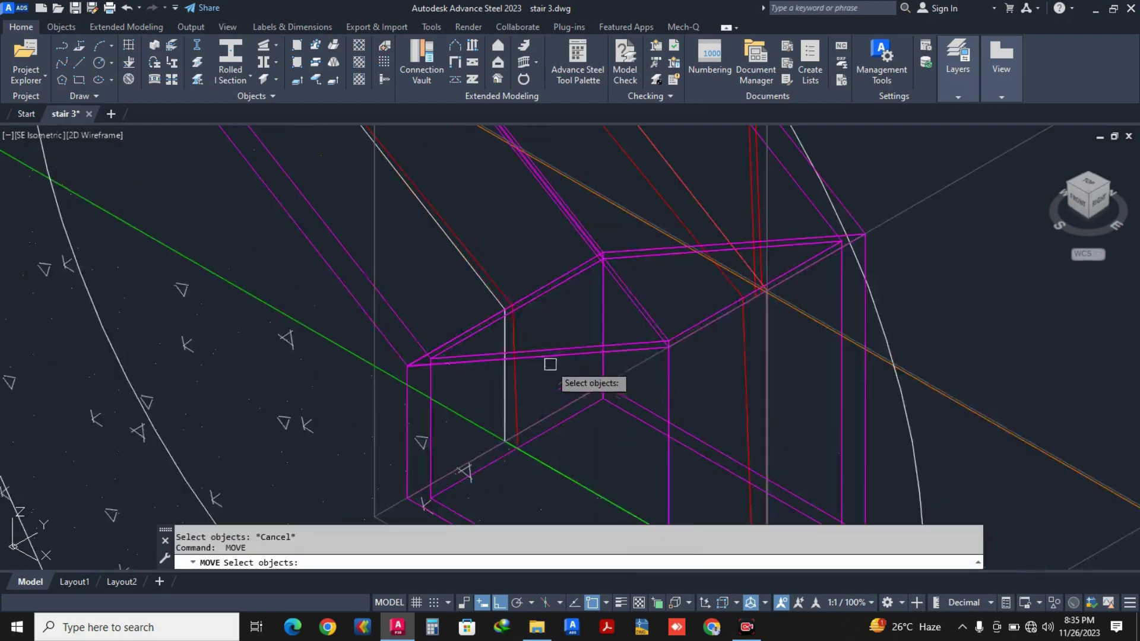
click(551, 356)
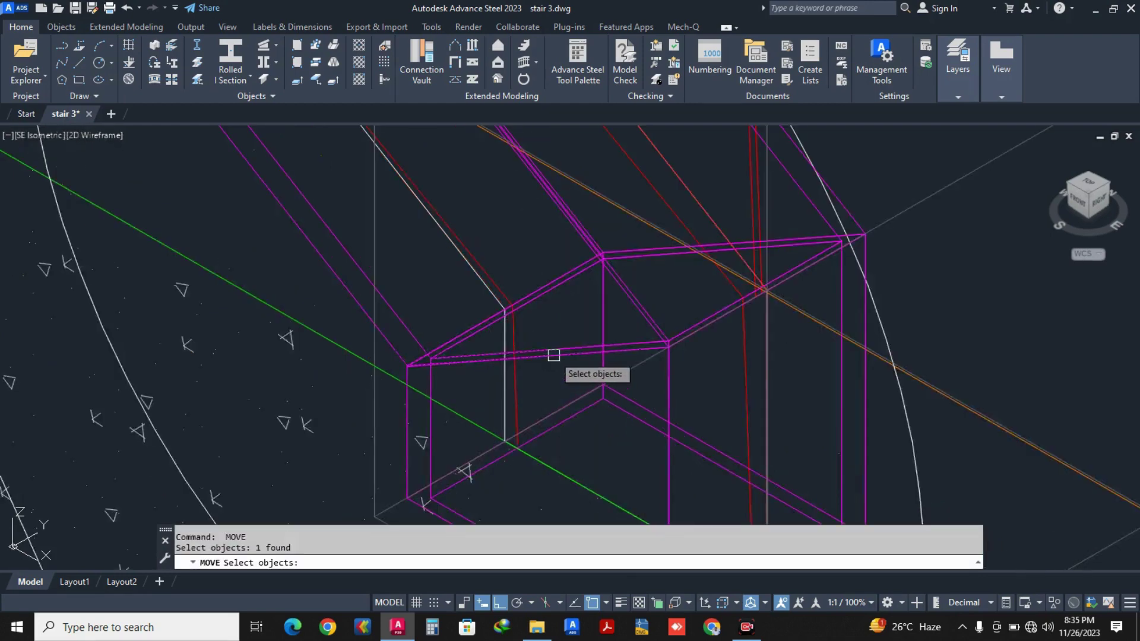
click(669, 383)
scroll(667, 380, down, 8)
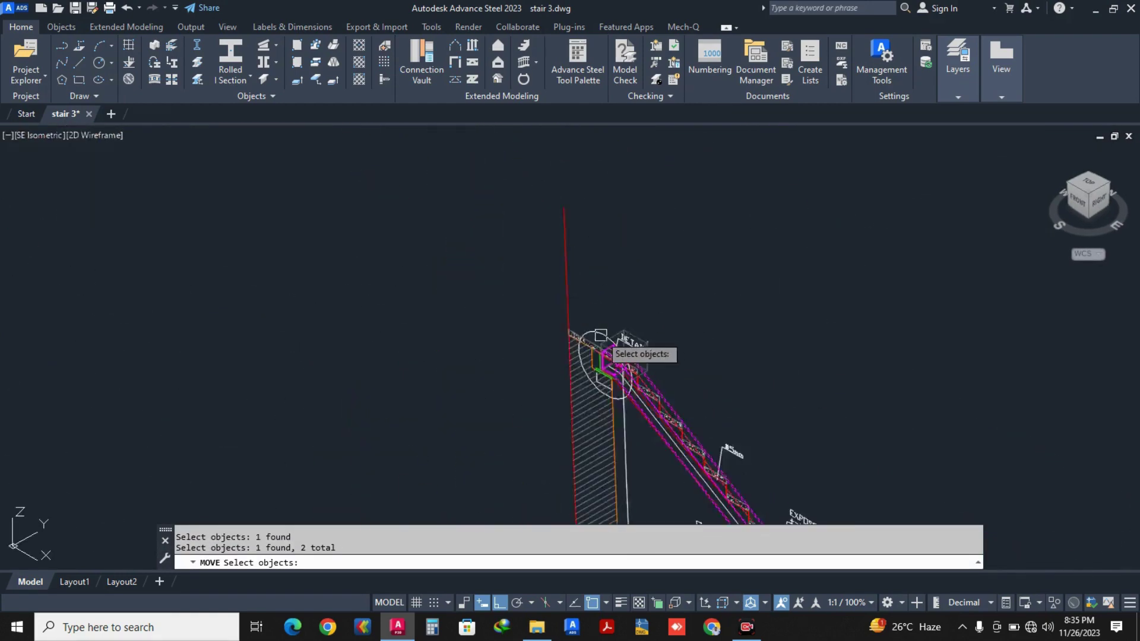
scroll(601, 335, up, 7)
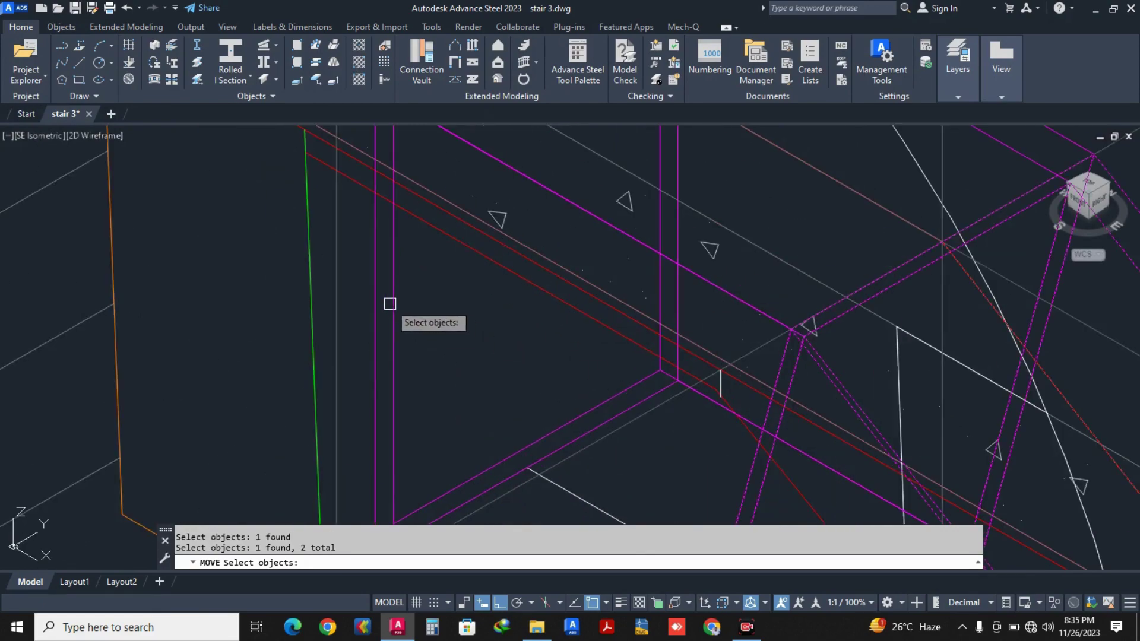
click(390, 303)
scroll(415, 308, down, 6)
scroll(456, 225, down, 4)
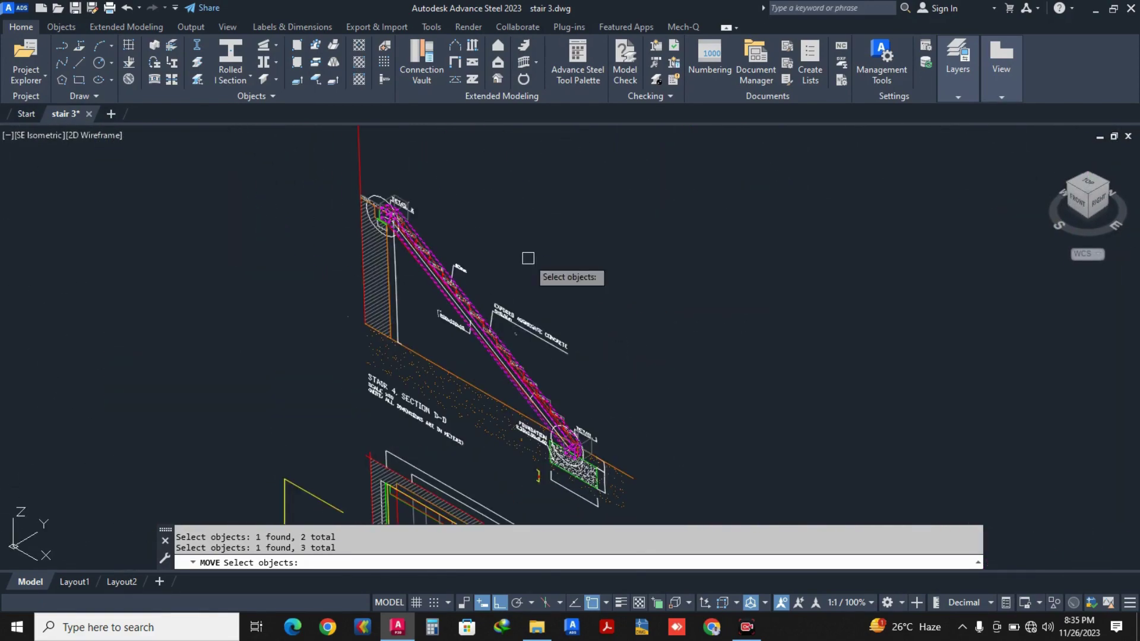
key(Return)
click(534, 286)
key(Escape)
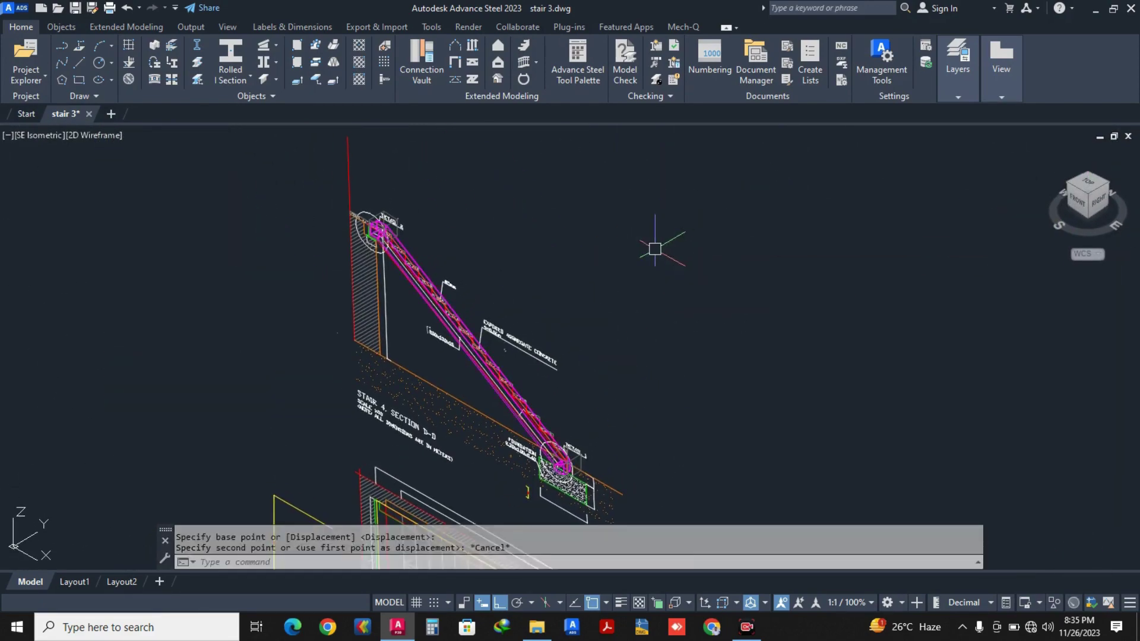
text(co)
key(Return)
text(p)
key(Return)
key(Return)
click(618, 319)
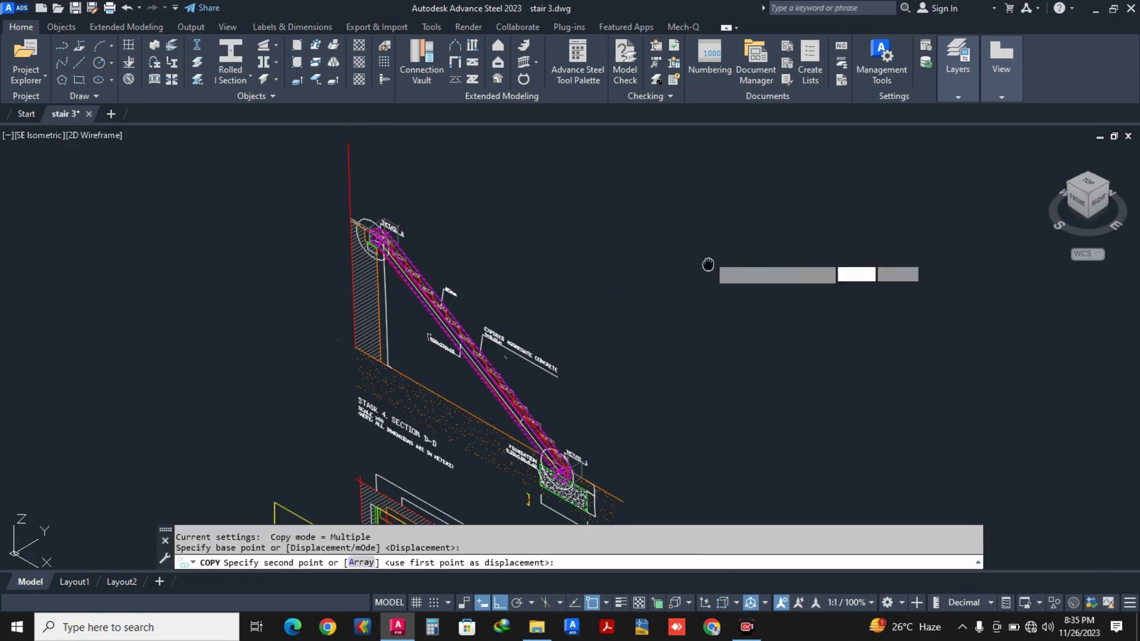
middle_drag(707, 258, 645, 324)
scroll(648, 323, down, 2)
key(Escape)
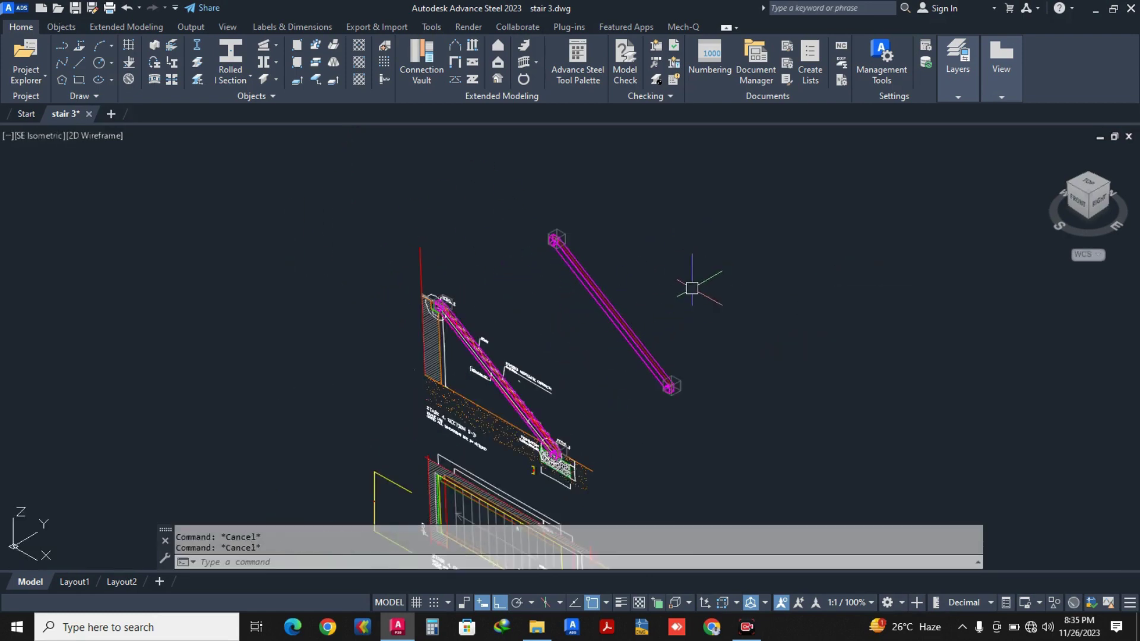
Erase the gray miter connection boxes at the upper and lower ends of the copied stringer.
text(o)
key(Return)
scroll(594, 229, up, 4)
key(Escape)
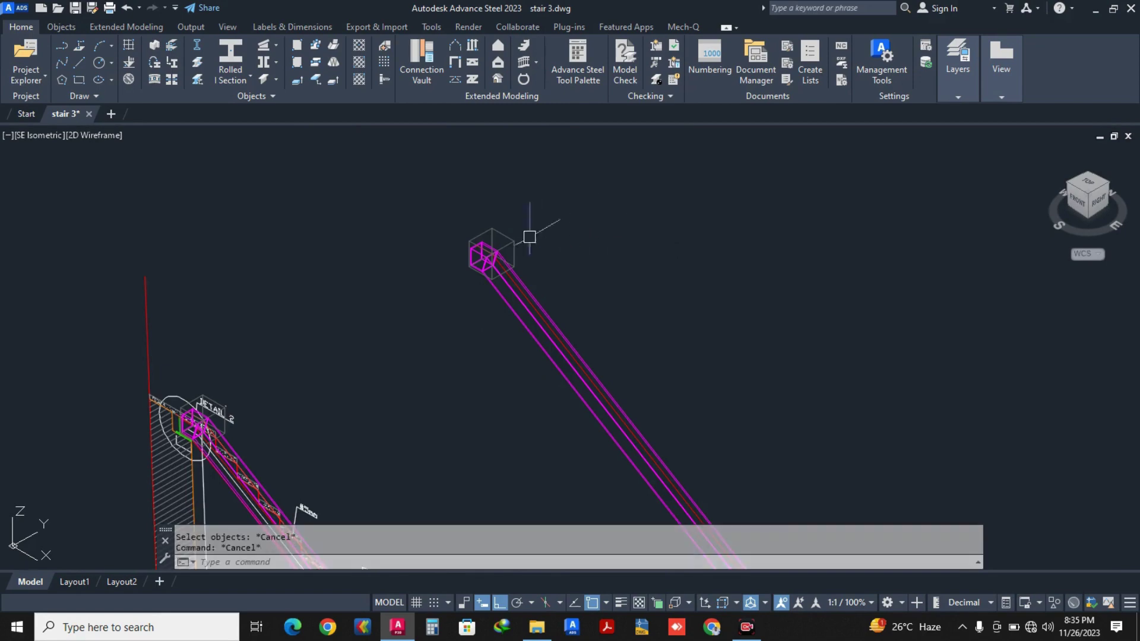
text(e)
key(Return)
scroll(591, 231, down, 4)
scroll(686, 367, up, 5)
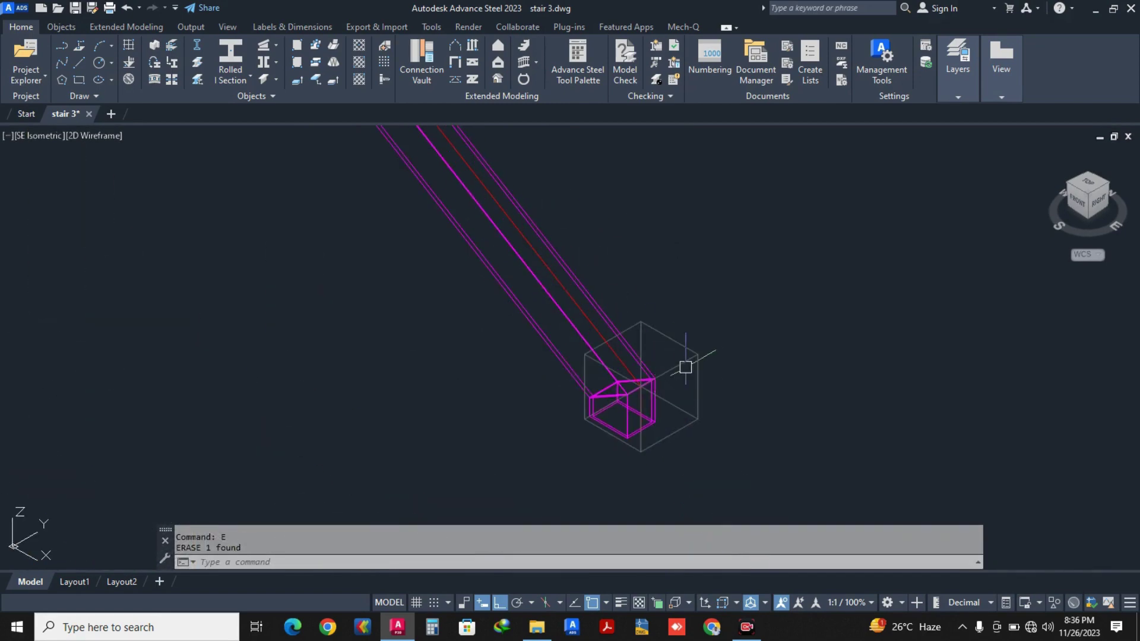
key(Escape)
Copy all three beams of the separated stringer 1756 mm along the Y axis to create the second stringer.
text(co)
key(Return)
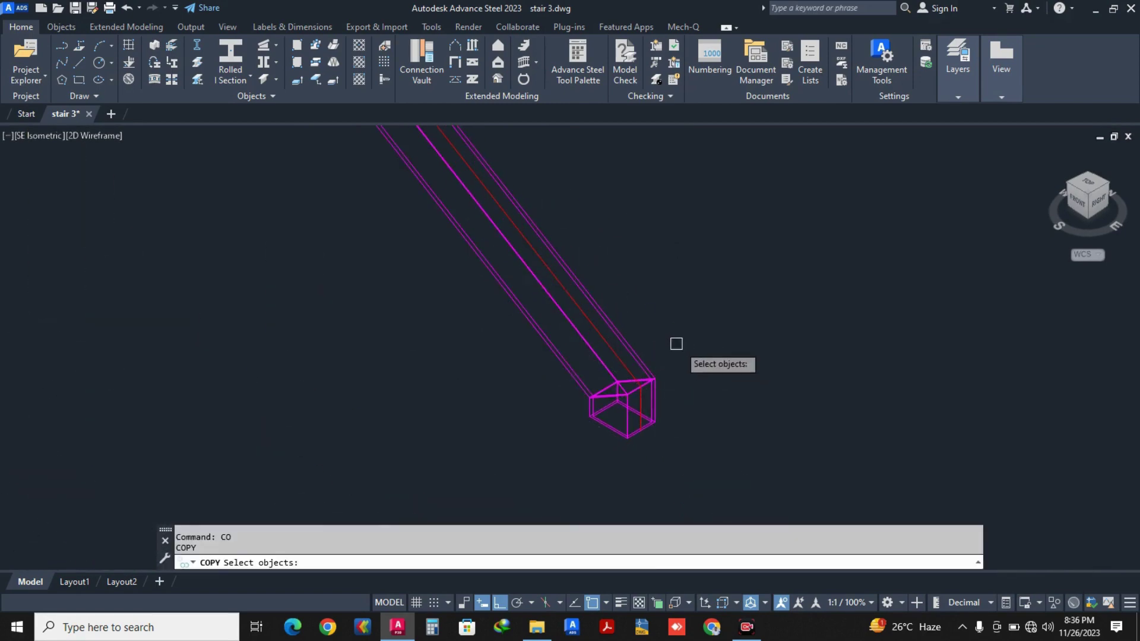
scroll(665, 386, down, 4)
click(544, 250)
click(479, 305)
scroll(572, 384, down, 3)
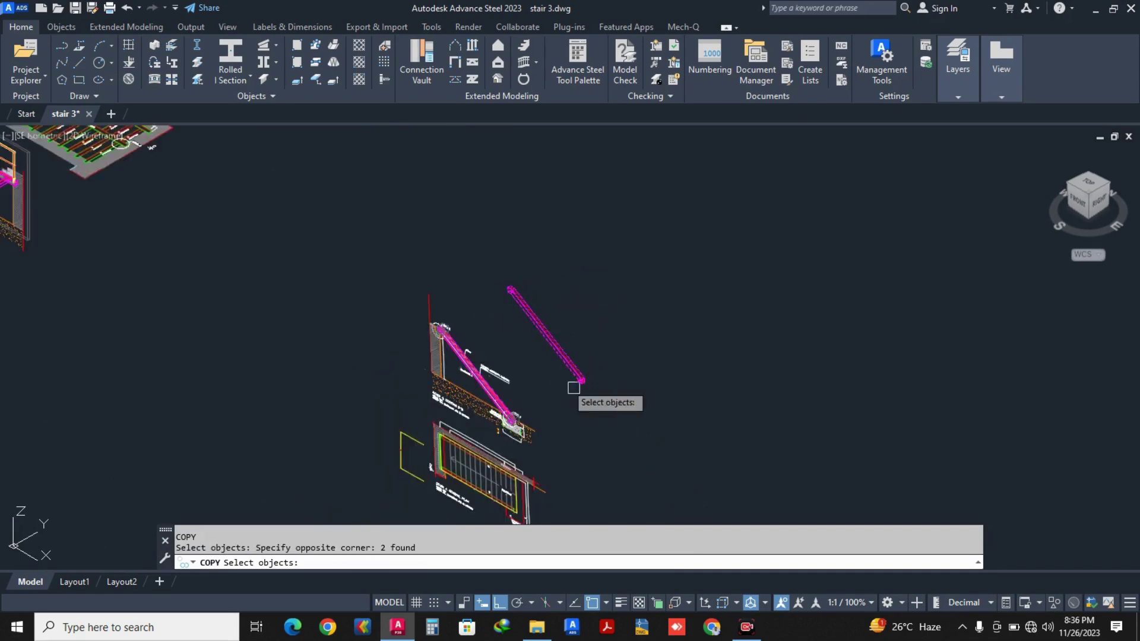
scroll(593, 381, up, 4)
click(616, 321)
click(546, 385)
scroll(639, 314, up, 2)
key(Return)
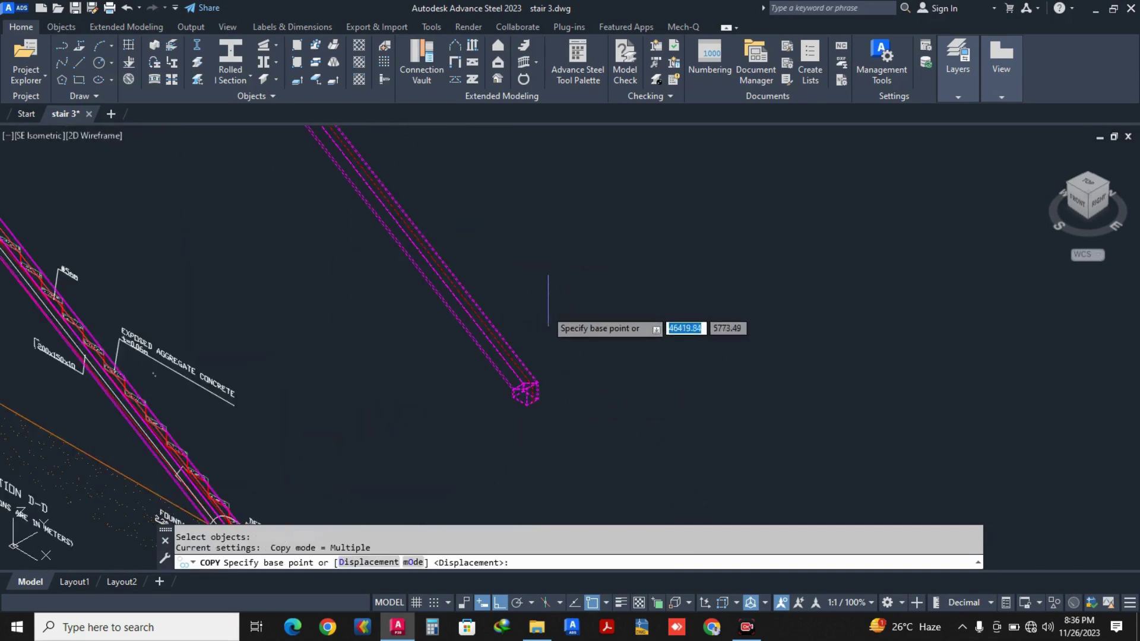
click(546, 303)
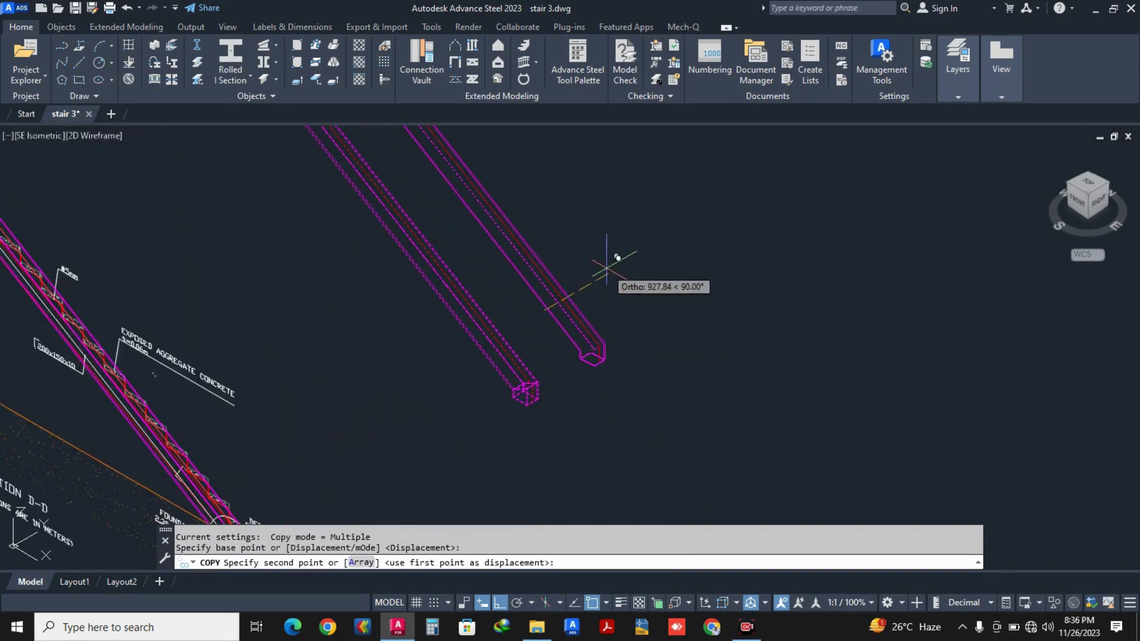
text(175)
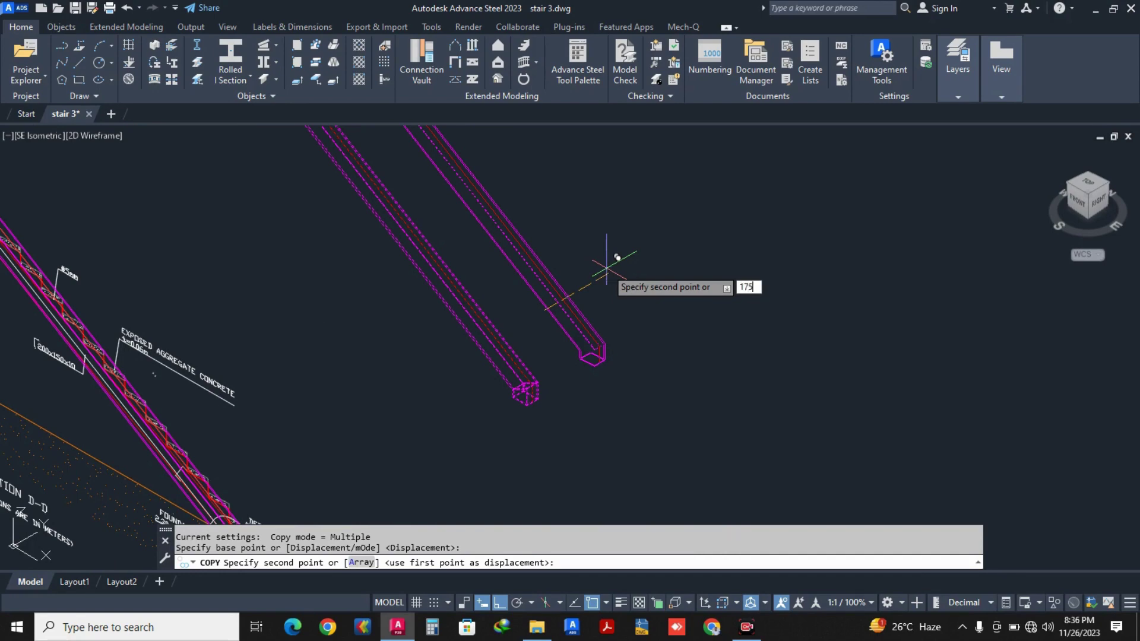
text(6)
key(Return)
key(Escape)
Save the drawing with the pair of stringers.
scroll(607, 269, down, 5)
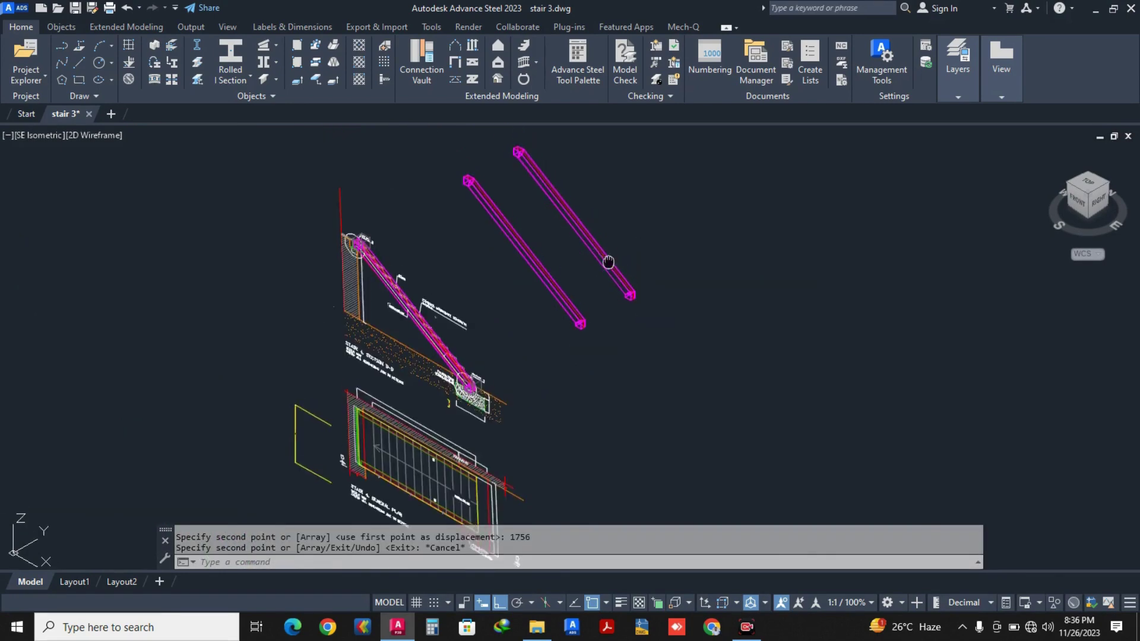
scroll(516, 261, up, 5)
key(ctrl+s)
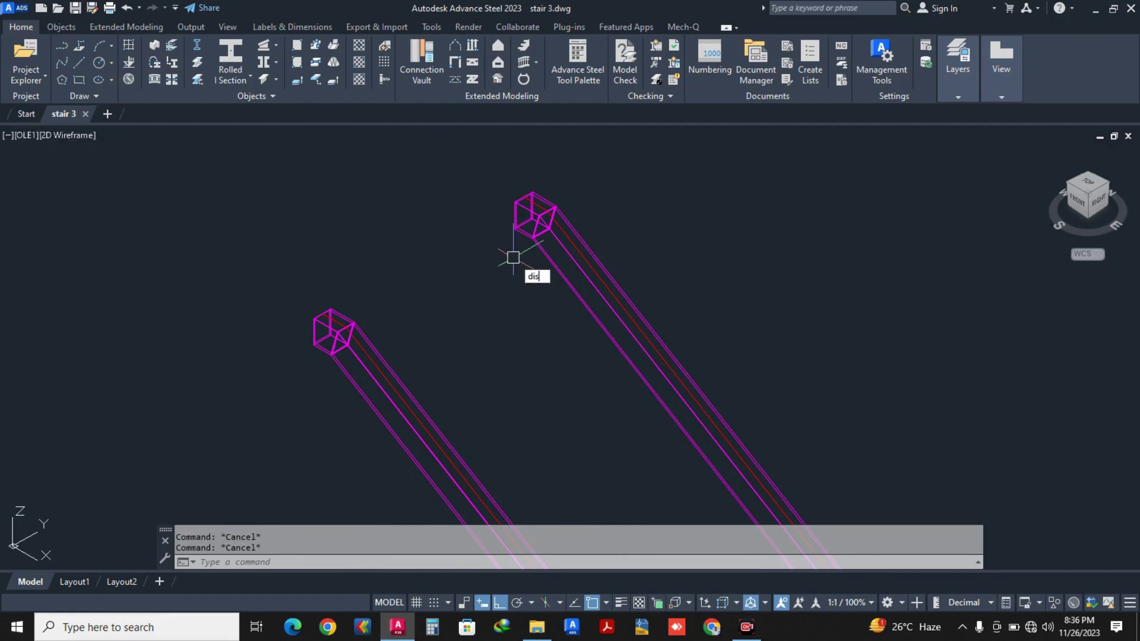
Measure the distance between the outer top corners of the two stringers at their upper ends.
text(dist)
key(Return)
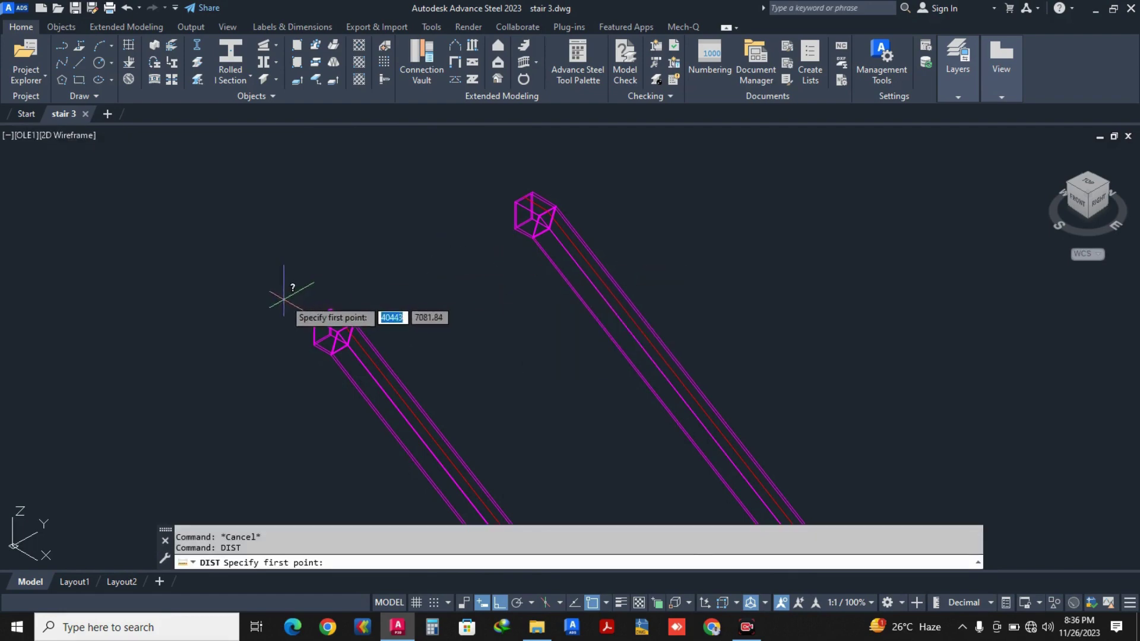
scroll(321, 305, up, 5)
scroll(321, 304, up, 5)
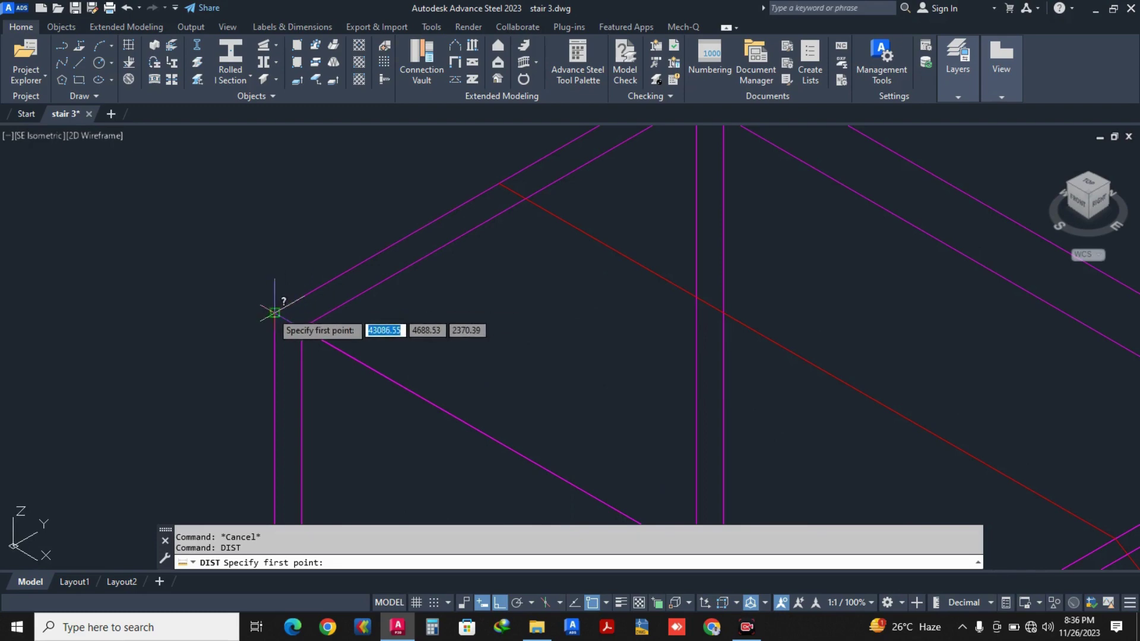
click(275, 312)
scroll(524, 190, down, 5)
scroll(491, 300, up, 5)
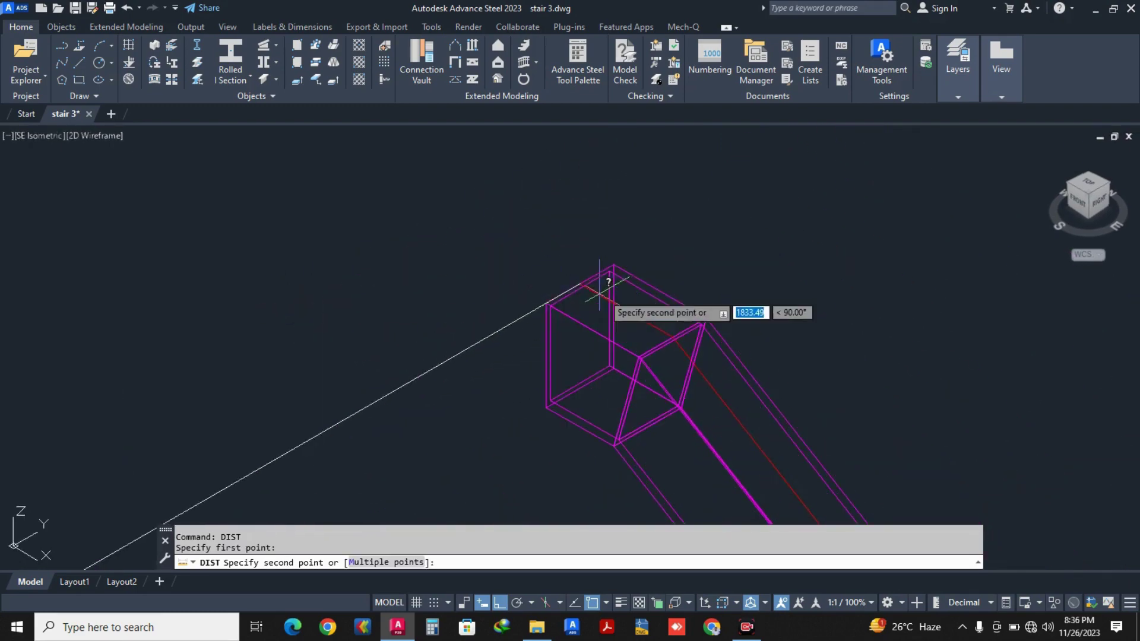
scroll(600, 294, up, 3)
click(588, 267)
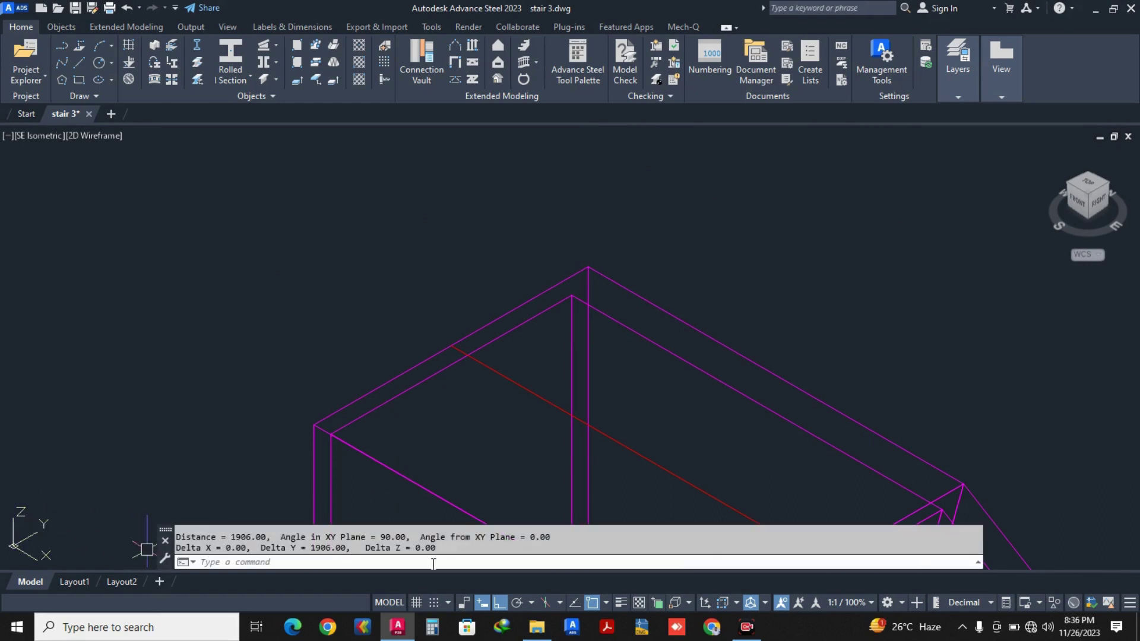
Switch to Calculator and subtract the 1756 mm copy distance from the 1906 mm measured between the stringers.
key(Escape)
key(Escape)
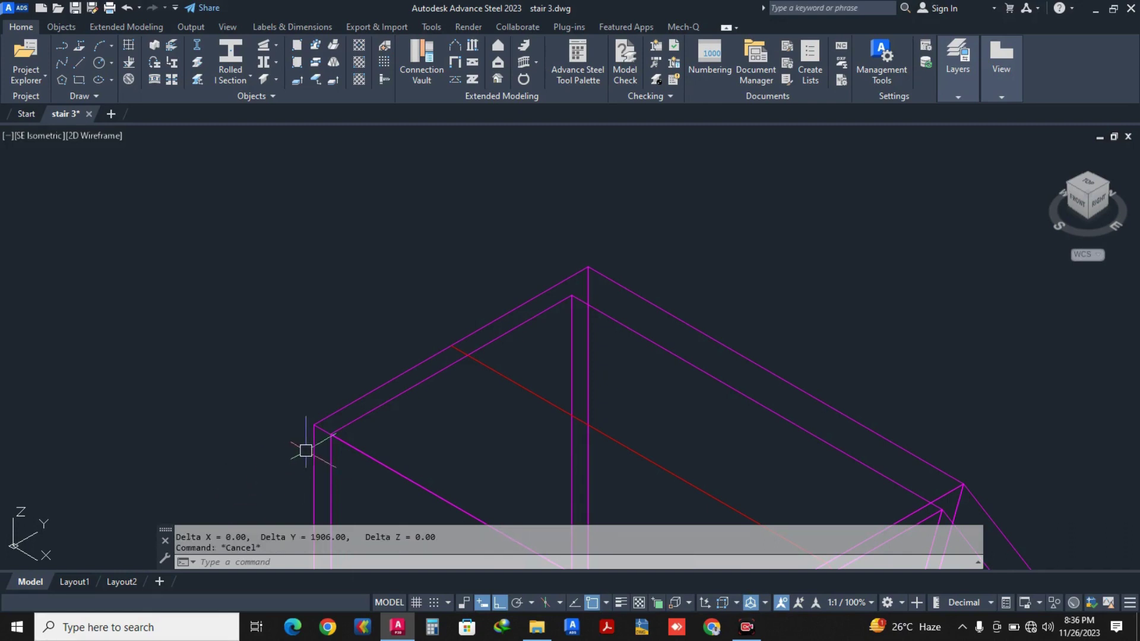
click(432, 627)
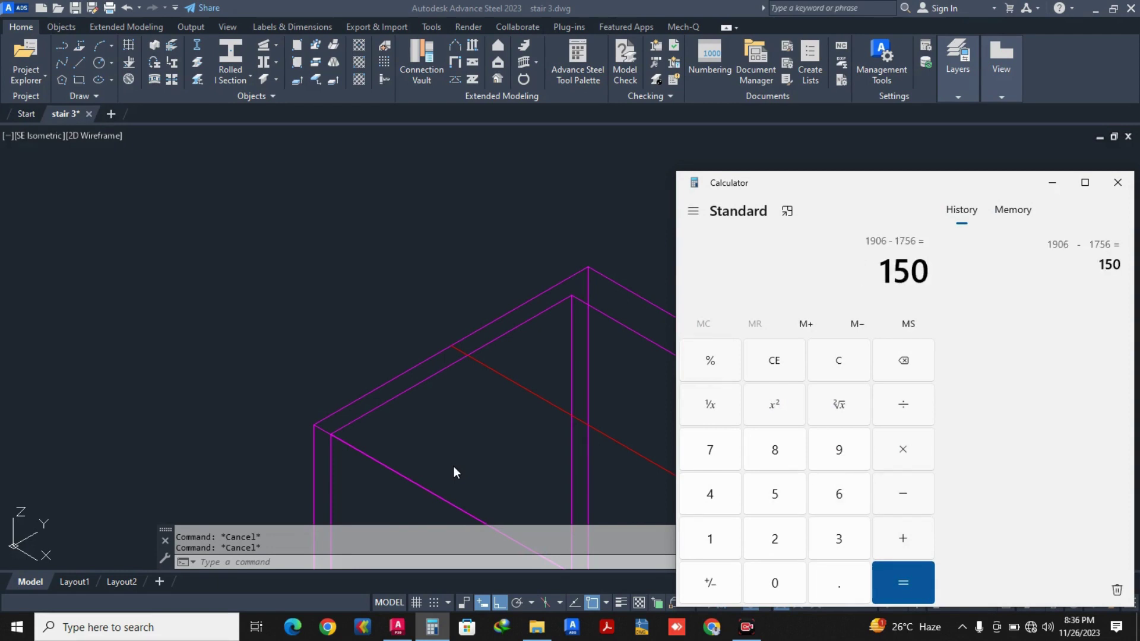
click(1116, 183)
Move all three beams of the second stringer 150 mm along the Y axis toward the first stringer.
scroll(623, 331, down, 3)
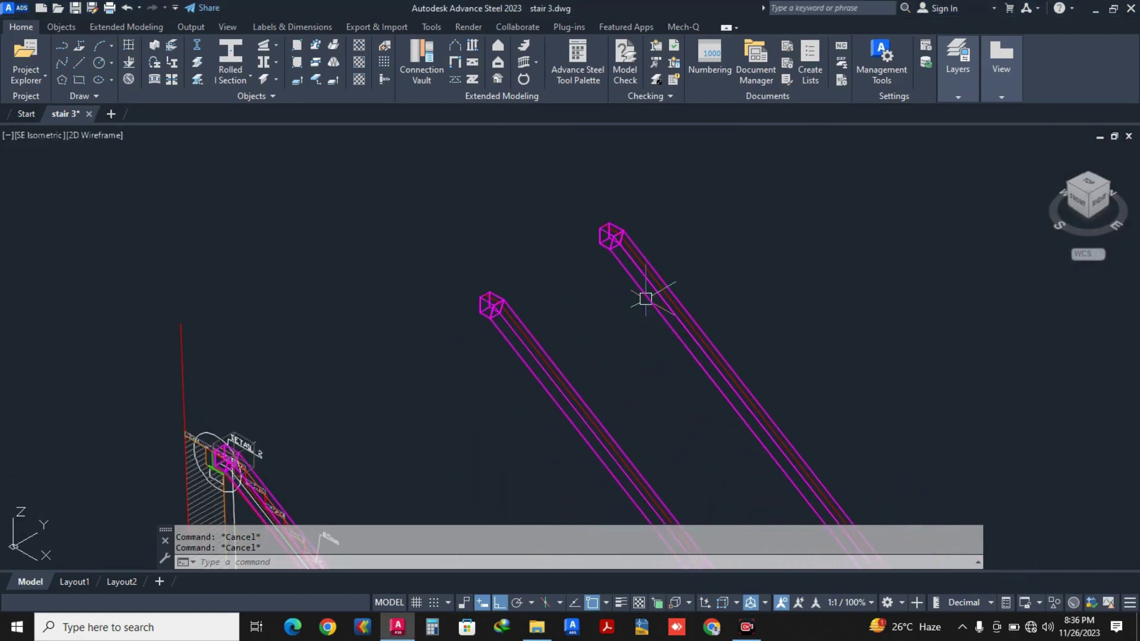
text(m)
key(Return)
click(657, 188)
click(591, 247)
scroll(600, 255, down, 4)
scroll(725, 389, up, 2)
middle_drag(725, 390, 703, 319)
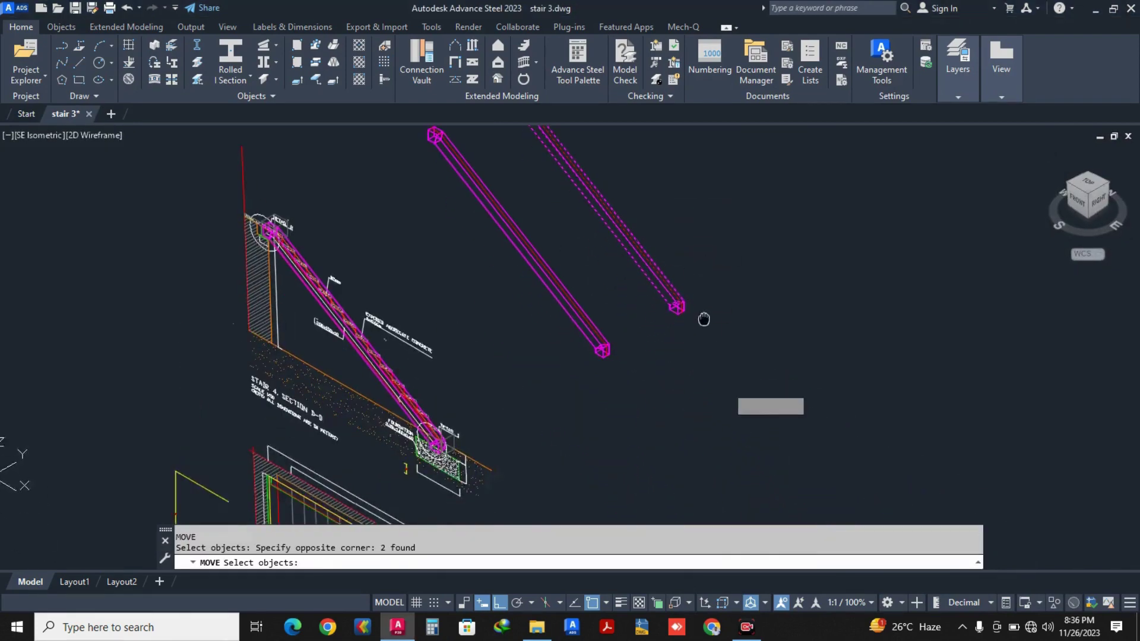
scroll(703, 319, up, 4)
click(720, 209)
click(629, 304)
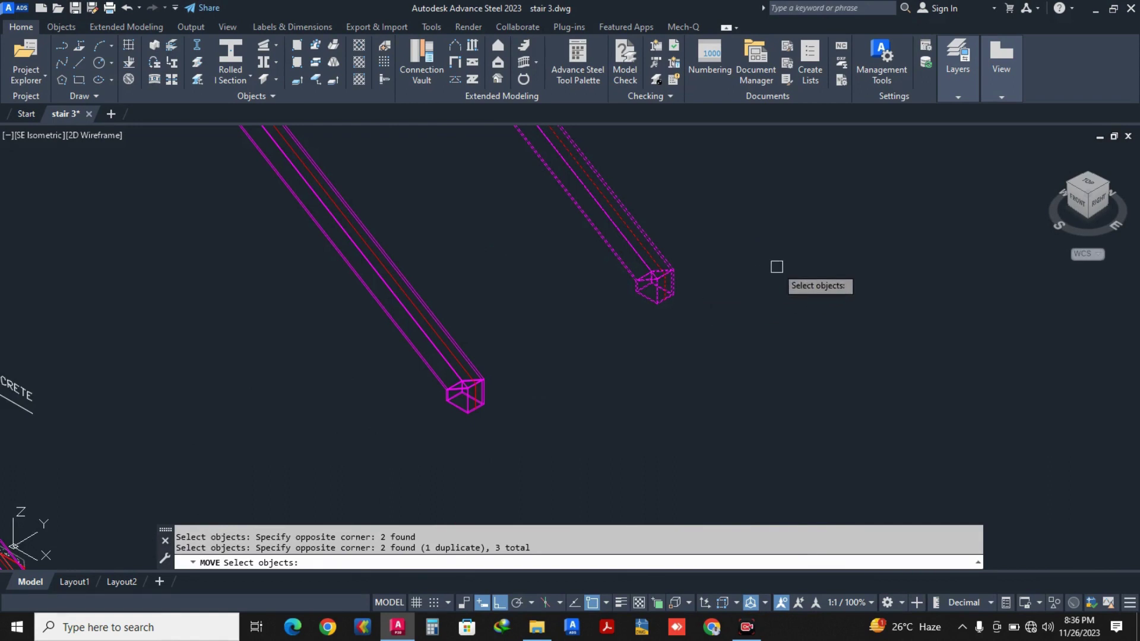
key(Return)
click(803, 239)
text(15)
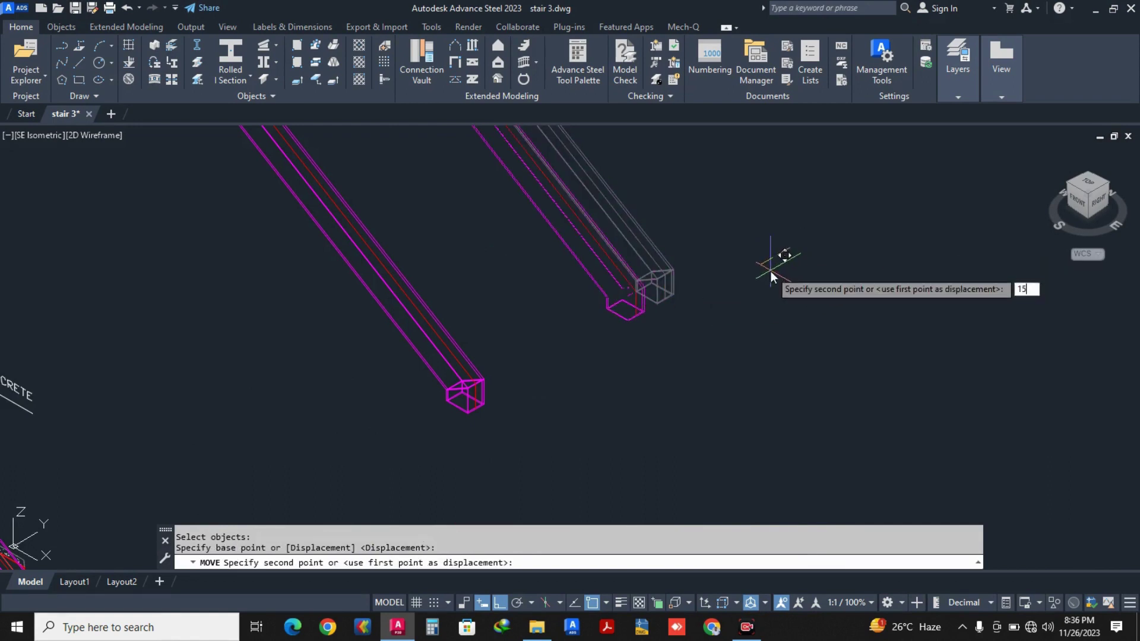
text(0)
key(Return)
key(Escape)
key(Escape)
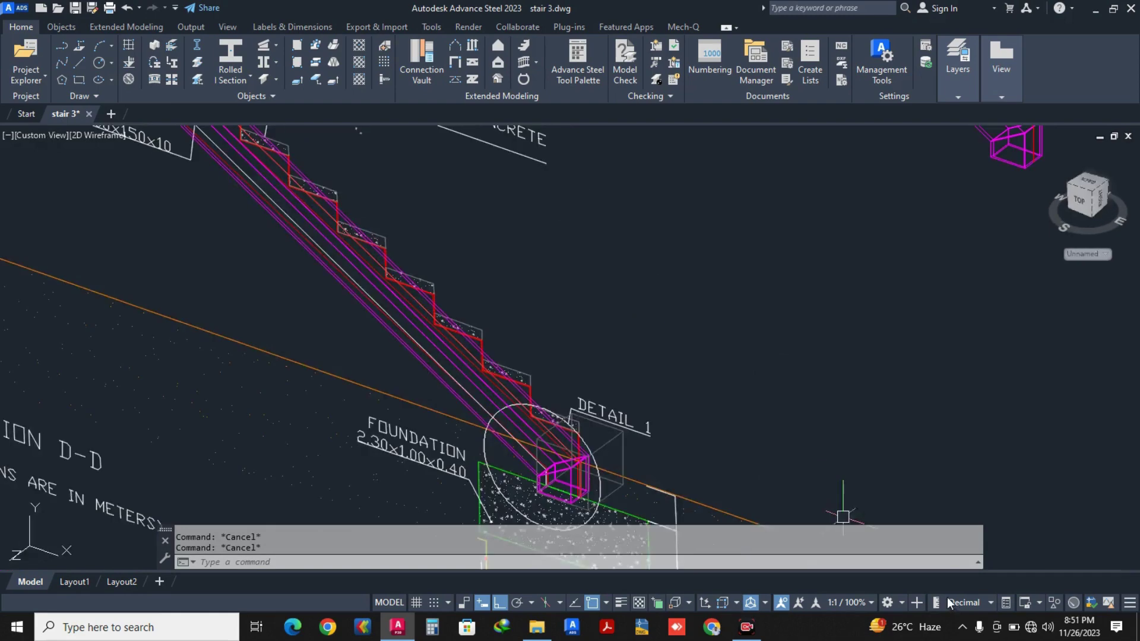
click(687, 338)
shift+middle_drag(687, 338, 998, 212)
click(1095, 197)
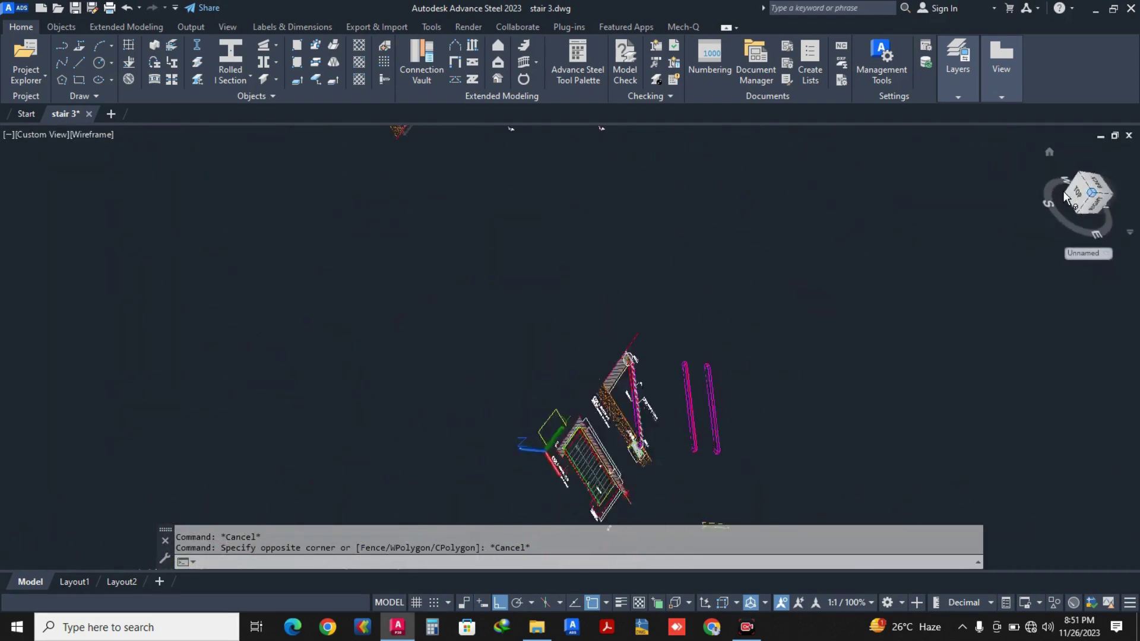
key(ctrl+z)
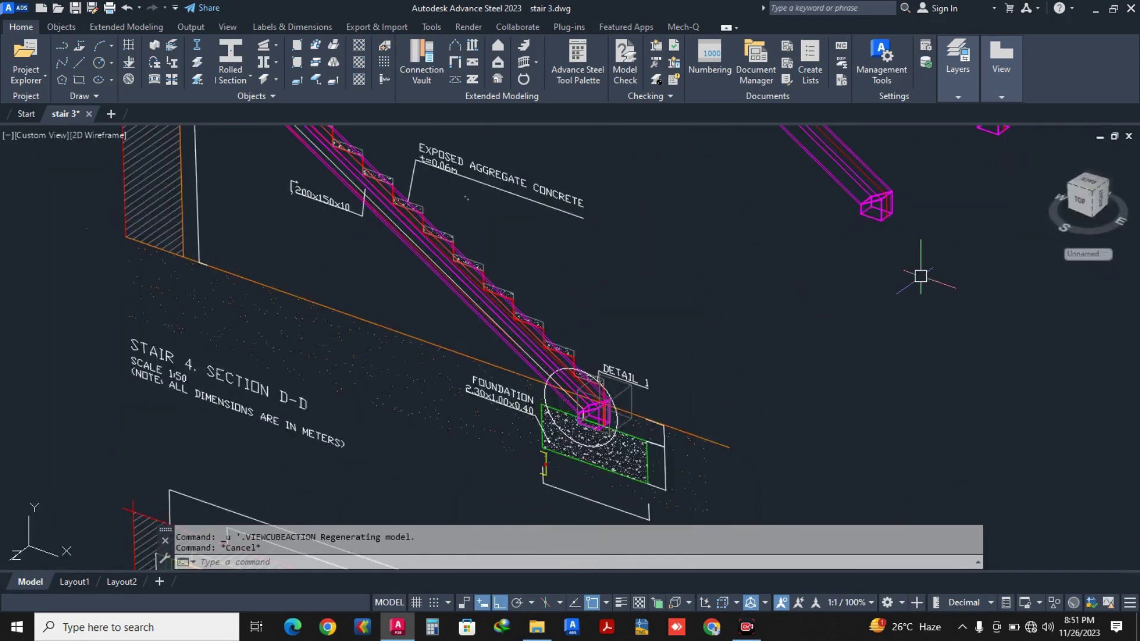
Reset the UCS to World and restore the southeast isometric view around the Stair 4 section.
key(Return)
key(Return)
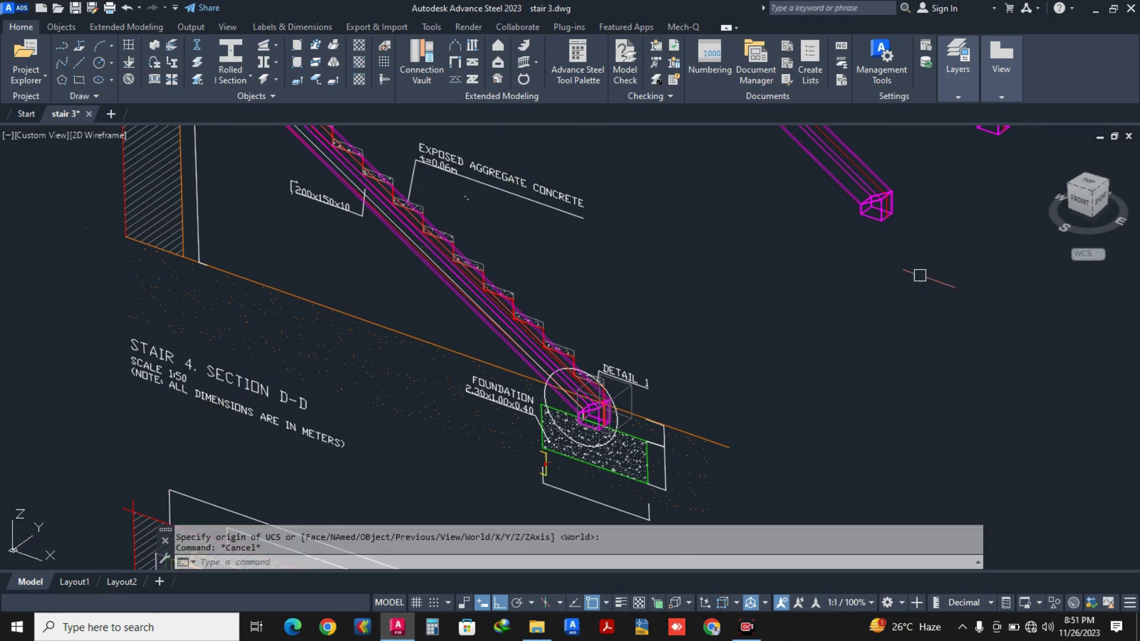
click(1095, 196)
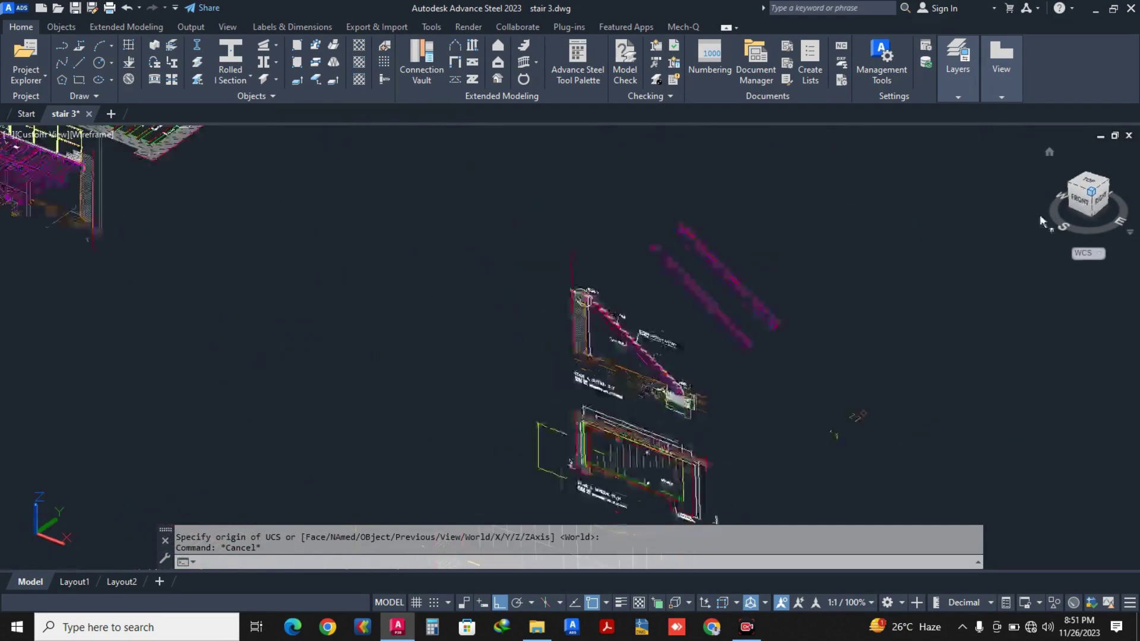
middle_drag(703, 387, 645, 361)
scroll(575, 273, up, 4)
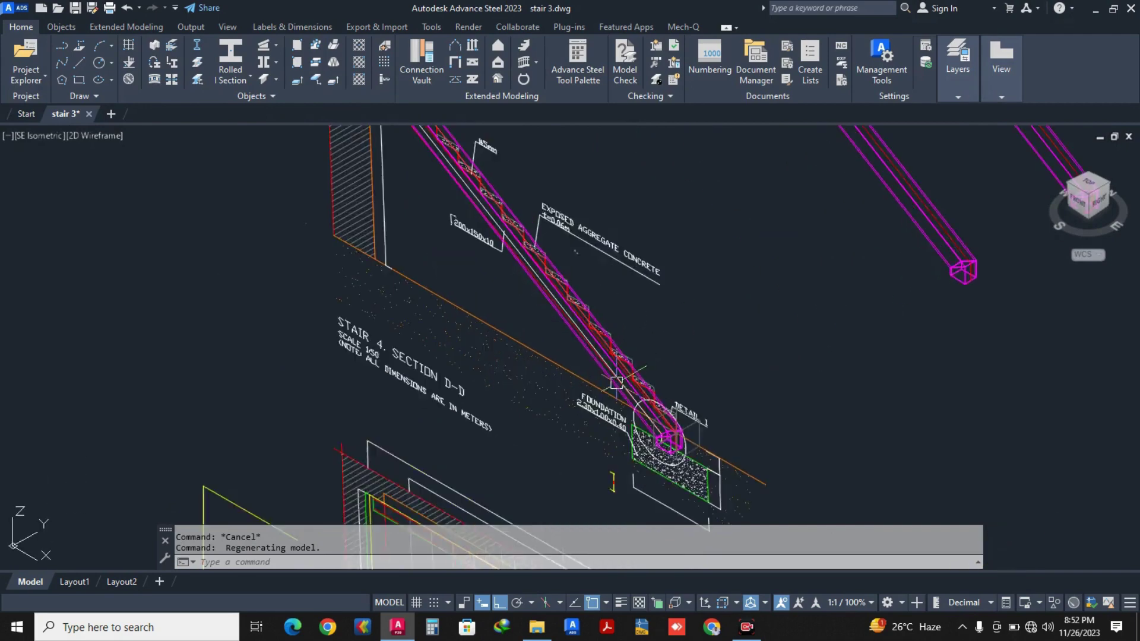
click(301, 49)
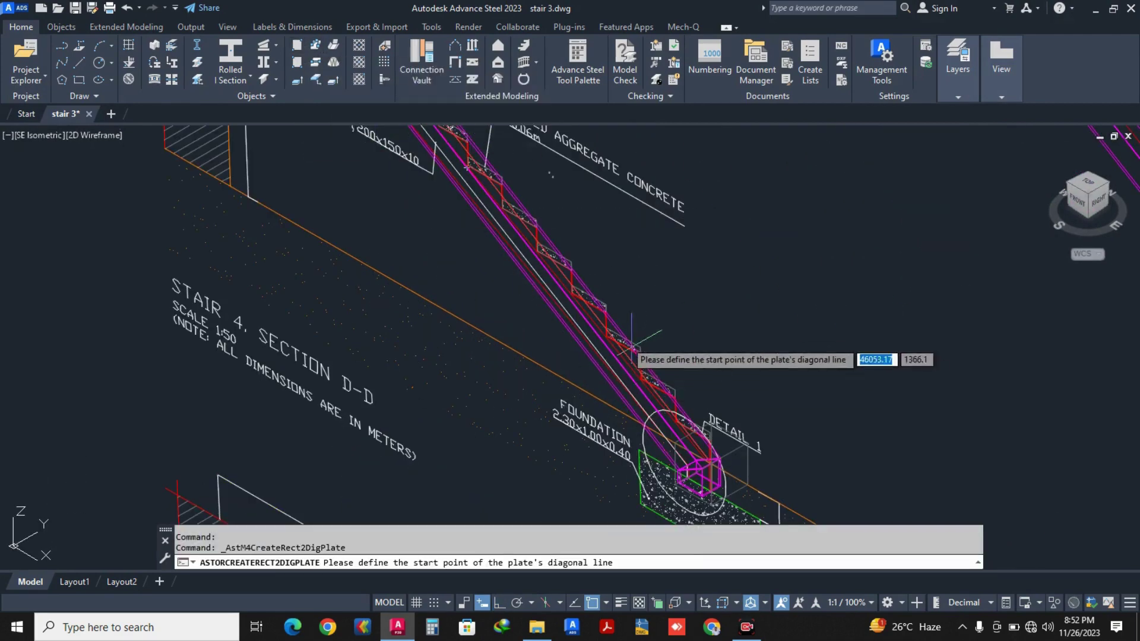
scroll(538, 252, up, 4)
scroll(540, 252, up, 3)
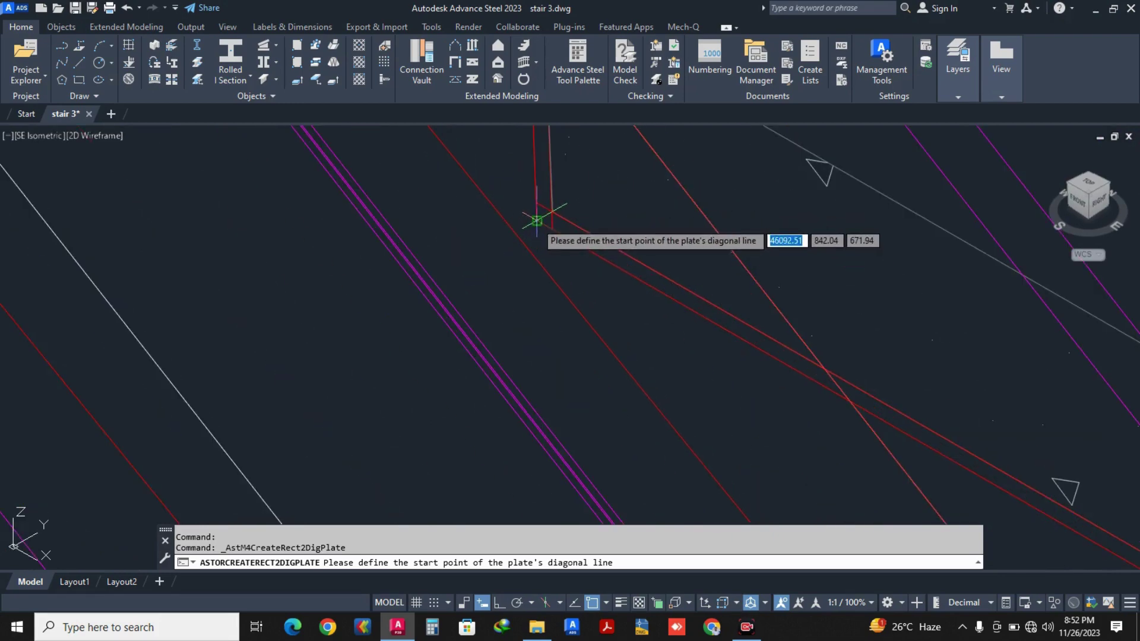
click(551, 229)
scroll(828, 379, up, 3)
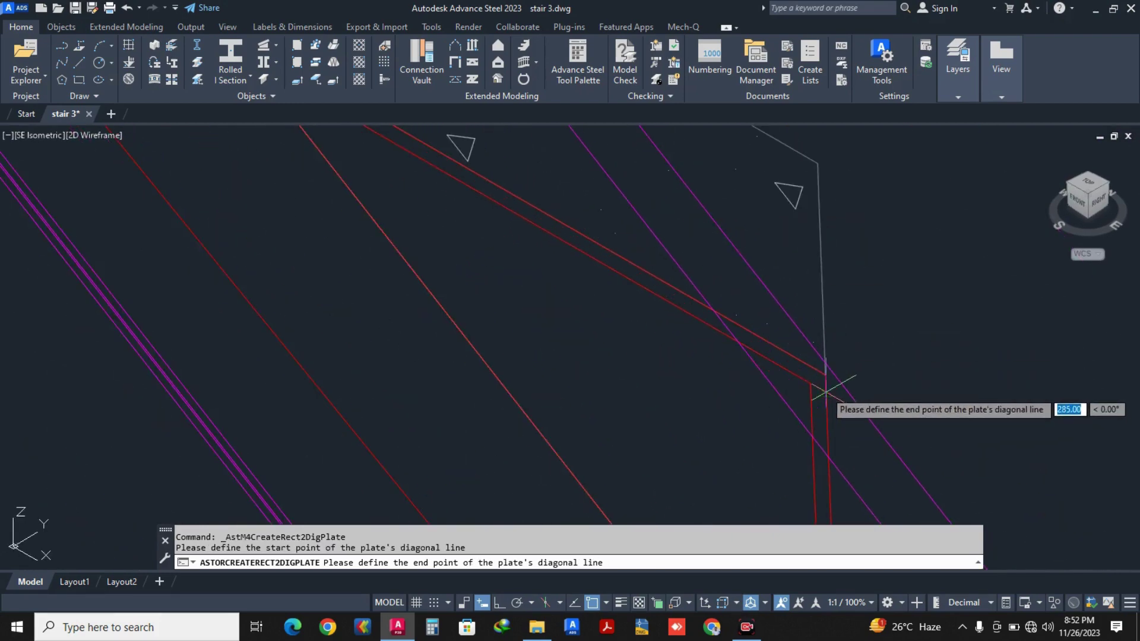
scroll(818, 380, down, 5)
key(Escape)
Create a rectangular plate from two diagonal points at the front and back corners of a tread in the Stair 4 section.
key(Return)
scroll(593, 314, up, 5)
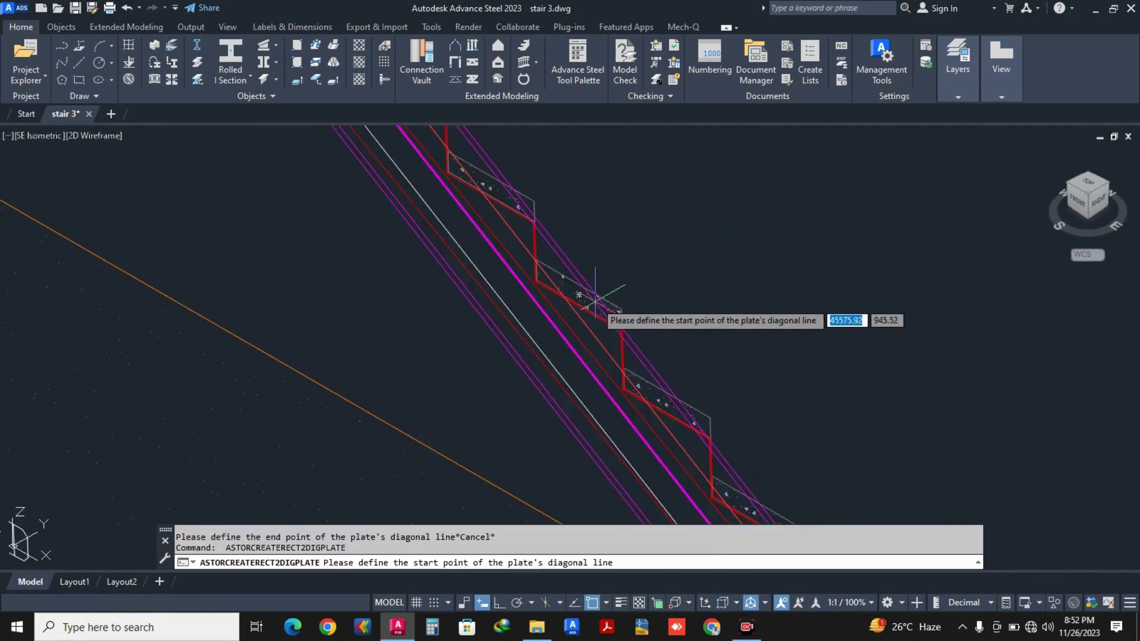
scroll(595, 319, up, 2)
click(565, 255)
scroll(534, 261, down, 3)
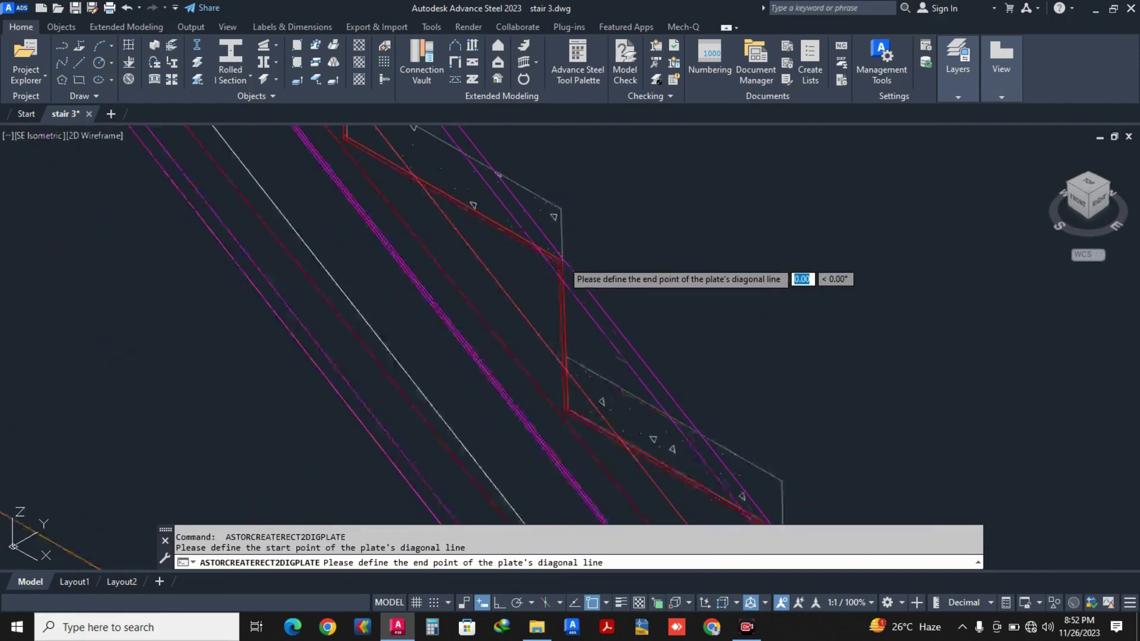
scroll(433, 196, up, 4)
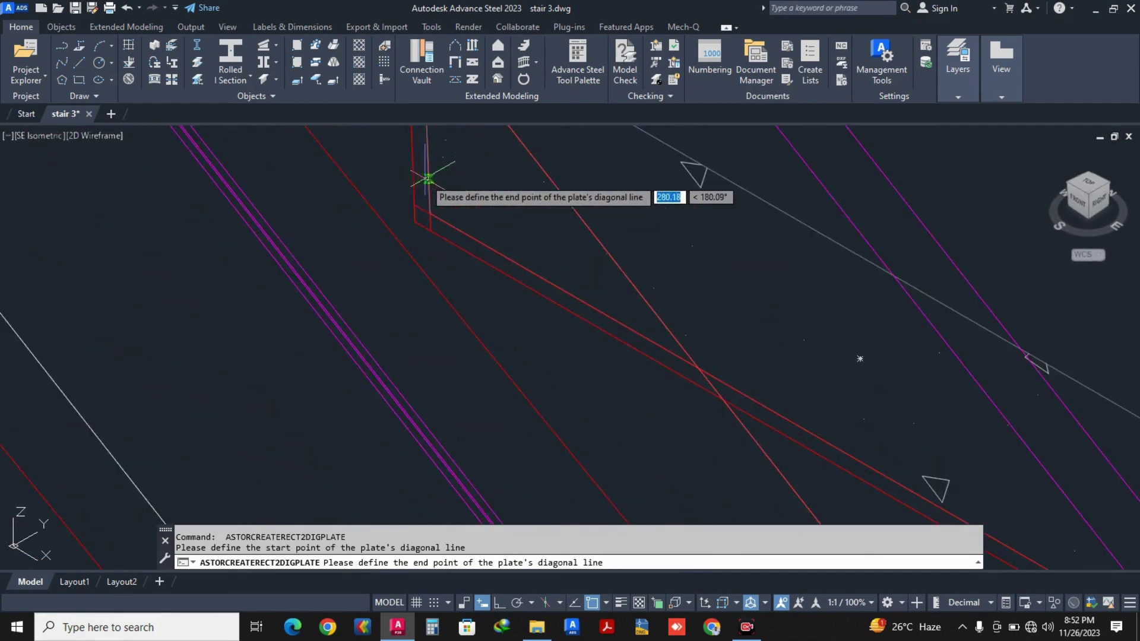
click(416, 212)
click(416, 213)
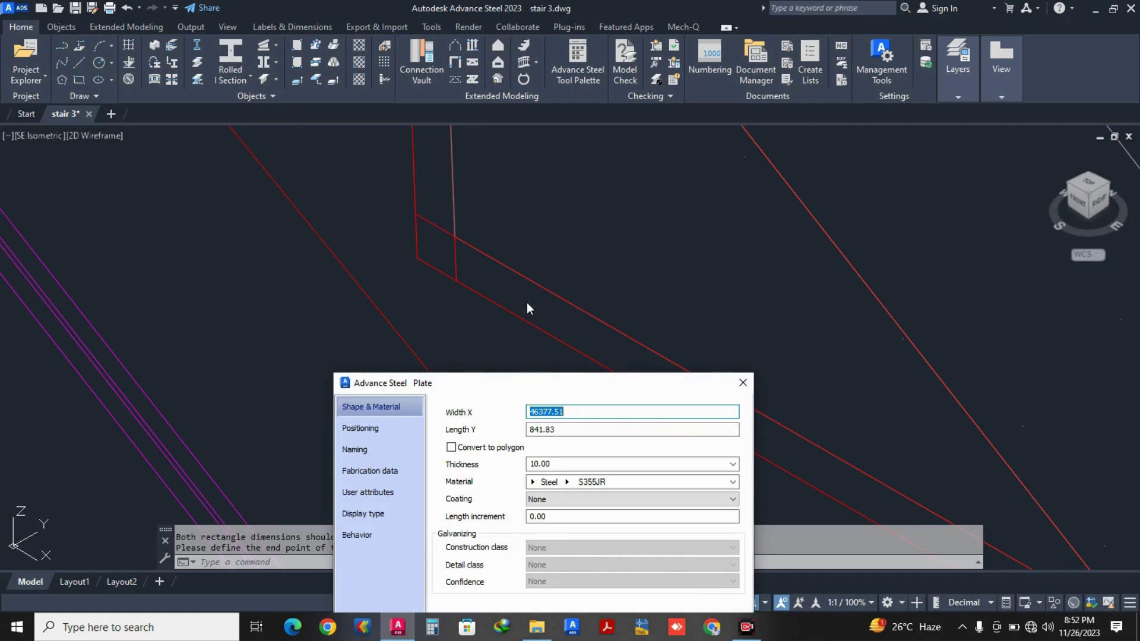
Set the new plate's Length Y to 1756 mm and its Width X to 5 mm.
scroll(529, 294, down, 3)
scroll(534, 282, down, 4)
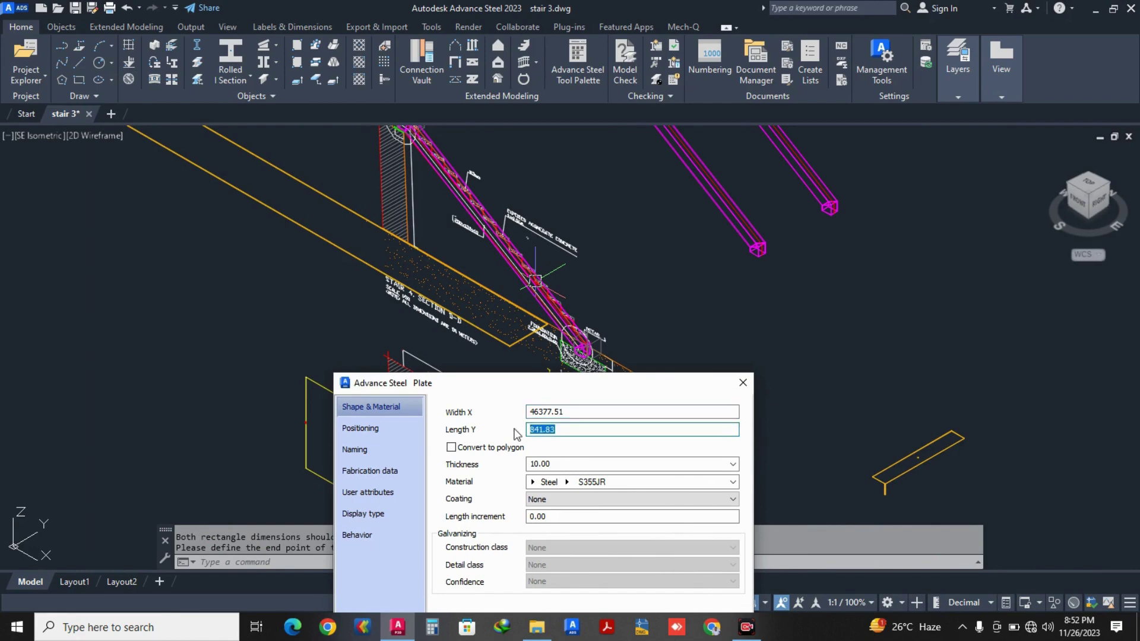
key(Return)
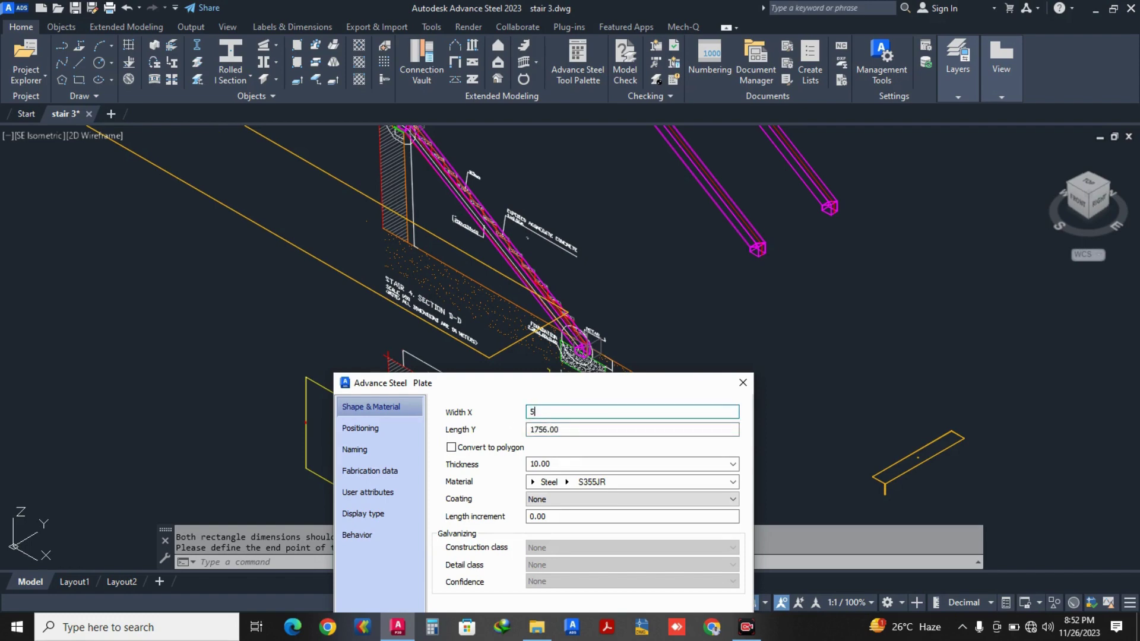
key(Return)
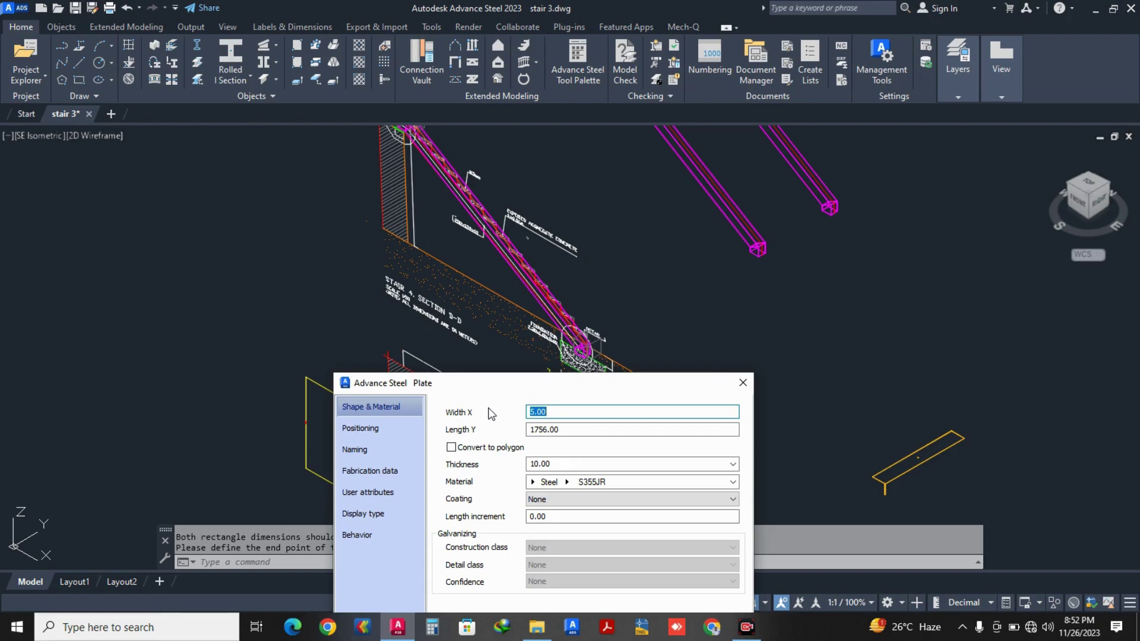
click(742, 383)
Open the Advance Properties of the existing angled tread's horizontal plate and check its width, length and thickness.
scroll(614, 457, down, 5)
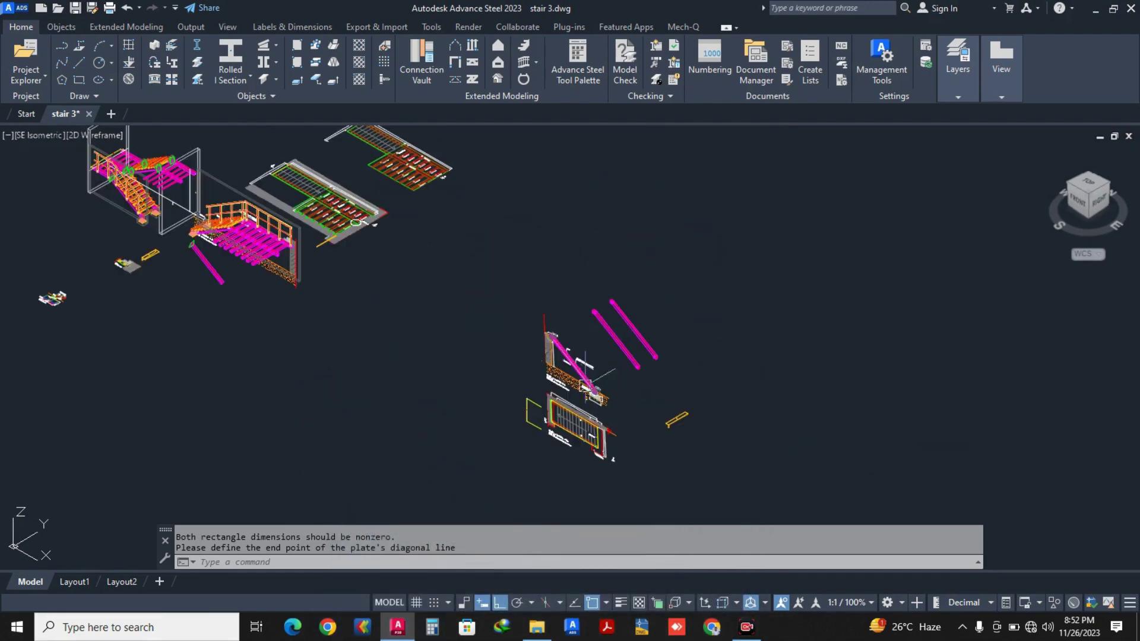
scroll(155, 256, up, 8)
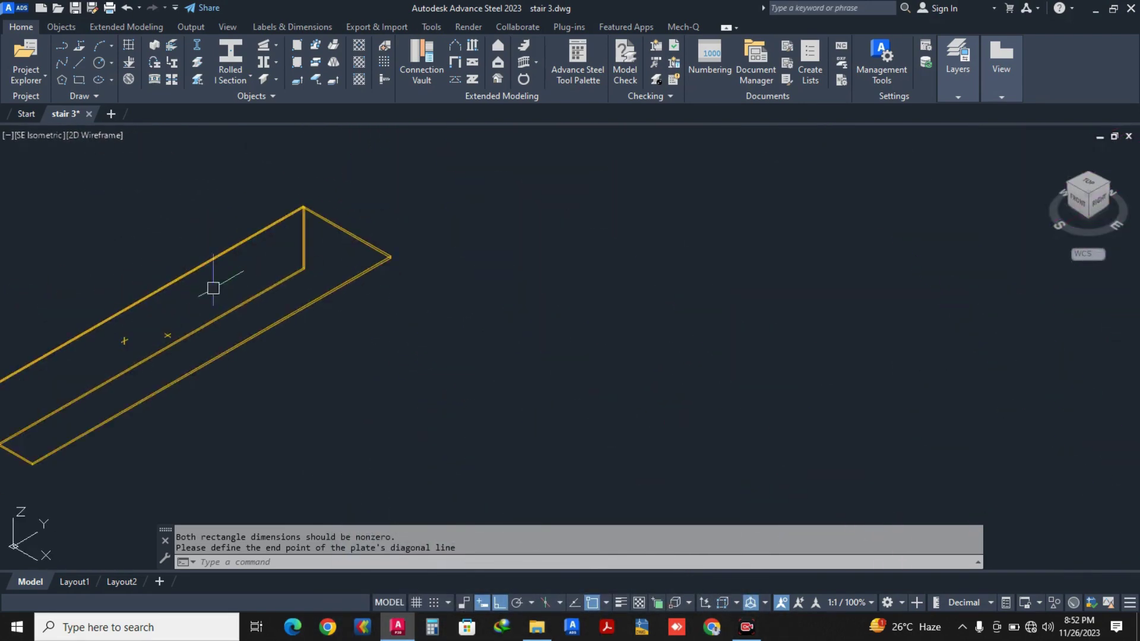
click(300, 315)
scroll(272, 298, down, 3)
key(Escape)
scroll(253, 306, up, 5)
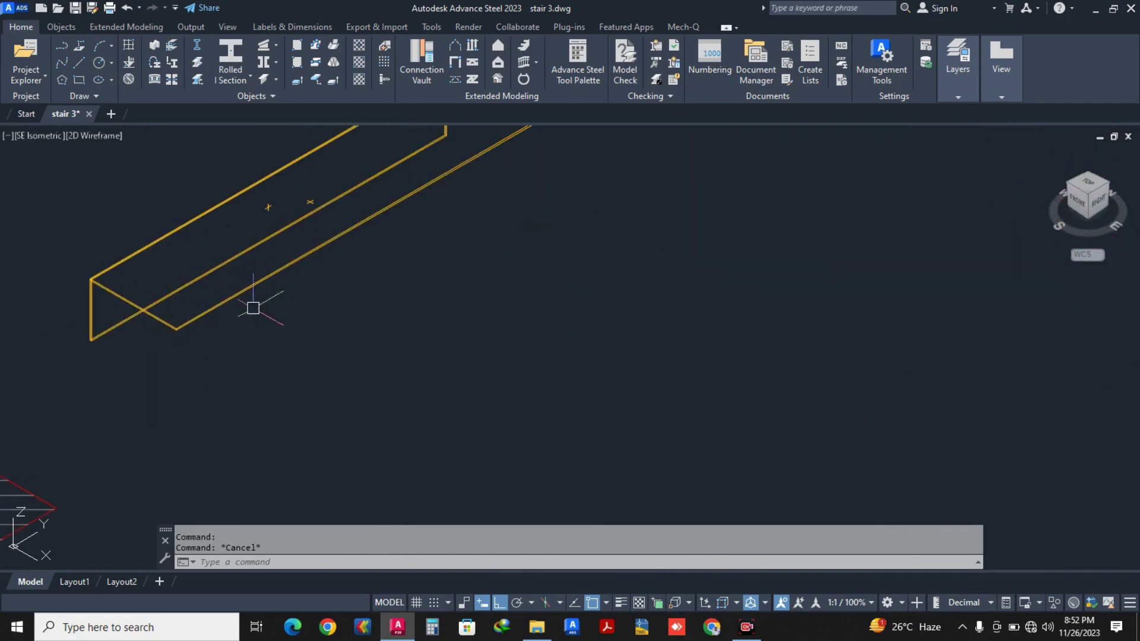
click(244, 288)
right_click(244, 291)
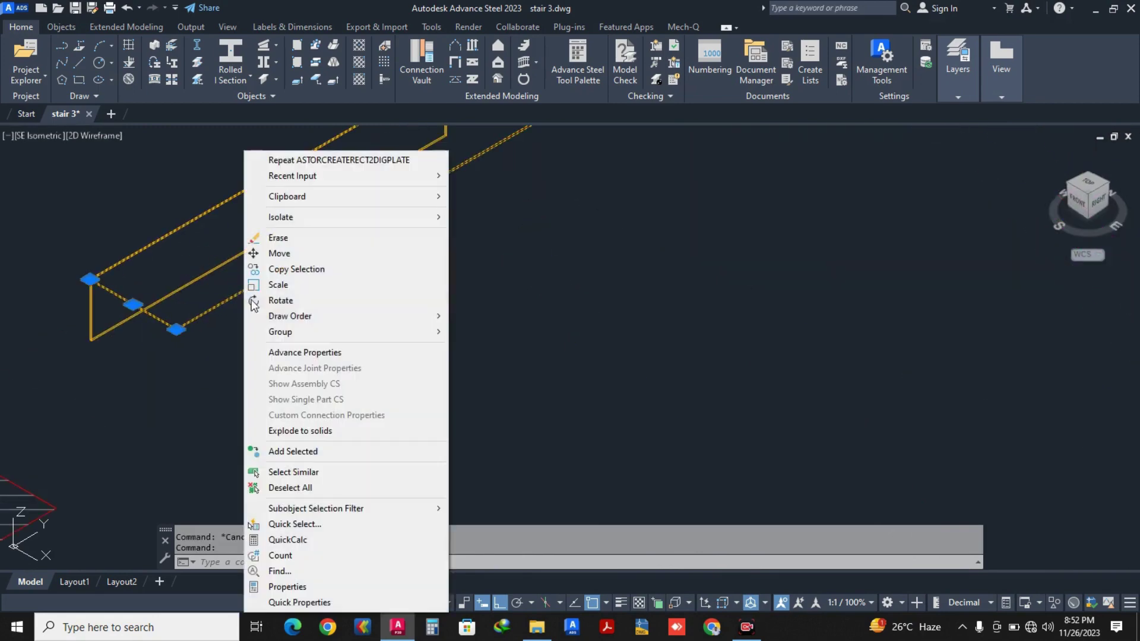
click(287, 352)
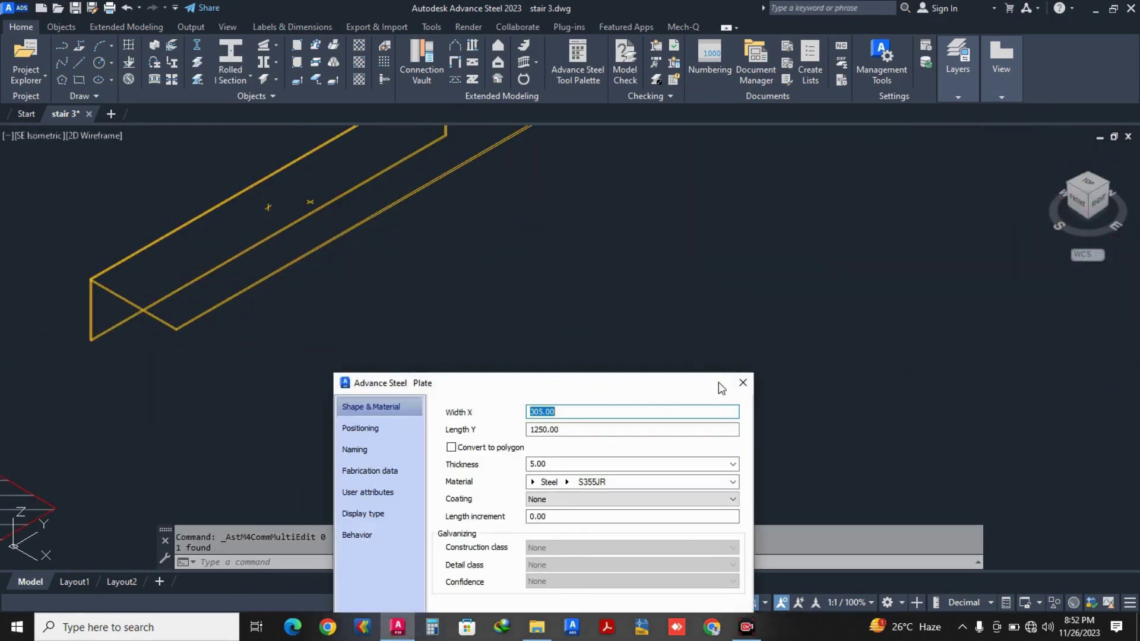
click(742, 382)
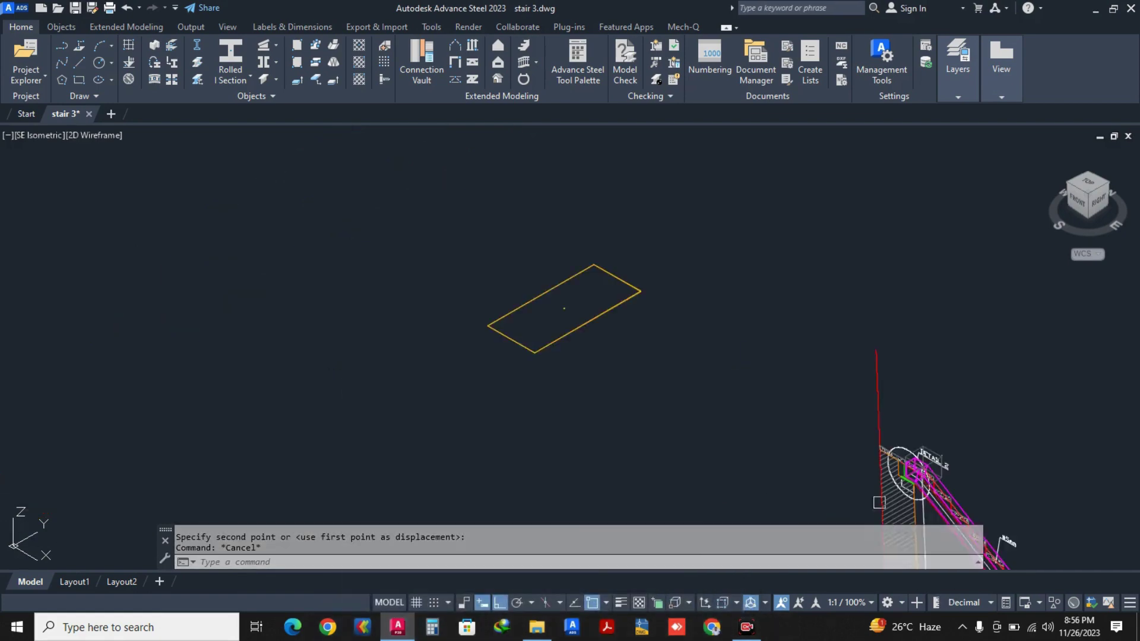
Open the Advance Properties of the separate flat plate beside the Stair 4 section and check its width and length.
scroll(810, 458, down, 3)
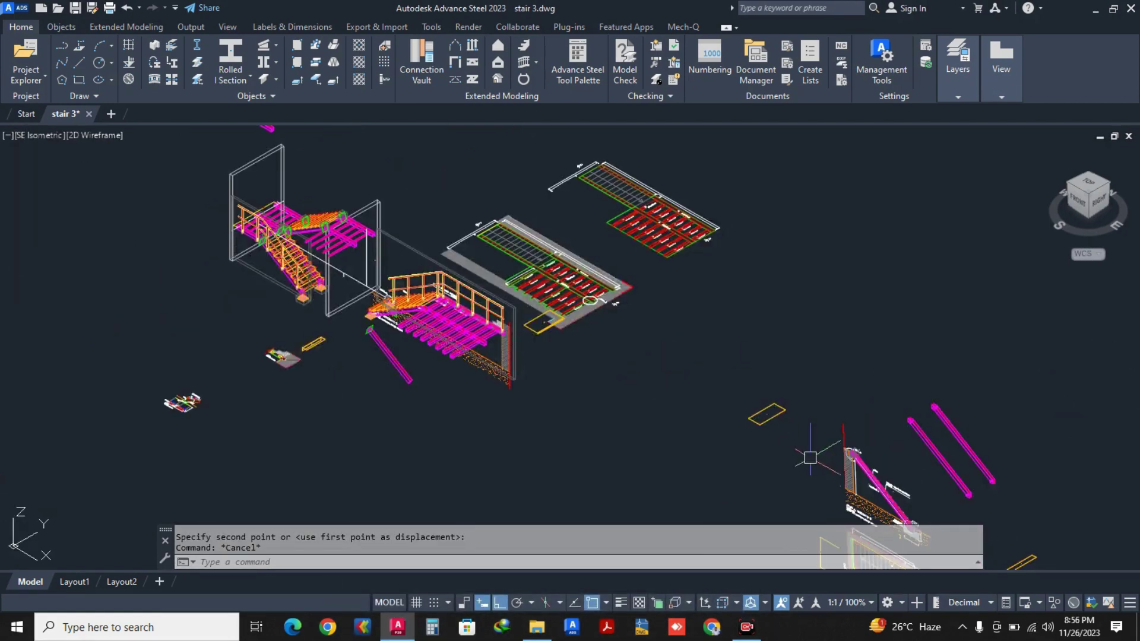
scroll(811, 458, up, 3)
click(738, 387)
right_click(742, 390)
click(808, 353)
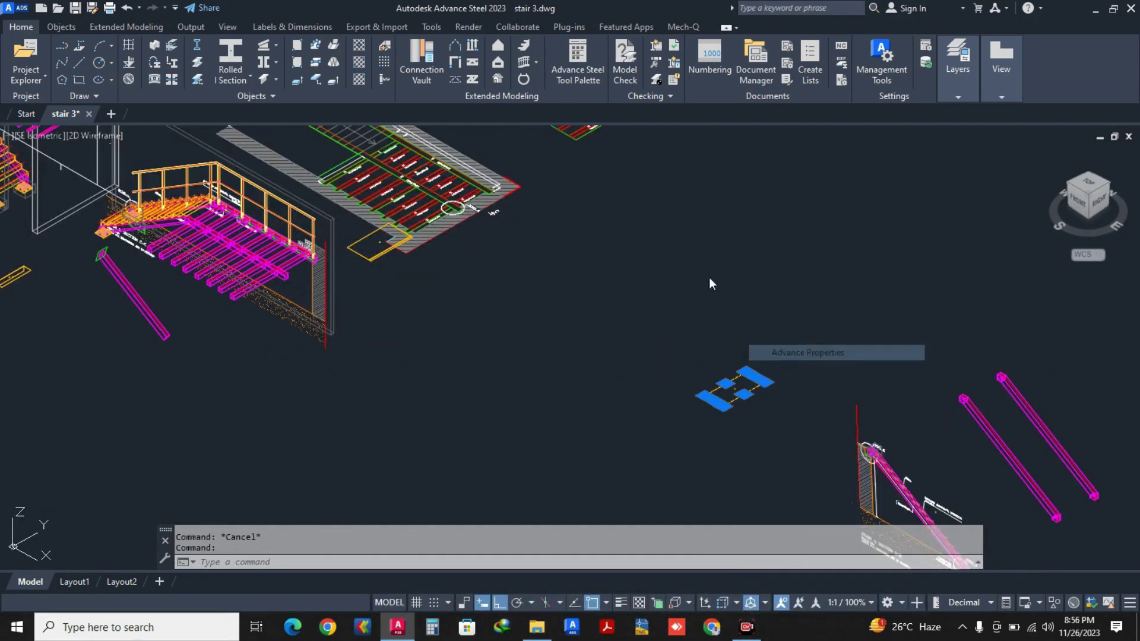
click(410, 428)
click(384, 410)
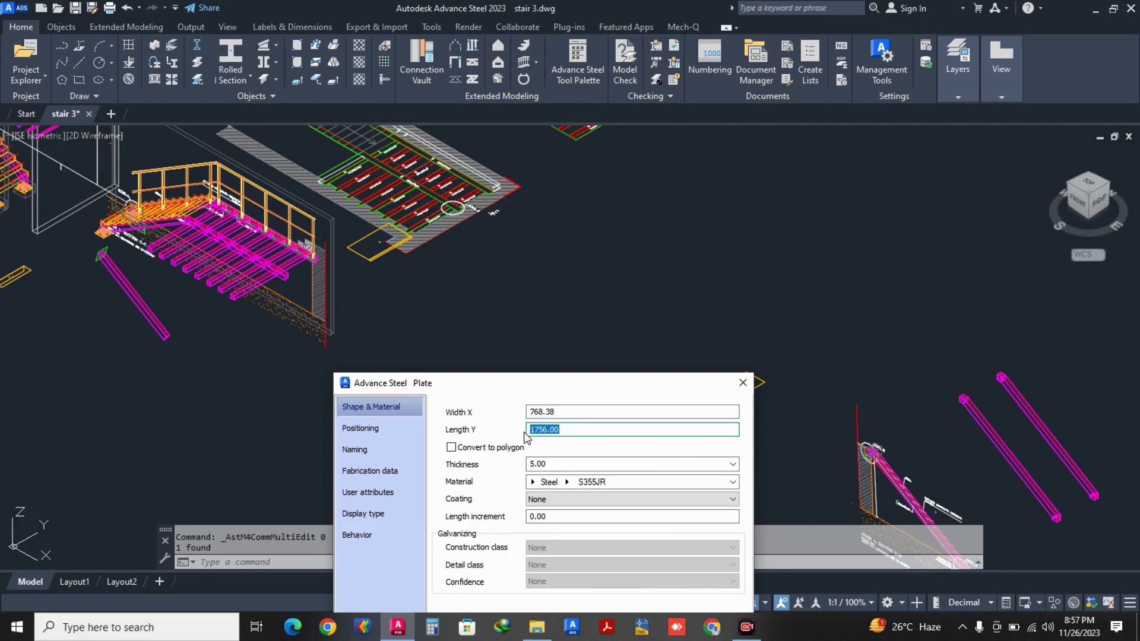
scroll(621, 326, down, 2)
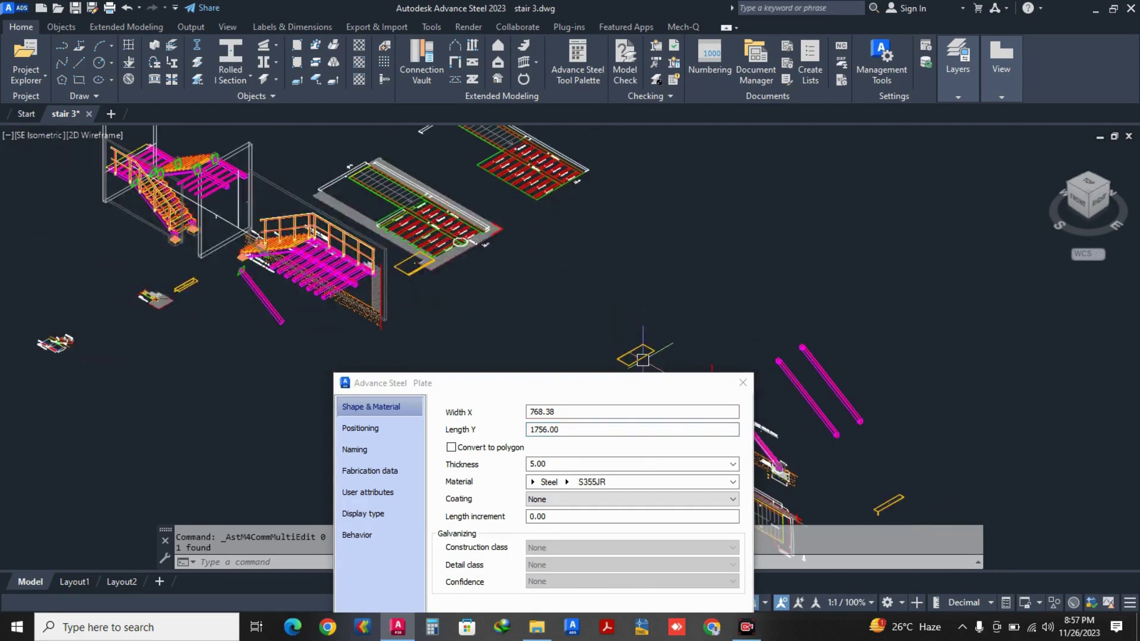
scroll(642, 359, up, 2)
click(743, 382)
Move the separate flat plate by its end corner onto the back lower corner of a tread in the Stair 4 section.
text(m)
key(Return)
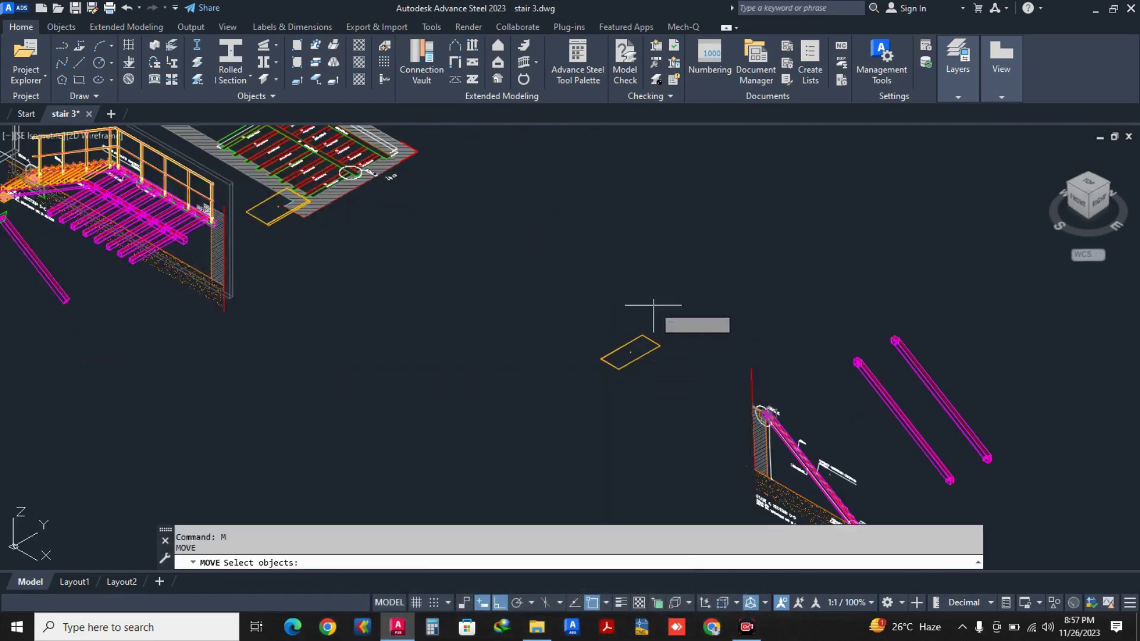
click(653, 305)
click(592, 373)
scroll(629, 349, up, 3)
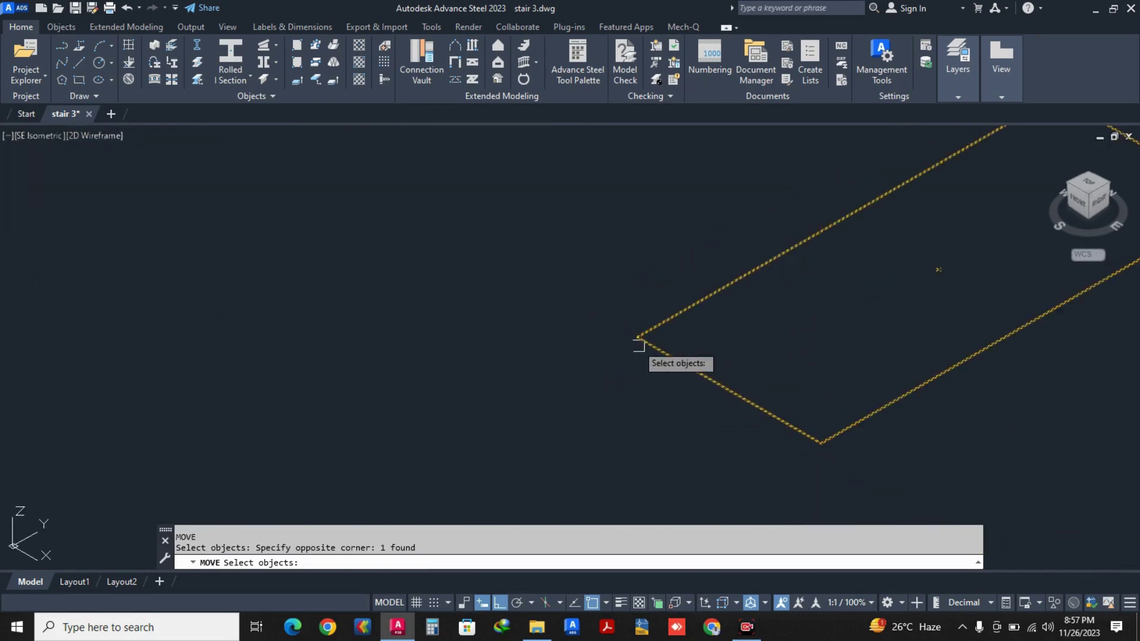
scroll(639, 344, up, 3)
key(Return)
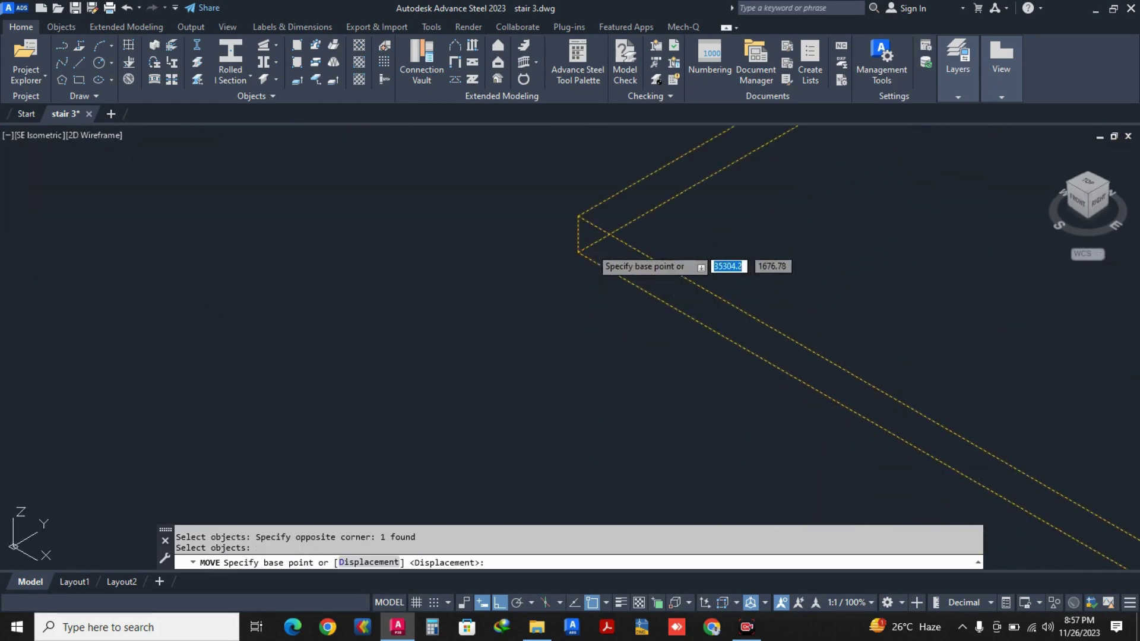
click(581, 232)
scroll(754, 326, down, 6)
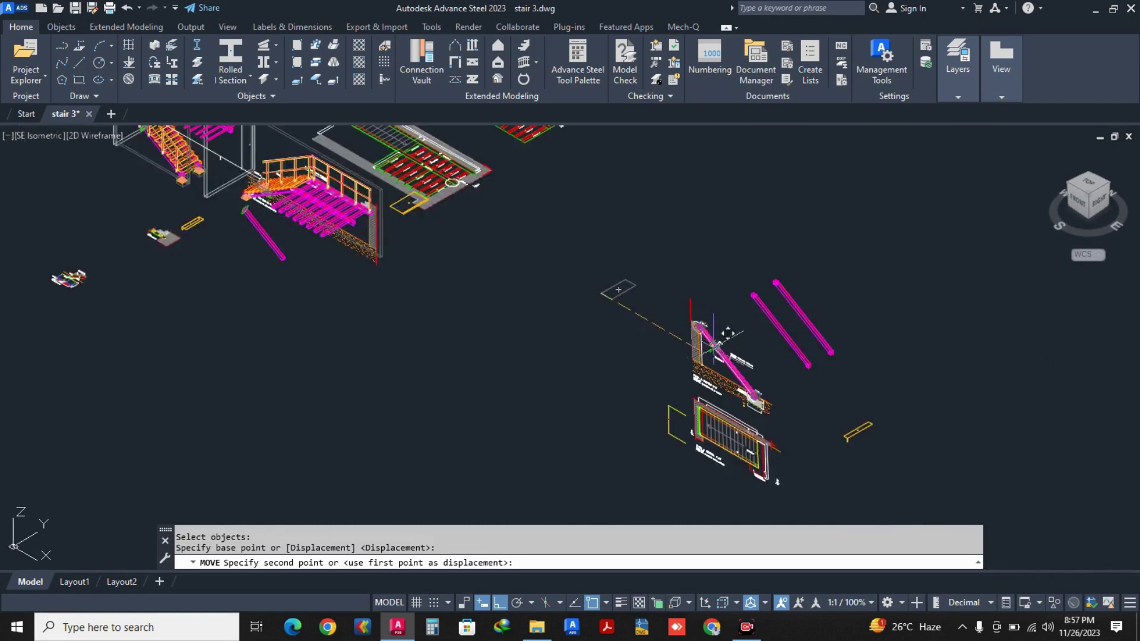
scroll(728, 333, up, 10)
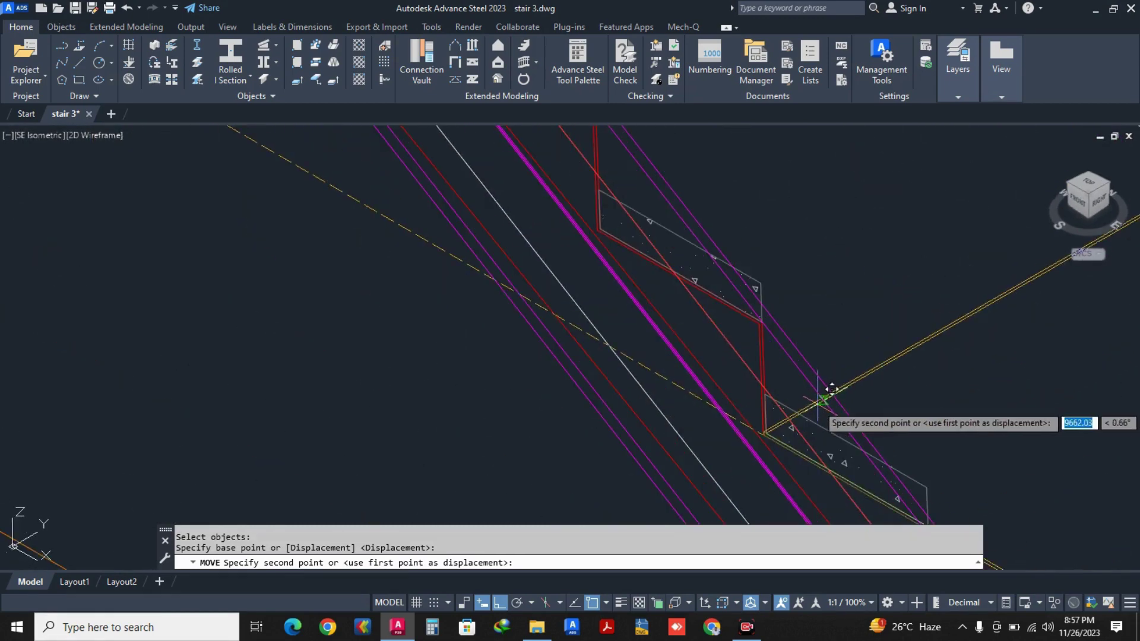
scroll(776, 361, down, 6)
scroll(714, 309, up, 4)
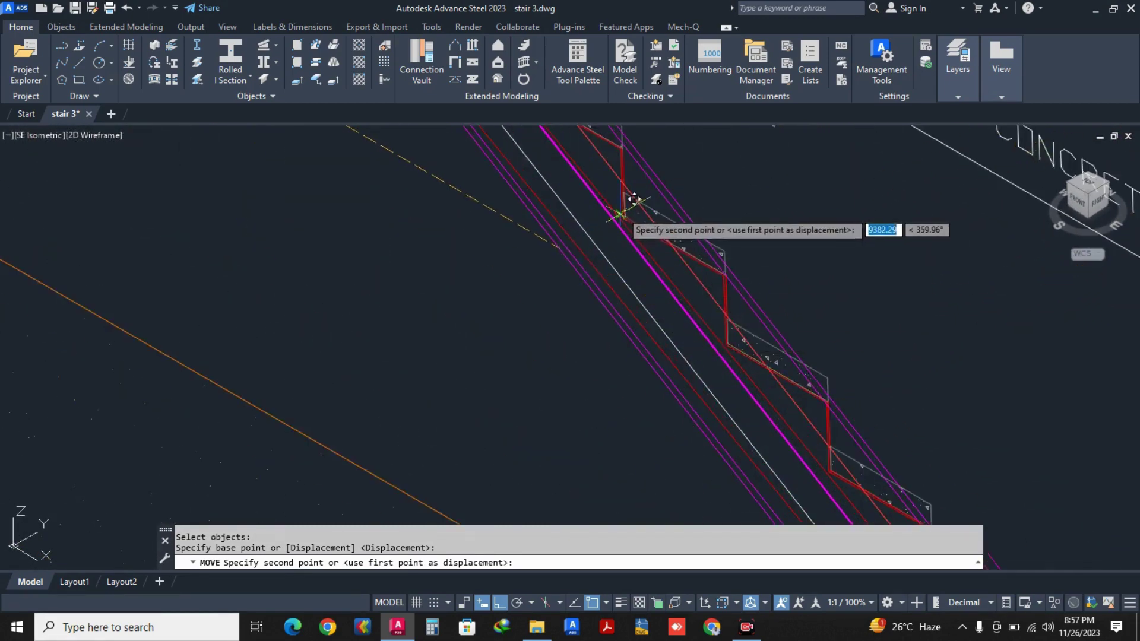
scroll(634, 199, up, 3)
click(624, 240)
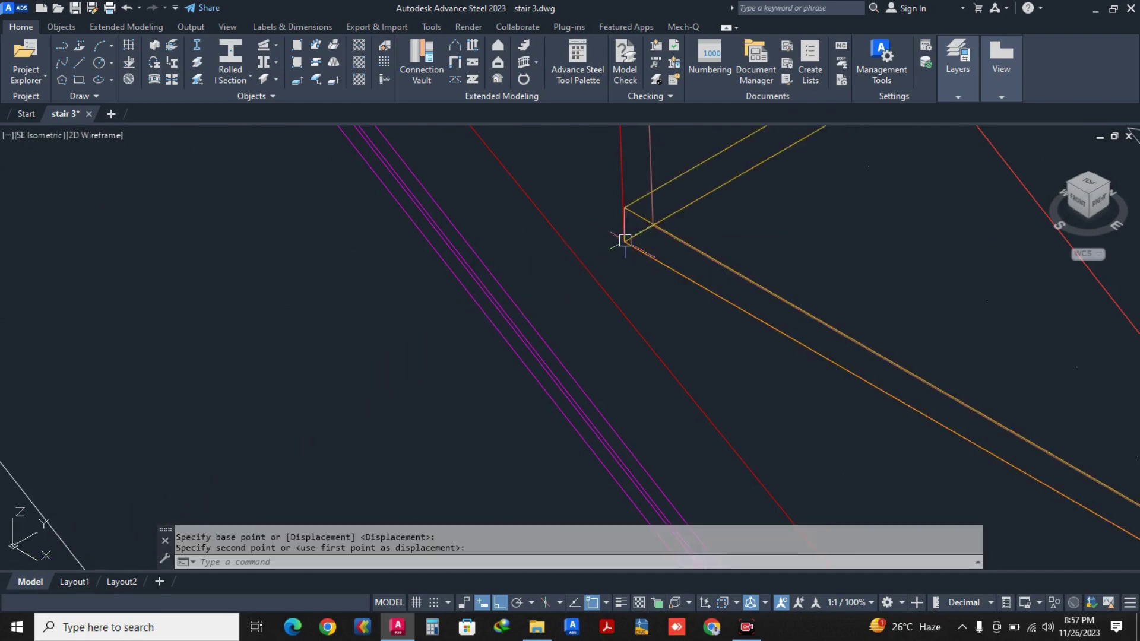
key(Escape)
Stretch the flat plate's projecting edge back to the front edge of the tread, where the riser below starts.
scroll(629, 240, down, 5)
scroll(807, 297, up, 4)
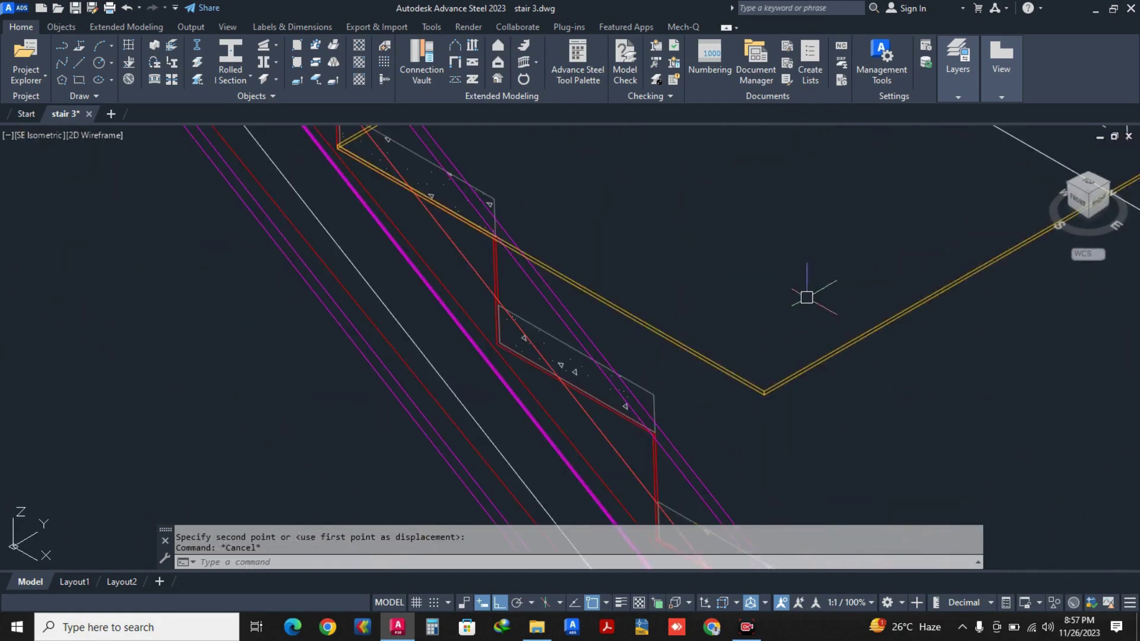
click(843, 343)
scroll(752, 411, up, 6)
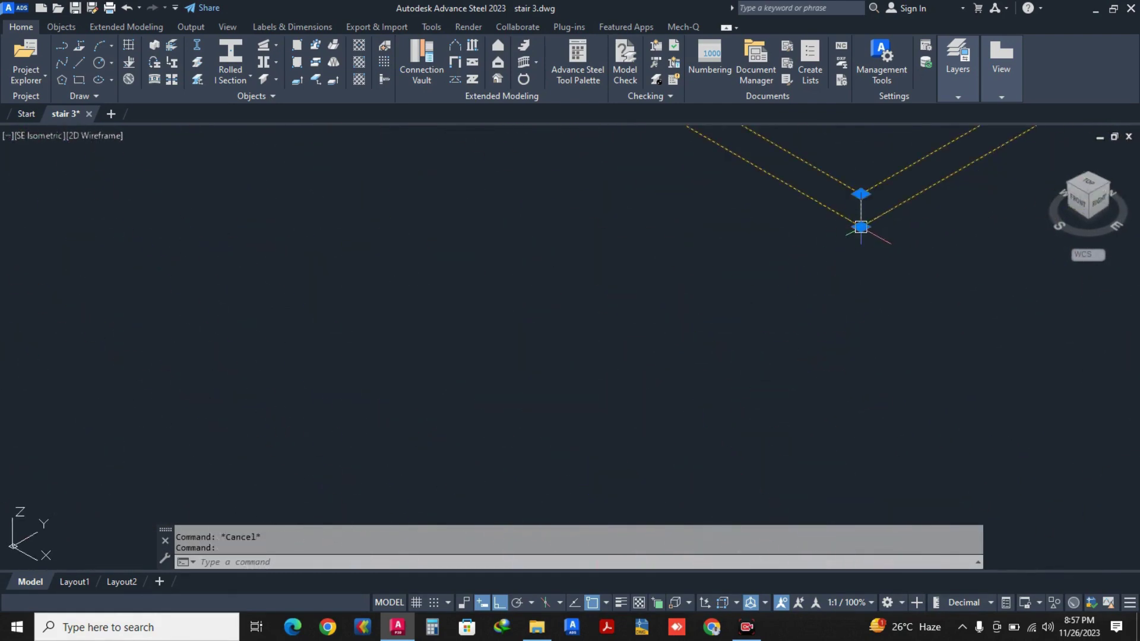
click(861, 194)
scroll(731, 310, down, 4)
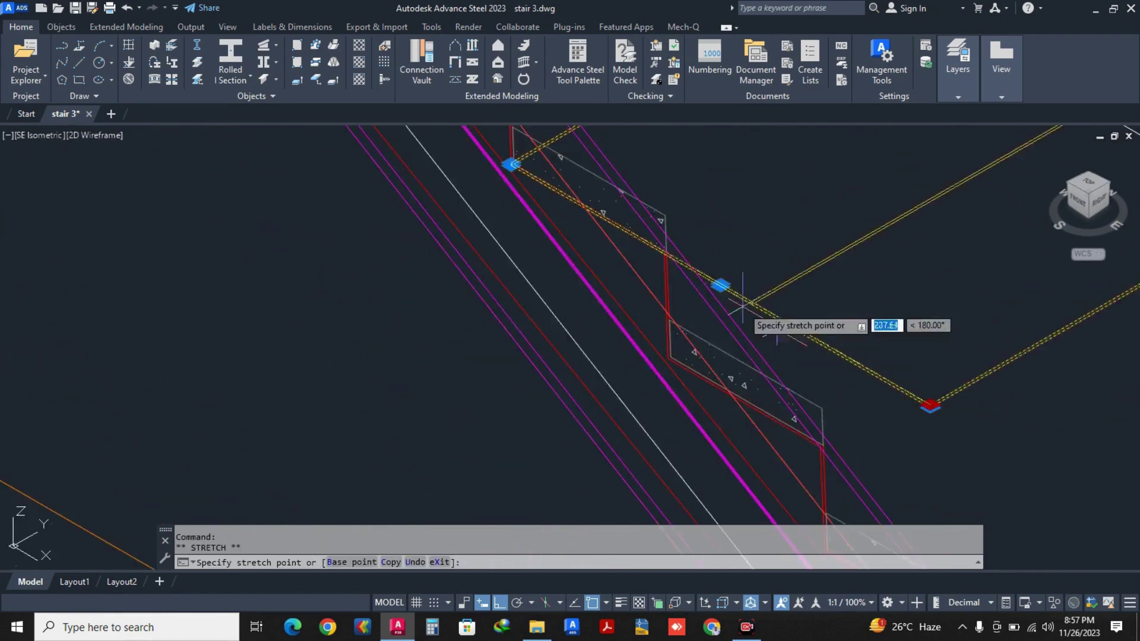
scroll(730, 336, up, 6)
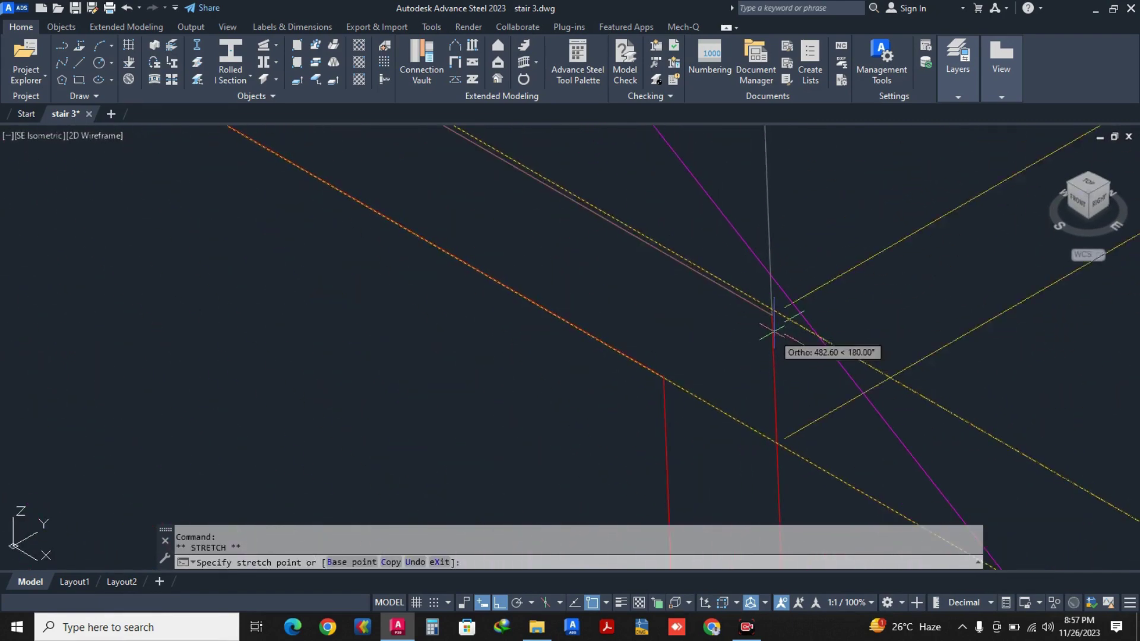
key(Escape)
scroll(766, 287, up, 3)
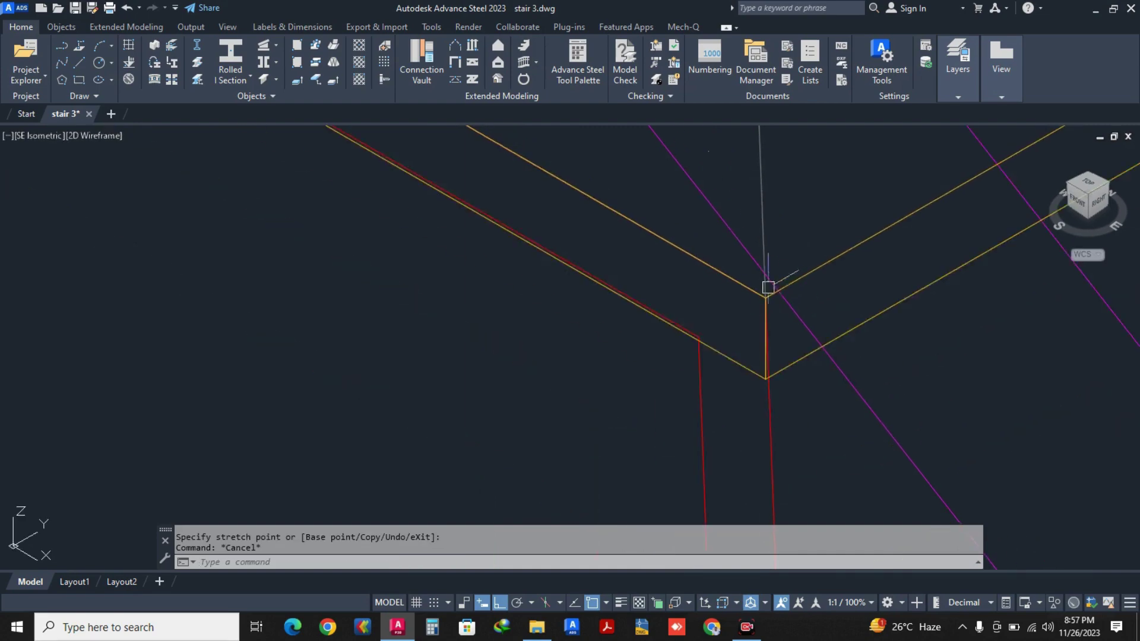
key(Escape)
scroll(798, 275, up, 2)
scroll(731, 328, down, 3)
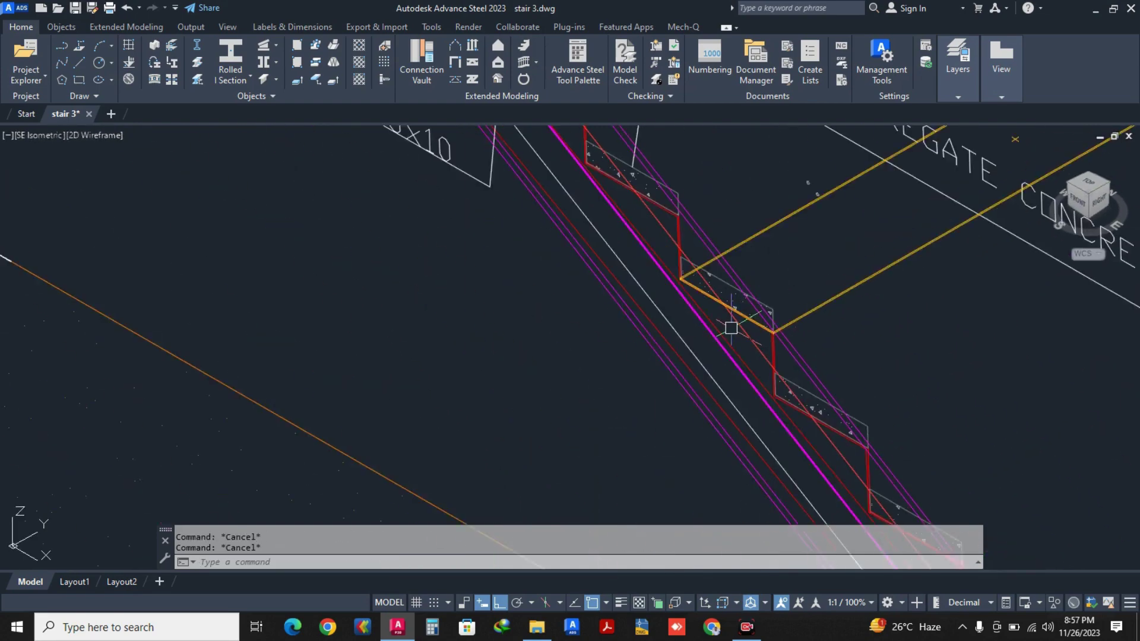
text(cs)
key(Return)
key(Escape)
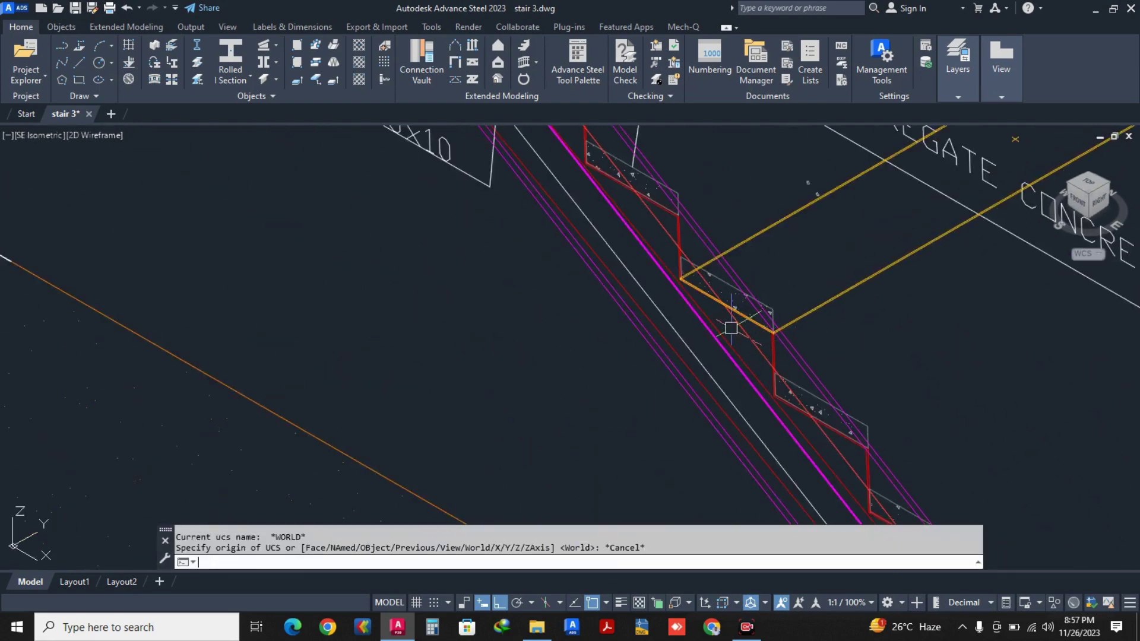
key(Escape)
key(Escape)
Switch the user coordinate system to the Front orientation.
text(ucs)
key(Return)
text(fron)
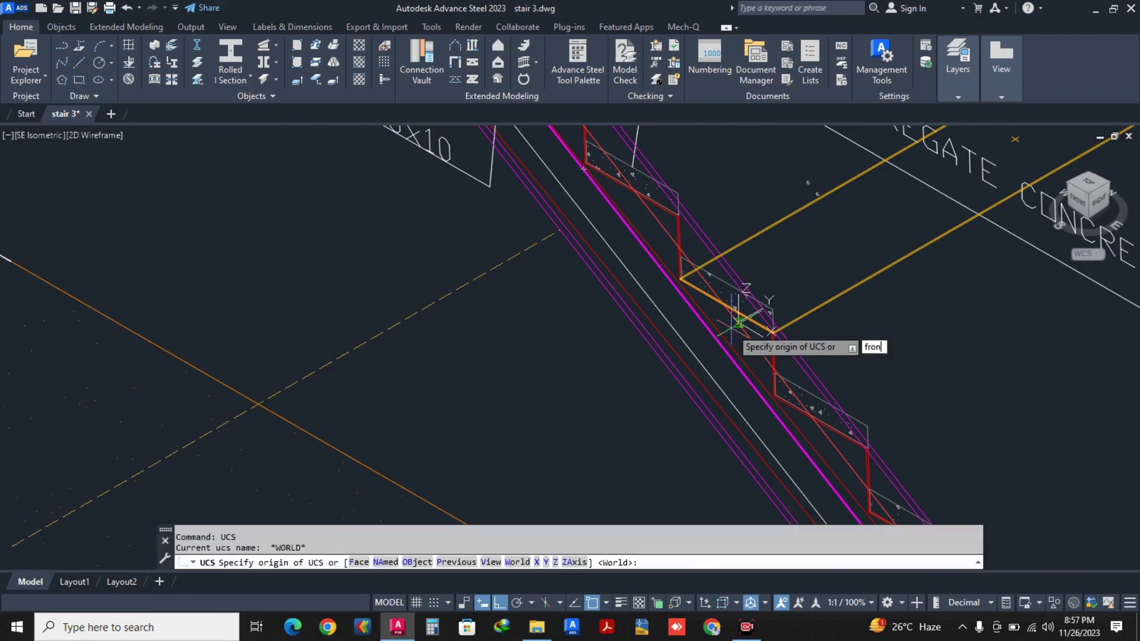
text(t)
key(Return)
key(Escape)
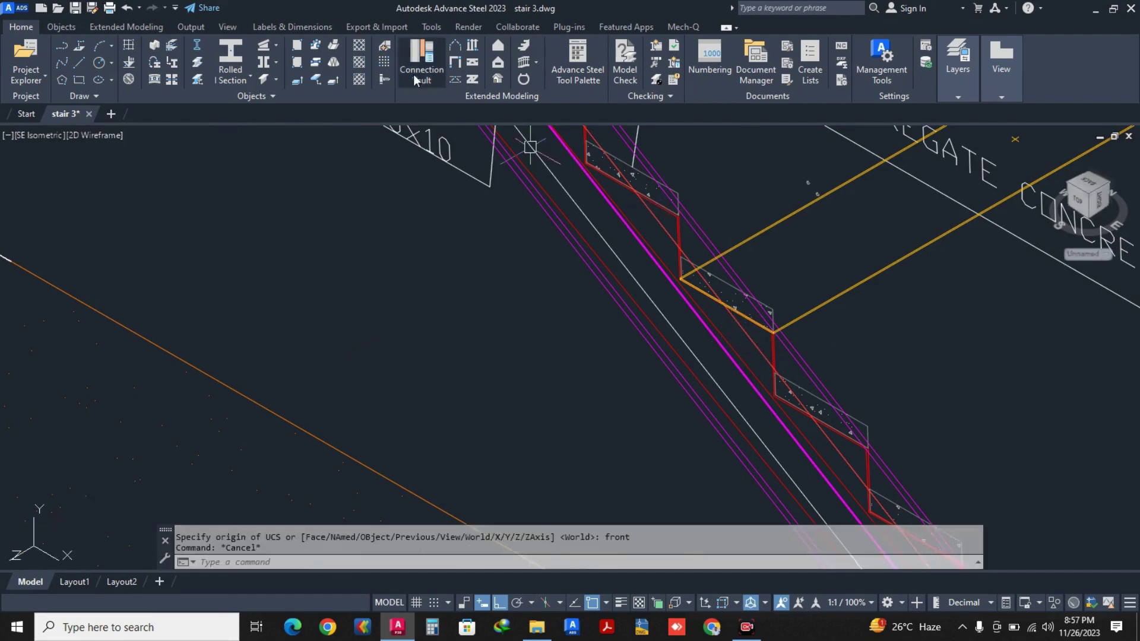
Create a rectangular riser plate from two diagonal points, starting at the tread plate's front corner and ending below the foot of the riser.
click(301, 48)
scroll(755, 327, up, 3)
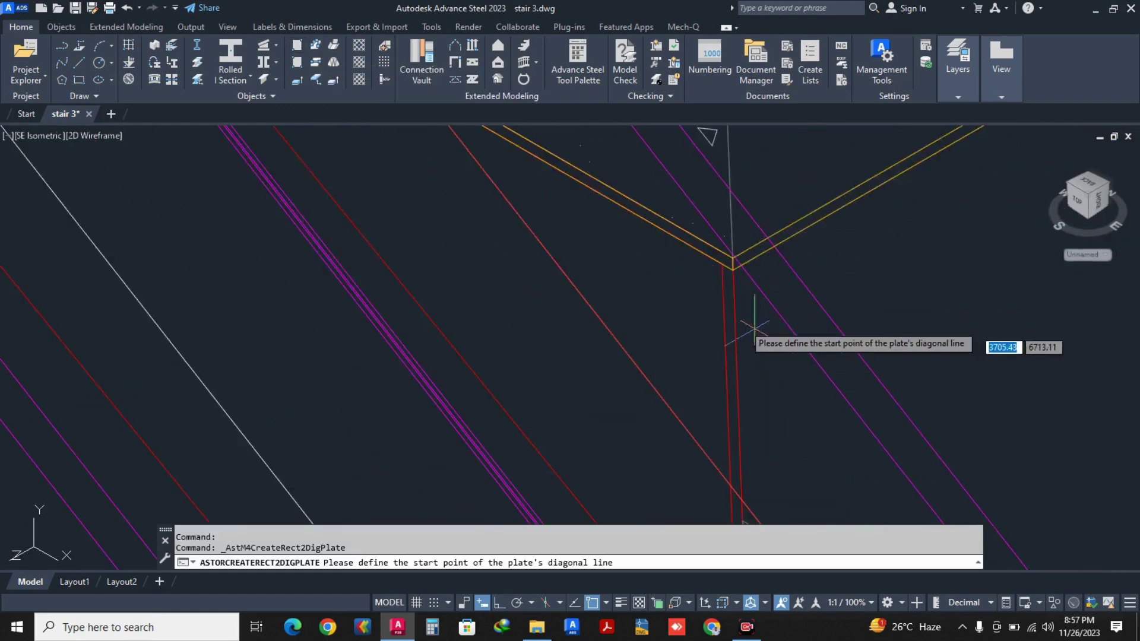
scroll(727, 254, up, 5)
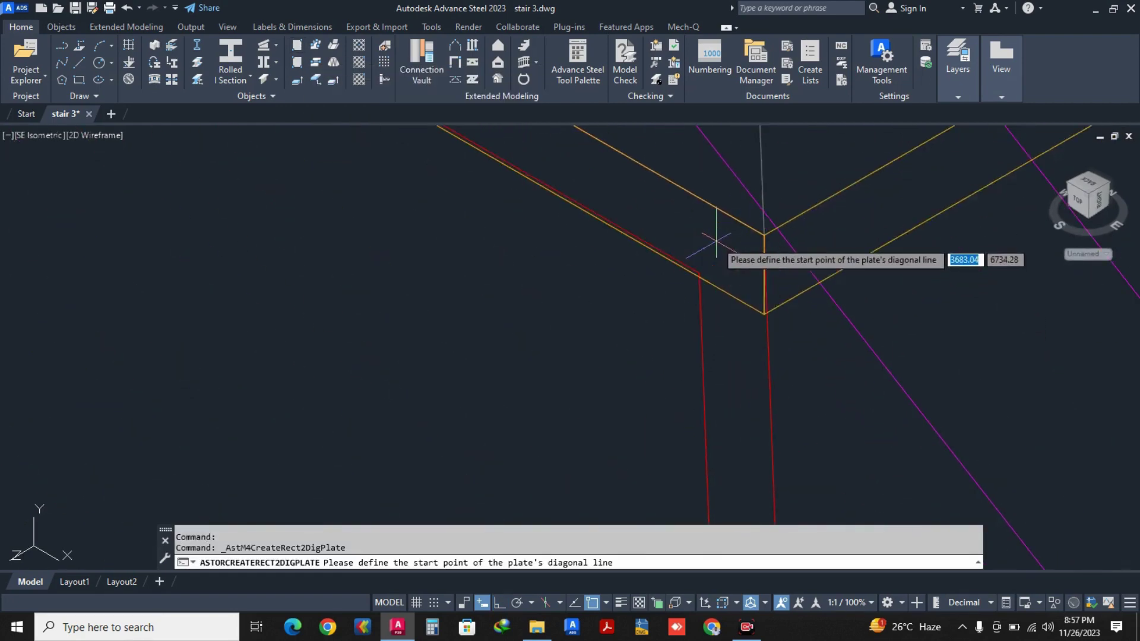
click(764, 235)
scroll(763, 324, up, 5)
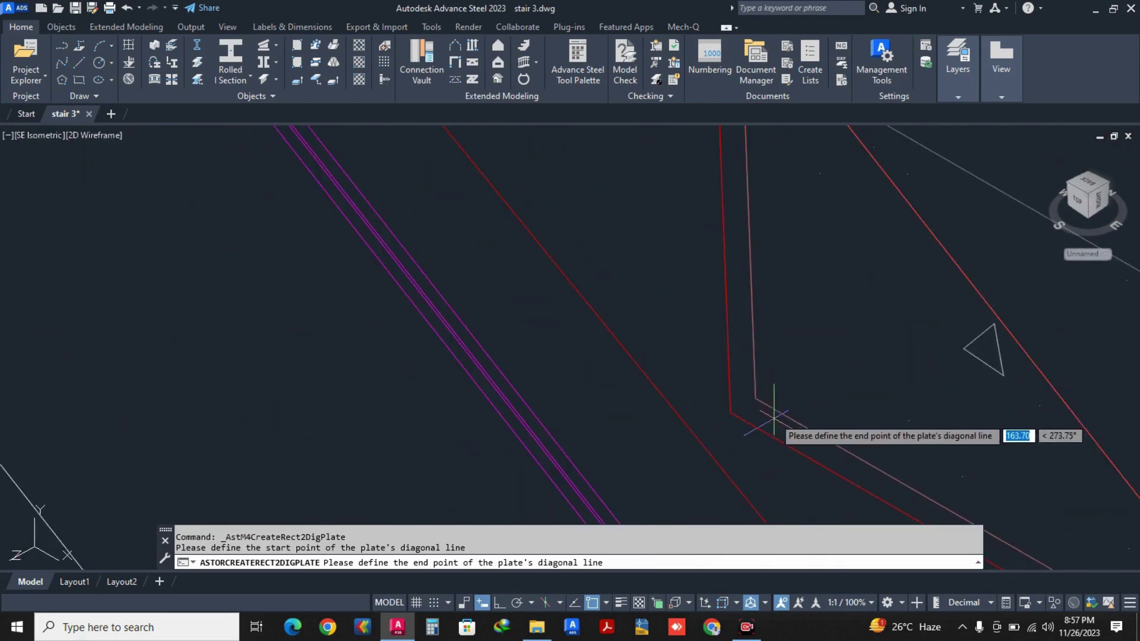
scroll(773, 415, up, 3)
click(739, 415)
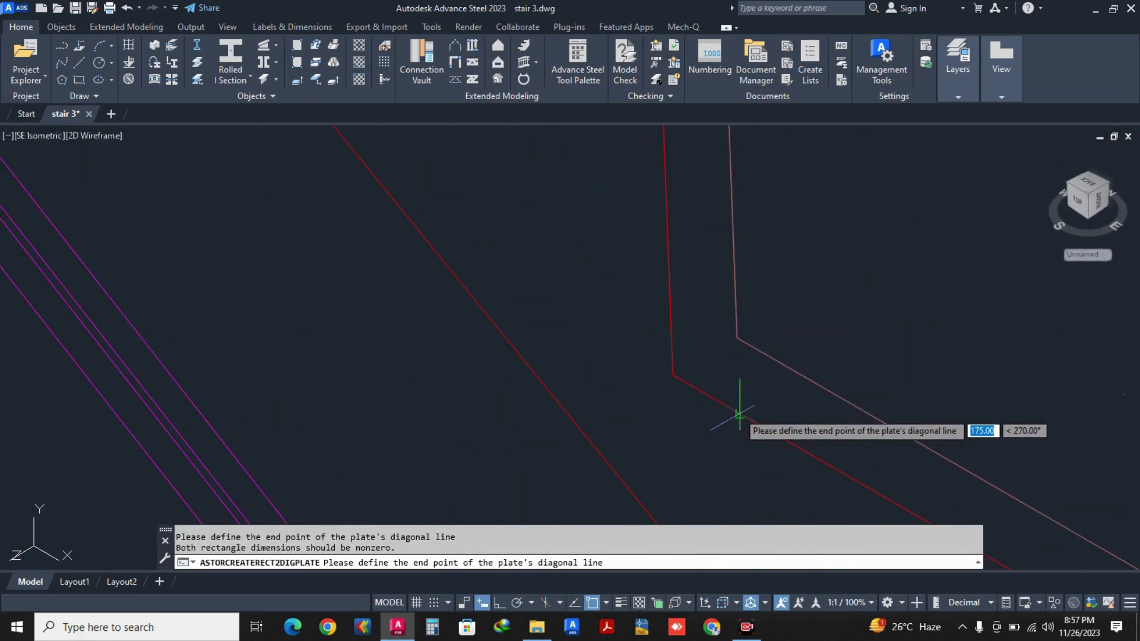
click(740, 416)
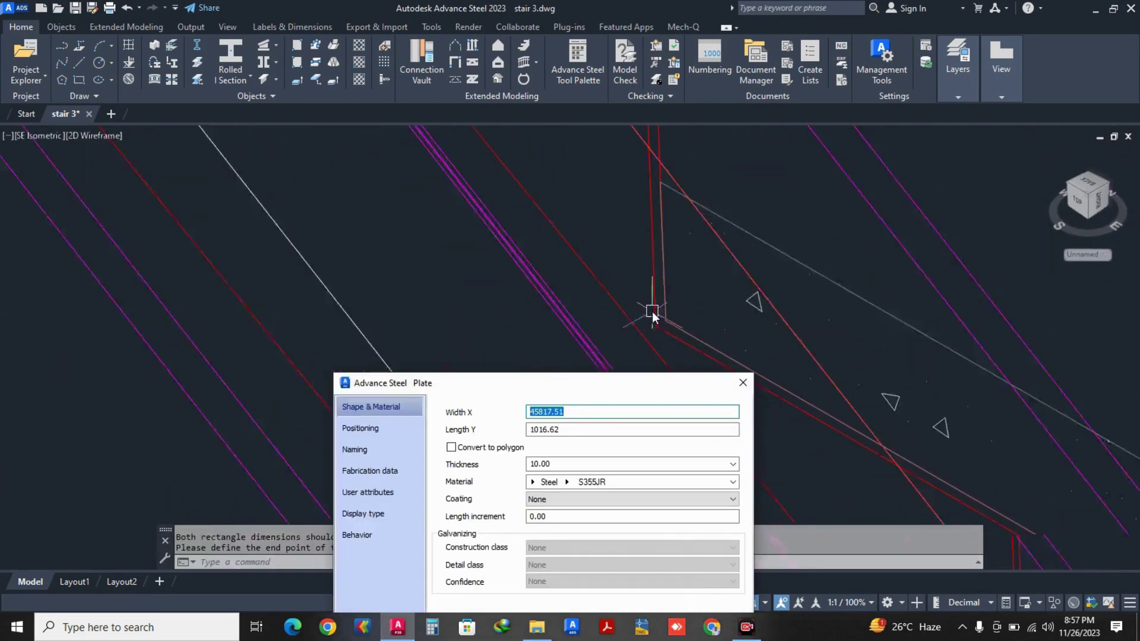
scroll(652, 311, down, 5)
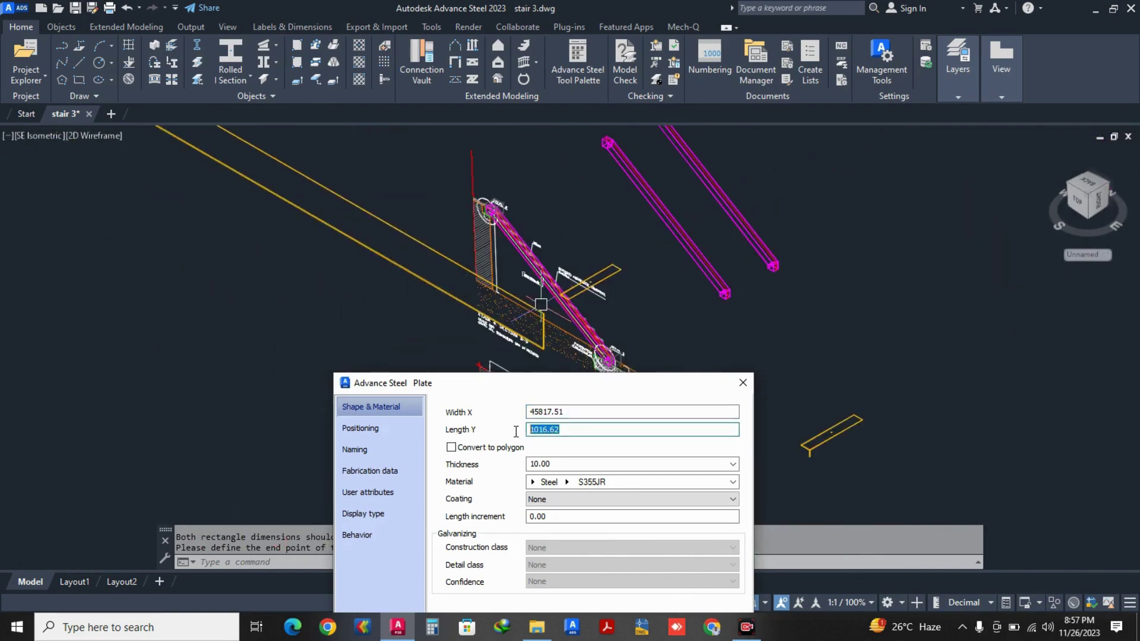
key(Escape)
Shorten the overlong upright plate by stretching its far edge back towards the Stair 4 section.
middle_drag(381, 273, 525, 364)
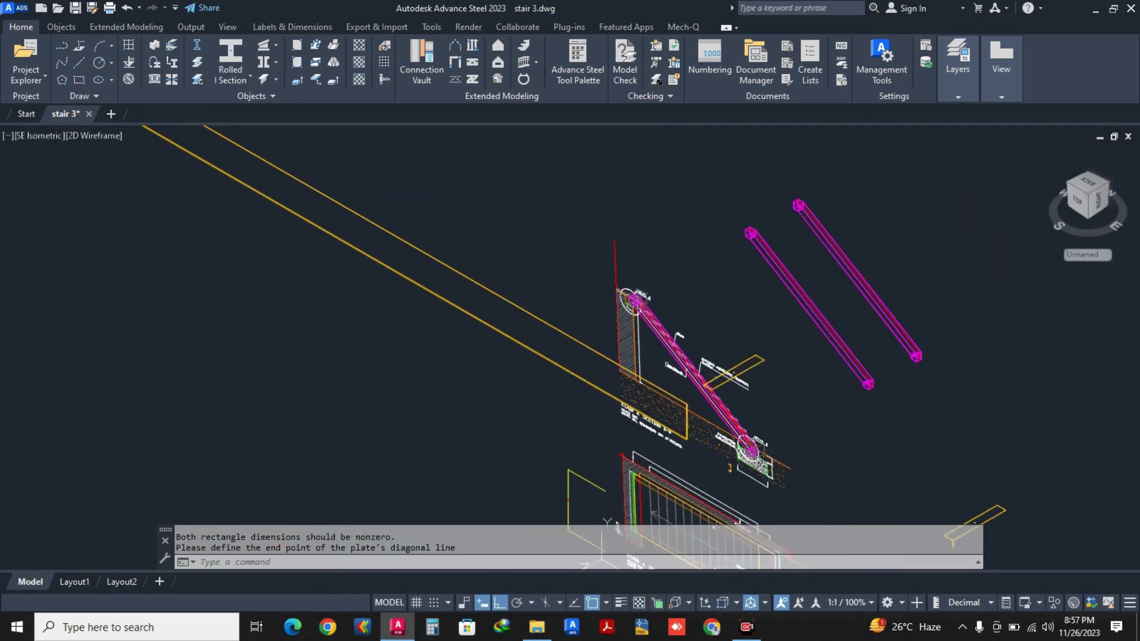
scroll(526, 319, down, 5)
scroll(228, 149, up, 4)
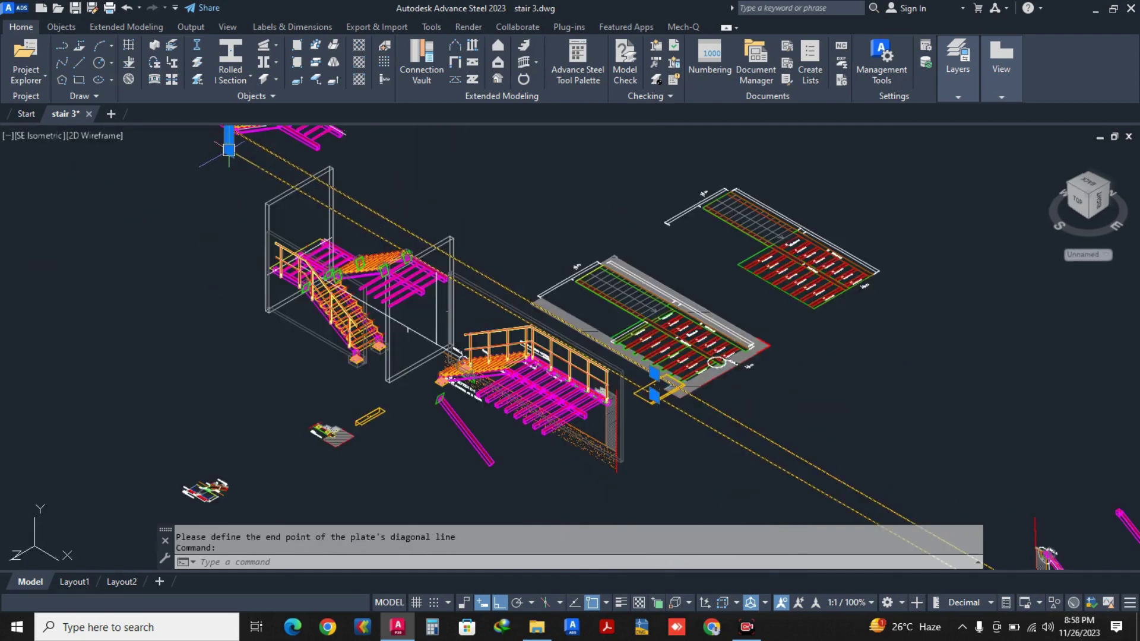
click(230, 143)
scroll(368, 255, down, 5)
scroll(617, 380, up, 9)
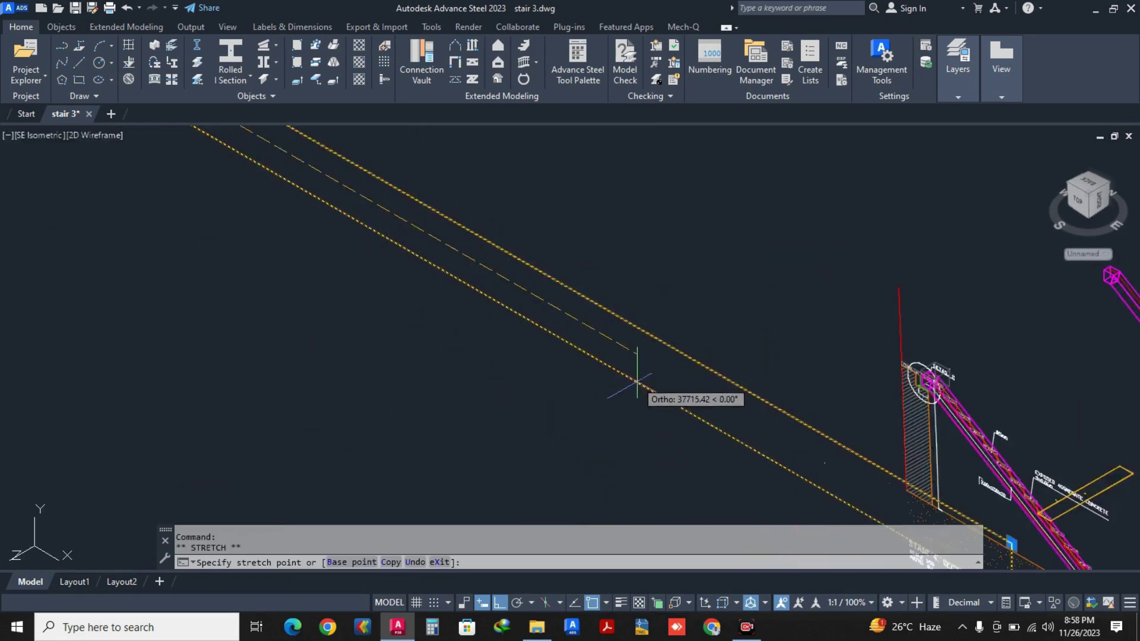
click(636, 385)
scroll(633, 354, down, 3)
scroll(622, 355, down, 4)
scroll(788, 437, up, 4)
scroll(608, 364, up, 4)
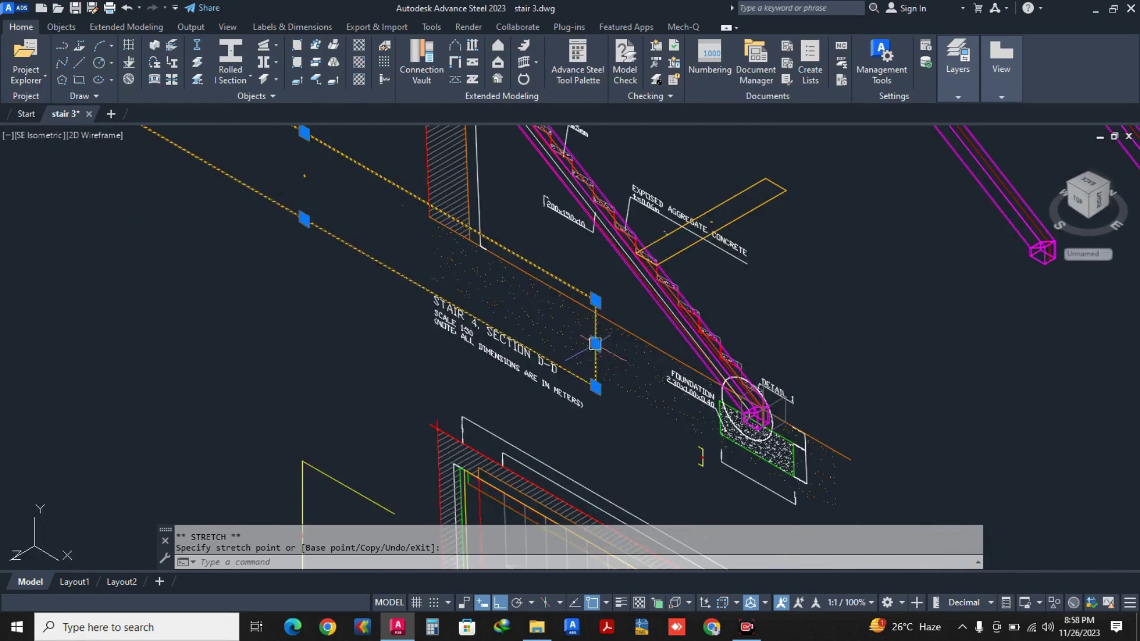
scroll(356, 267, up, 3)
key(Escape)
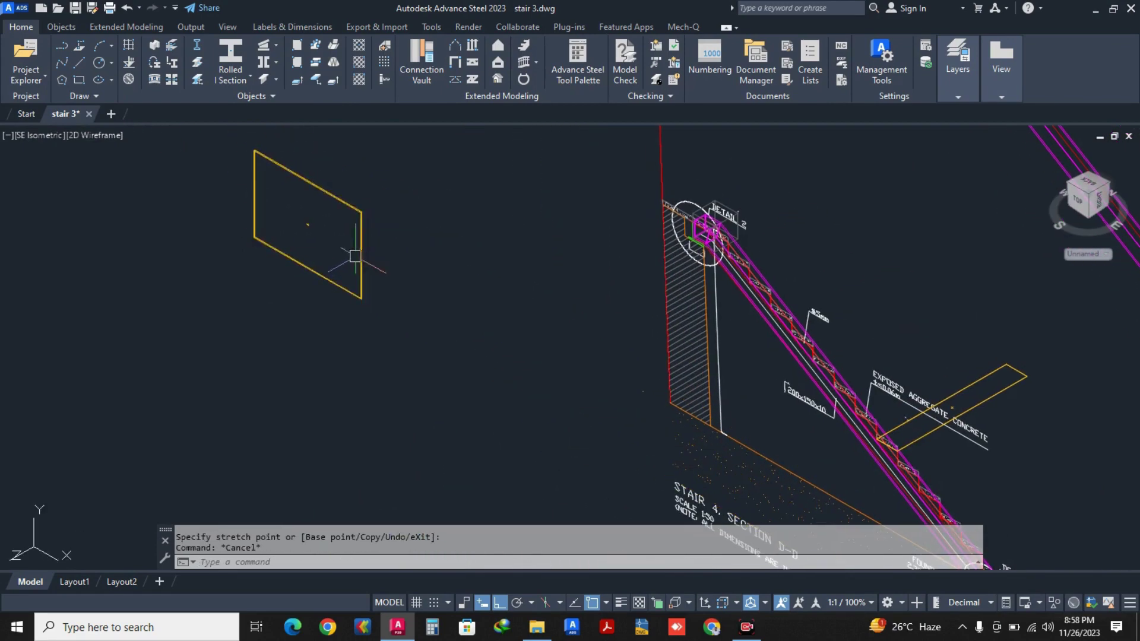
Open the Advance Properties of the shortened upright plate and check its width and length.
middle_drag(355, 257, 473, 301)
scroll(466, 257, up, 4)
click(468, 255)
right_click(468, 255)
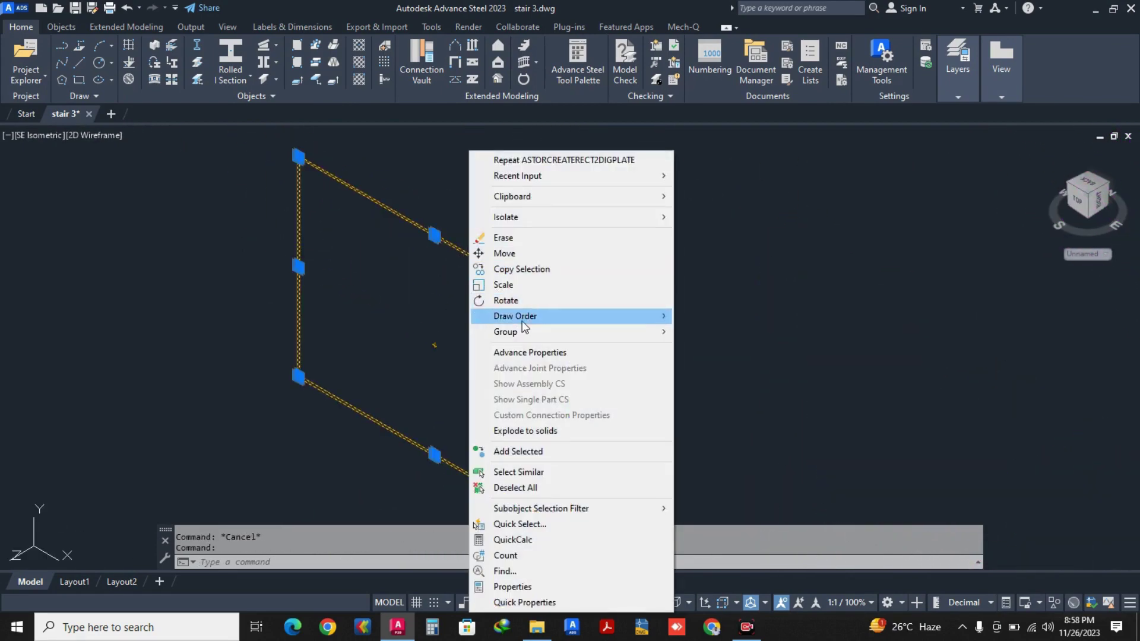
click(526, 352)
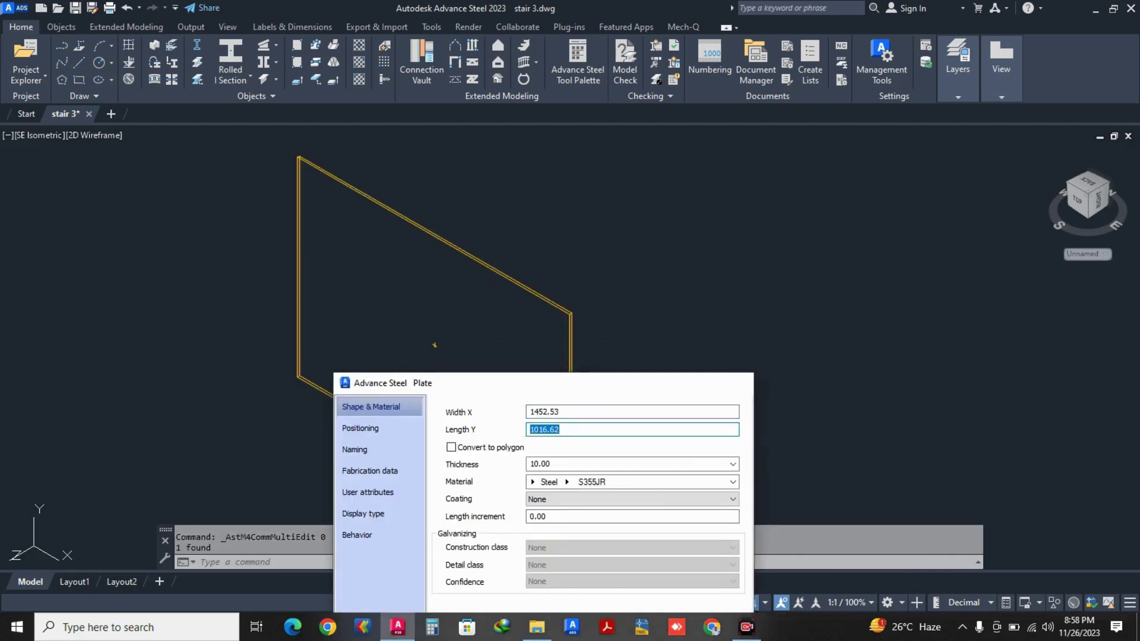
key(Escape)
Set the upright plate's Thickness to 5 mm in its Advance Properties.
click(571, 394)
right_click(574, 394)
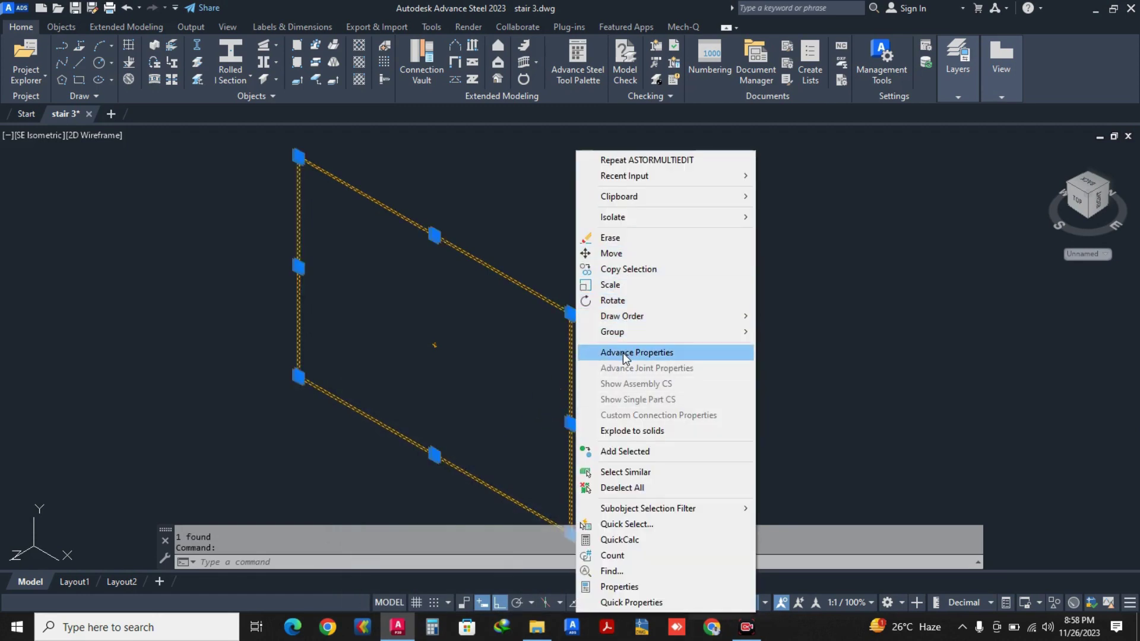
click(624, 353)
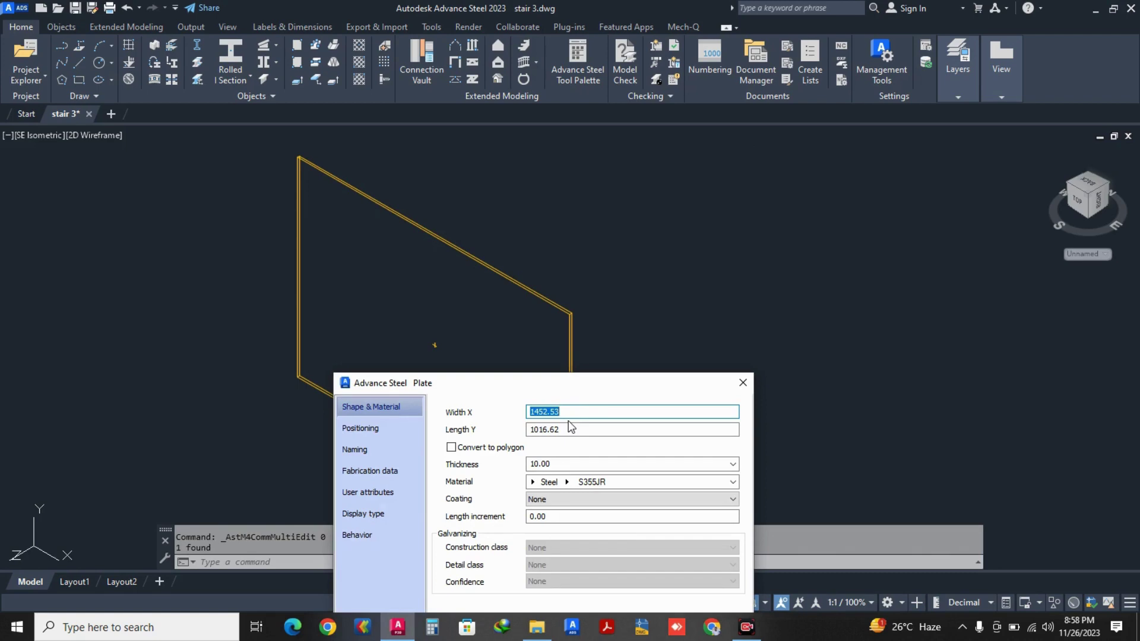
click(558, 463)
key(Return)
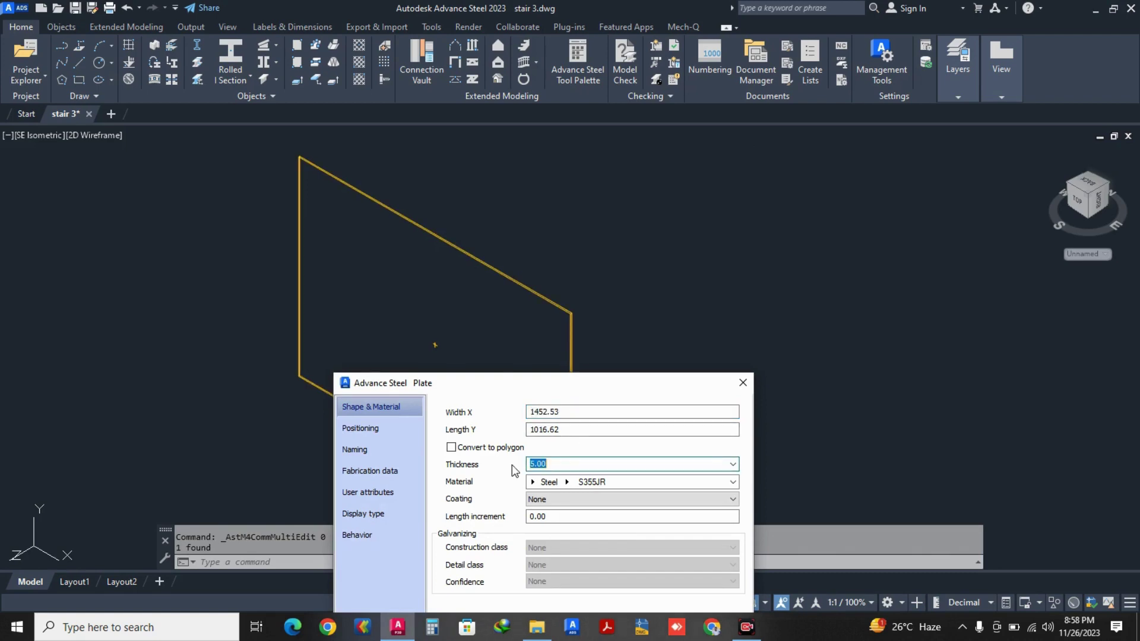
click(742, 385)
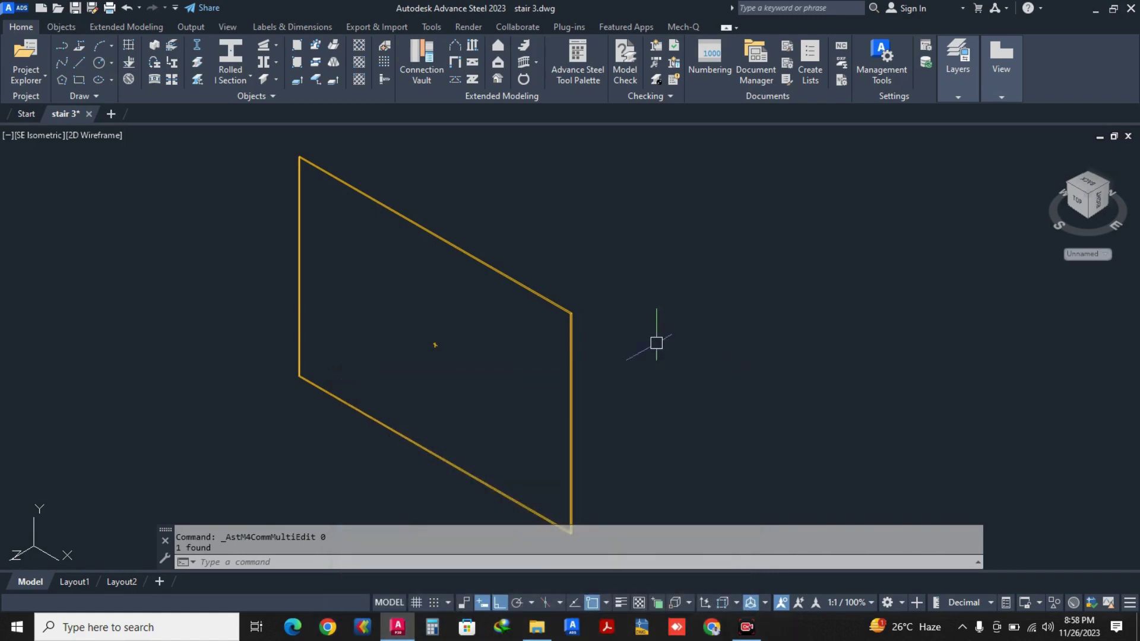
Restore the World UCS, then set the upright plate's Length Y to 1756 mm and enter its Width X in the Advance Properties.
key(Return)
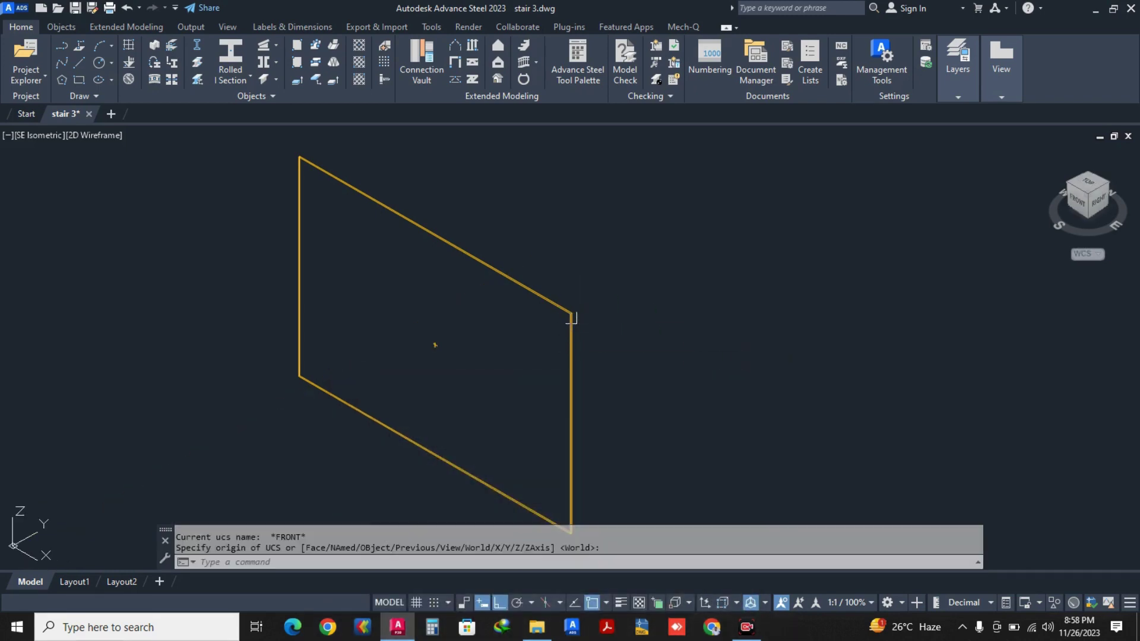
key(Return)
click(571, 319)
right_click(572, 321)
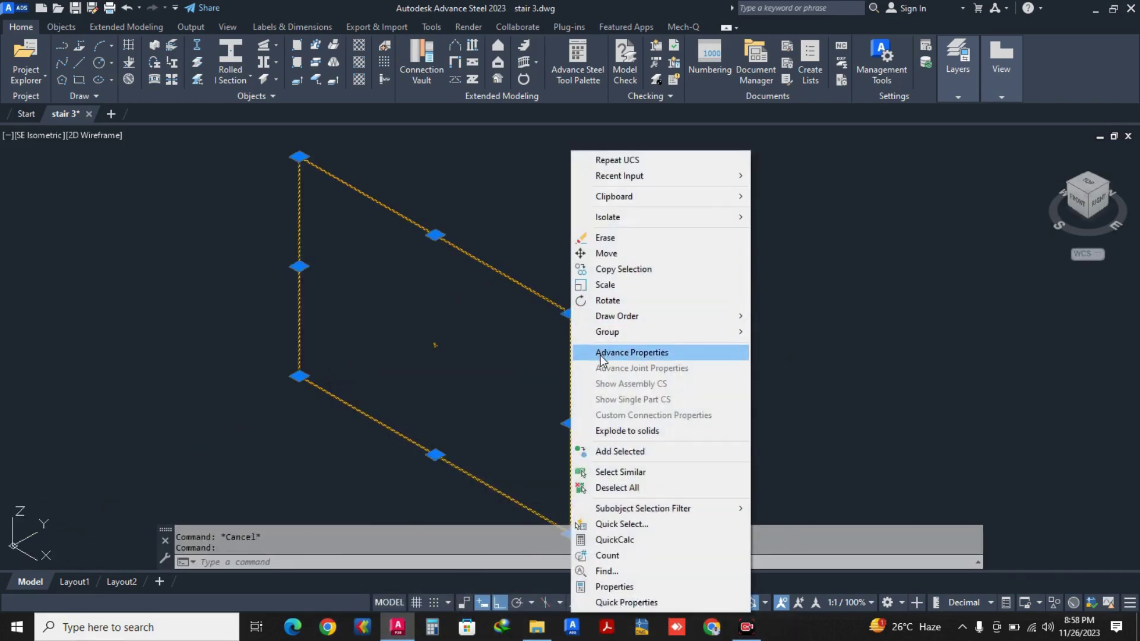
click(629, 352)
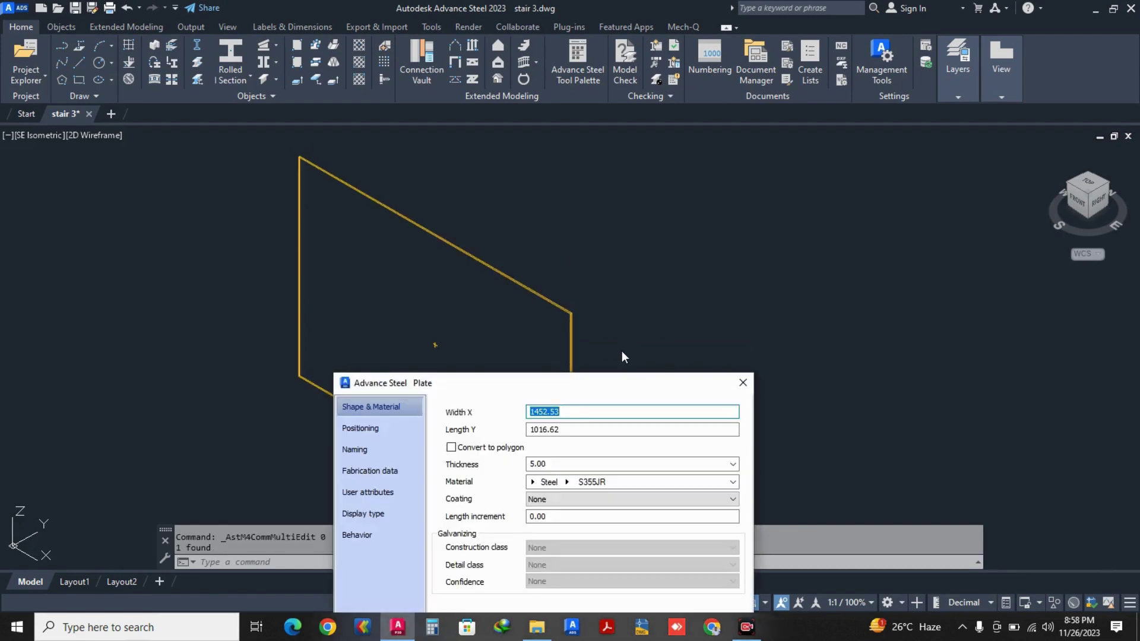
click(587, 429)
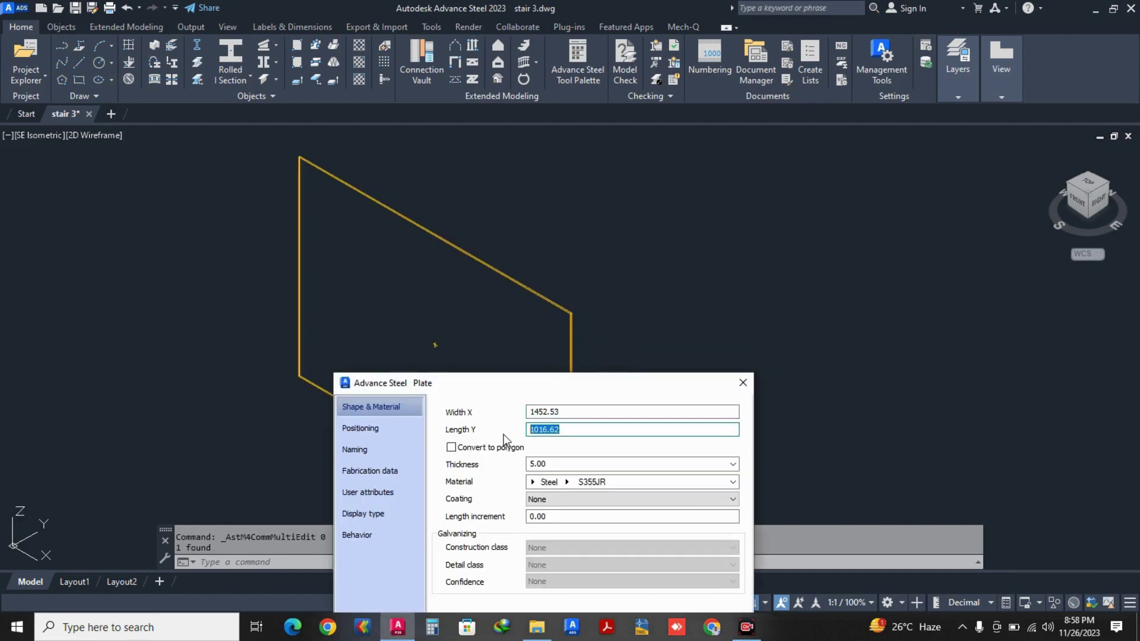
key(Return)
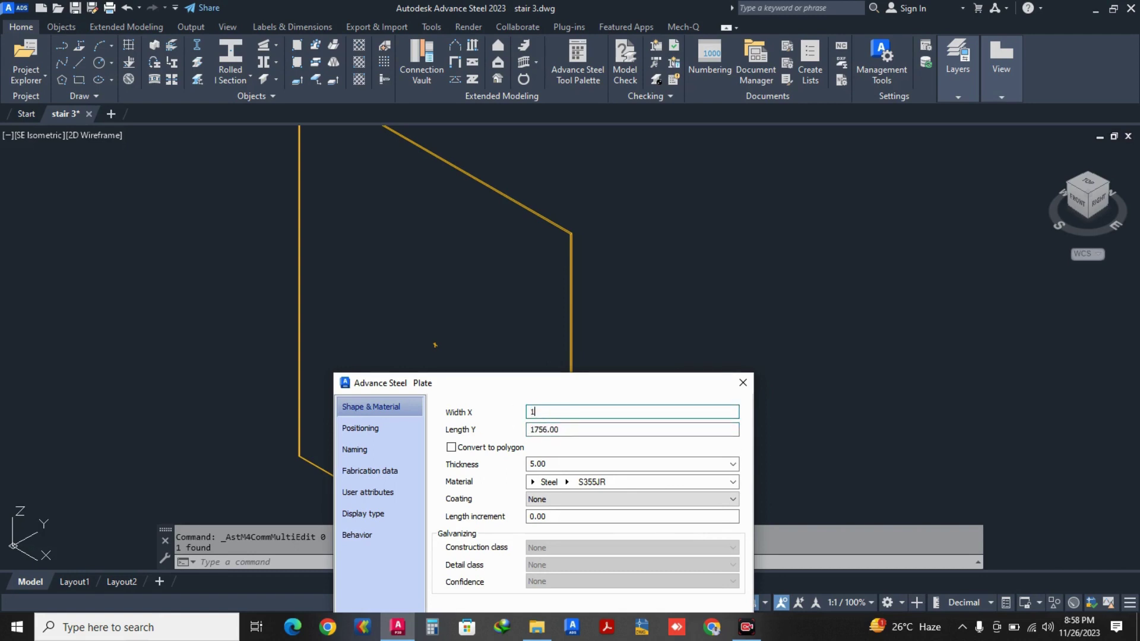
key(Return)
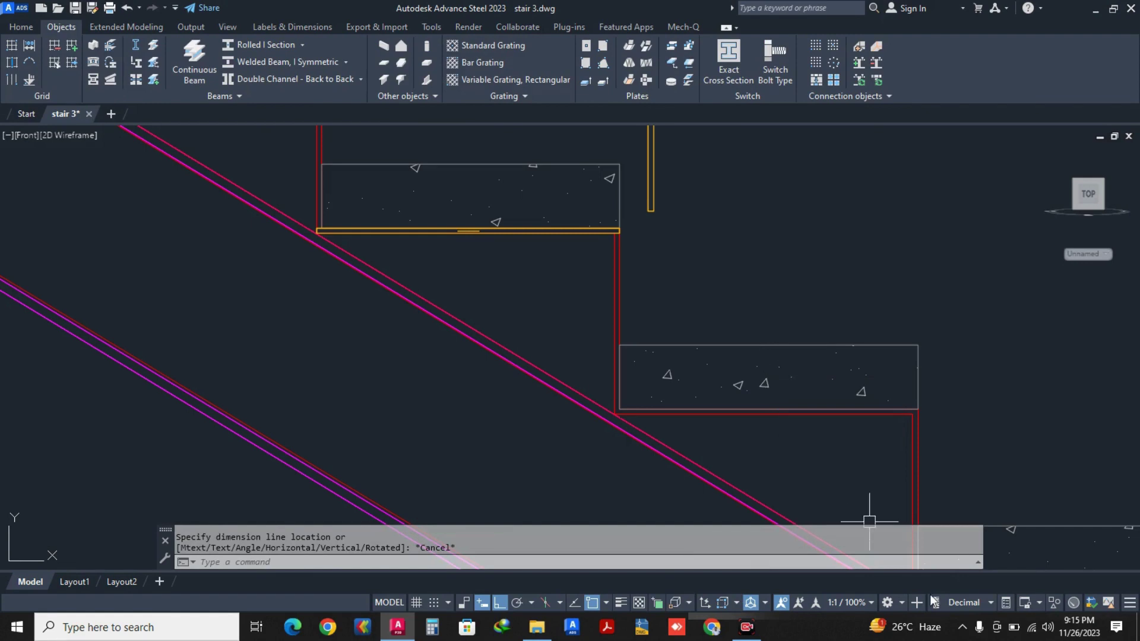
Measure the riser height from the tread plate's front top corner to the foot of the riser with a linear dimension.
key(Escape)
key(Escape)
text(dli)
key(Return)
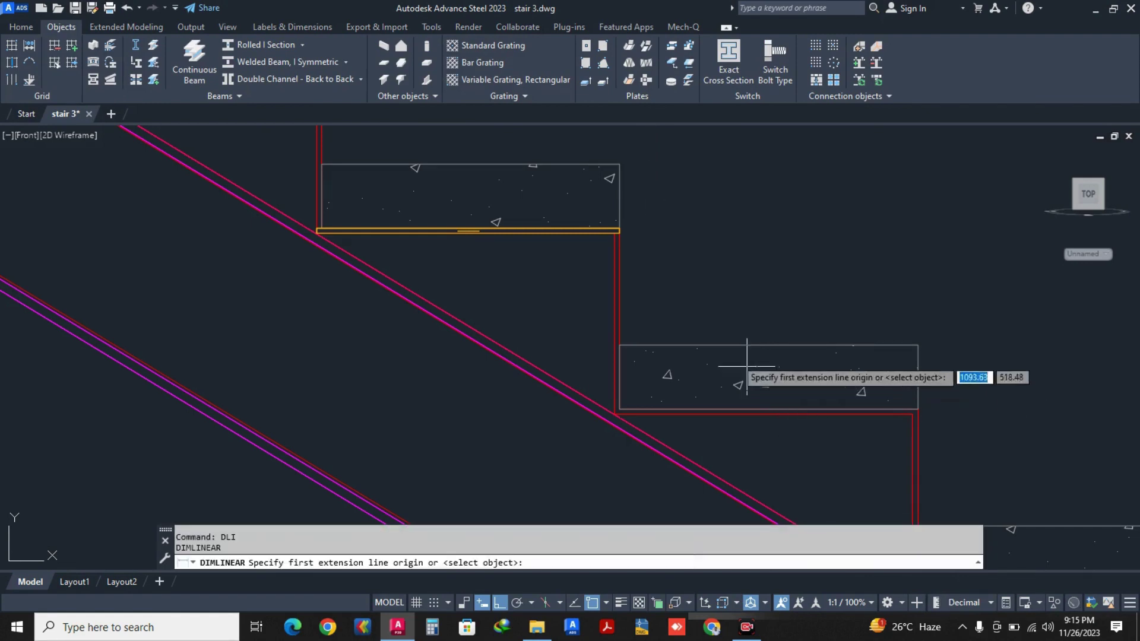
scroll(615, 232, up, 3)
click(614, 202)
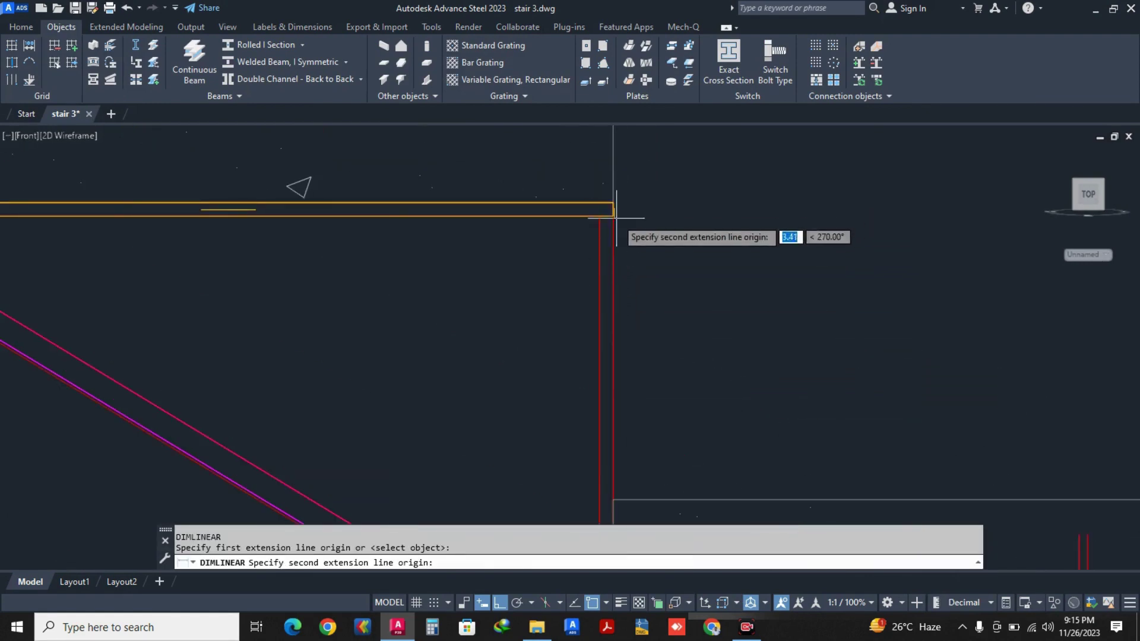
scroll(610, 482, down, 3)
scroll(609, 507, up, 4)
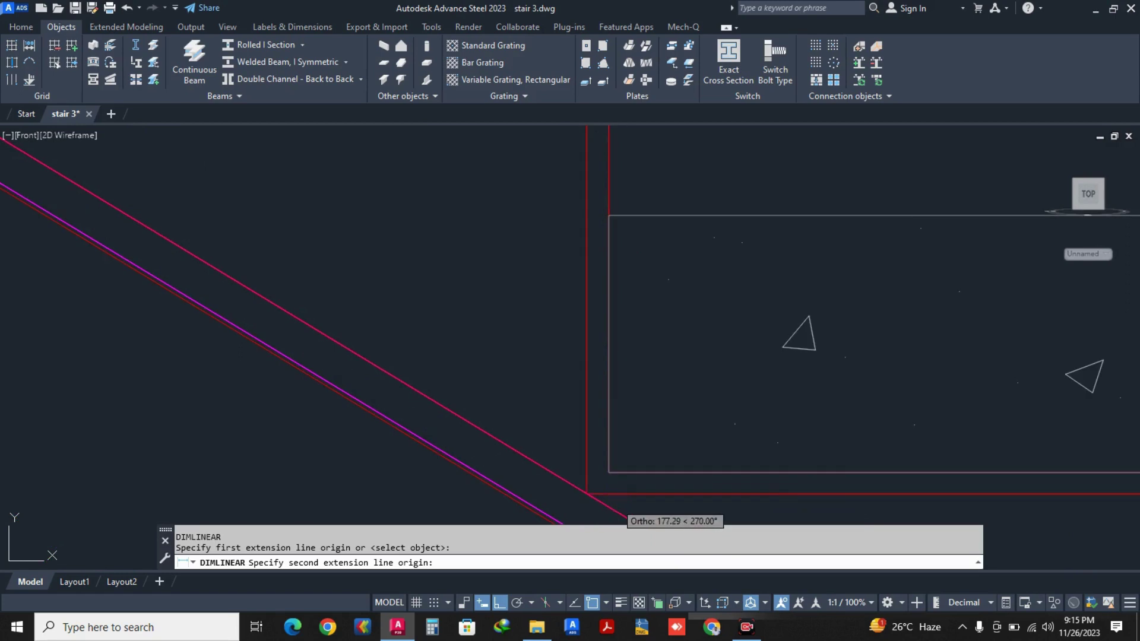
click(587, 493)
scroll(606, 479, down, 3)
key(Escape)
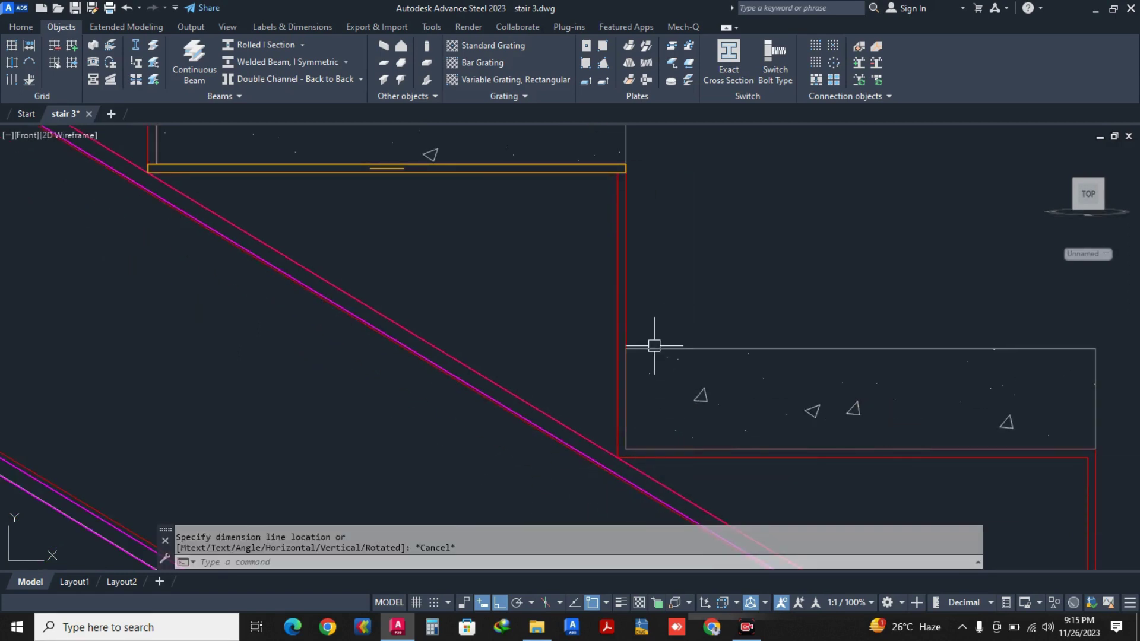
text(ro)
key(Return)
click(598, 179)
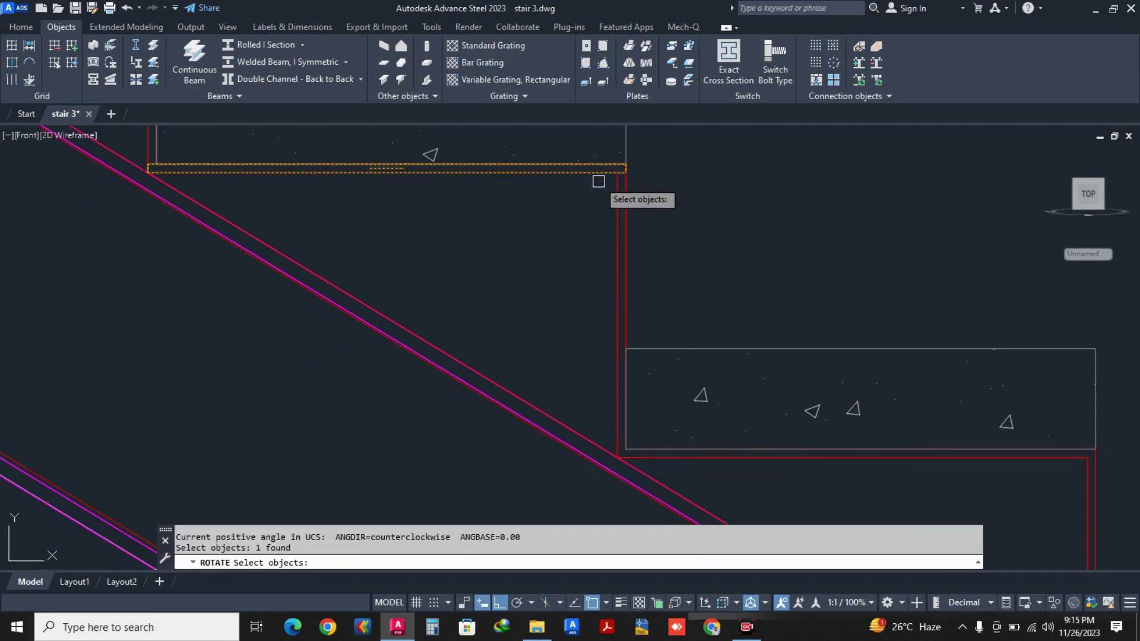
key(Return)
click(626, 172)
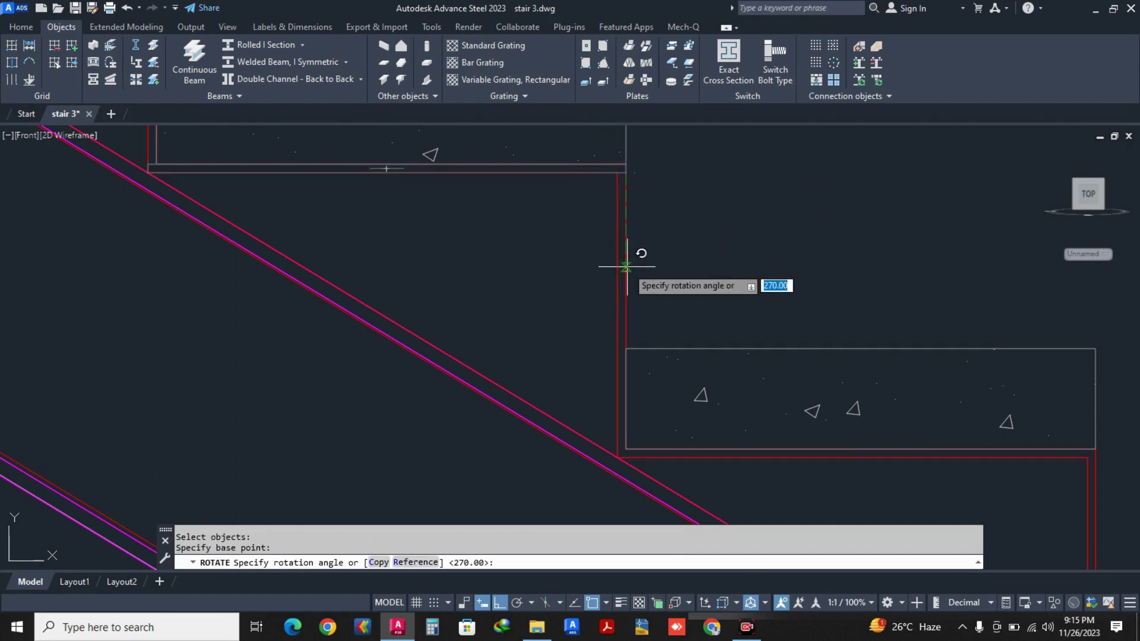
key(Escape)
key(Escape)
Rotate a copy of the tread plate by 270 degrees about its lower front corner to make an upright plate.
text(ro)
key(Return)
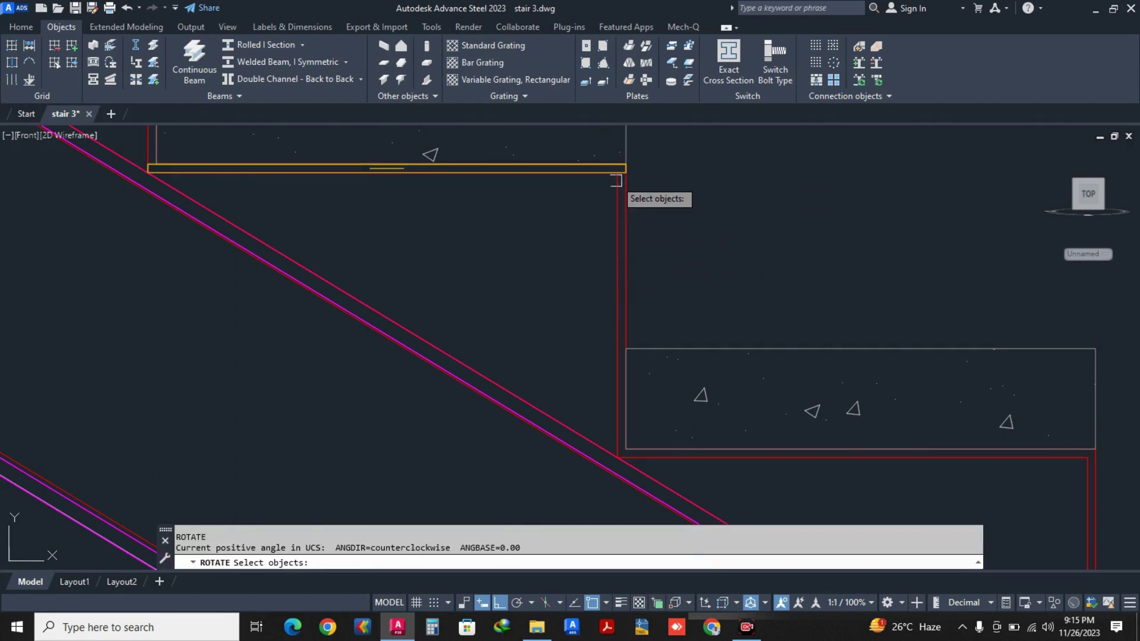
click(621, 171)
key(Return)
click(625, 173)
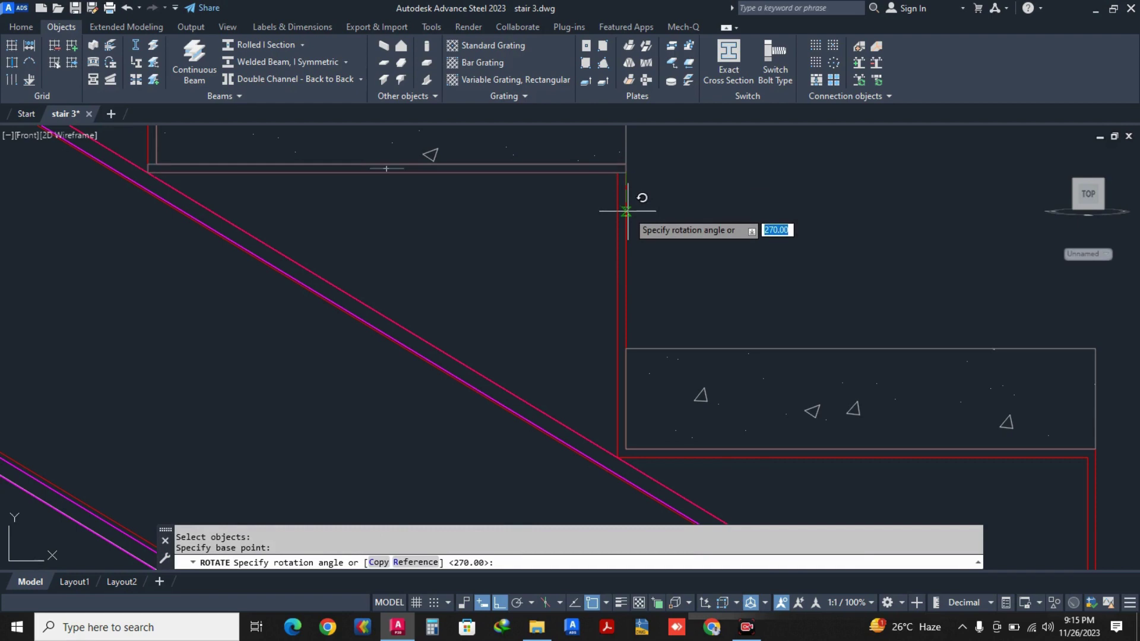
text(c)
key(Return)
scroll(629, 250, down, 3)
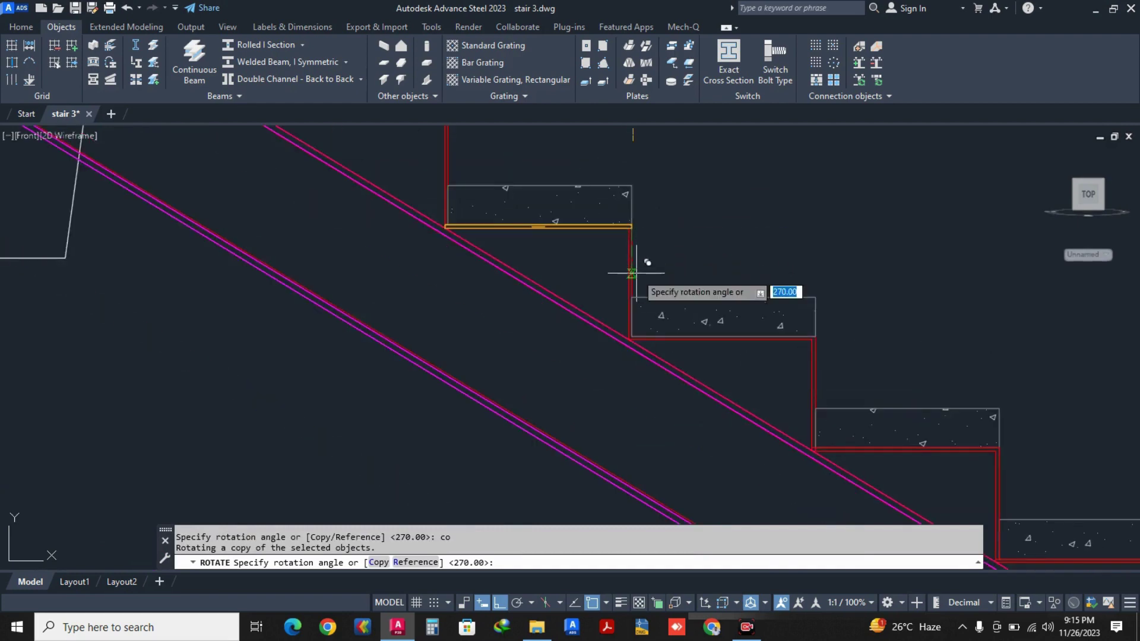
key(Return)
key(Escape)
key(Escape)
scroll(659, 255, down, 3)
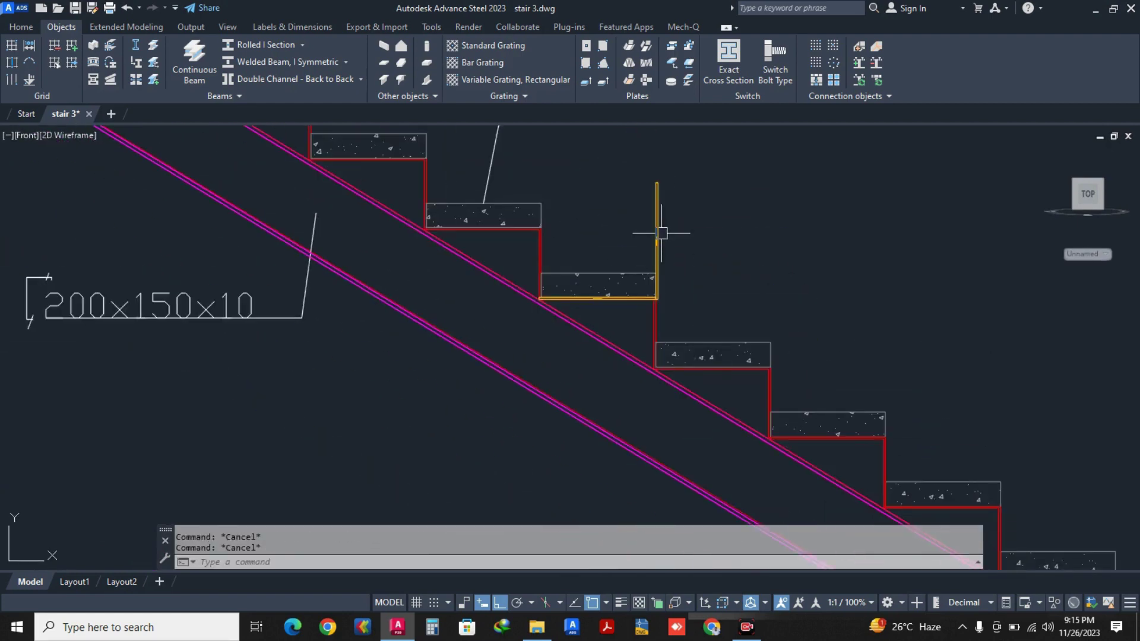
Move the upright plate copy down by its top outer corner onto the front corner of the tread plate.
text(m)
key(Return)
click(687, 188)
click(618, 181)
scroll(650, 191, up, 6)
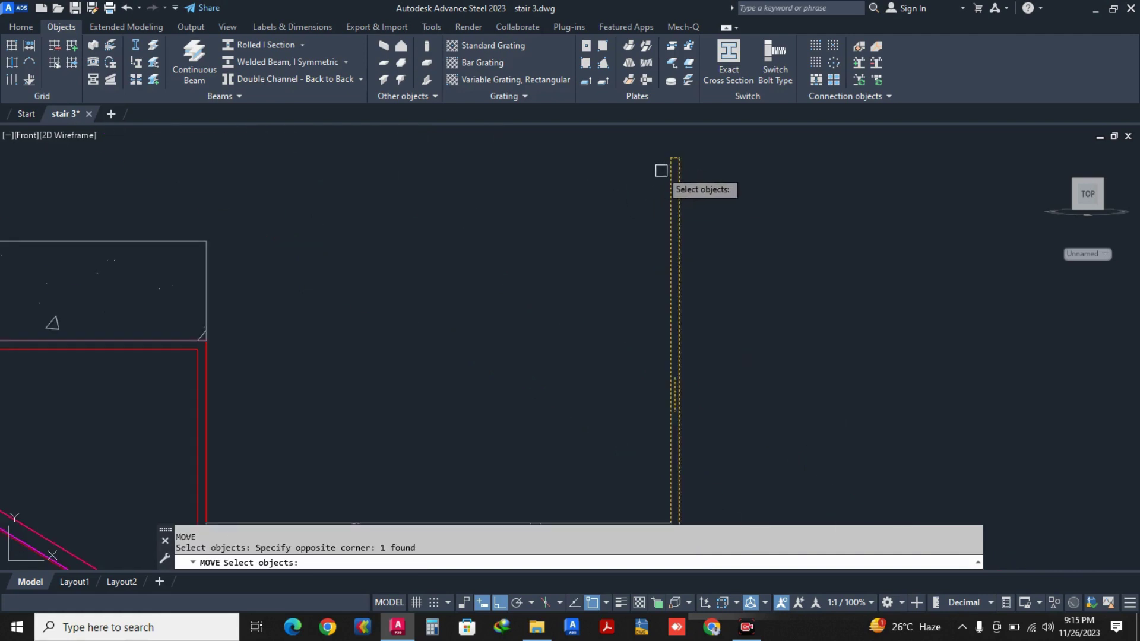
key(Return)
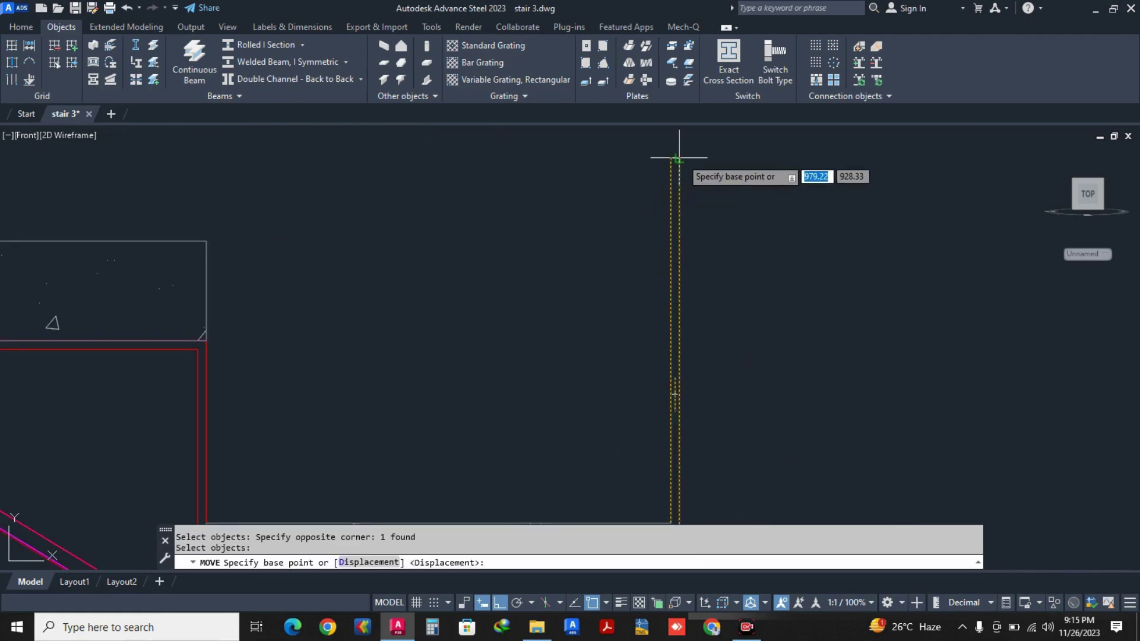
click(679, 158)
scroll(682, 224, down, 2)
scroll(667, 403, up, 5)
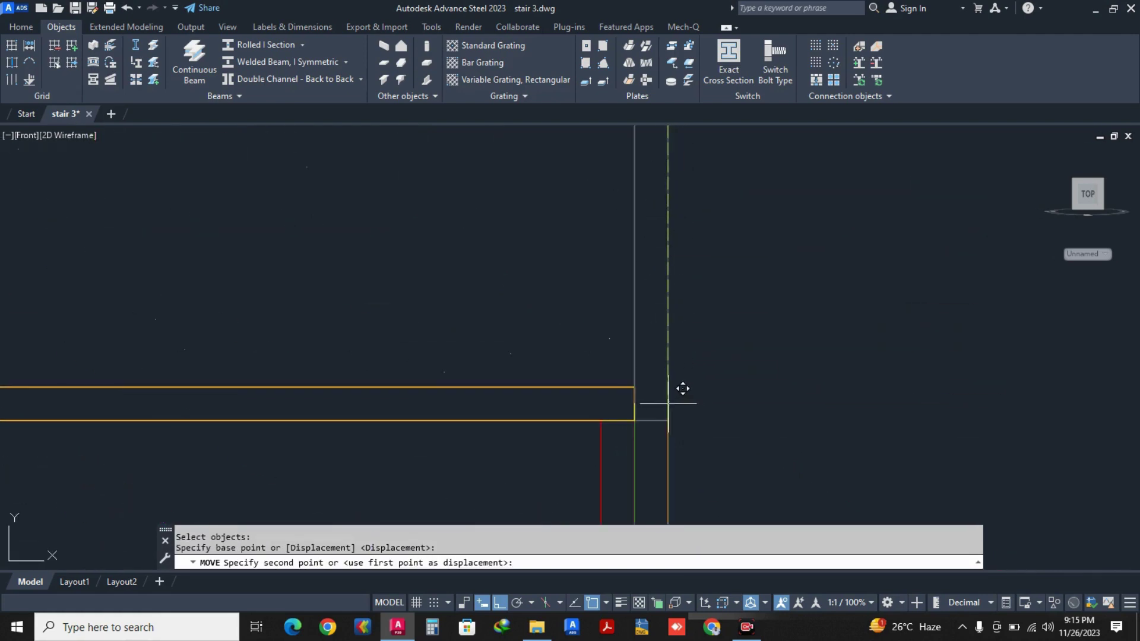
key(Escape)
scroll(619, 336, down, 5)
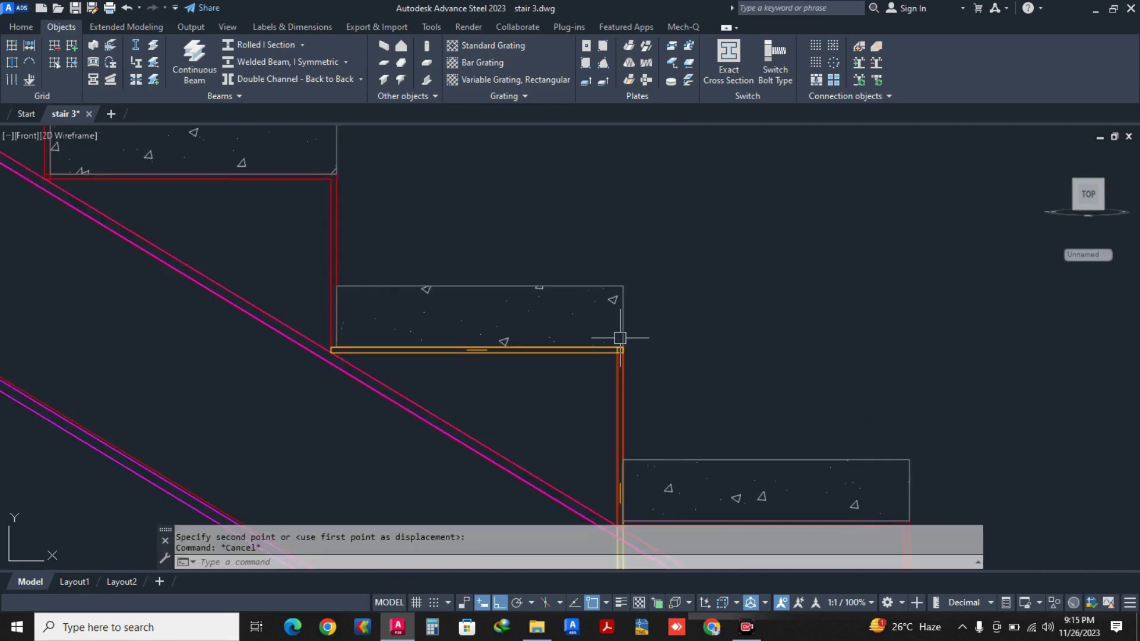
scroll(619, 338, down, 4)
scroll(618, 431, up, 4)
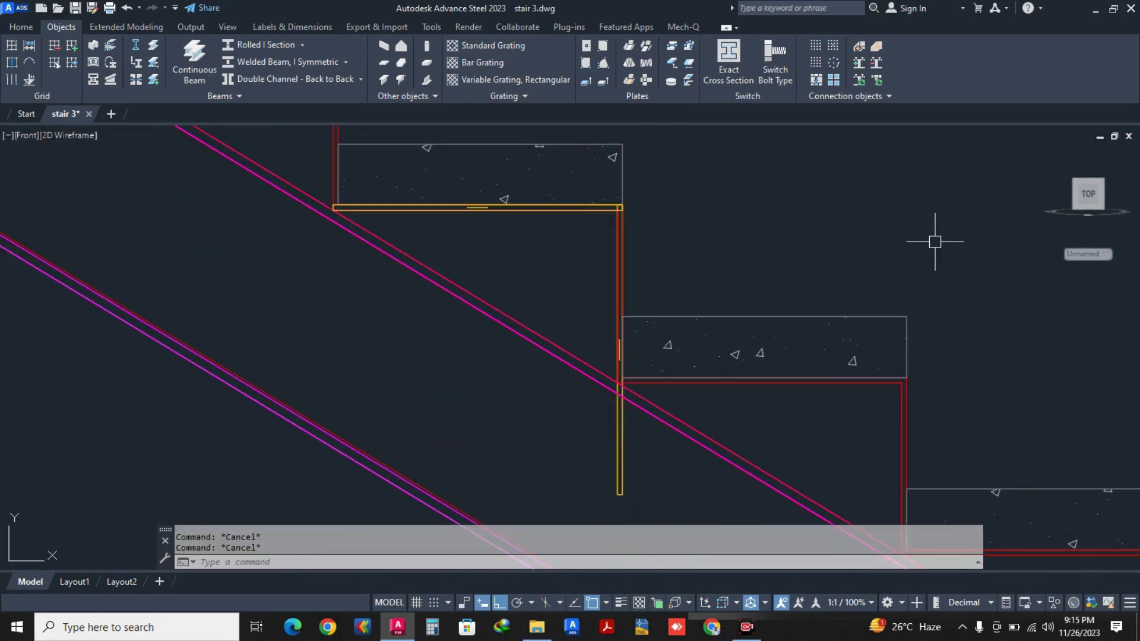
Restore the World UCS and switch to the SE isometric view of the tread and riser plates.
key(Return)
key(Return)
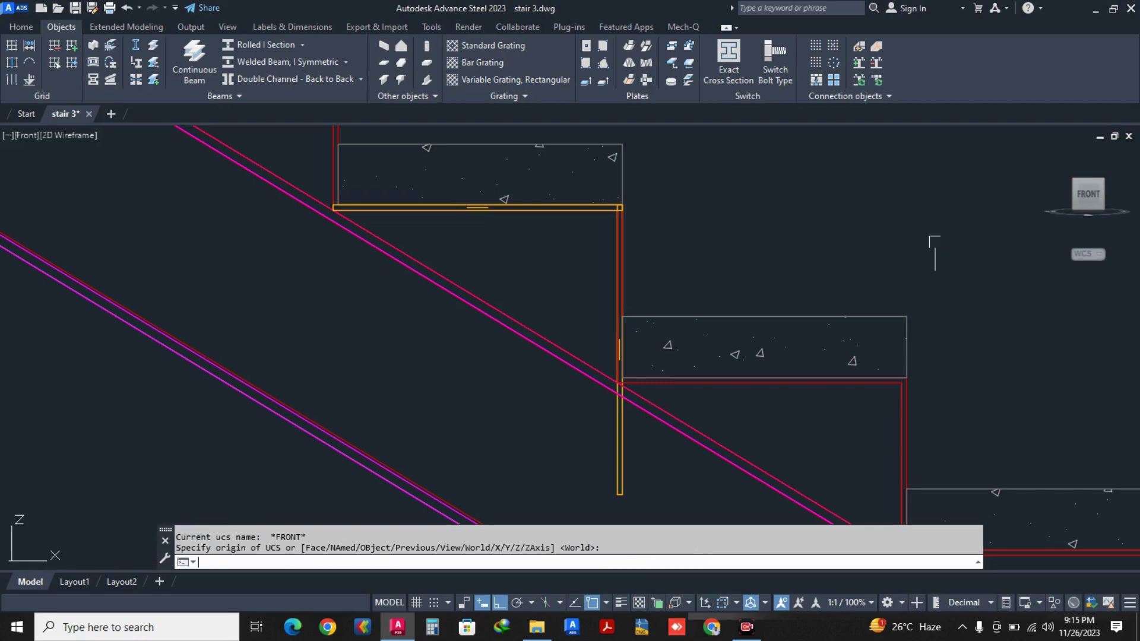
key(Escape)
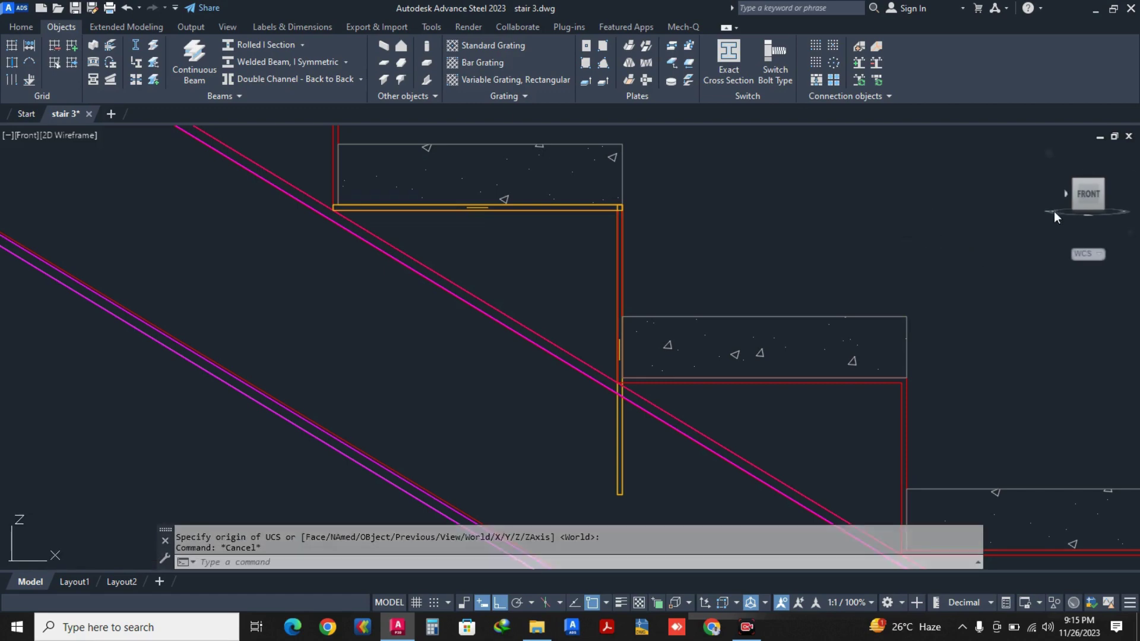
click(1103, 180)
scroll(689, 389, up, 5)
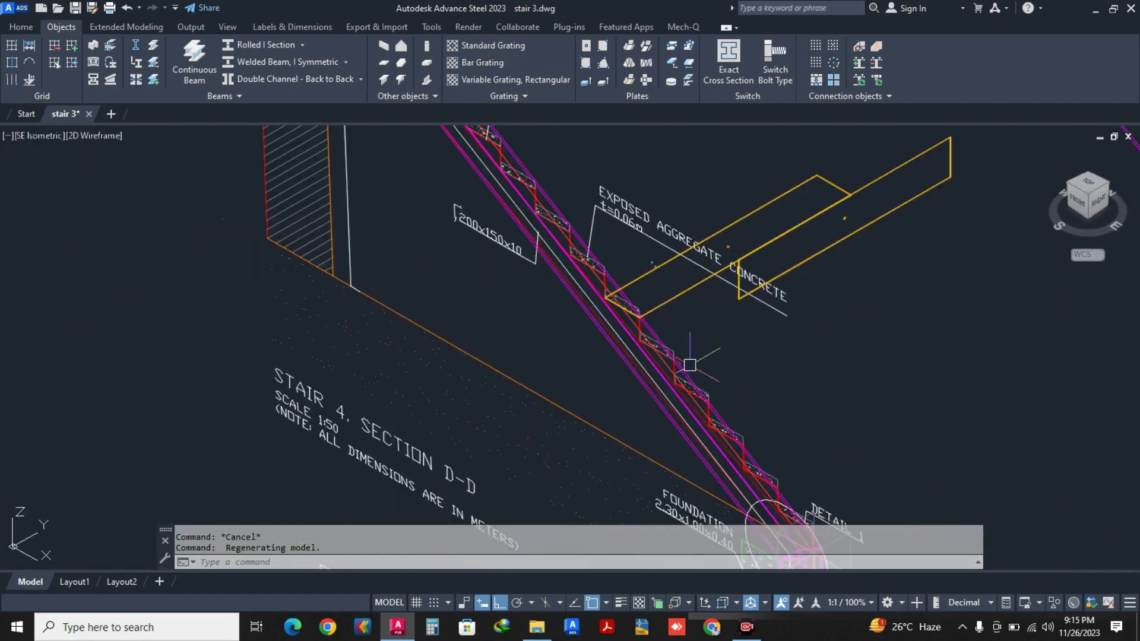
scroll(745, 282, up, 4)
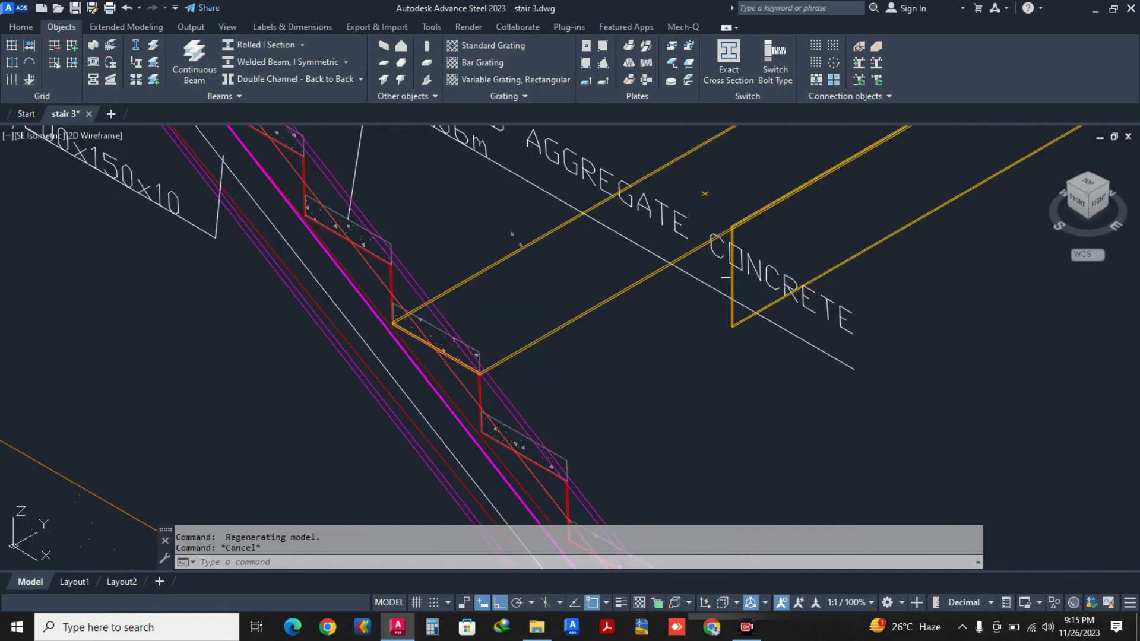
Move the riser plate by its near top corner onto the tread plate's front corner at the stair section.
text(m)
key(Return)
scroll(751, 224, up, 5)
click(697, 215)
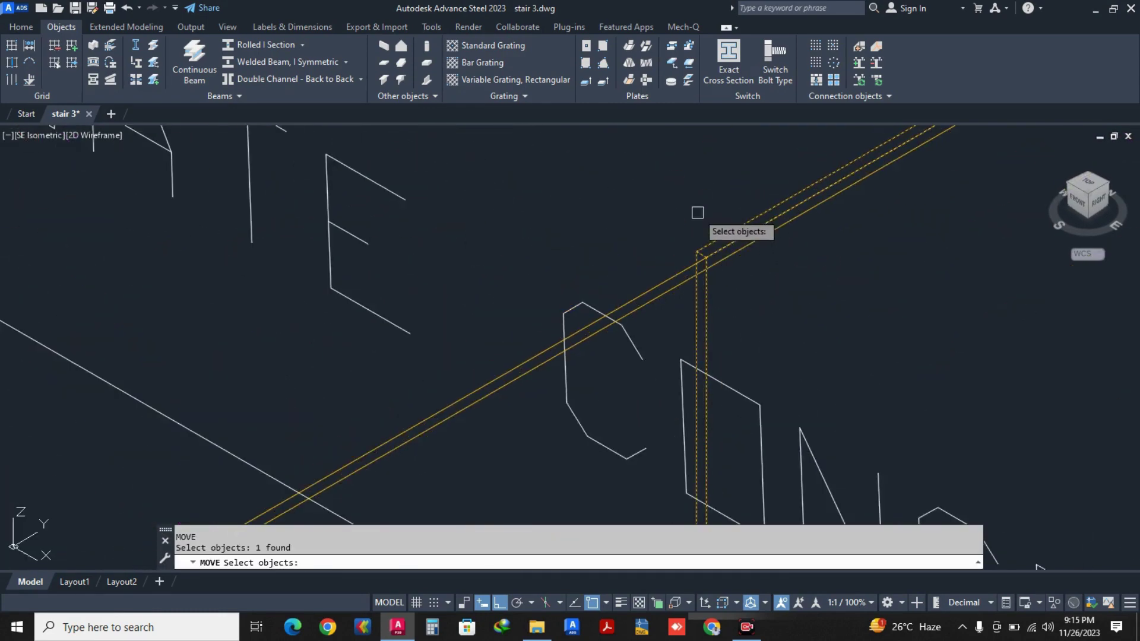
key(Return)
scroll(704, 273, up, 2)
click(708, 213)
scroll(709, 250, up, 4)
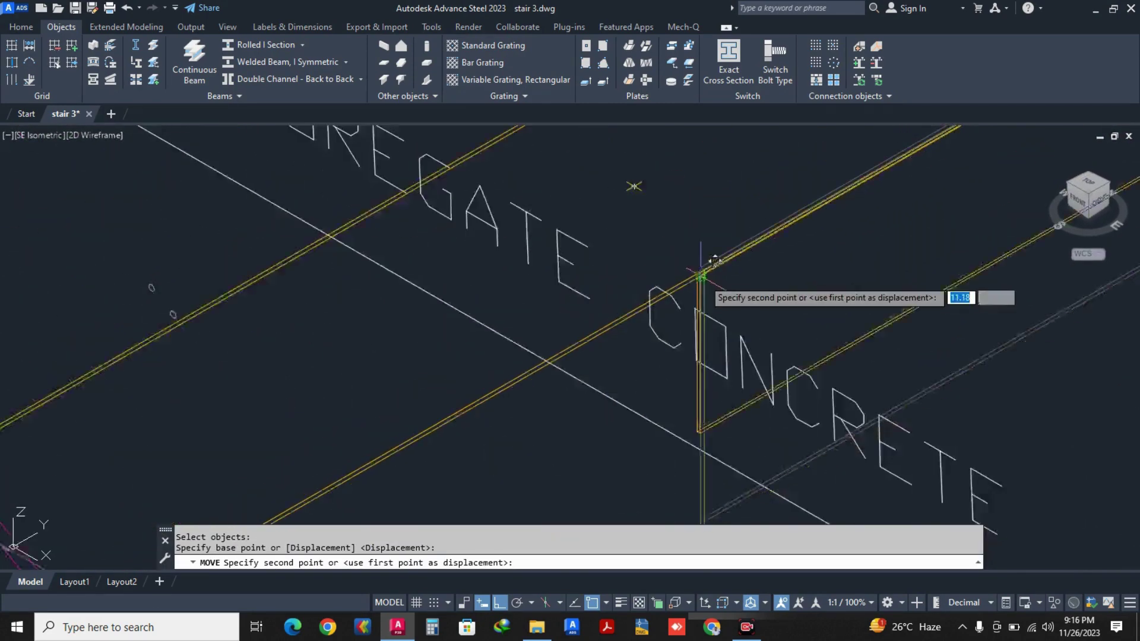
scroll(501, 400, down, 3)
scroll(552, 305, up, 6)
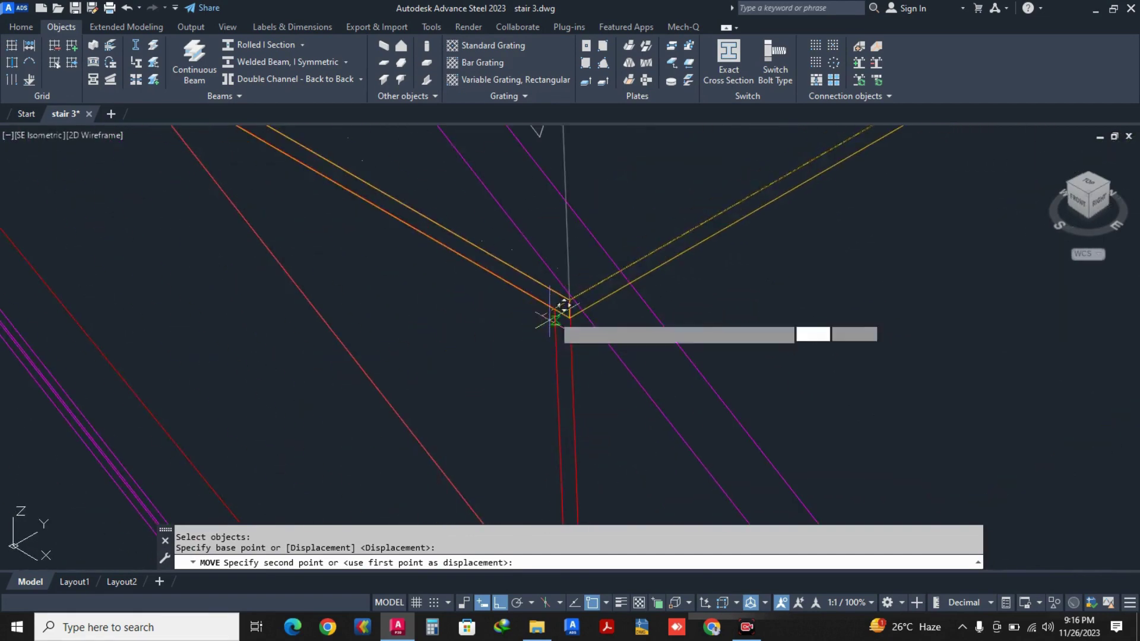
click(577, 298)
key(Escape)
scroll(666, 247, down, 5)
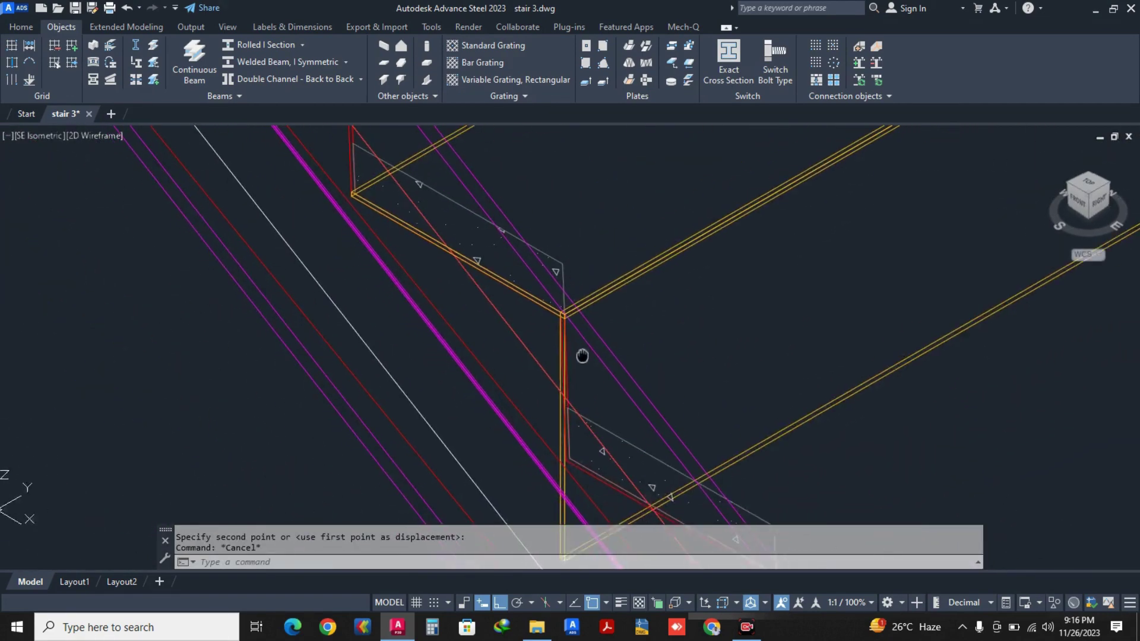
Set the riser plate's Width X to 175 mm in its Advance Properties.
click(691, 399)
right_click(690, 356)
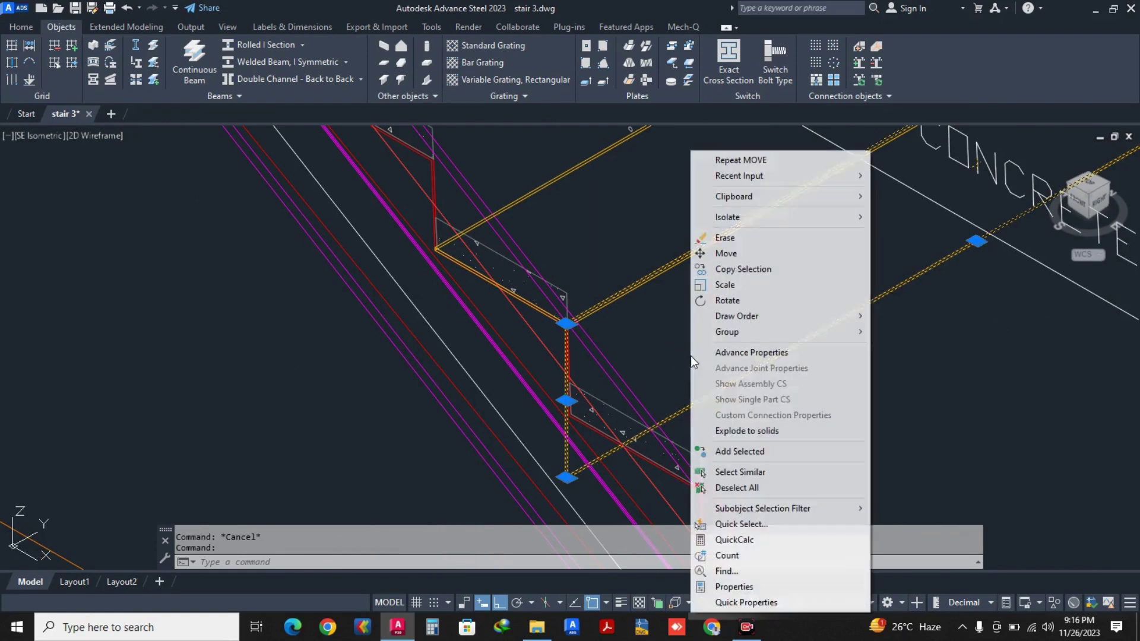
click(735, 354)
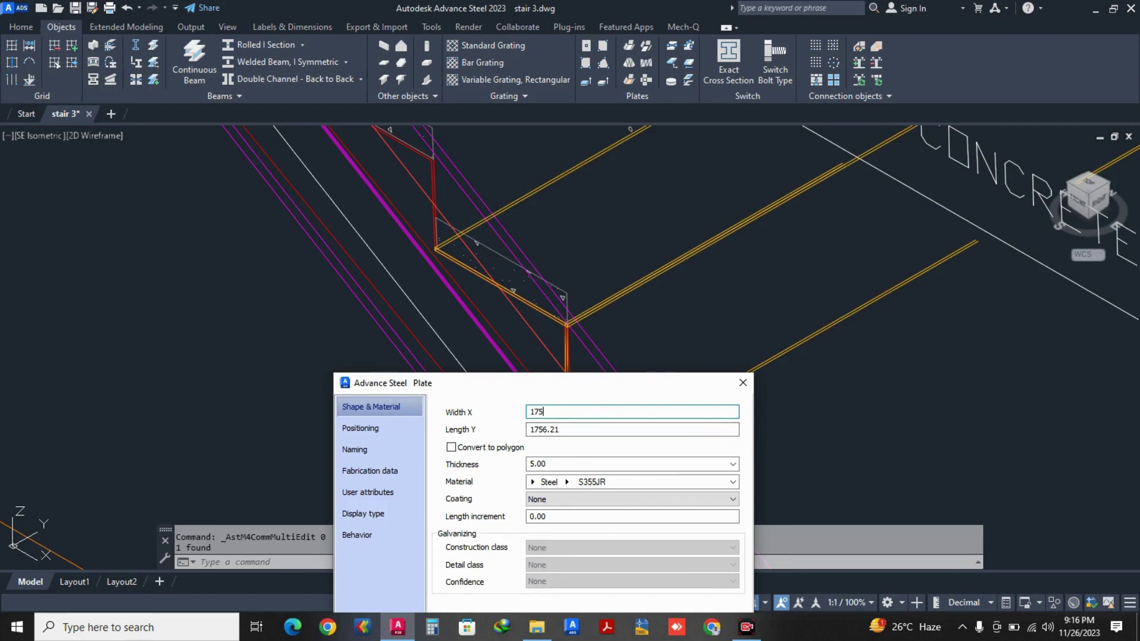
key(Return)
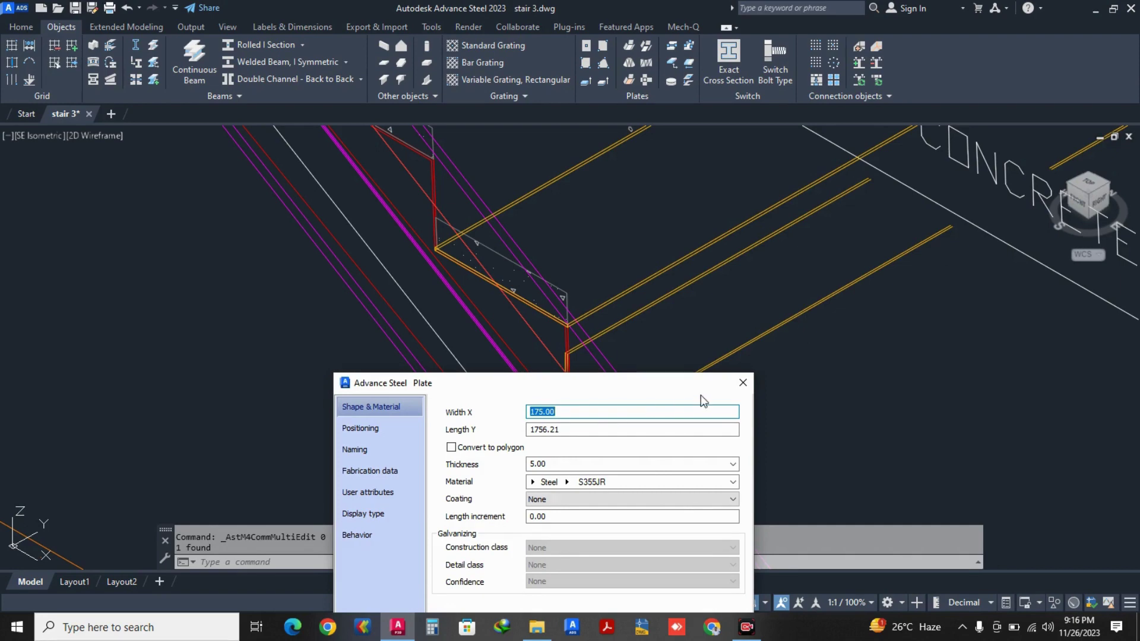
click(742, 384)
Move the riser plate by its top outer corner onto the front corner of the tread plate.
text(m)
key(Return)
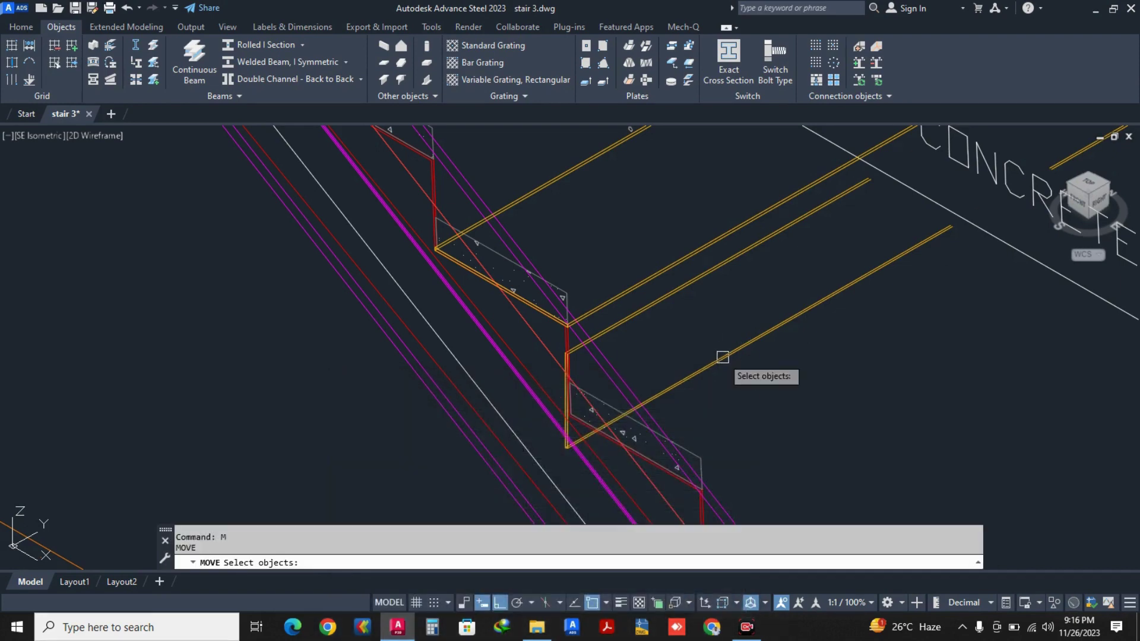
click(571, 358)
scroll(528, 344, up, 5)
key(Return)
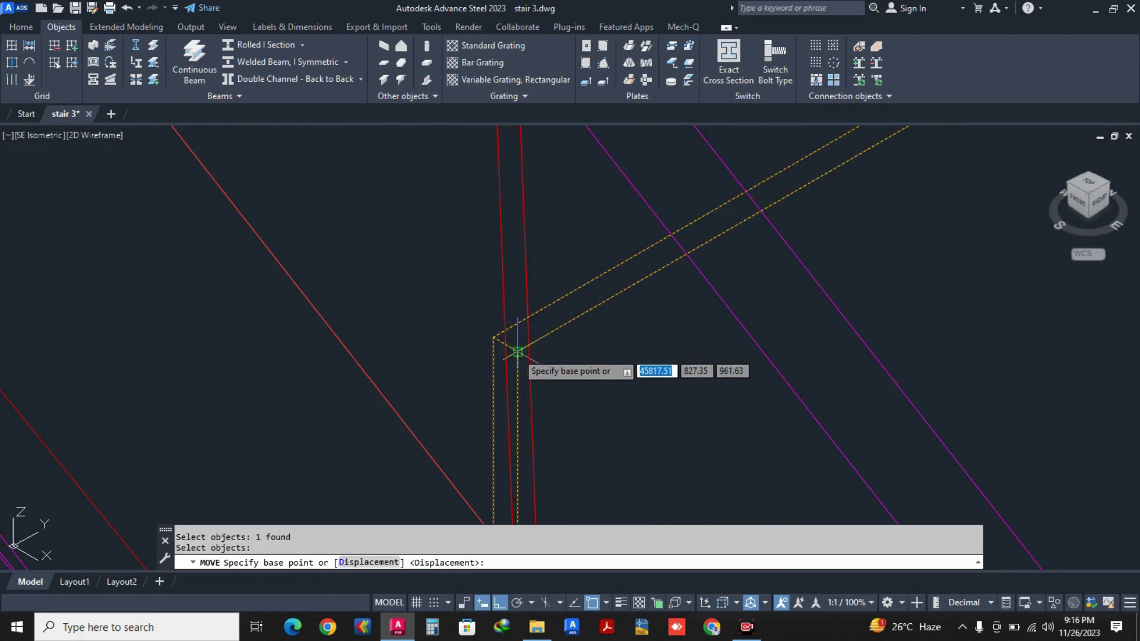
click(528, 344)
scroll(517, 325, down, 3)
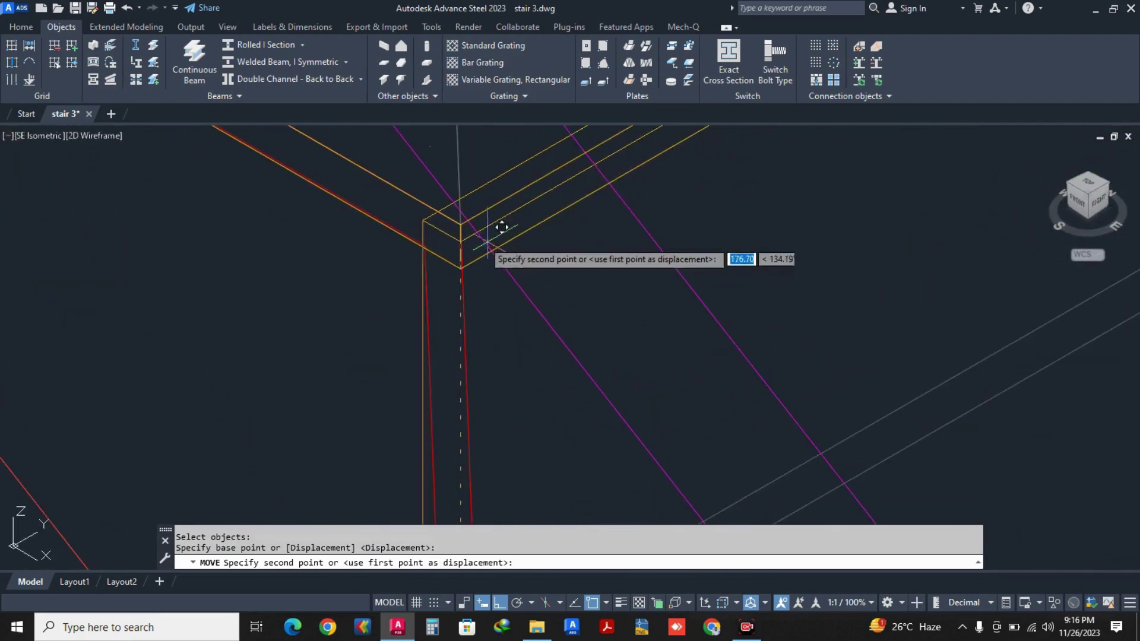
key(Escape)
Select both the riser and tread plates and set their Length Y to 1606 mm in Advance Properties.
shift+middle_drag(467, 242, 526, 273)
scroll(526, 272, down, 5)
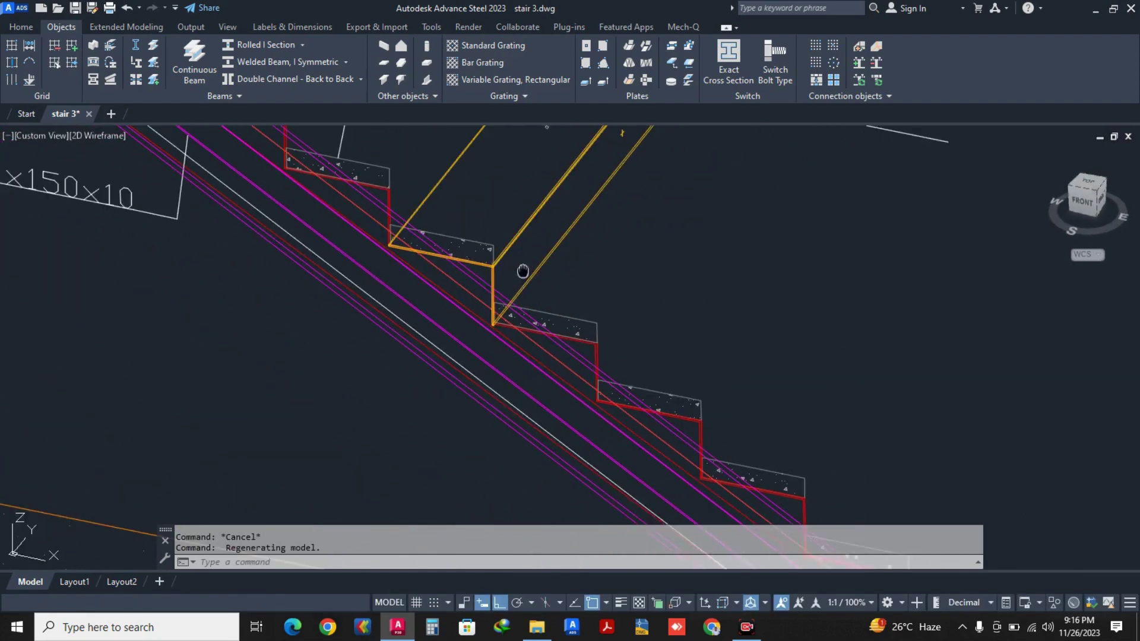
click(542, 325)
click(517, 272)
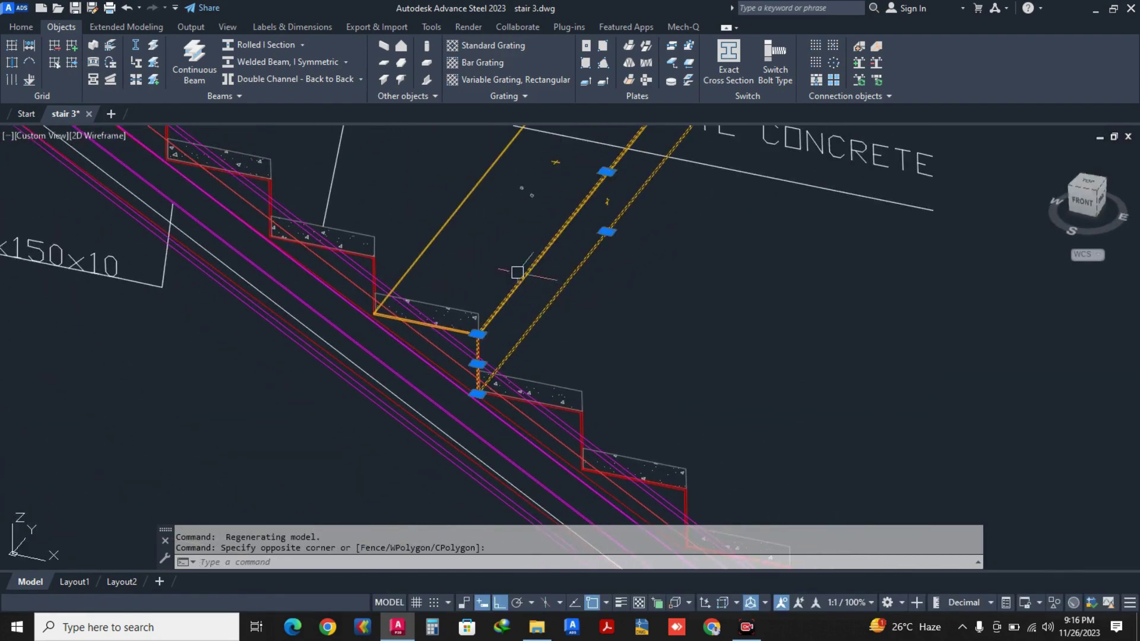
click(458, 204)
right_click(484, 173)
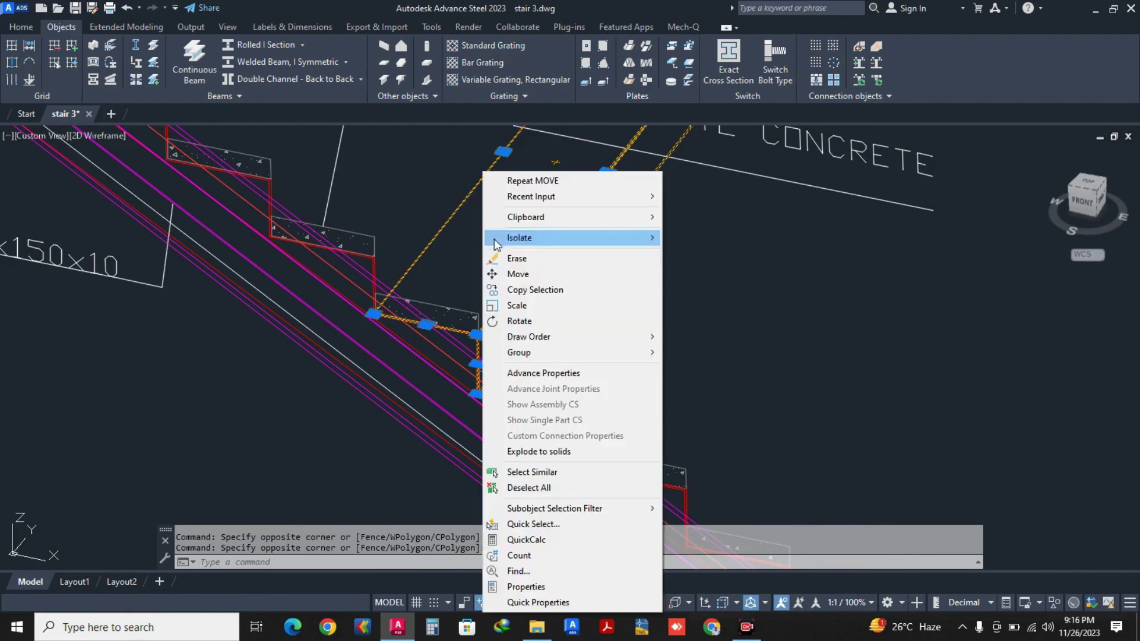
click(545, 373)
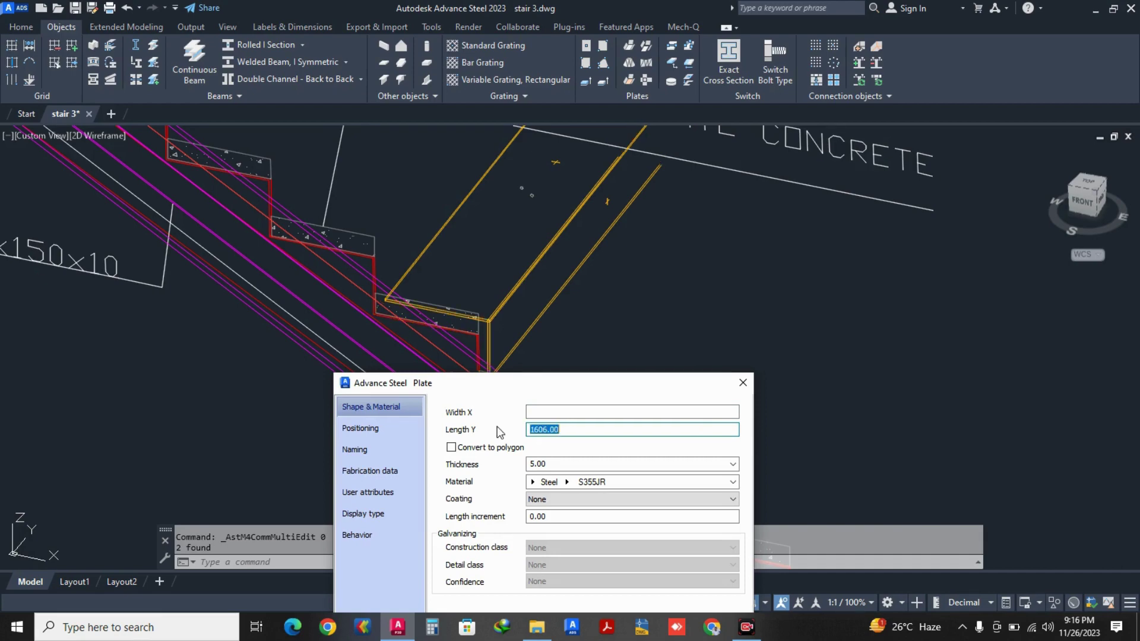
click(737, 389)
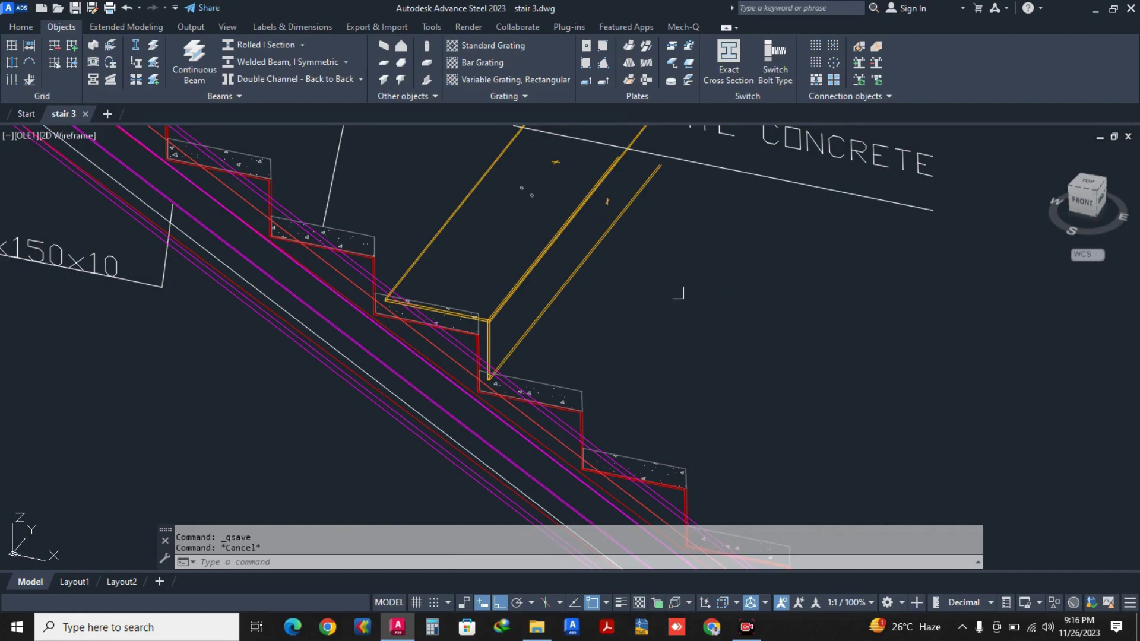
Switch to the SE isometric view and erase the exposed aggregate concrete label with its leader beside the plates.
scroll(678, 293, down, 5)
scroll(604, 320, up, 8)
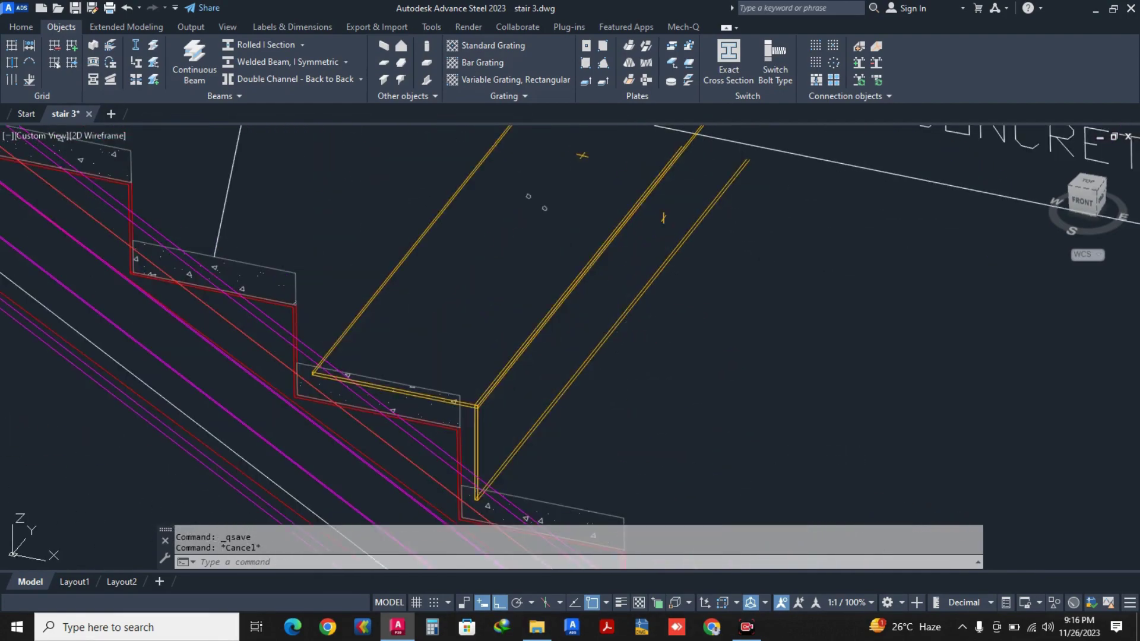
click(1093, 190)
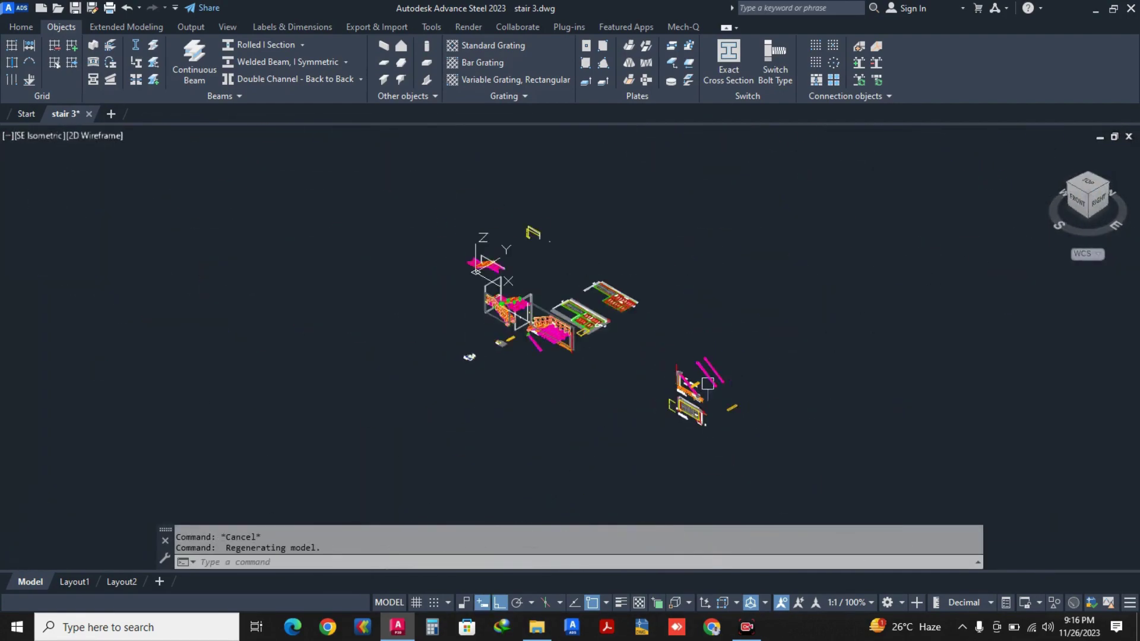
scroll(707, 383, up, 10)
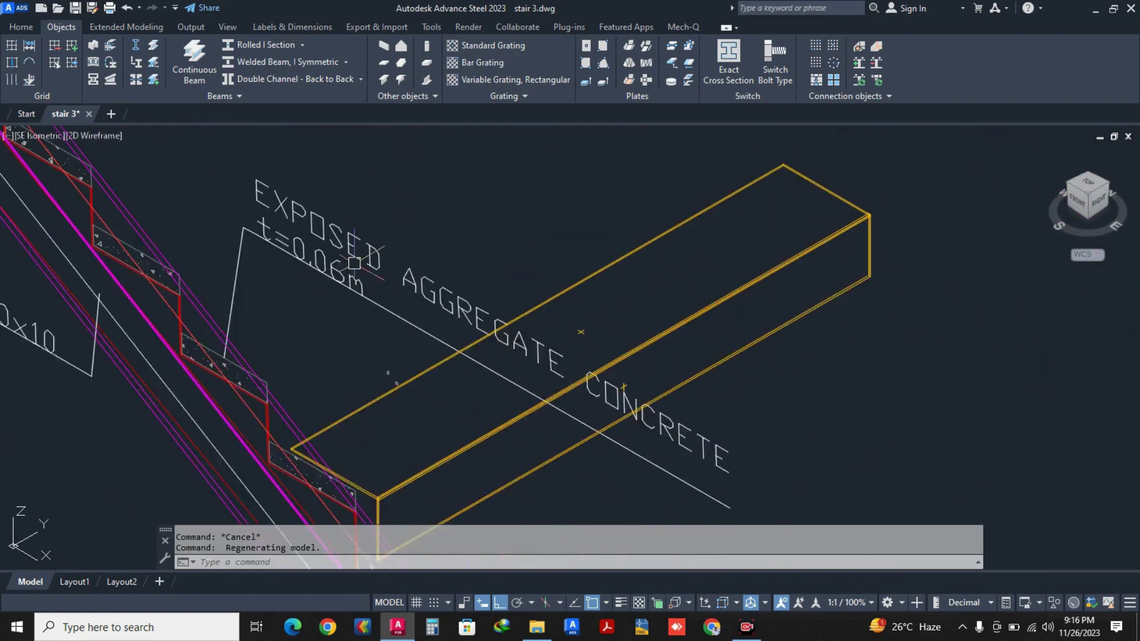
click(354, 262)
text(e)
key(Return)
Connect the riser and tread plates along their shared edge with a folded plate relation, keeping the default settings.
click(780, 343)
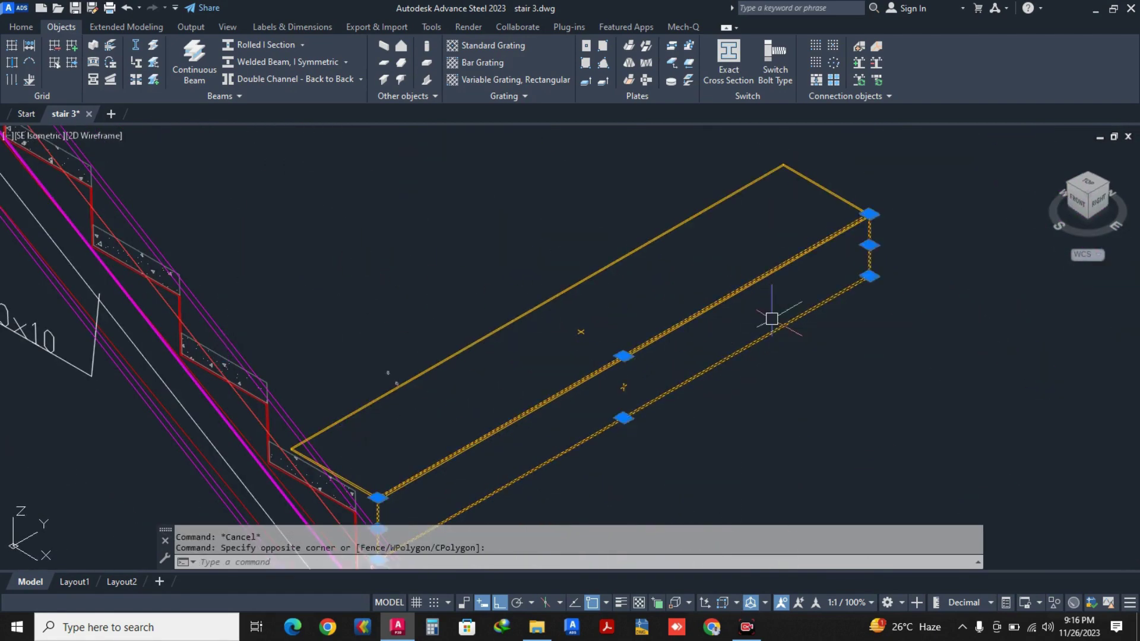
key(Escape)
click(20, 27)
click(61, 26)
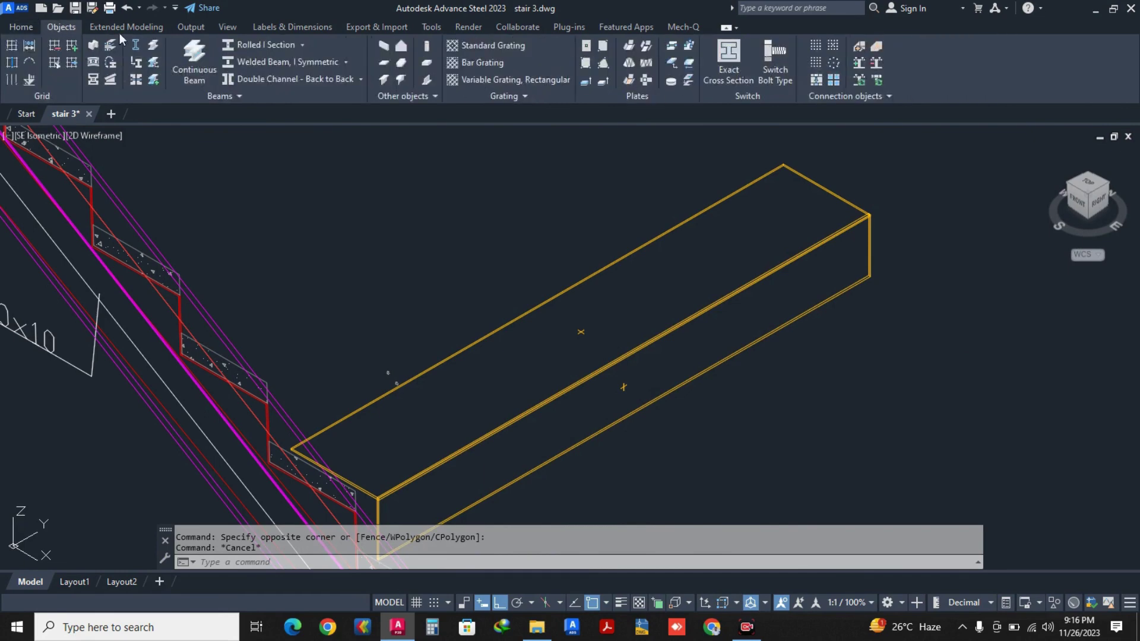
click(636, 49)
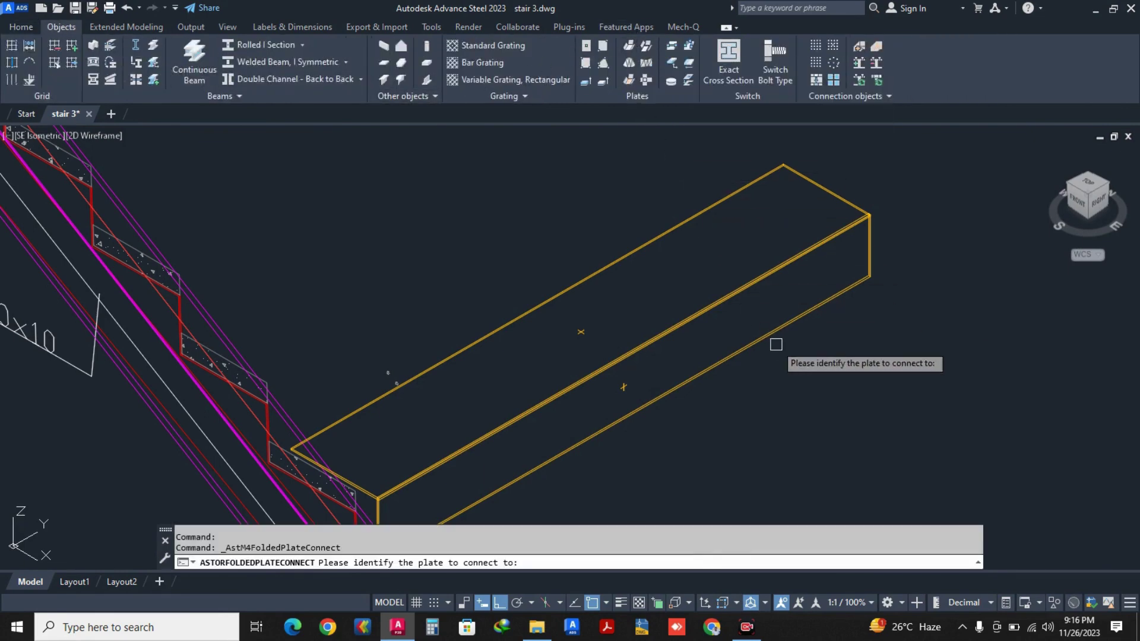
click(707, 224)
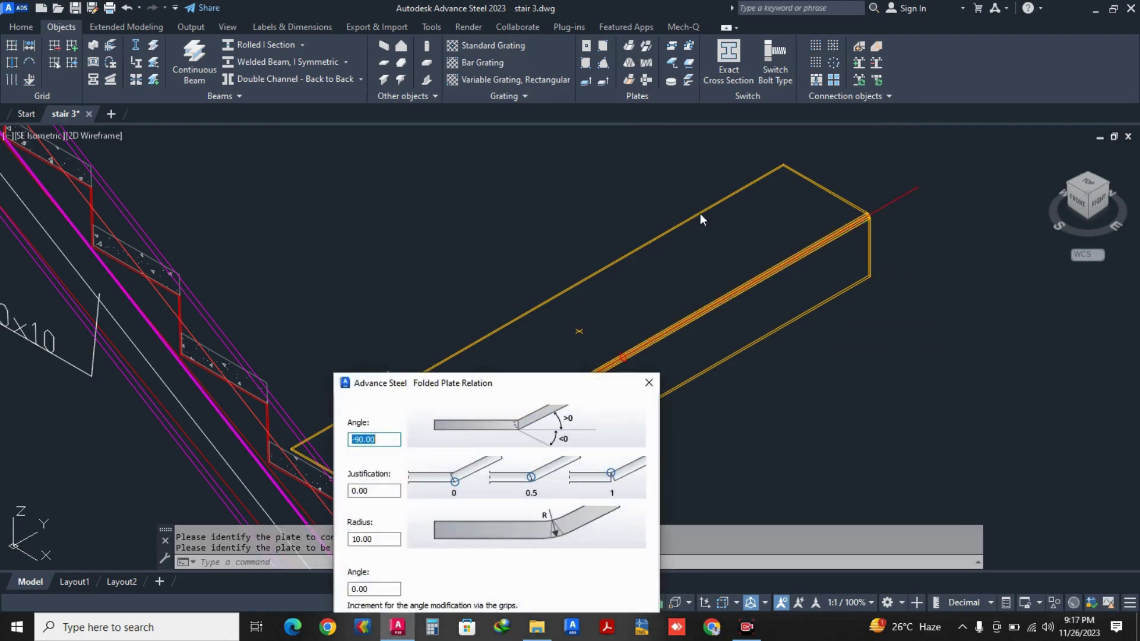
click(645, 384)
Inspect the folded tread and riser joint in the Shaded visual style from several angles, and restore 2D Wireframe.
middle_drag(509, 438, 560, 374)
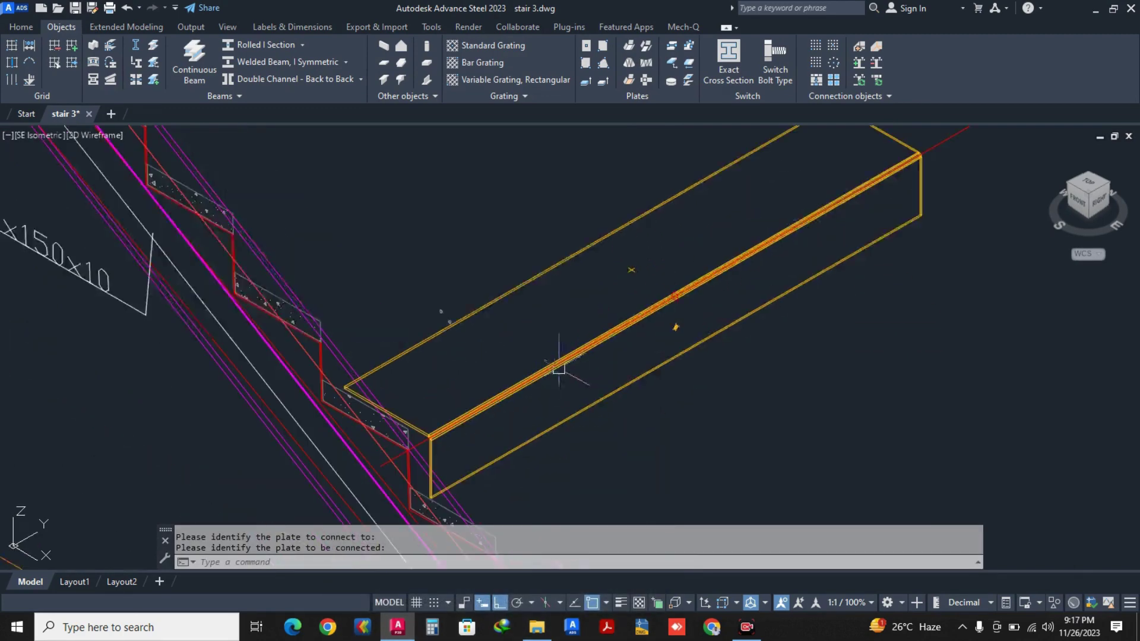
scroll(469, 411, up, 5)
shift+middle_drag(469, 411, 509, 356)
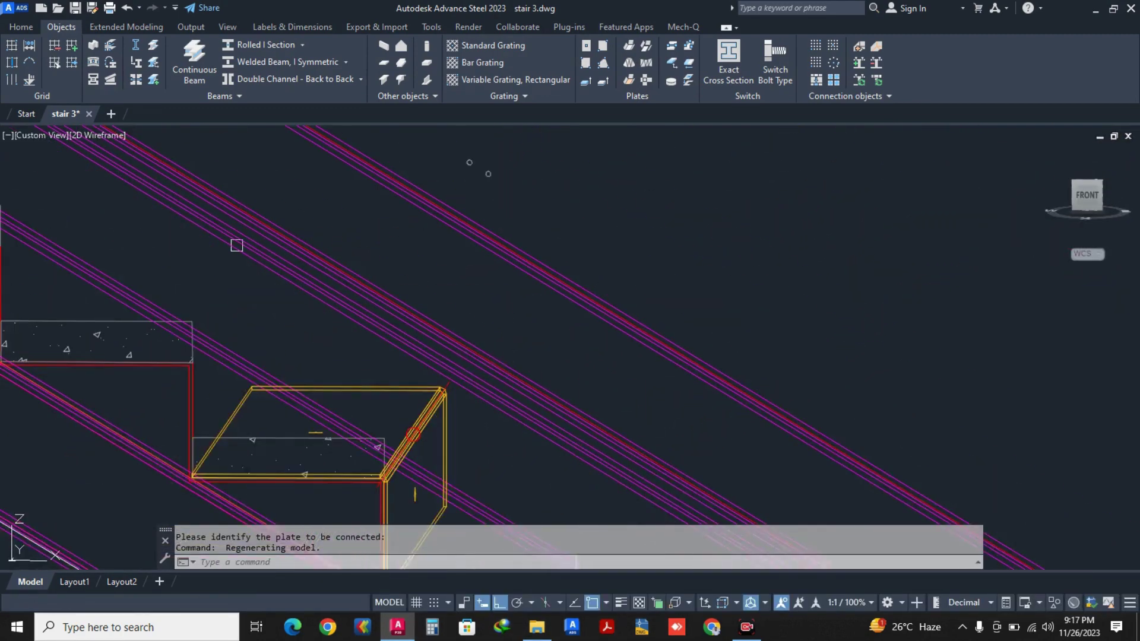
click(102, 138)
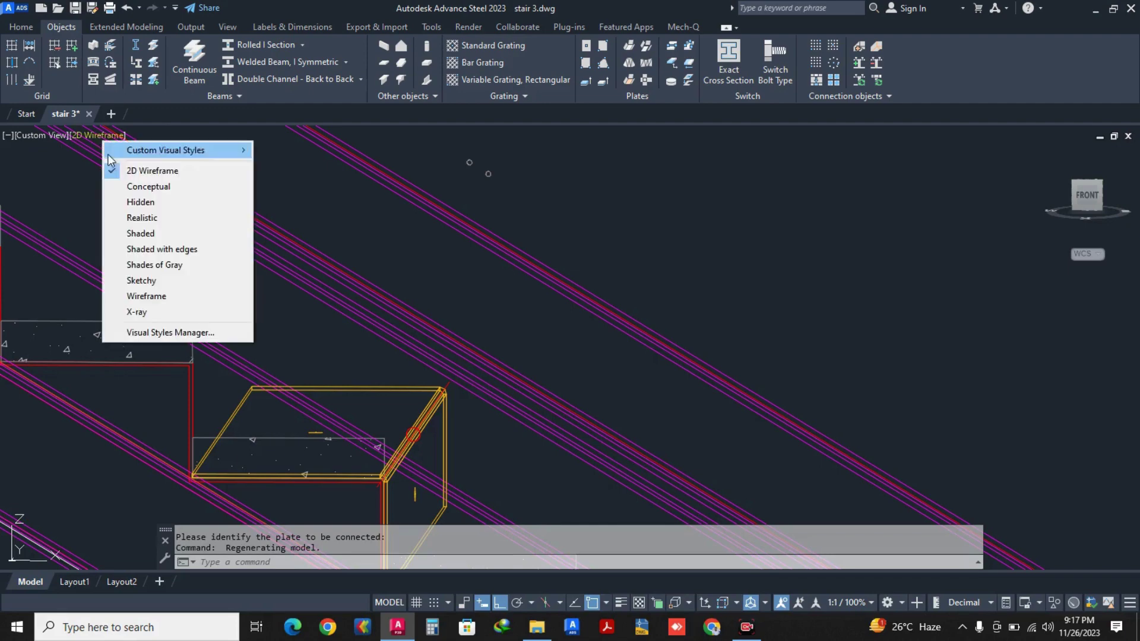
click(140, 233)
scroll(223, 273, down, 2)
scroll(300, 397, up, 5)
mouse_move(306, 413)
shift+middle_down()
mouse_move(333, 385)
mouse_move(313, 425)
shift+middle_up()
scroll(318, 415, down, 5)
shift+middle_drag(429, 348, 111, 249)
scroll(431, 354, down, 4)
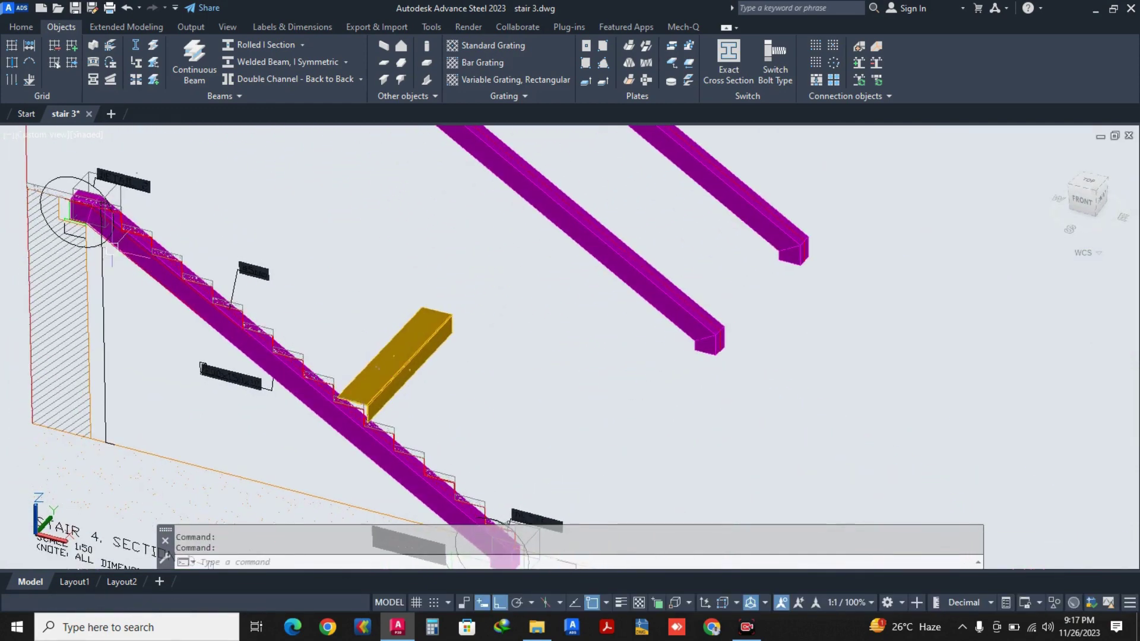
click(86, 135)
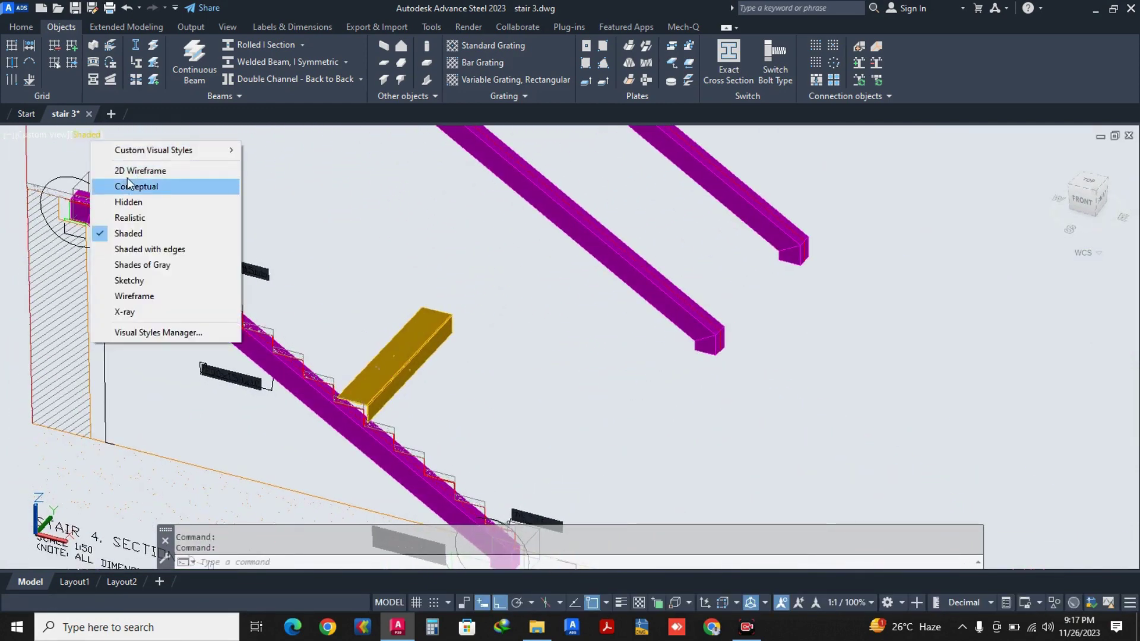
click(127, 171)
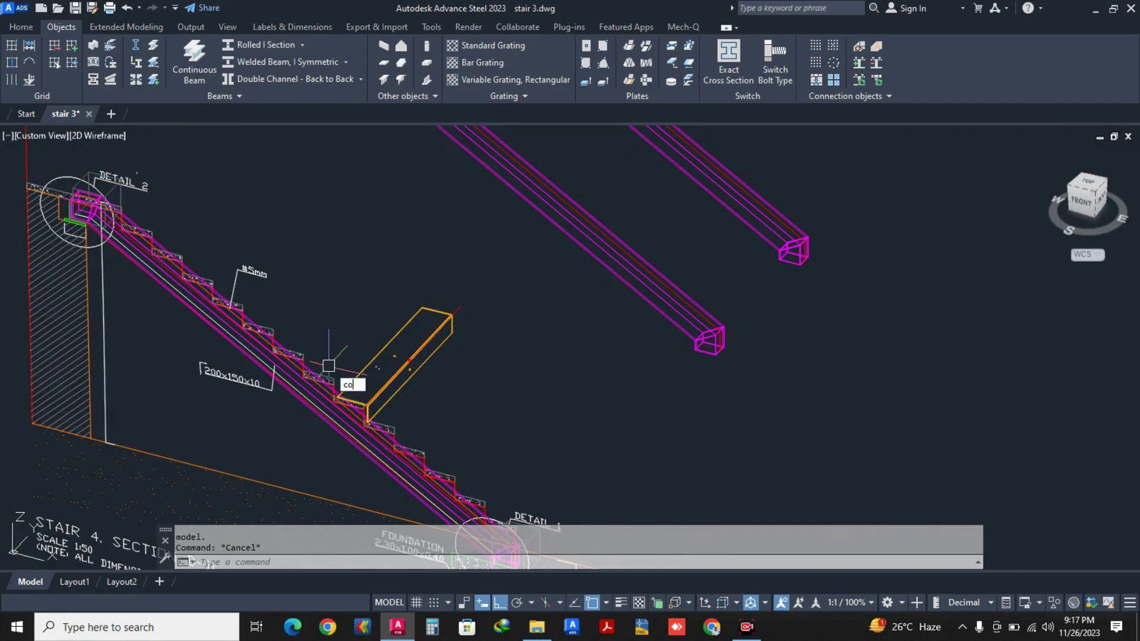
Copy the folded tread and riser plates from the section stringer's bottom outer corner to the matching corner of the separate front stringer.
key(Return)
scroll(422, 348, up, 4)
click(414, 287)
click(371, 264)
scroll(479, 308, down, 2)
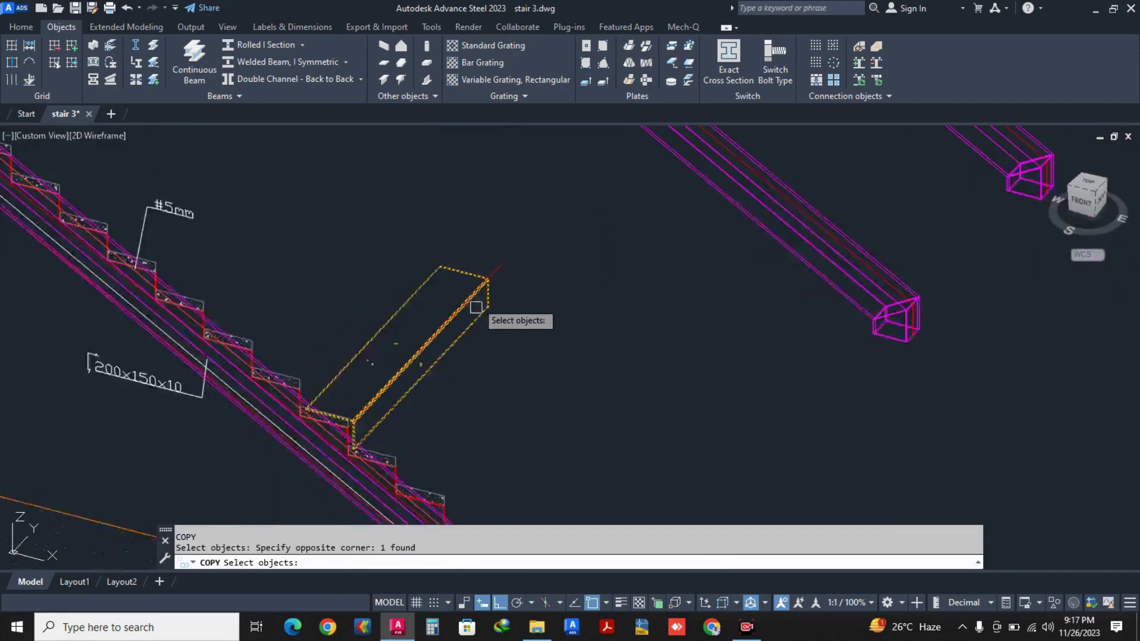
scroll(469, 279, down, 3)
scroll(514, 469, up, 5)
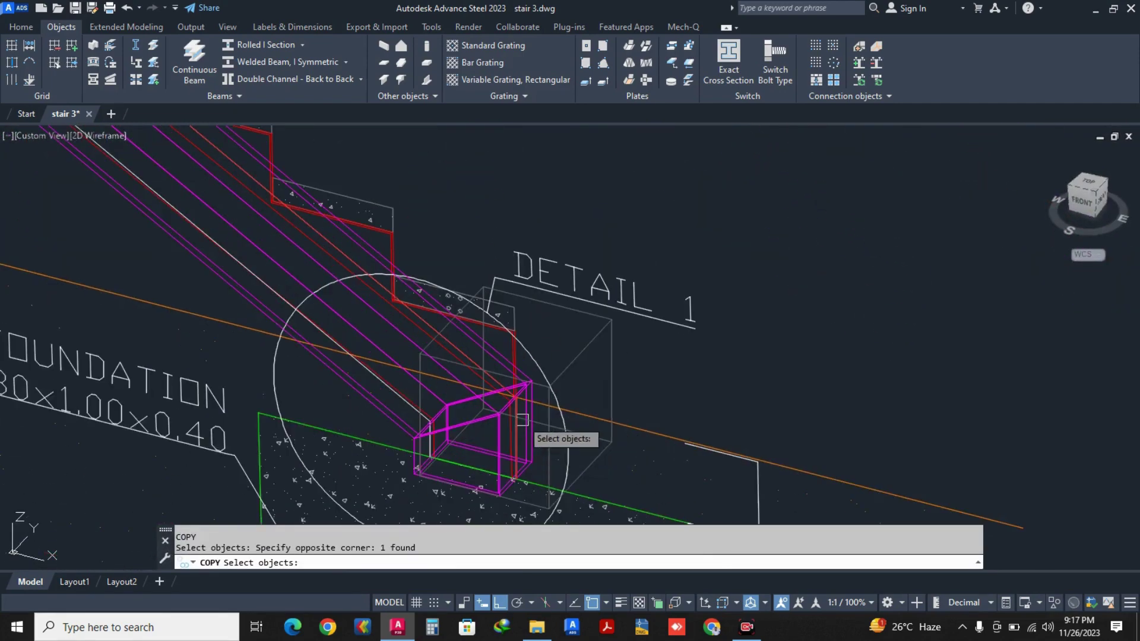
shift+middle_drag(522, 419, 489, 419)
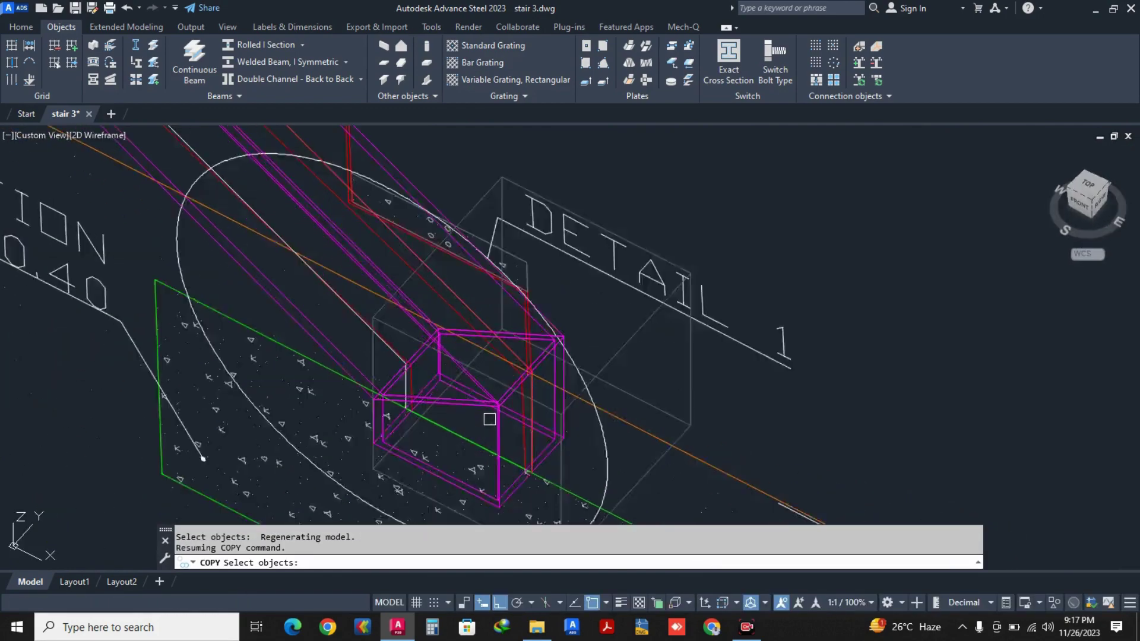
scroll(493, 404, up, 5)
key(Return)
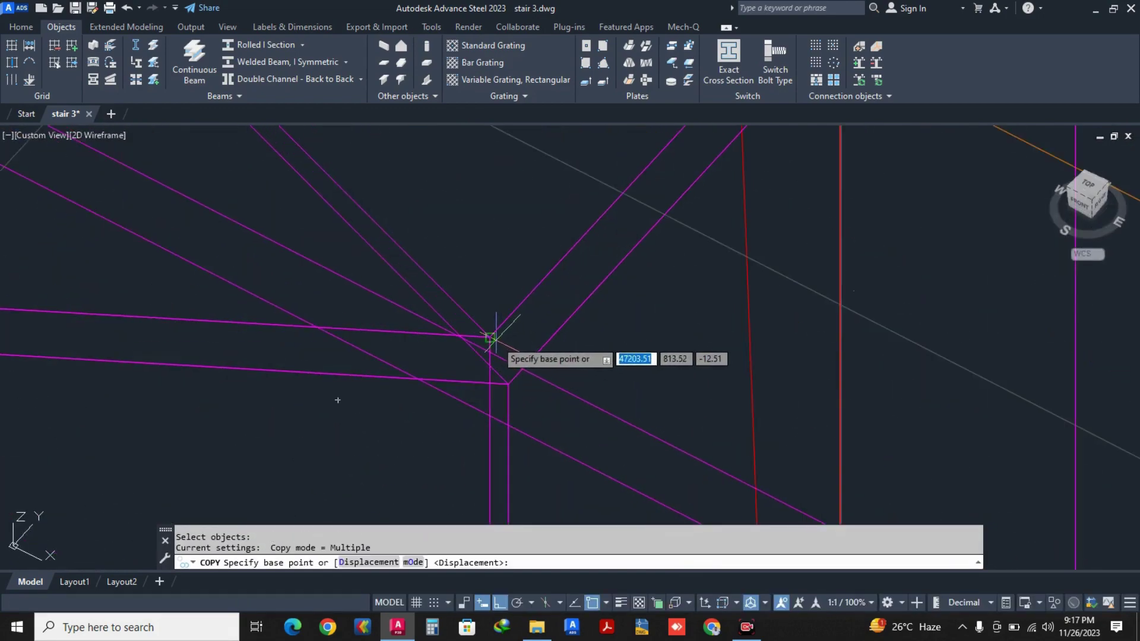
scroll(489, 332, down, 5)
scroll(451, 377, up, 6)
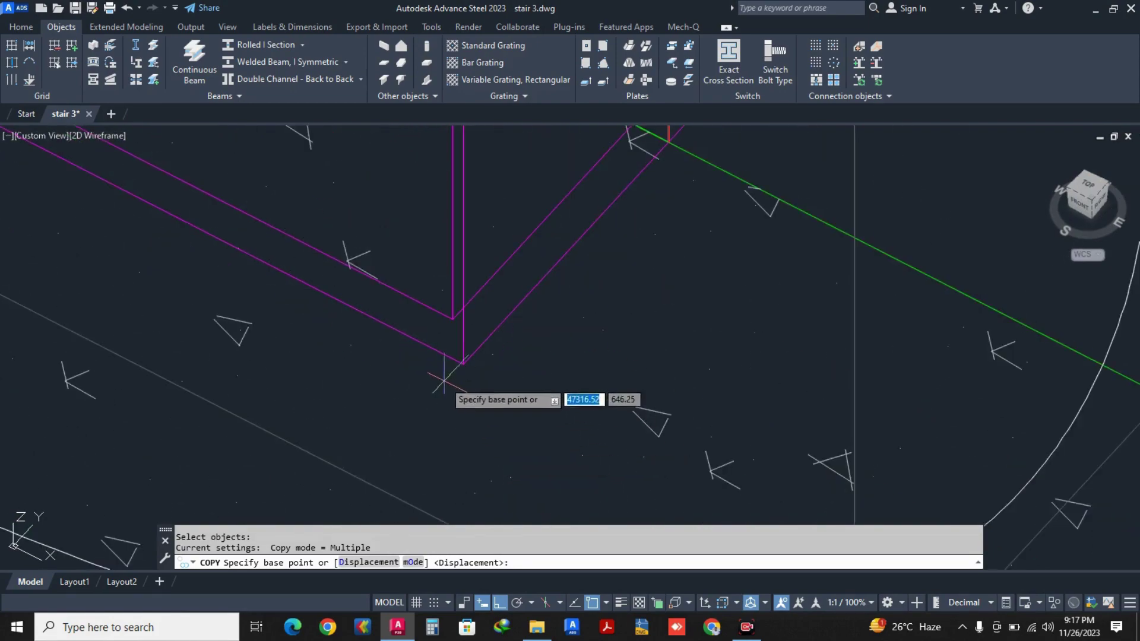
click(463, 363)
scroll(463, 359, down, 5)
middle_drag(463, 357, 507, 433)
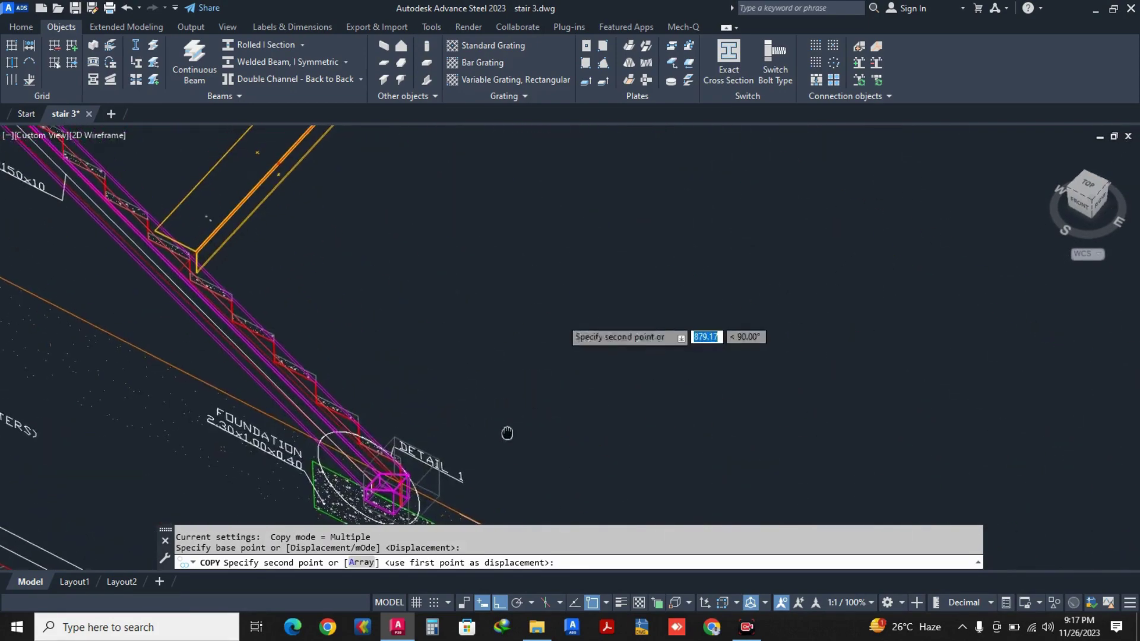
scroll(579, 321, up, 8)
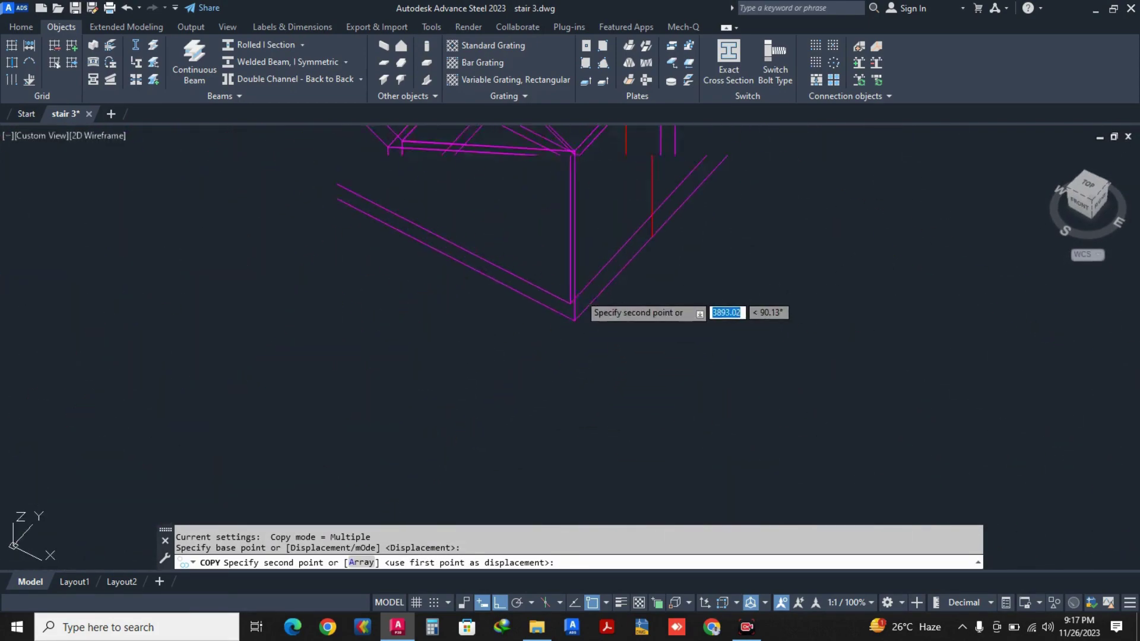
scroll(574, 306, up, 2)
click(579, 324)
key(Escape)
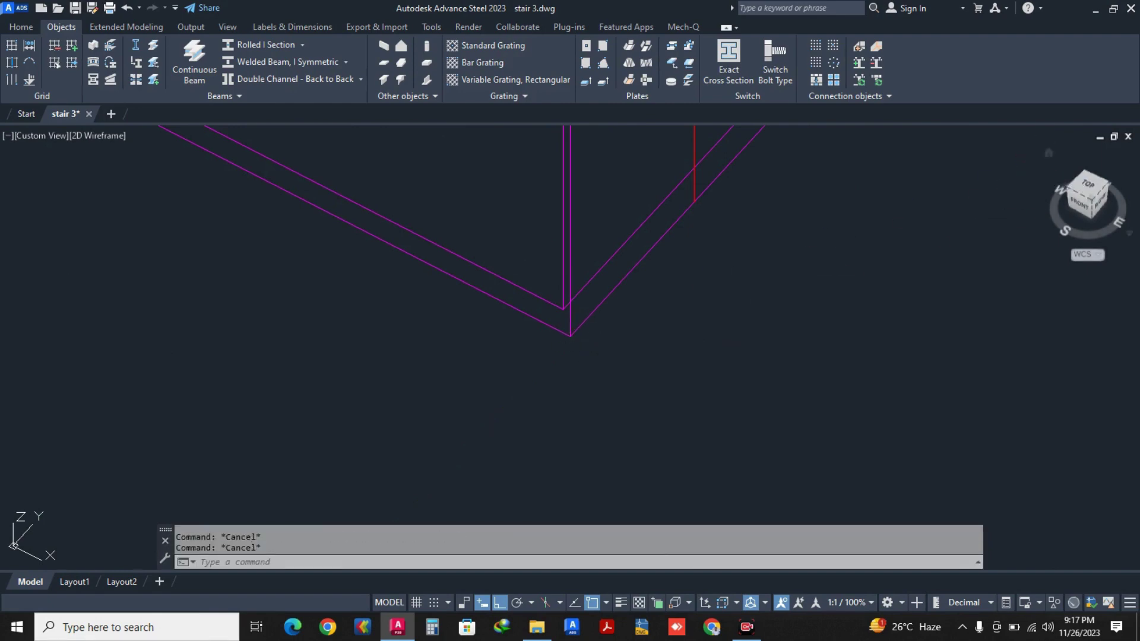
key(Escape)
Switch to the Top view of the stringers and set the UCS to Top.
click(1088, 189)
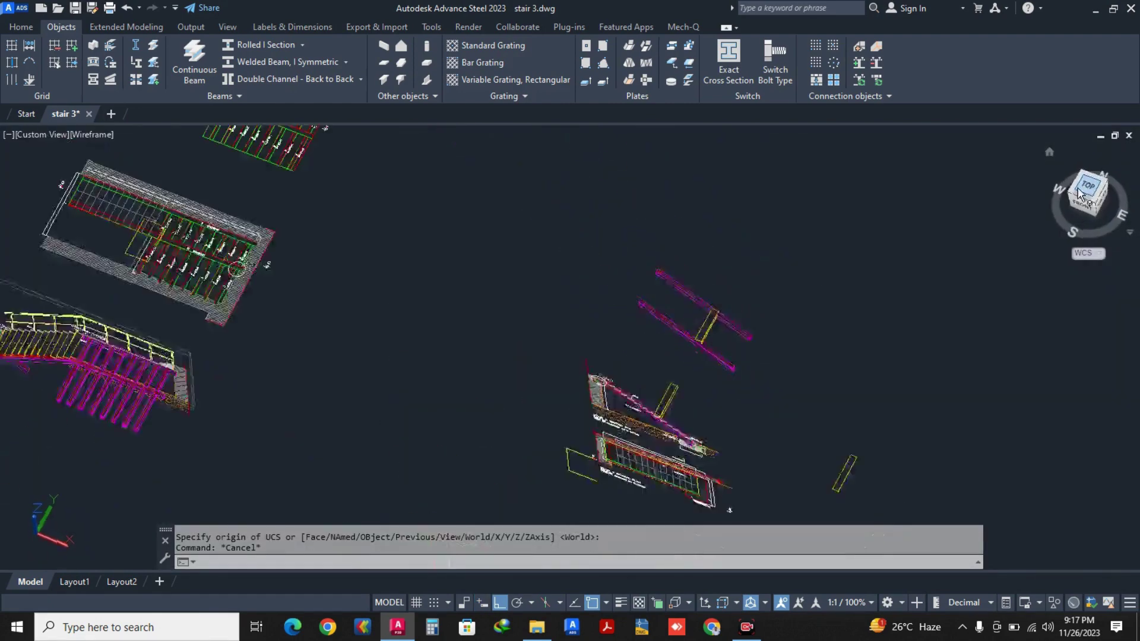
text(ucs)
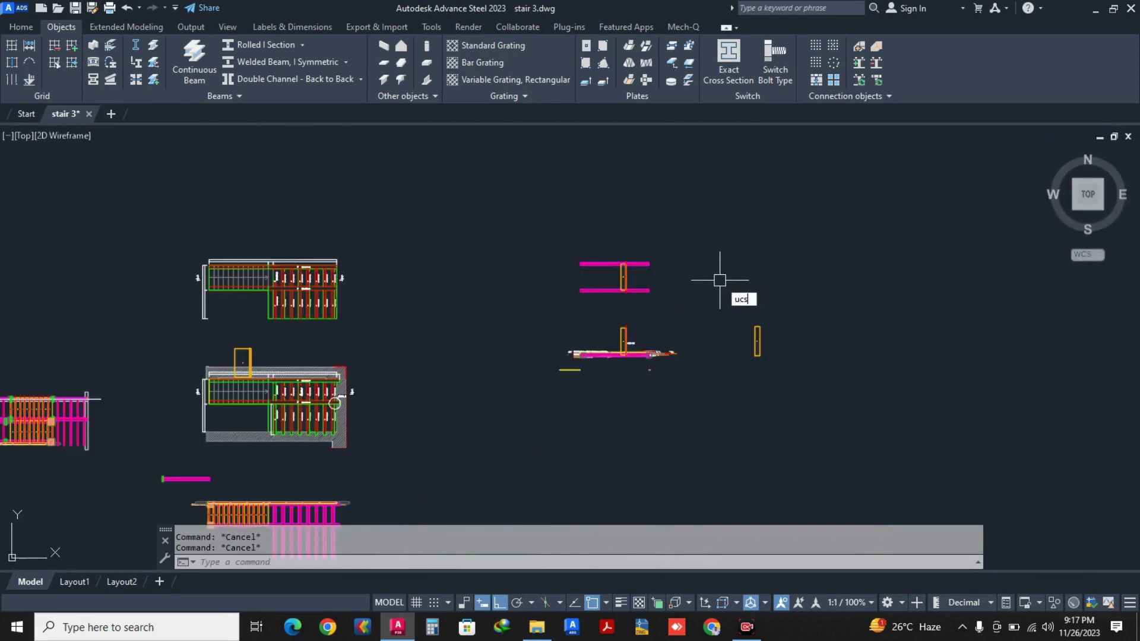
key(Return)
text(top)
key(Return)
scroll(634, 284, up, 4)
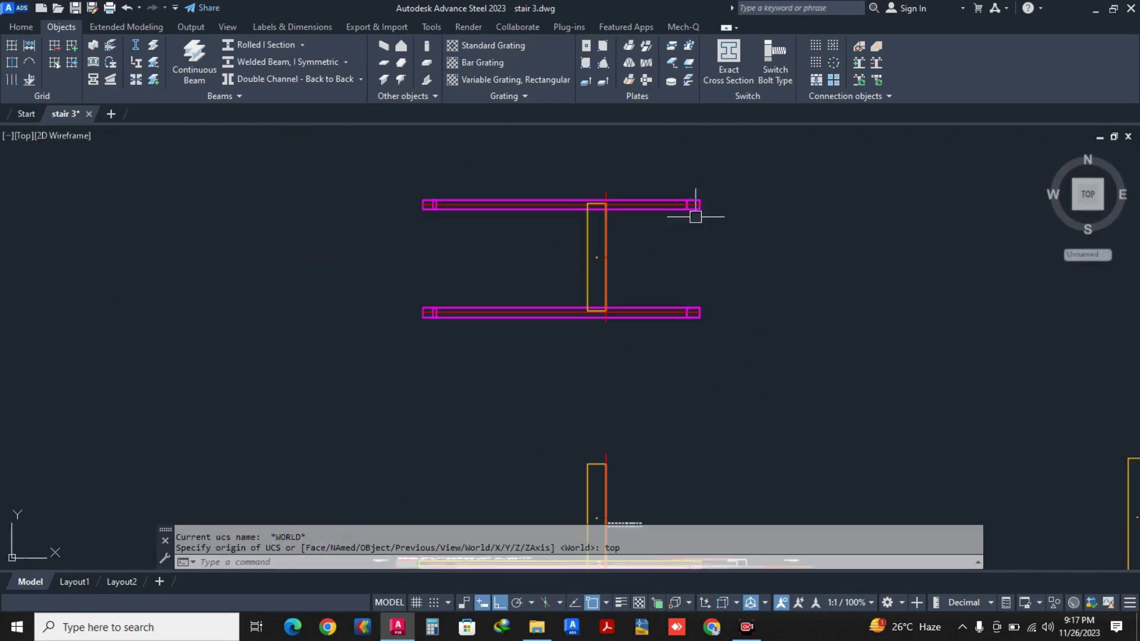
key(Escape)
key(Escape)
Move the folded tread and riser plates from their upper corner onto the upper stringer's centreline.
text(m)
key(Return)
scroll(634, 248, up, 3)
drag(638, 253, 398, 285)
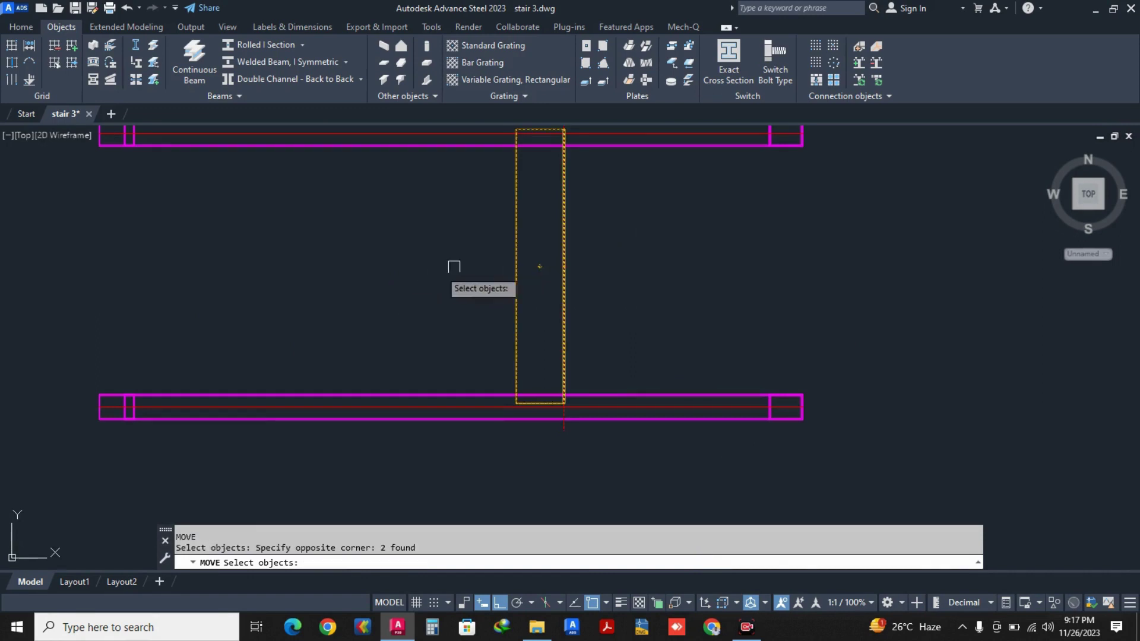
scroll(534, 211, up, 5)
scroll(321, 196, up, 5)
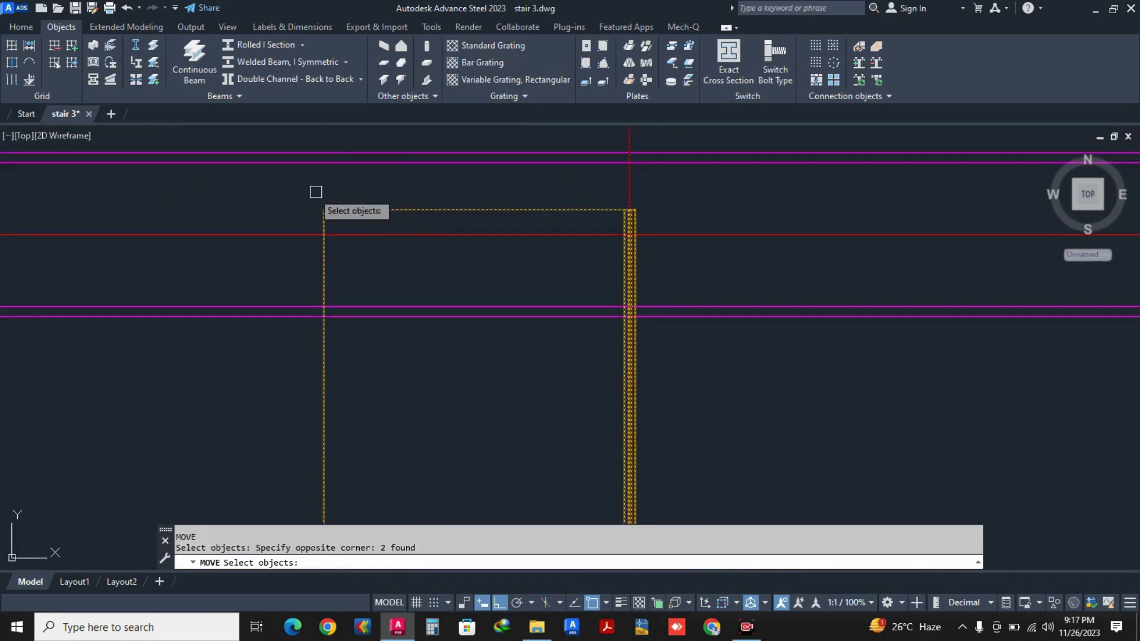
key(Return)
click(347, 196)
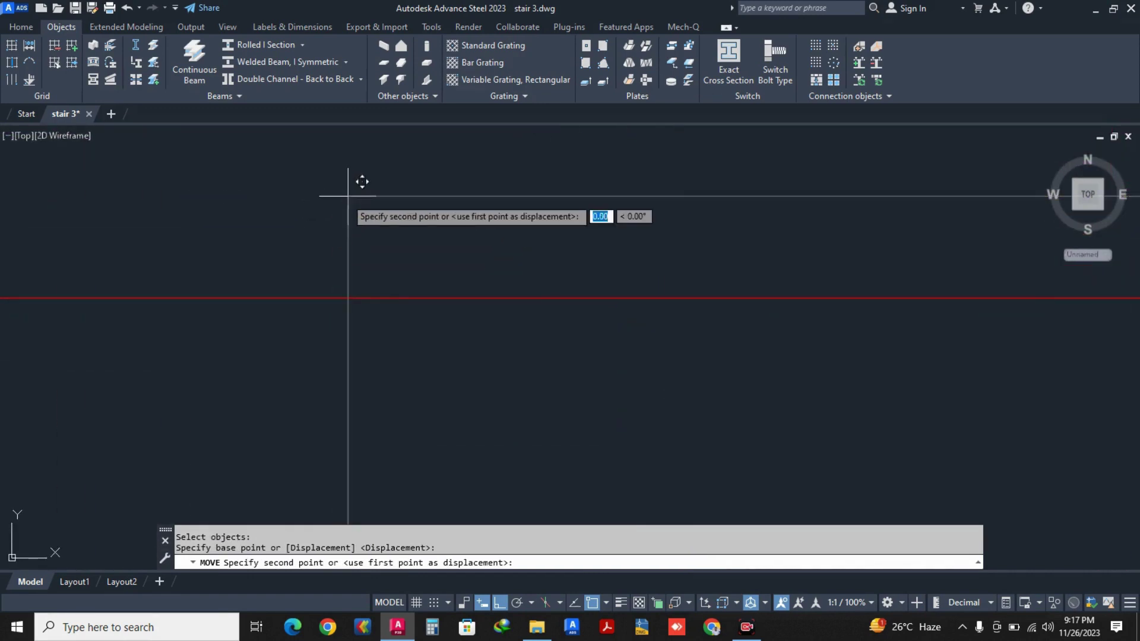
click(350, 293)
key(Escape)
scroll(891, 252, down, 3)
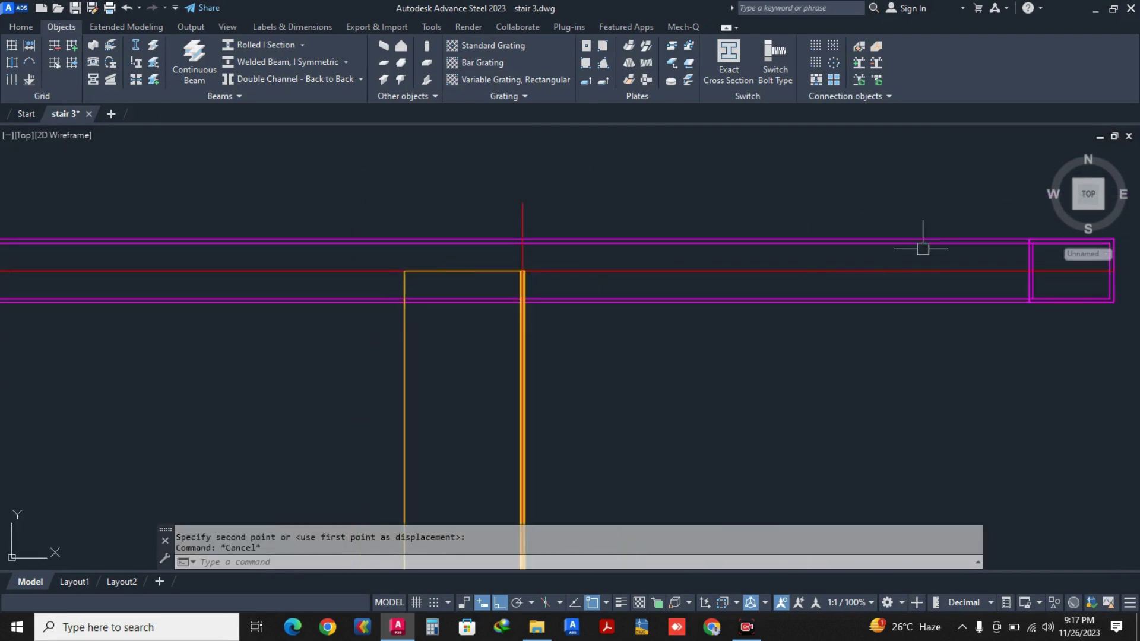
Restore the World UCS and switch the model to the SE Isometric view.
text(ucs)
key(Return)
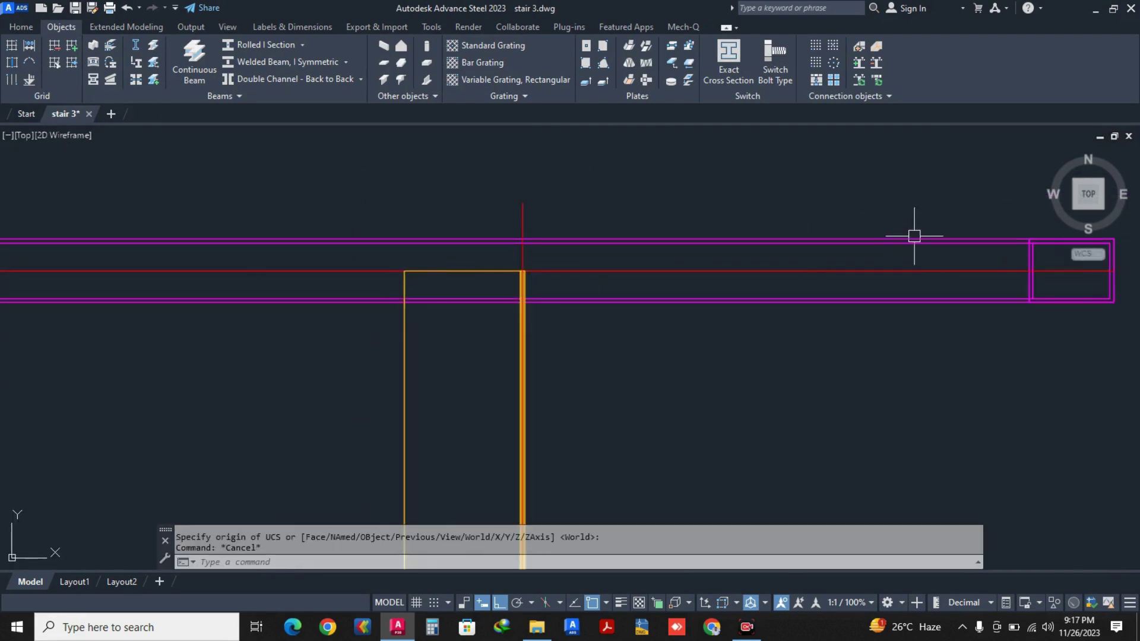
click(1102, 209)
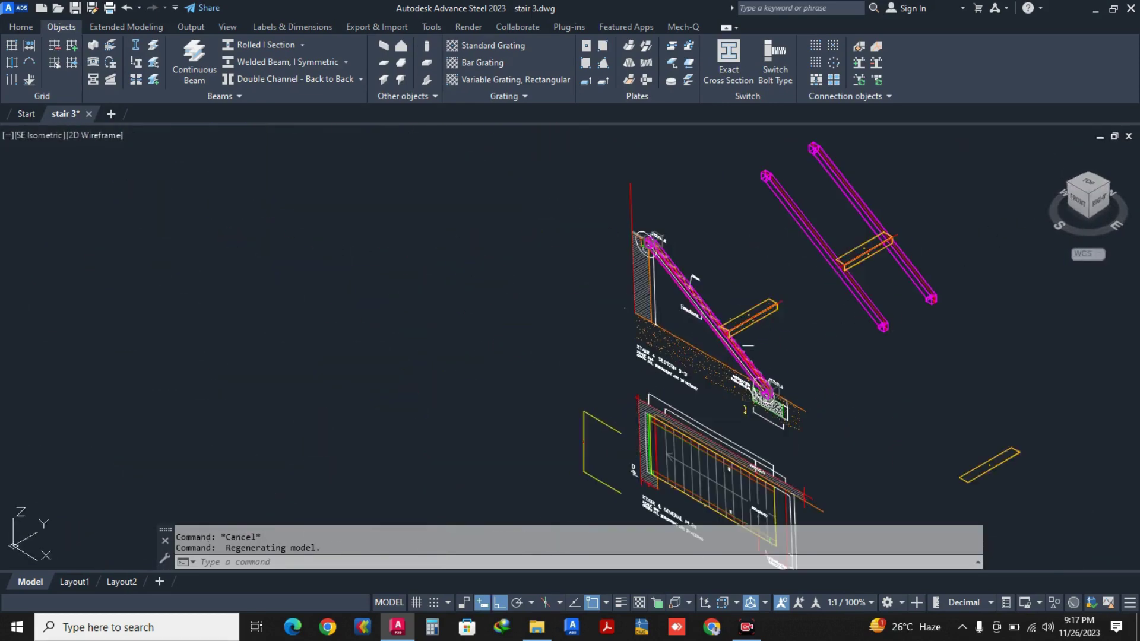
scroll(836, 256, up, 5)
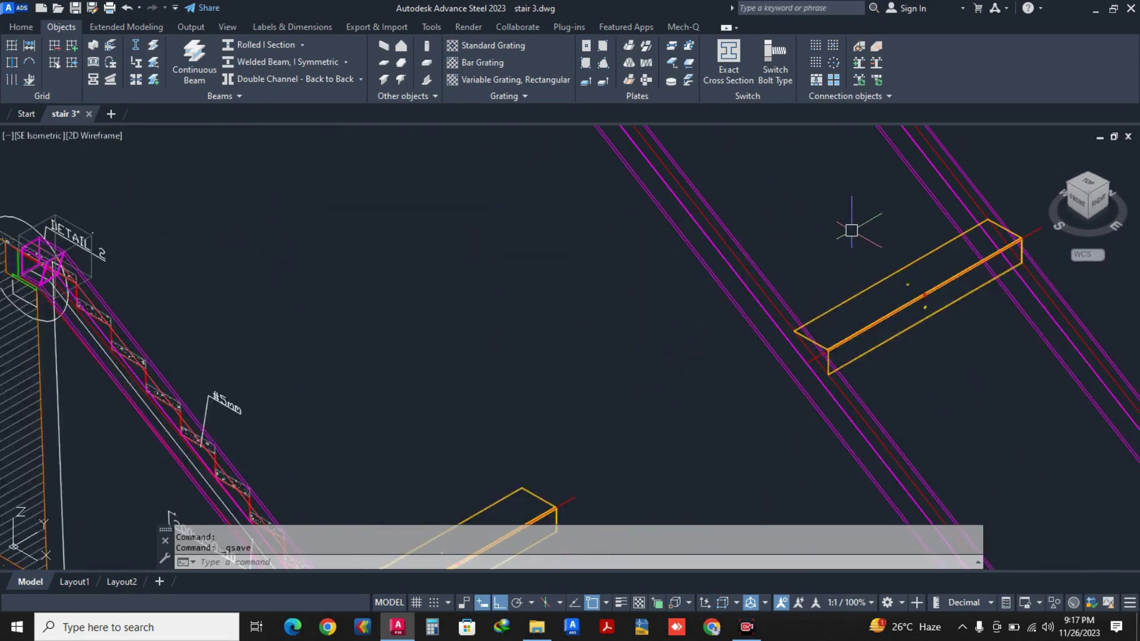
Copy the folded tread and riser plates one step up the stringers, from the riser's bottom corner to the tread's back corner.
key(Return)
scroll(886, 339, up, 4)
click(886, 337)
click(827, 224)
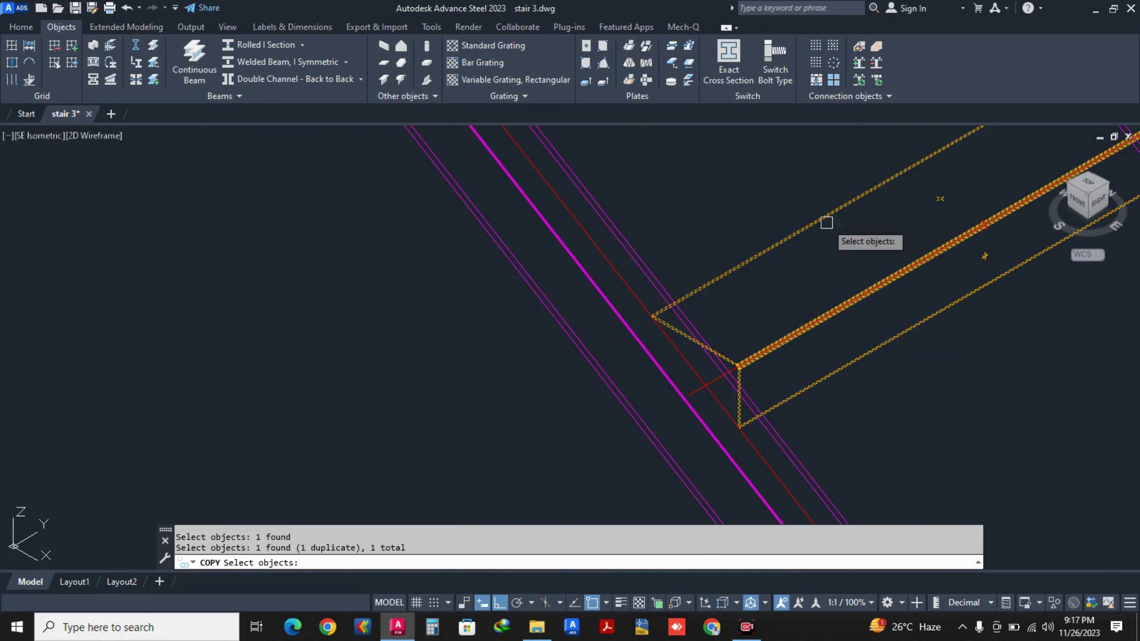
scroll(730, 425, up, 6)
scroll(730, 425, up, 3)
key(Return)
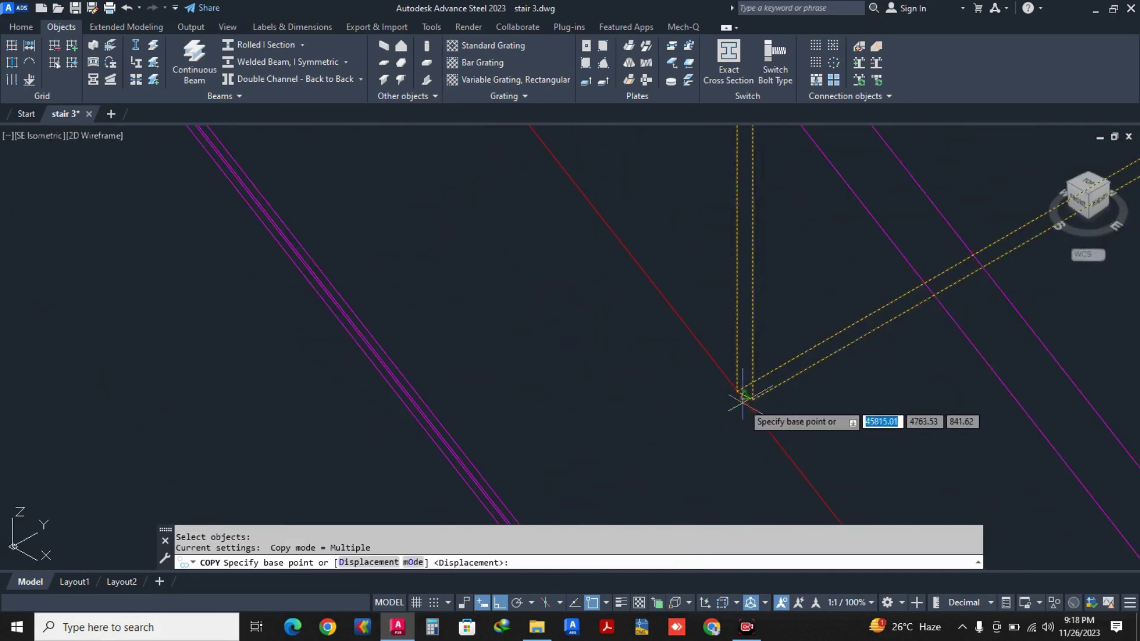
scroll(739, 383, up, 3)
click(728, 375)
scroll(722, 367, down, 7)
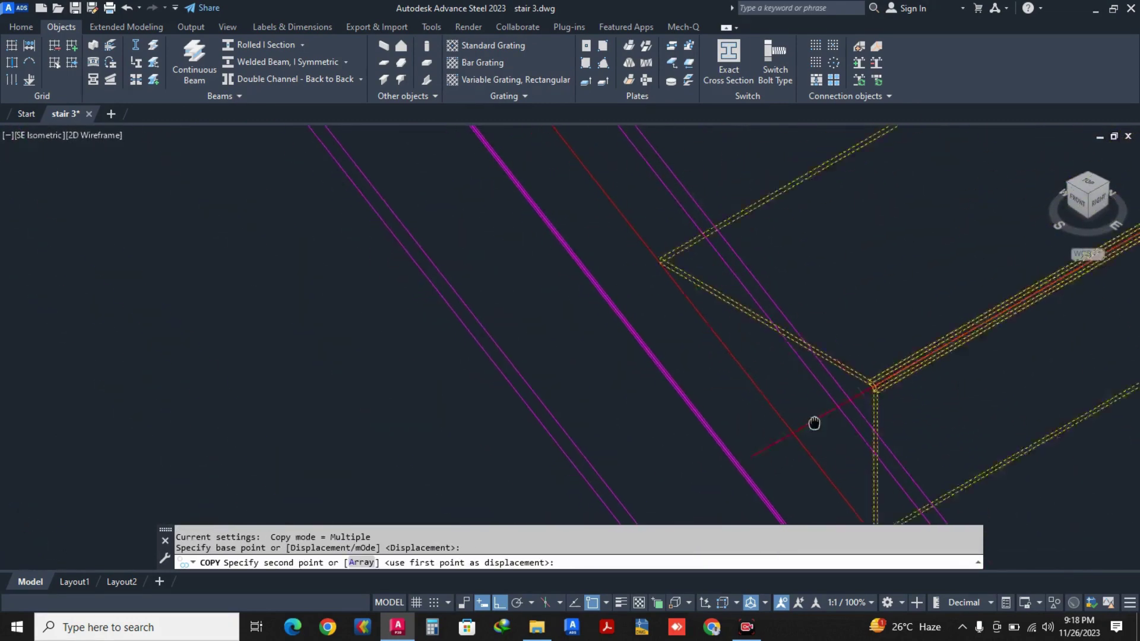
scroll(698, 288, up, 5)
scroll(656, 255, down, 3)
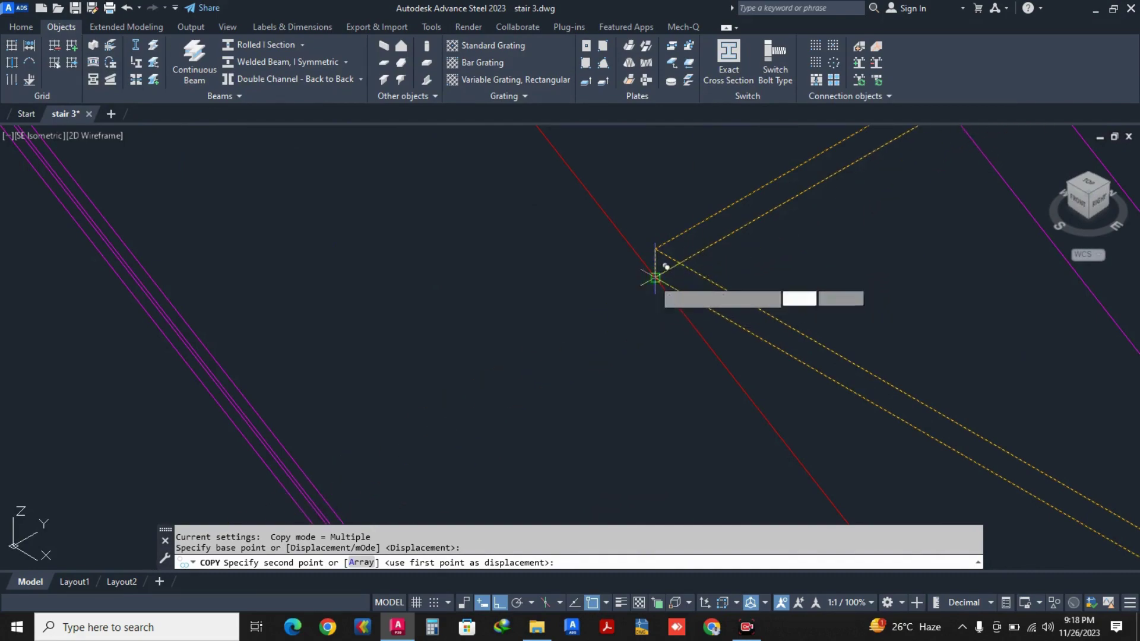
click(658, 256)
Place three more copies of the step plates up the stringers, each at the back corner of the preceding tread.
scroll(683, 249, down, 4)
scroll(673, 254, up, 2)
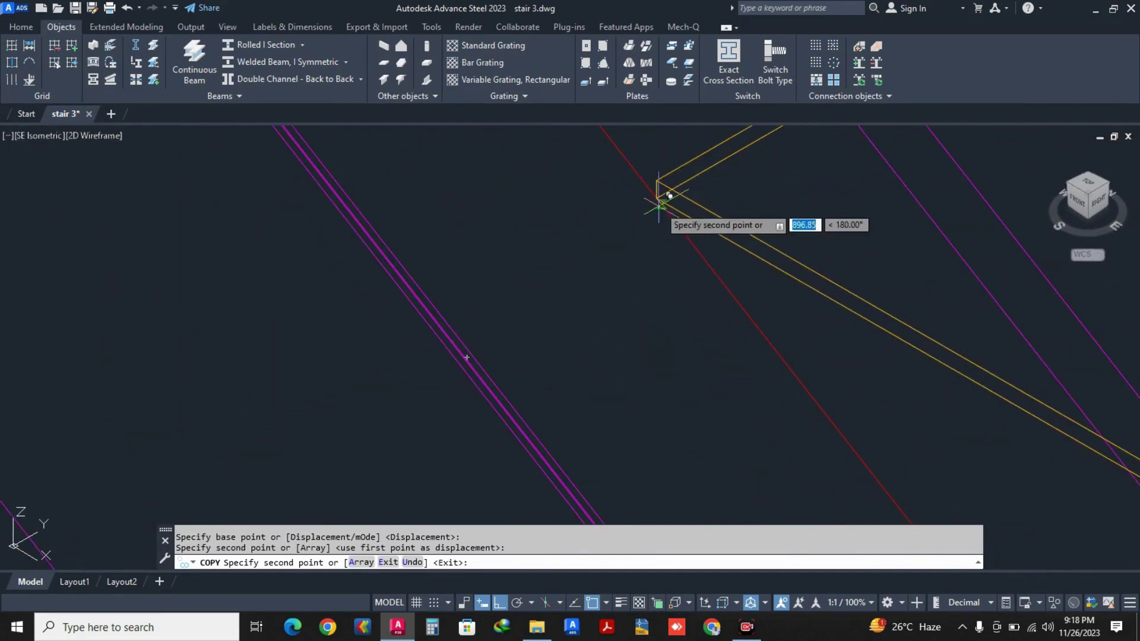
click(657, 199)
scroll(657, 200, down, 6)
middle_drag(642, 225, 745, 389)
scroll(671, 327, up, 6)
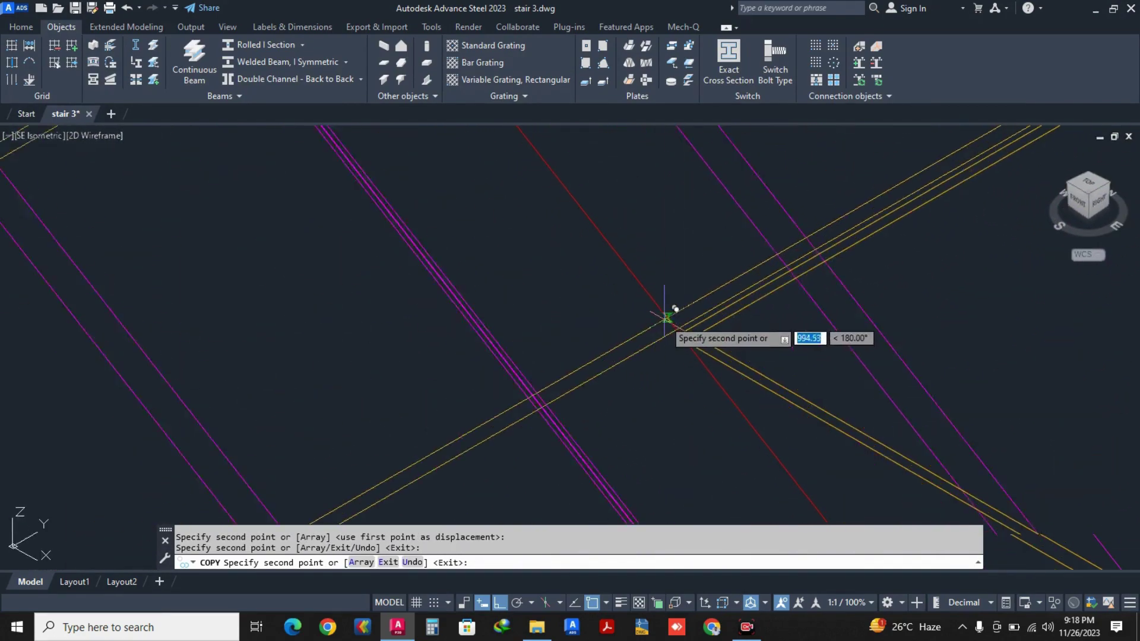
click(699, 336)
scroll(718, 356, down, 5)
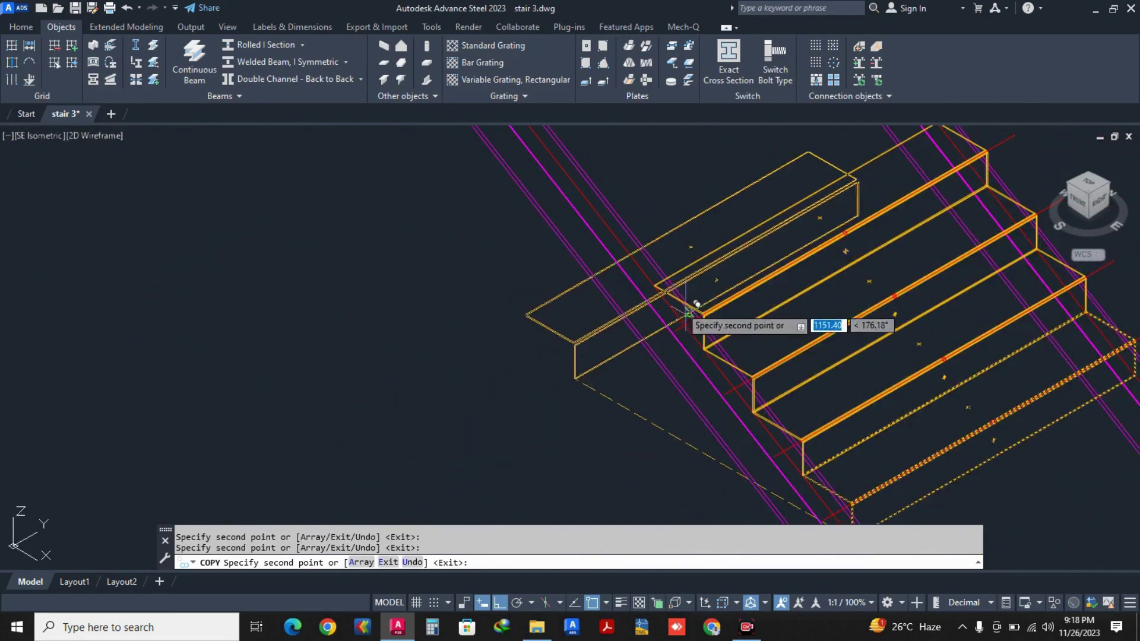
scroll(653, 263, up, 5)
scroll(641, 232, up, 5)
click(649, 194)
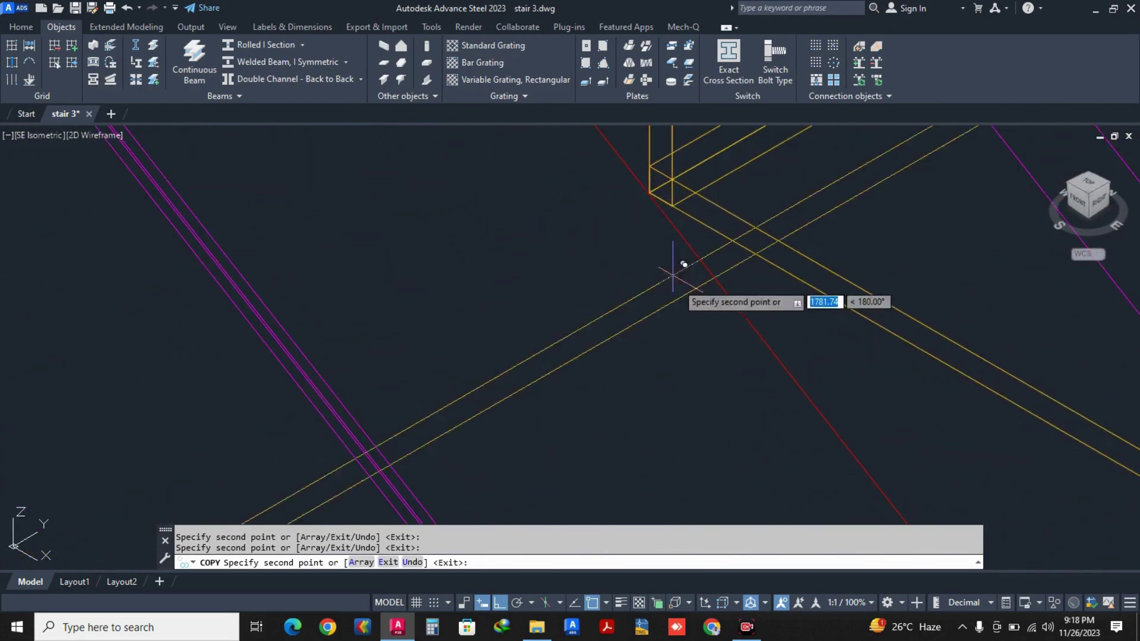
Continue copying the step plates from tread to tread up to the upper end of the stringers, and finish the Copy.
scroll(675, 285, down, 6)
middle_drag(653, 227, 628, 319)
scroll(603, 300, up, 5)
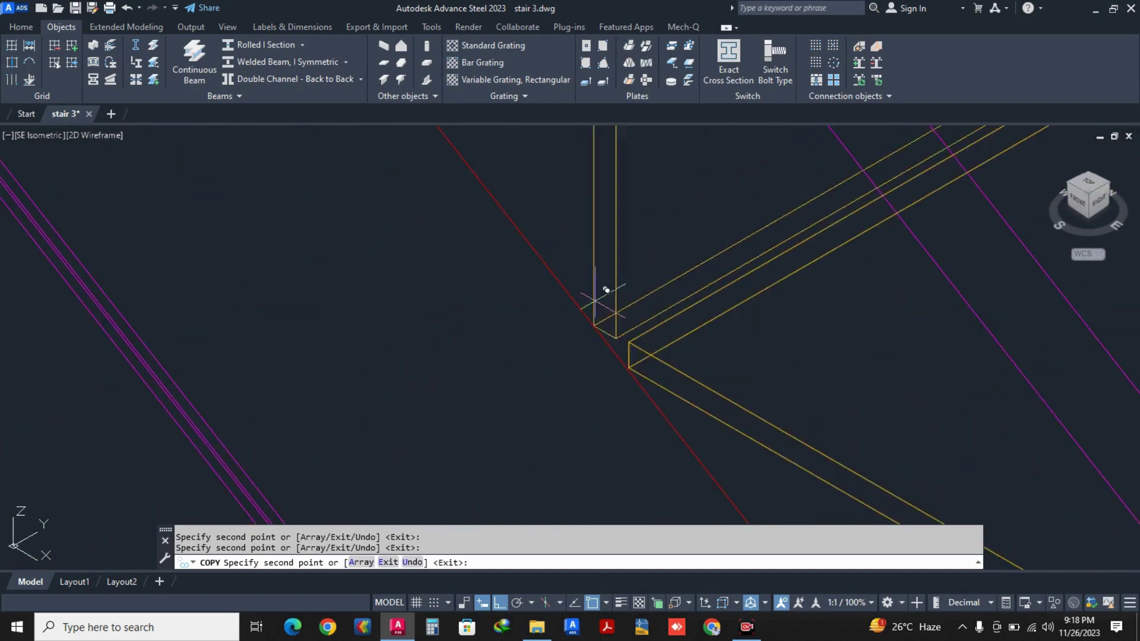
click(629, 368)
scroll(625, 359, down, 7)
middle_drag(594, 296, 671, 456)
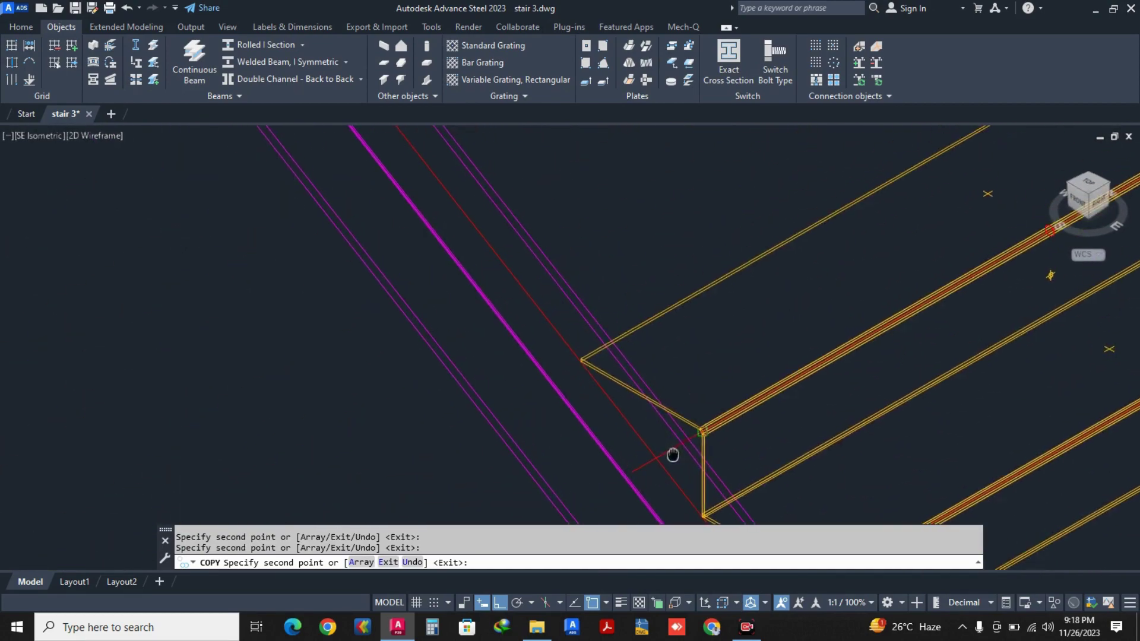
scroll(548, 353, up, 2)
scroll(564, 356, up, 7)
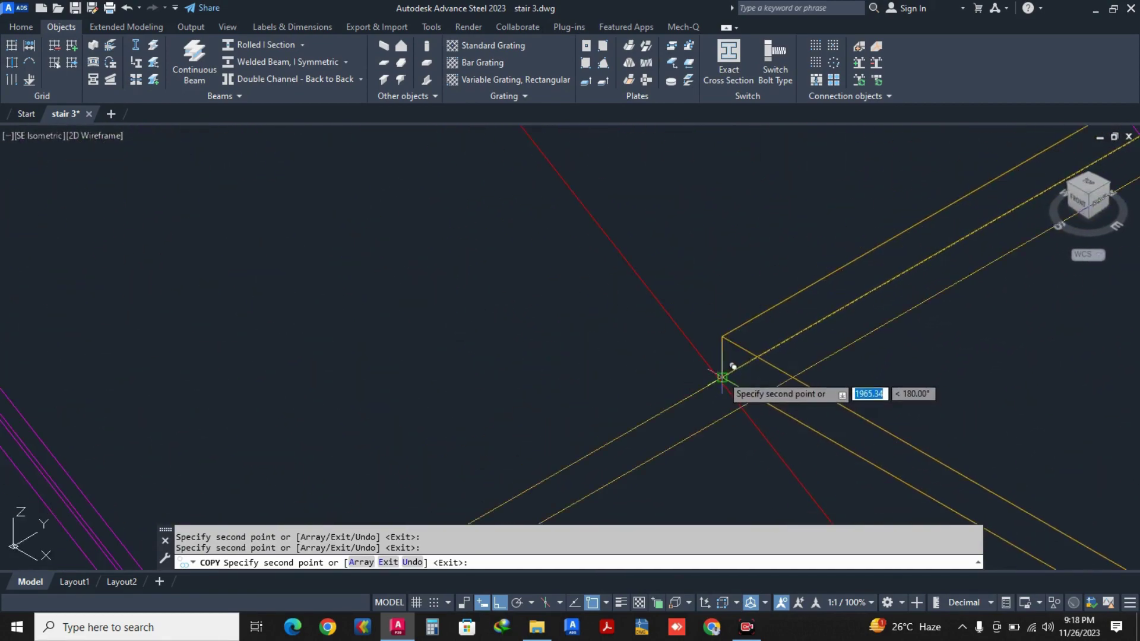
click(719, 379)
scroll(718, 379, down, 8)
scroll(607, 299, up, 7)
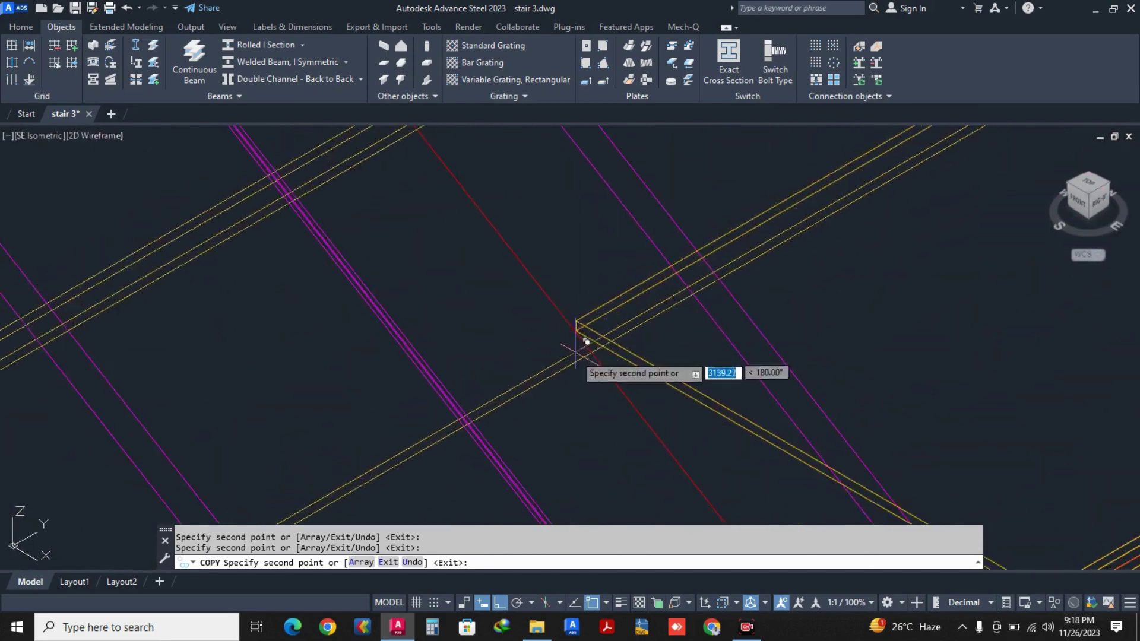
click(585, 288)
scroll(560, 287, down, 8)
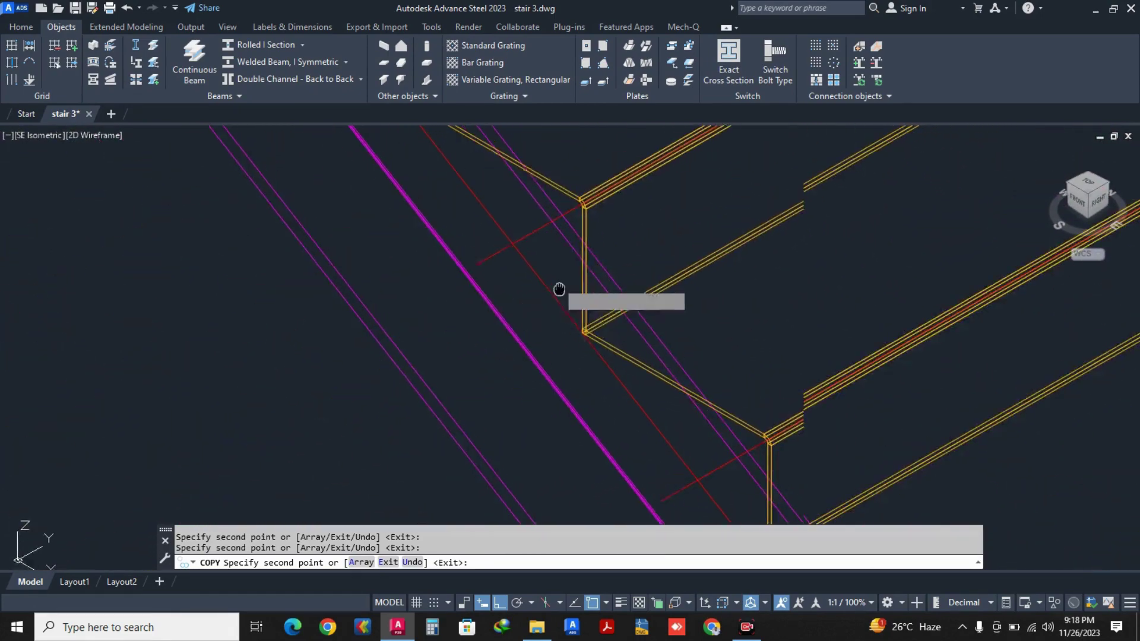
scroll(579, 320, up, 7)
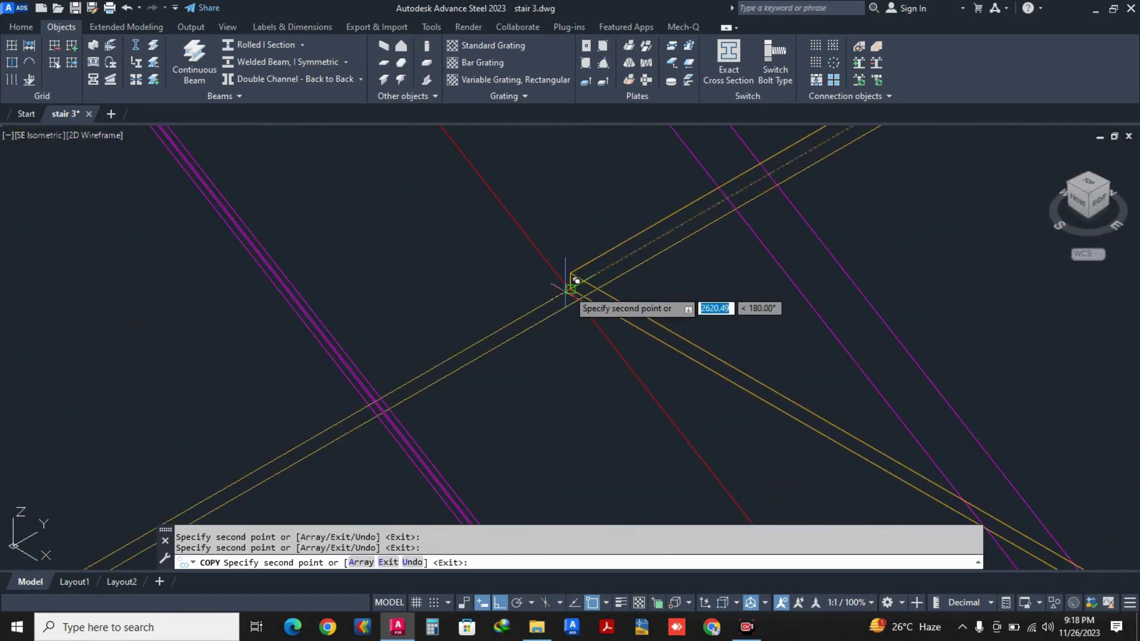
scroll(588, 294, down, 6)
key(Escape)
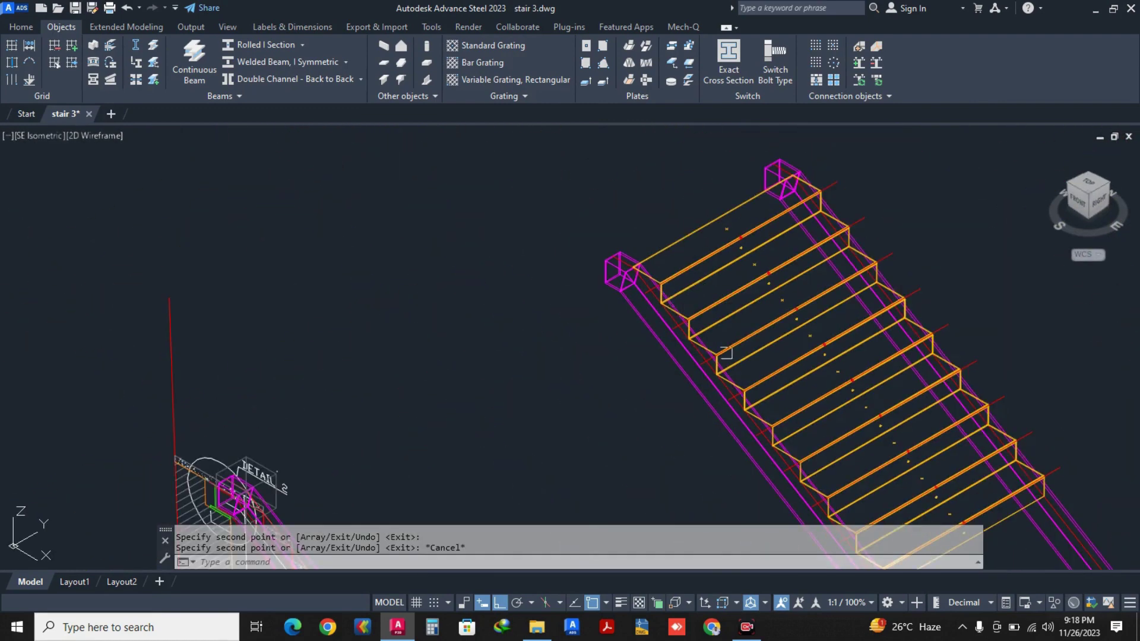
Copy the lowest tread and riser plates one step down, from the tread's back corner to the riser's bottom corner.
scroll(672, 263, up, 2)
text(co)
key(Return)
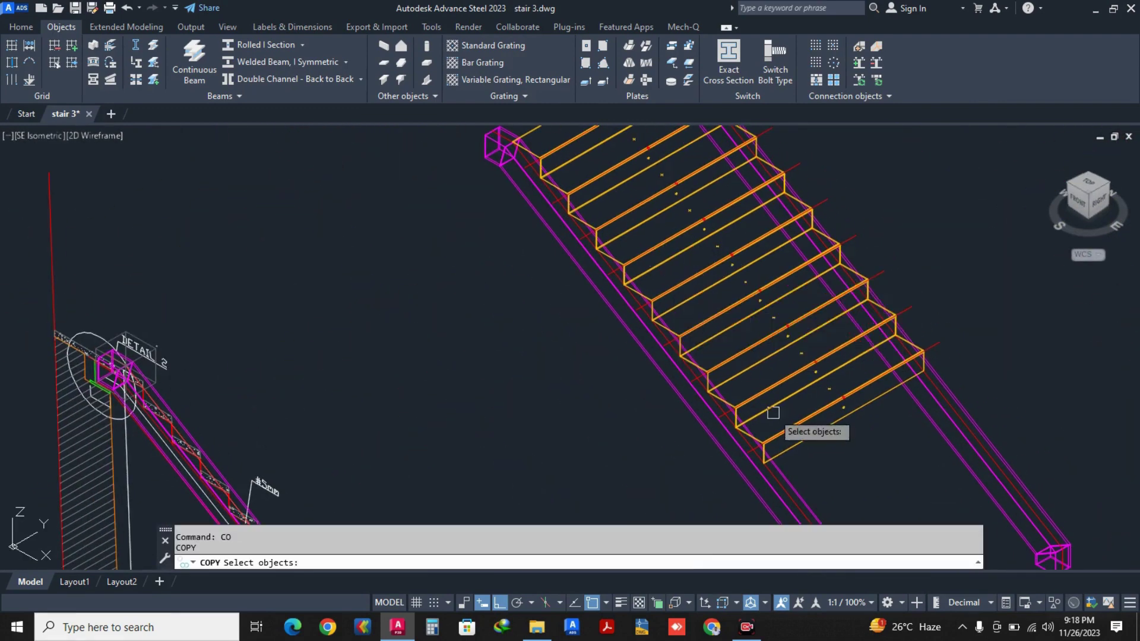
scroll(801, 410, up, 4)
click(790, 323)
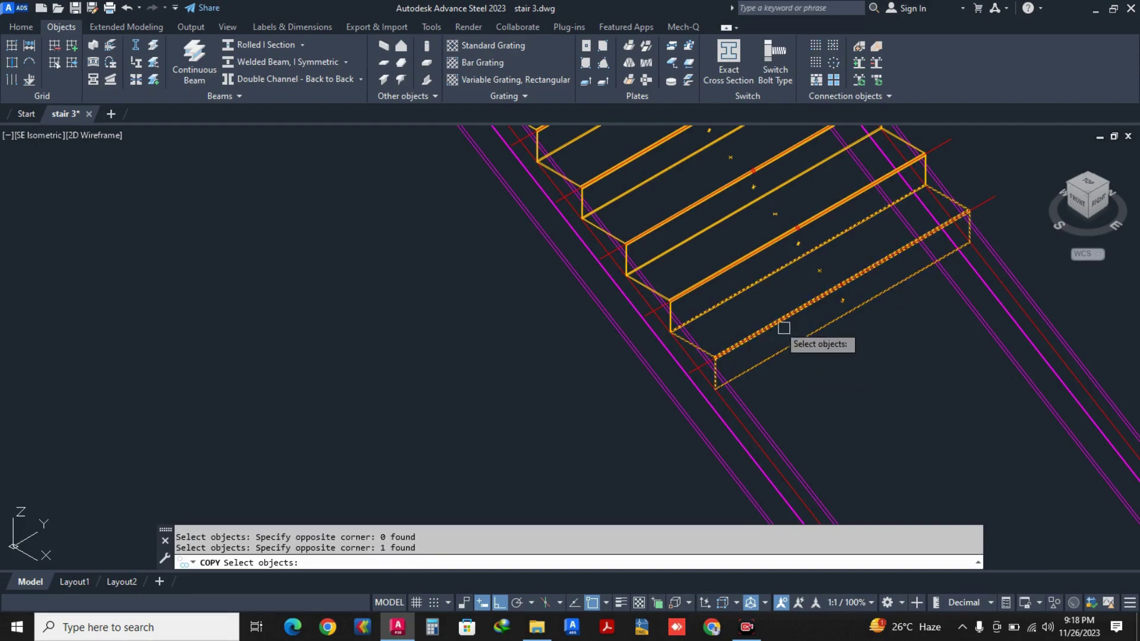
scroll(784, 327, up, 6)
key(Return)
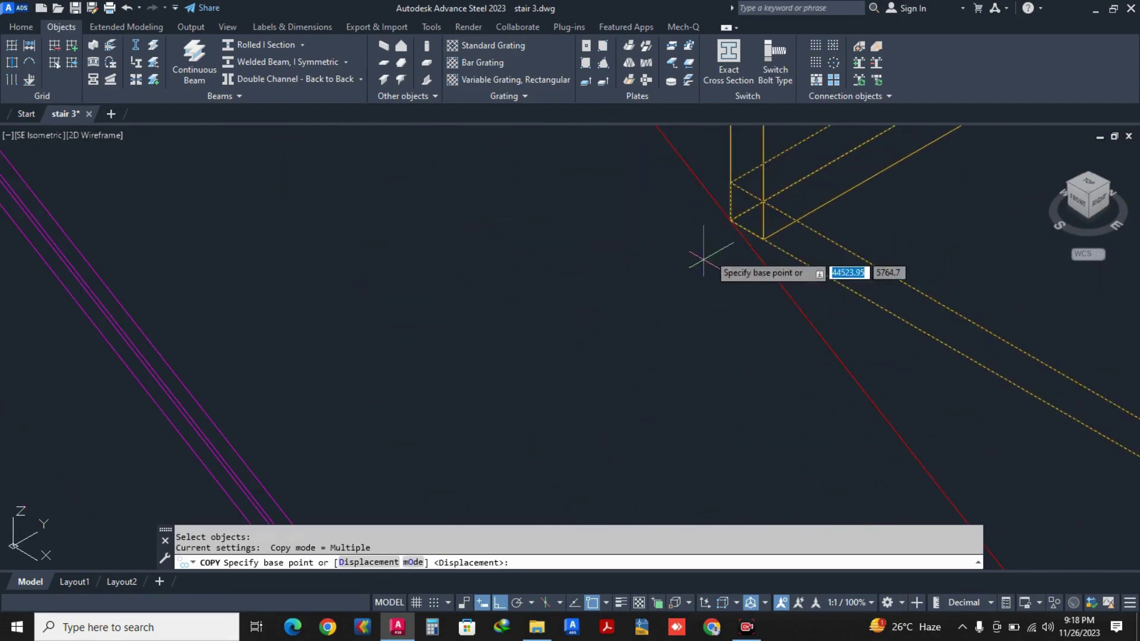
click(730, 227)
scroll(841, 407, up, 5)
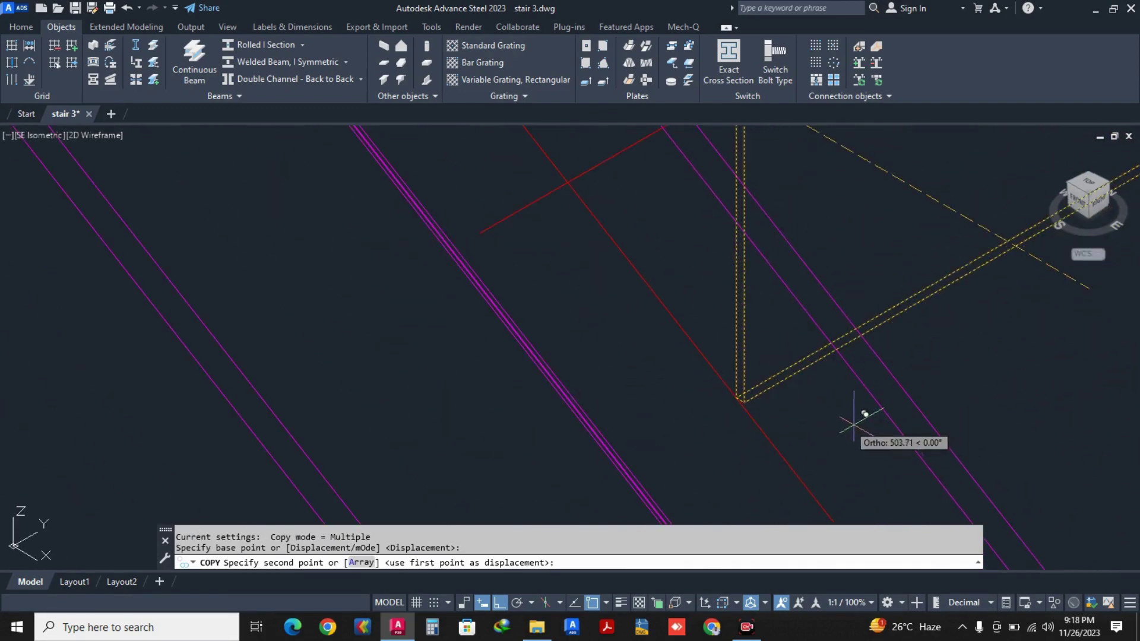
scroll(714, 394, up, 6)
click(843, 385)
Place three more copies of the step plates down the stringers, each at the bottom corner of the preceding riser.
scroll(852, 380, down, 5)
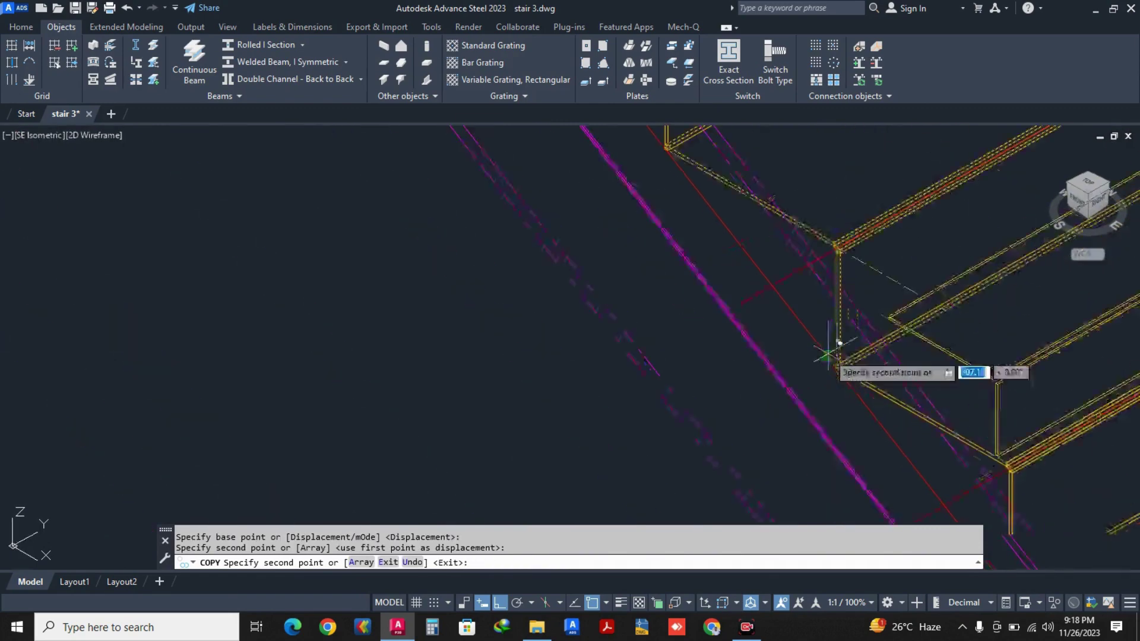
scroll(682, 399, up, 4)
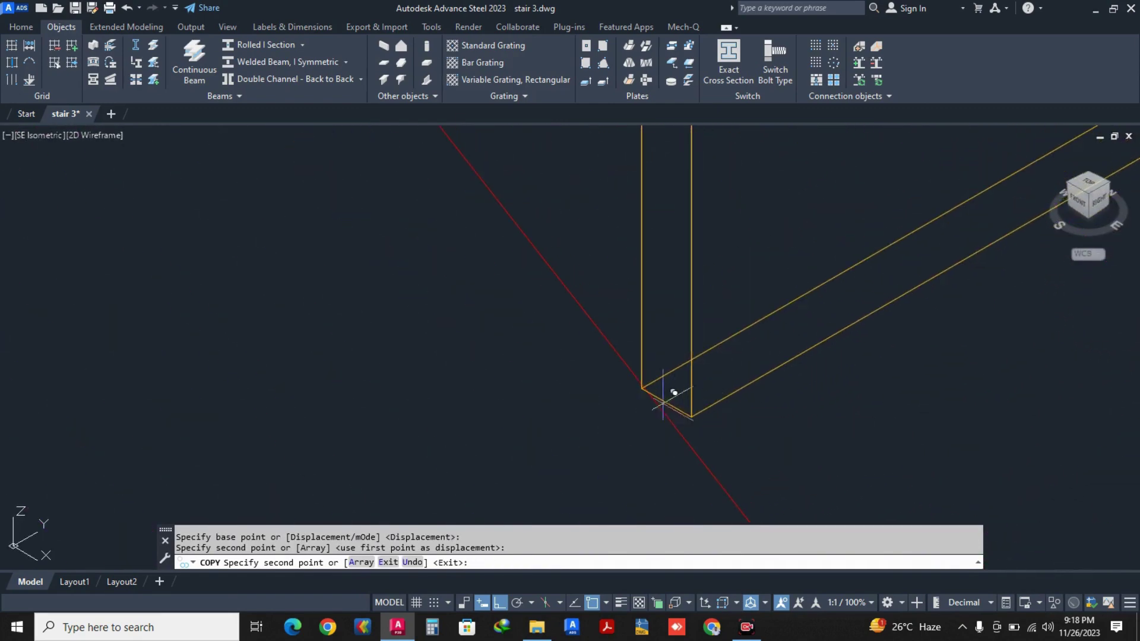
click(641, 389)
scroll(687, 383, down, 8)
middle_drag(761, 448, 715, 342)
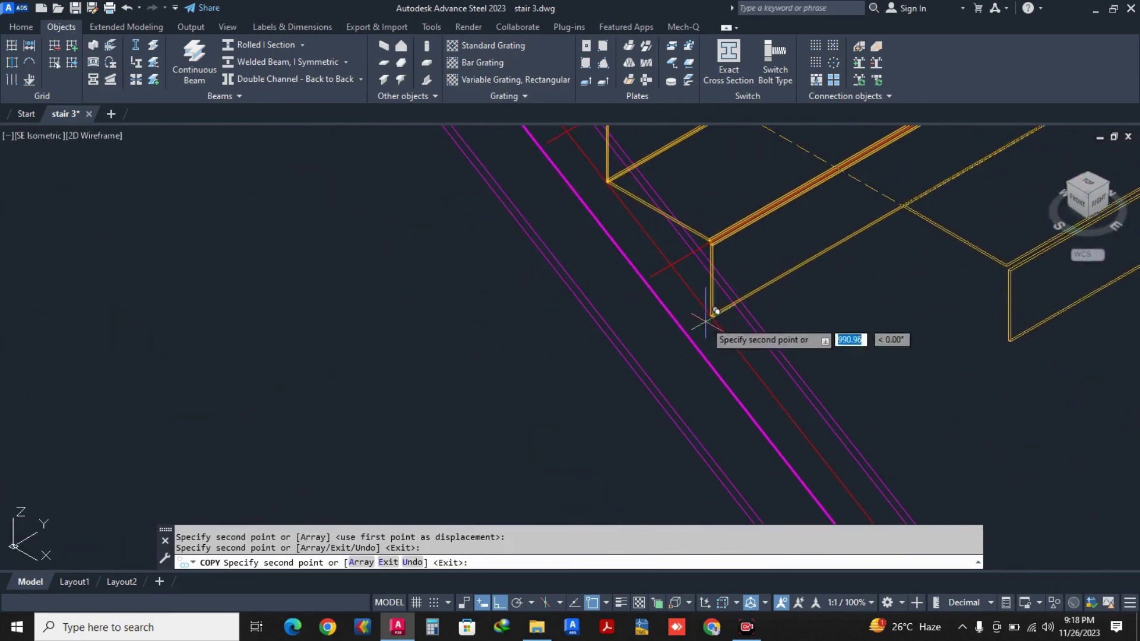
scroll(710, 312, up, 5)
scroll(724, 297, up, 2)
click(746, 325)
scroll(749, 324, down, 8)
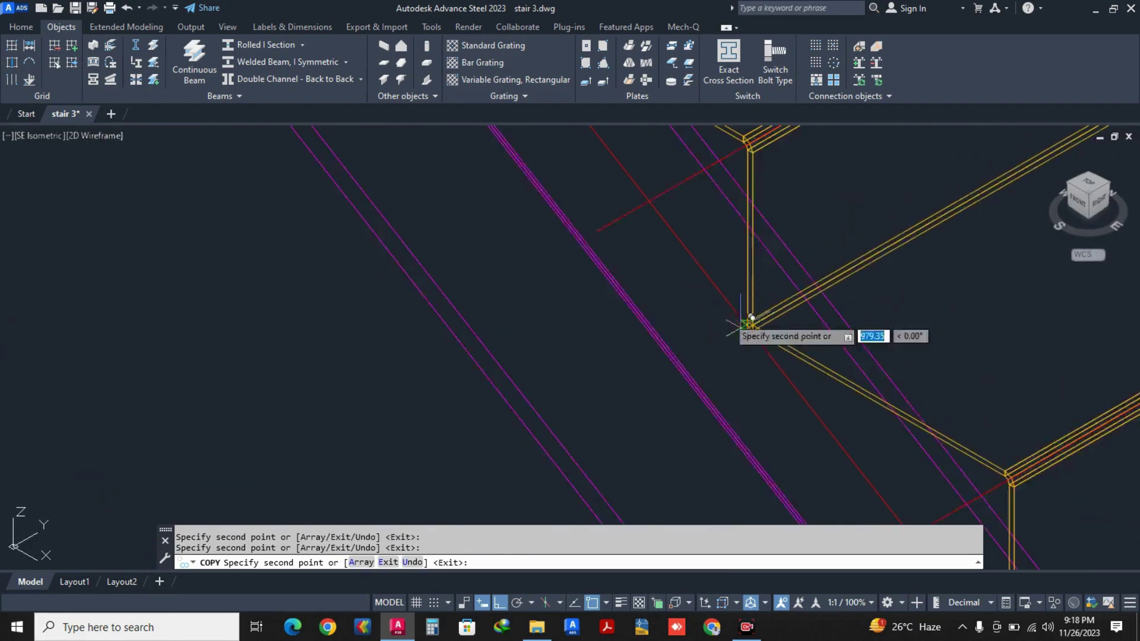
middle_drag(768, 442, 697, 379)
scroll(682, 328, up, 5)
scroll(690, 326, up, 4)
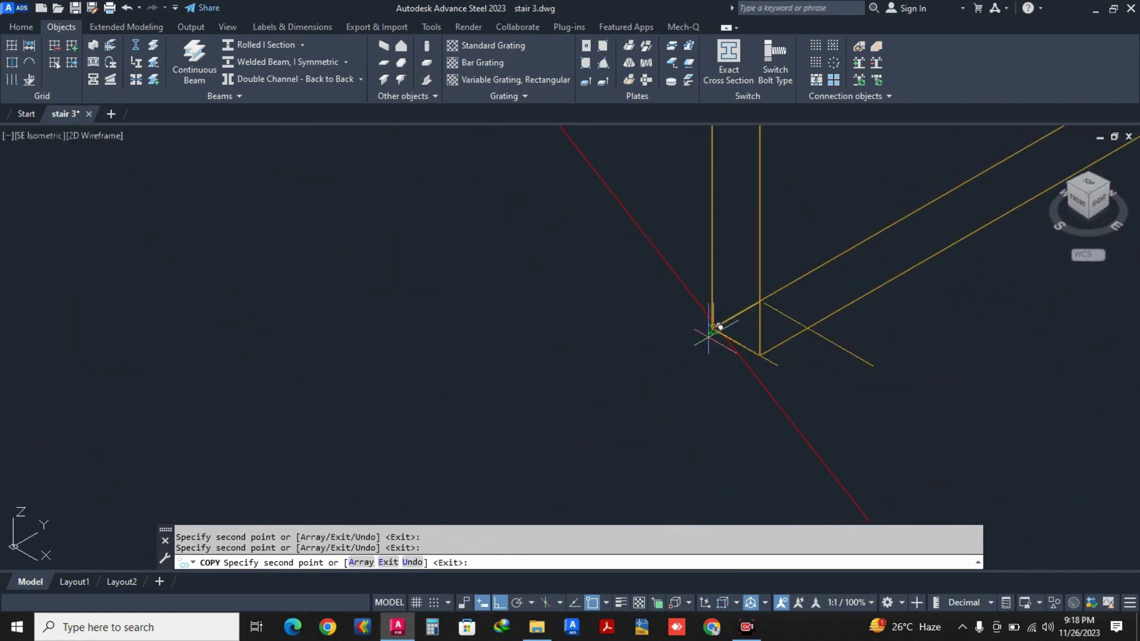
click(711, 328)
Place the last copy of the step plates at the lower end of the stringers, and finish the Copy.
scroll(707, 330, down, 8)
scroll(743, 378, down, 4)
middle_drag(761, 398, 717, 321)
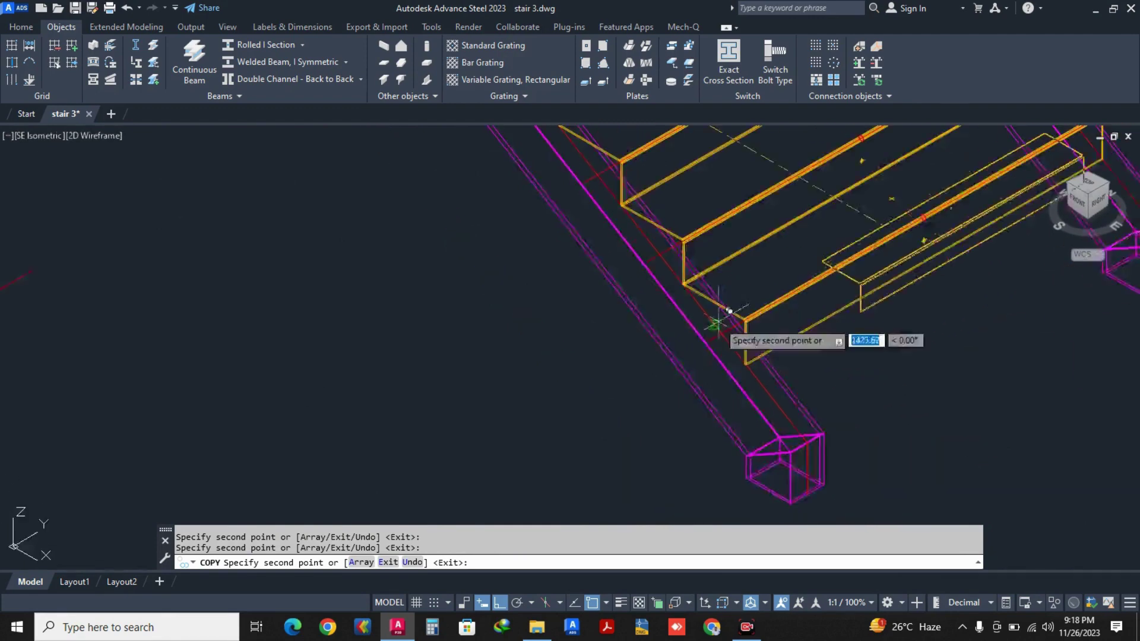
scroll(724, 323, down, 2)
scroll(749, 351, up, 12)
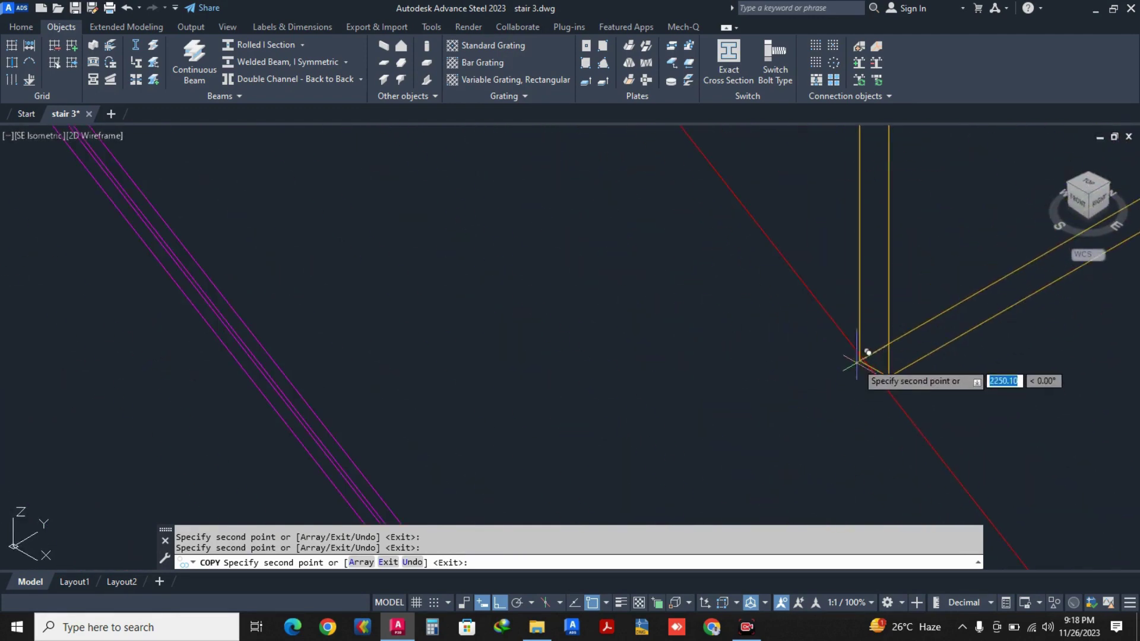
click(859, 361)
scroll(530, 320, down, 12)
middle_drag(632, 373, 620, 348)
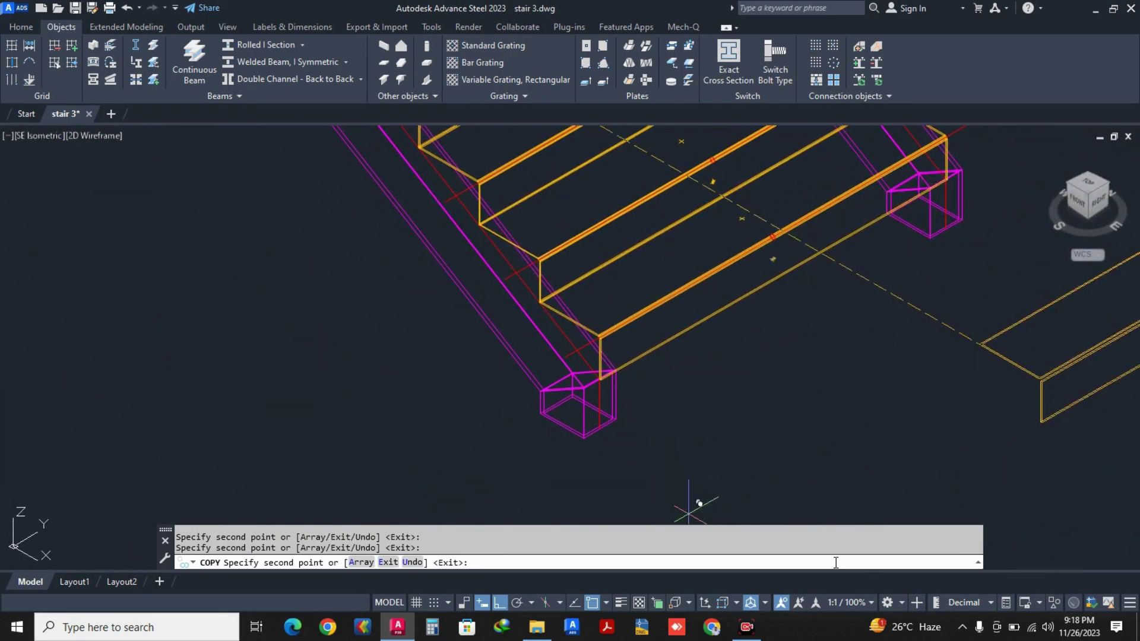
key(Escape)
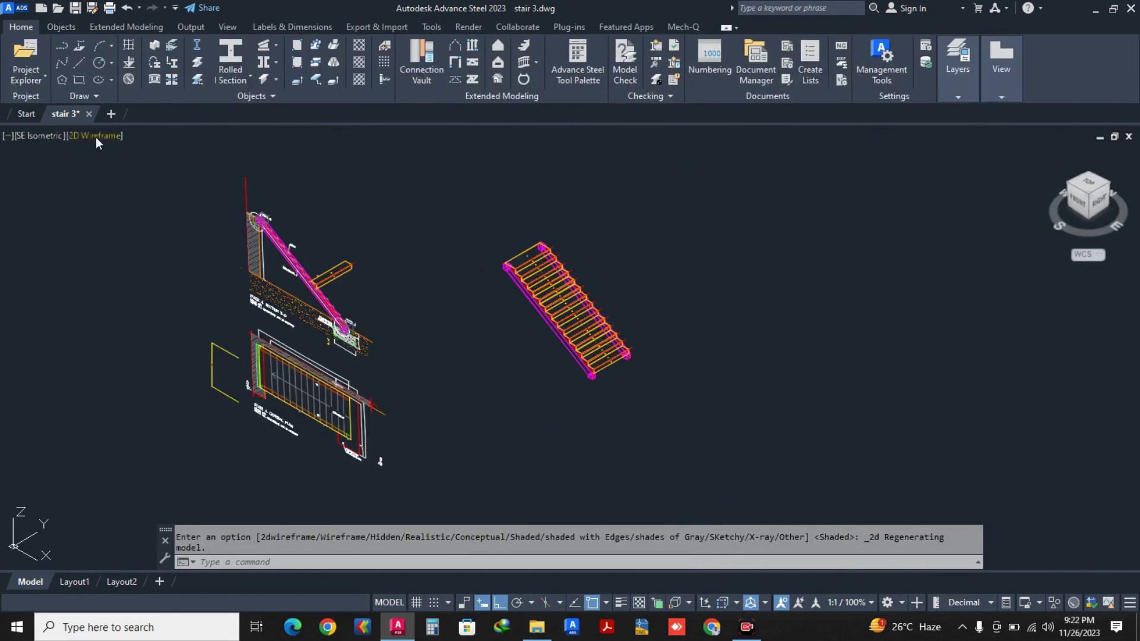
Display the stair model in the Shaded visual style.
click(95, 137)
click(151, 236)
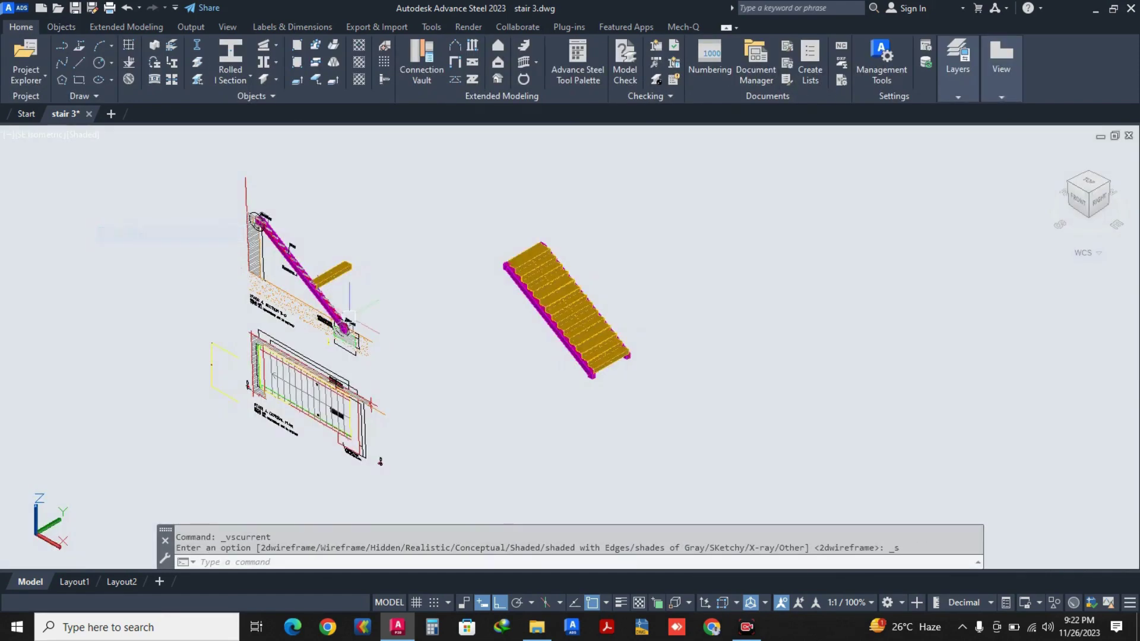
scroll(519, 341, up, 3)
key(Escape)
key(Escape)
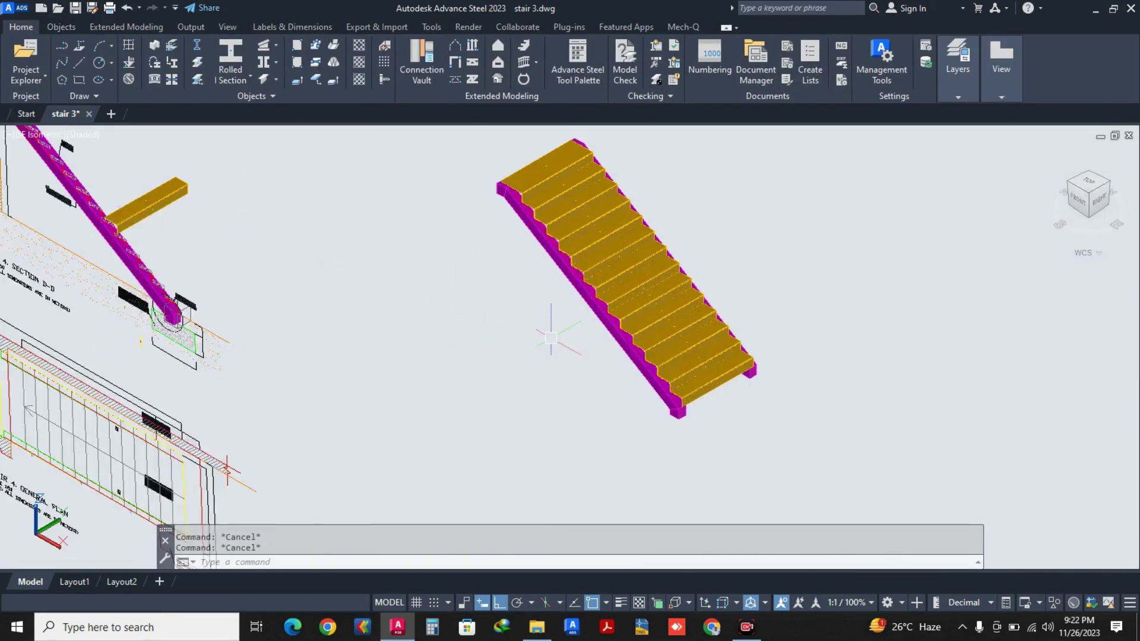
Set the UCS to World.
text(ucs)
key(Return)
key(Return)
key(Escape)
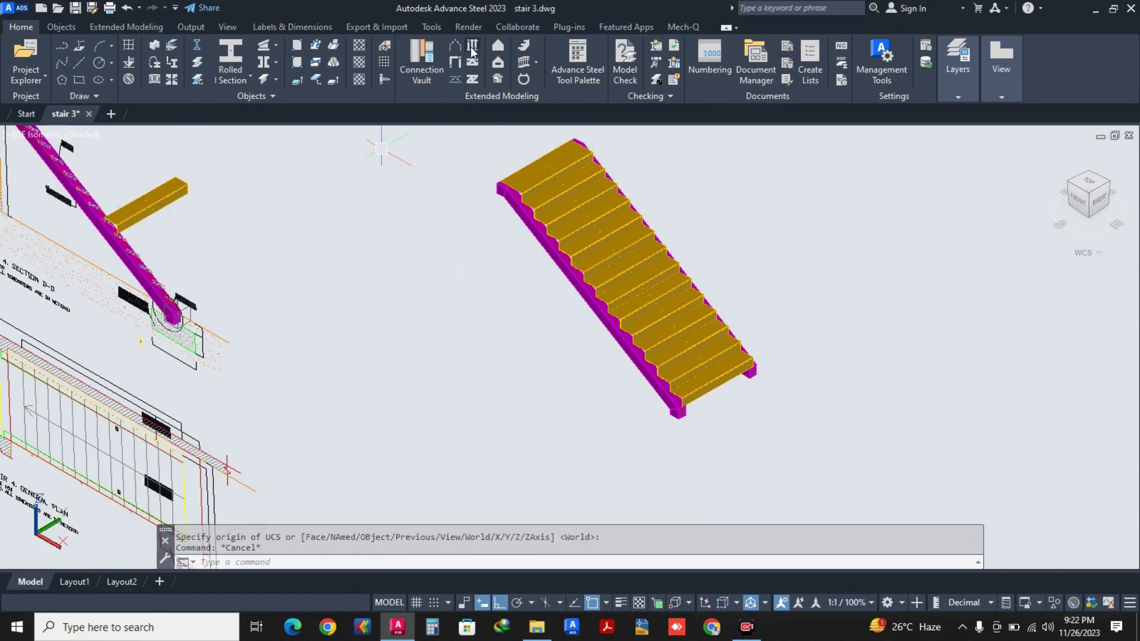
Start a railing on the near stringer's inclined beam, from the outer top corner at its lower end.
click(524, 62)
scroll(617, 366, up, 5)
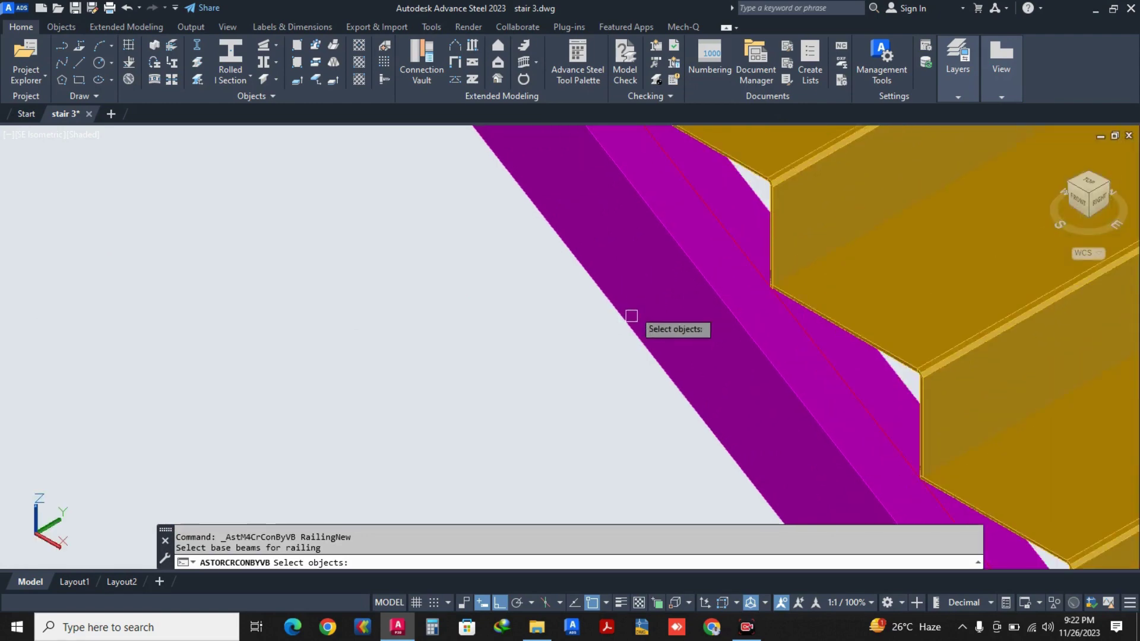
click(634, 311)
key(Return)
scroll(630, 271, down, 8)
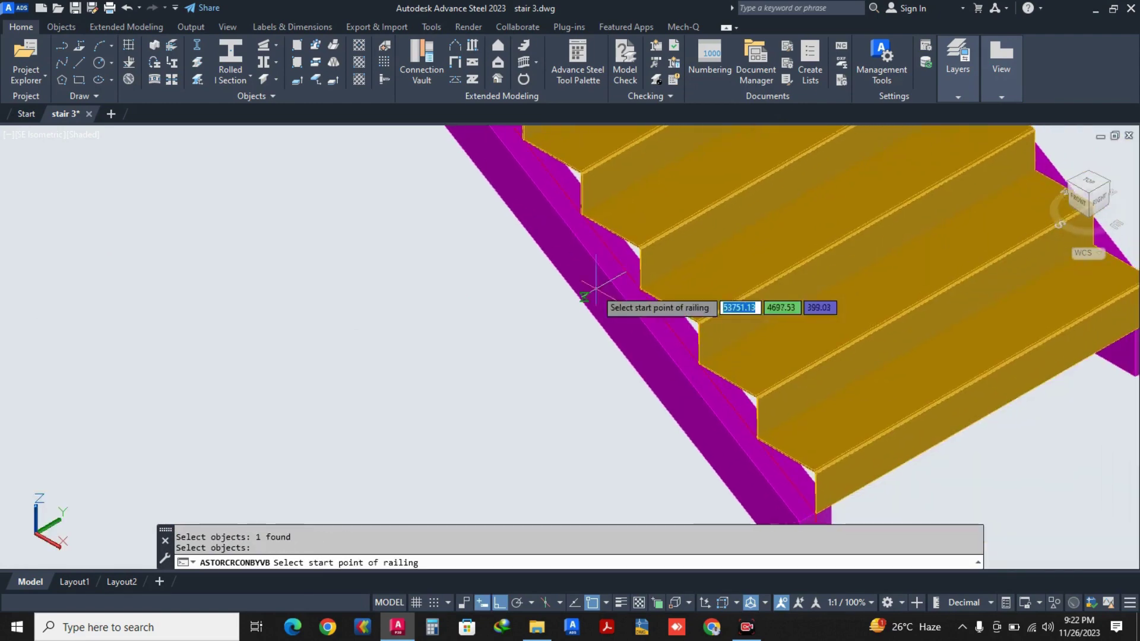
scroll(601, 338, up, 8)
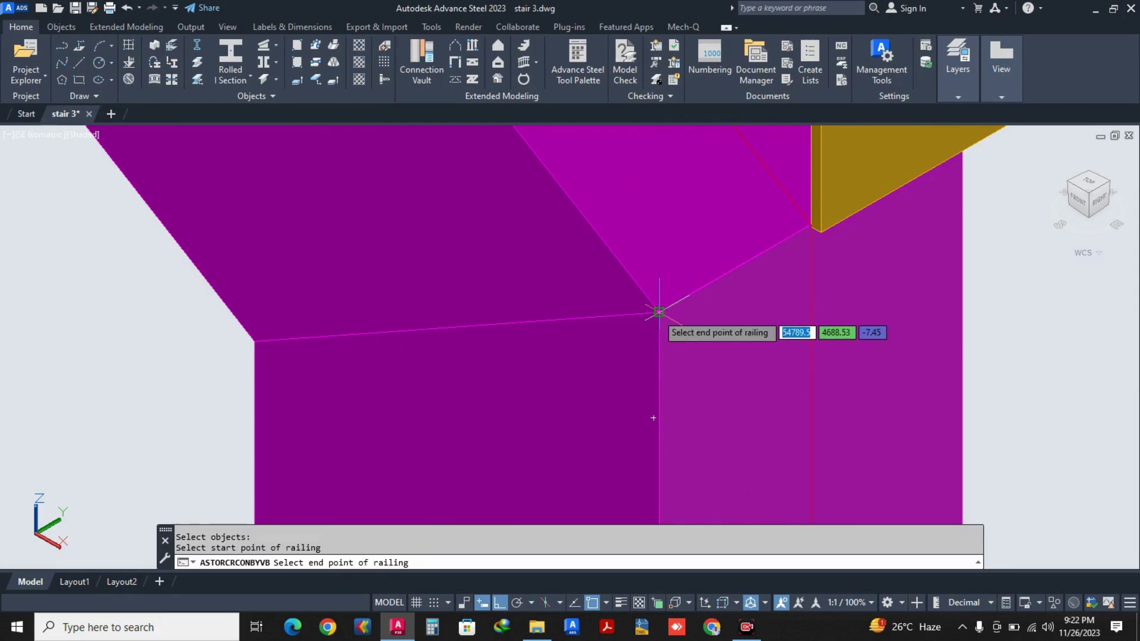
End the railing at the outer top corner of the stringer's upper bend, without a nosing point.
scroll(659, 311, down, 8)
scroll(637, 326, up, 8)
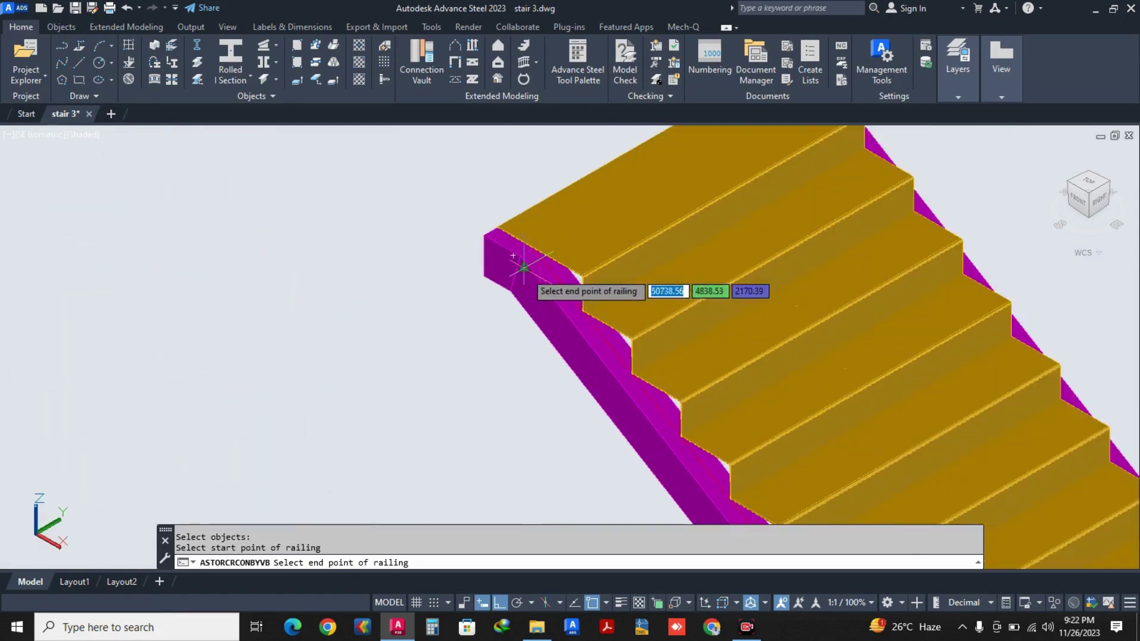
scroll(524, 268, up, 5)
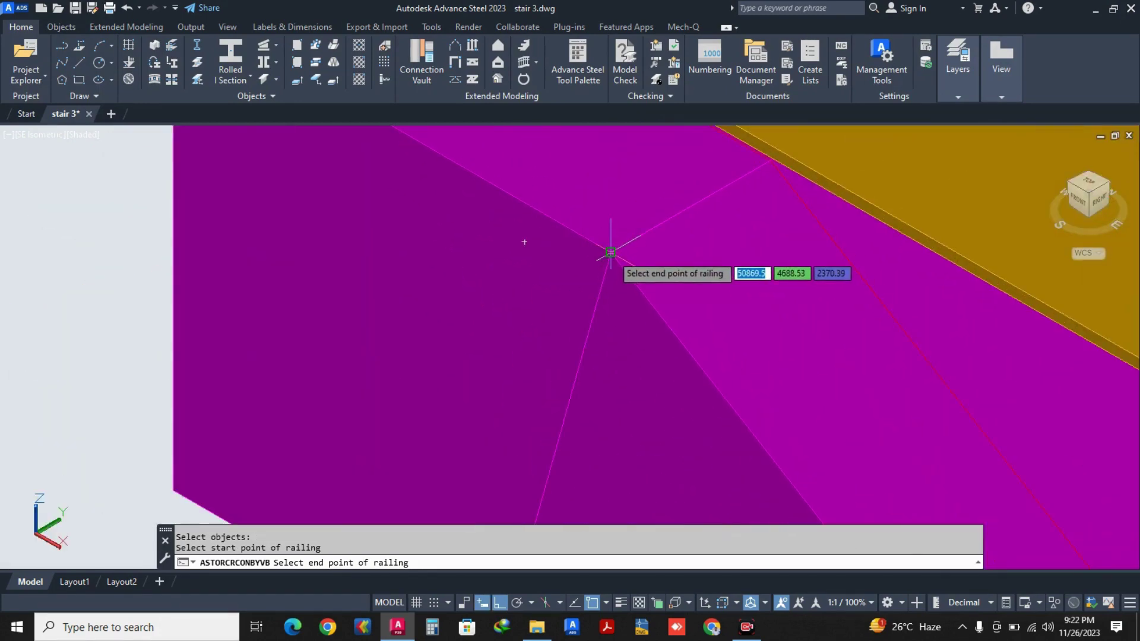
click(610, 252)
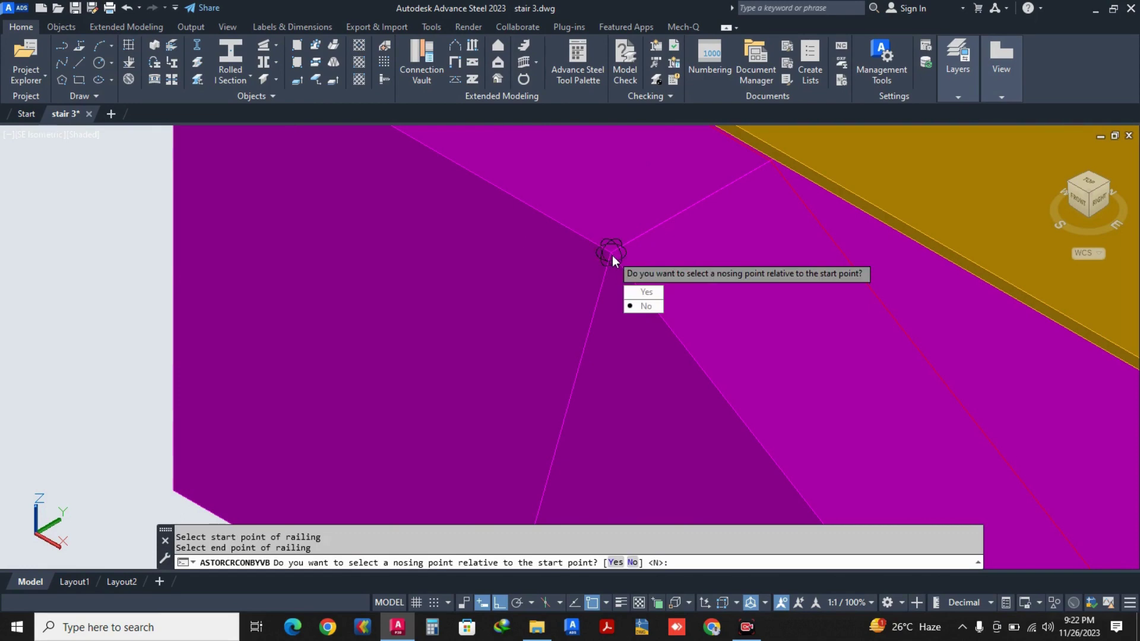
click(643, 307)
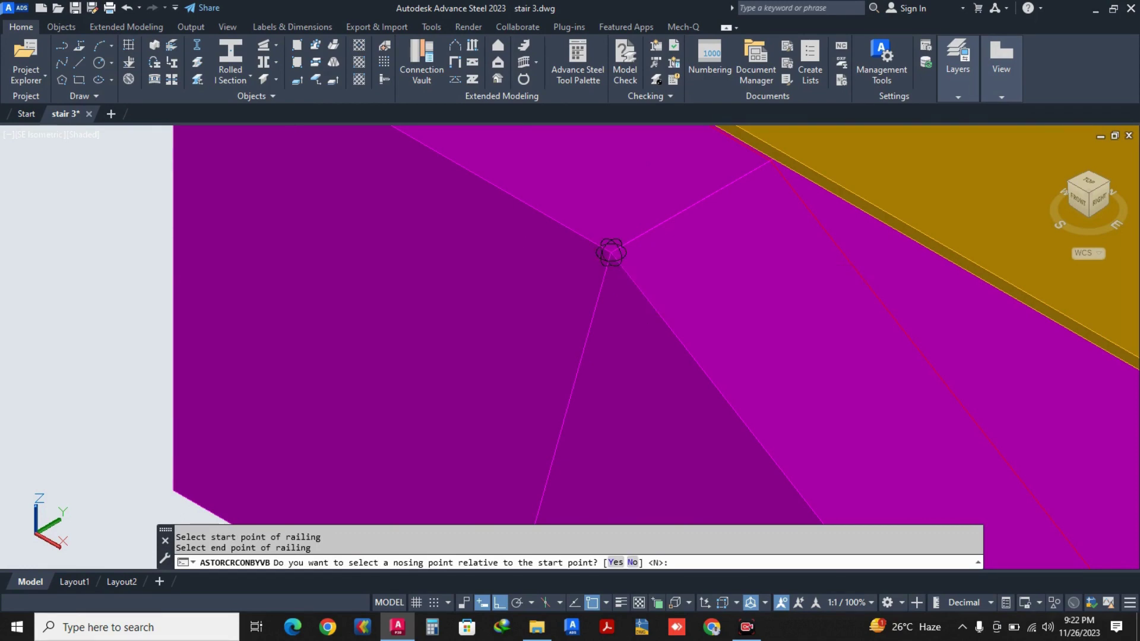
key(Return)
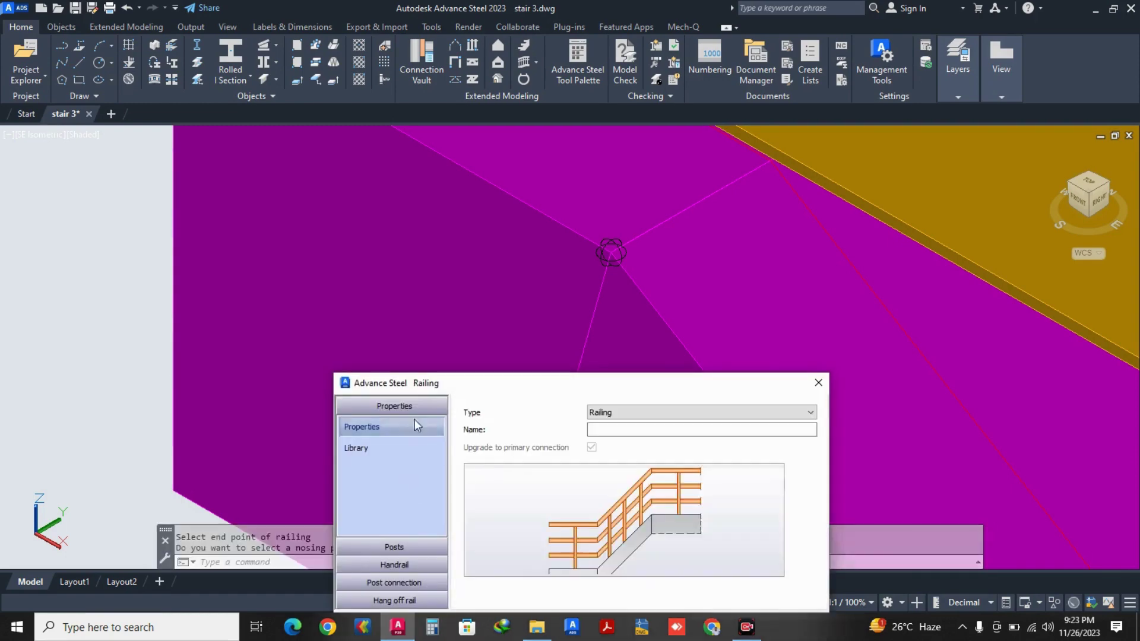
Apply the "on stair" library preset to the railing and close its properties.
scroll(498, 313, down, 8)
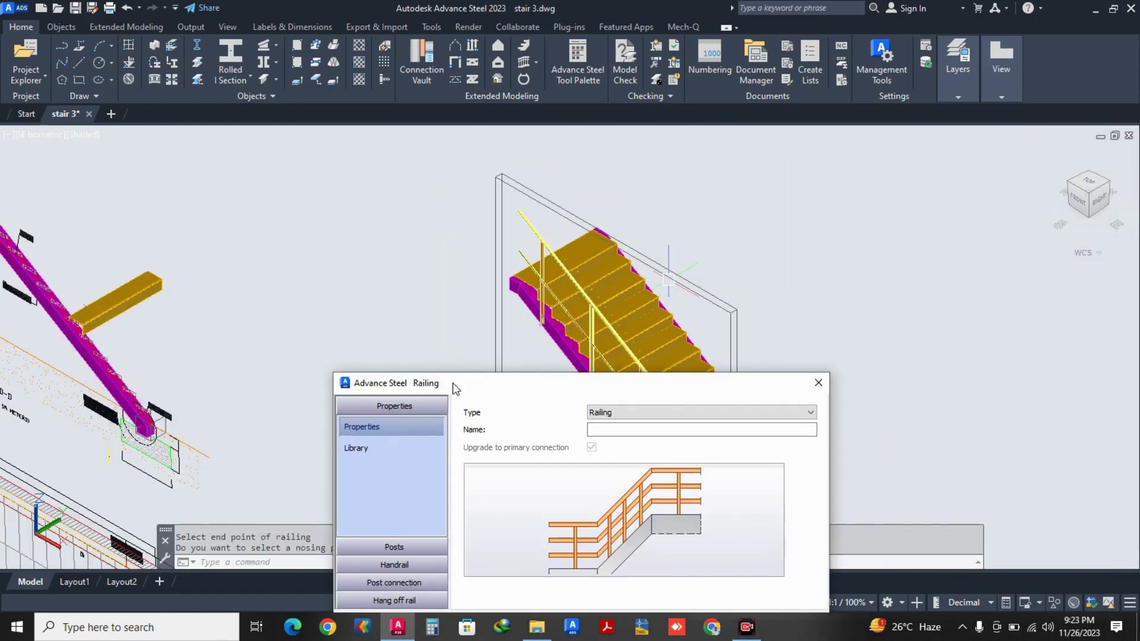
click(386, 447)
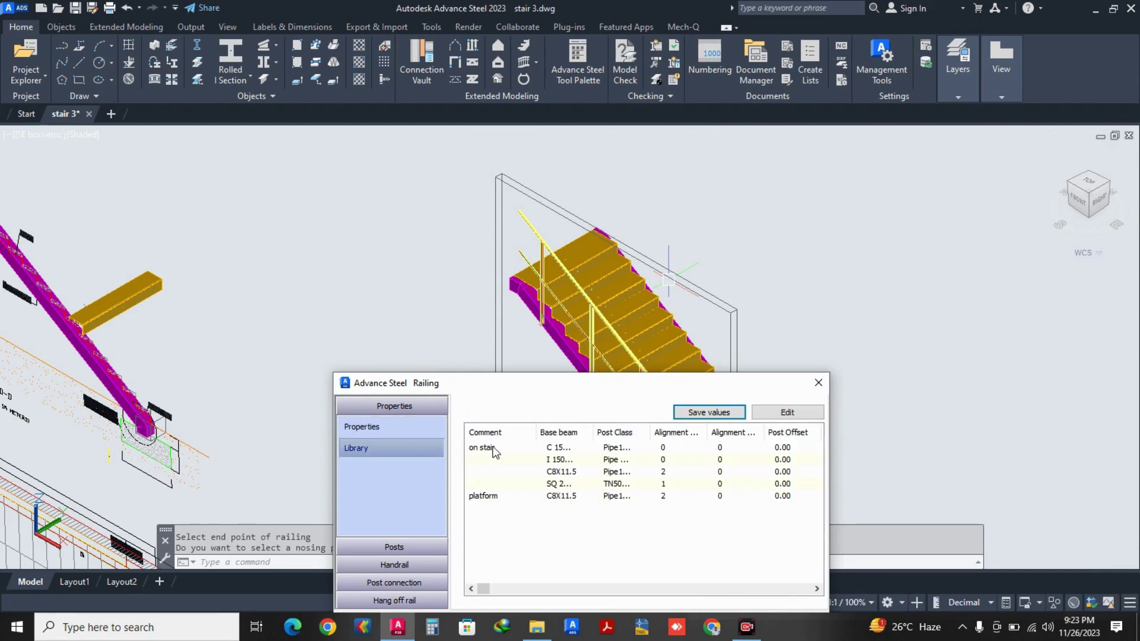
click(492, 446)
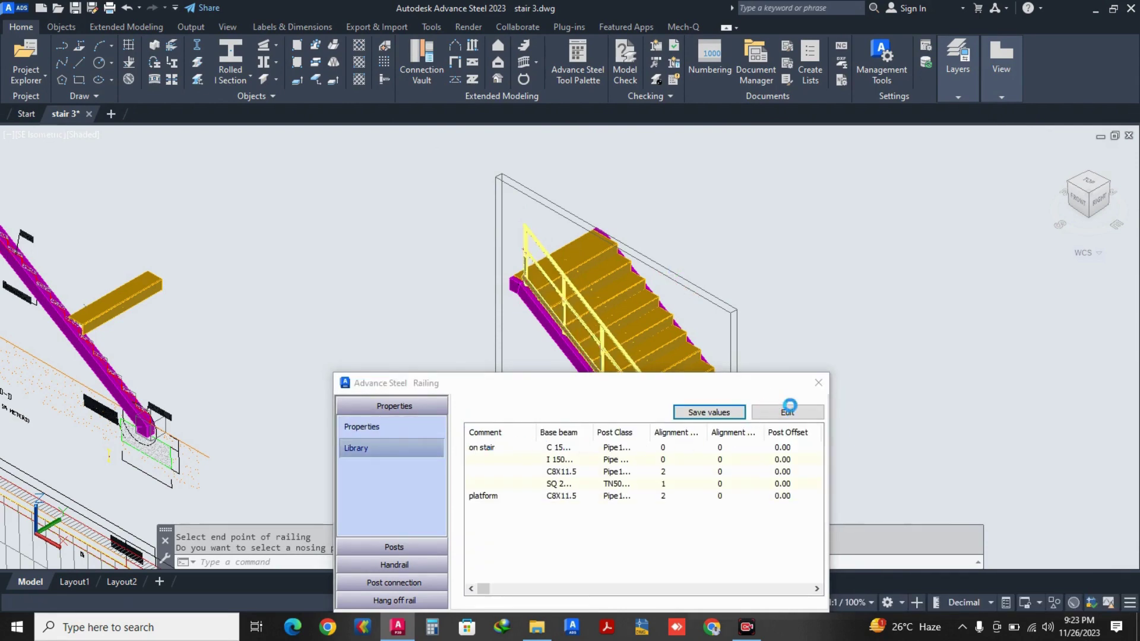
click(788, 410)
click(818, 383)
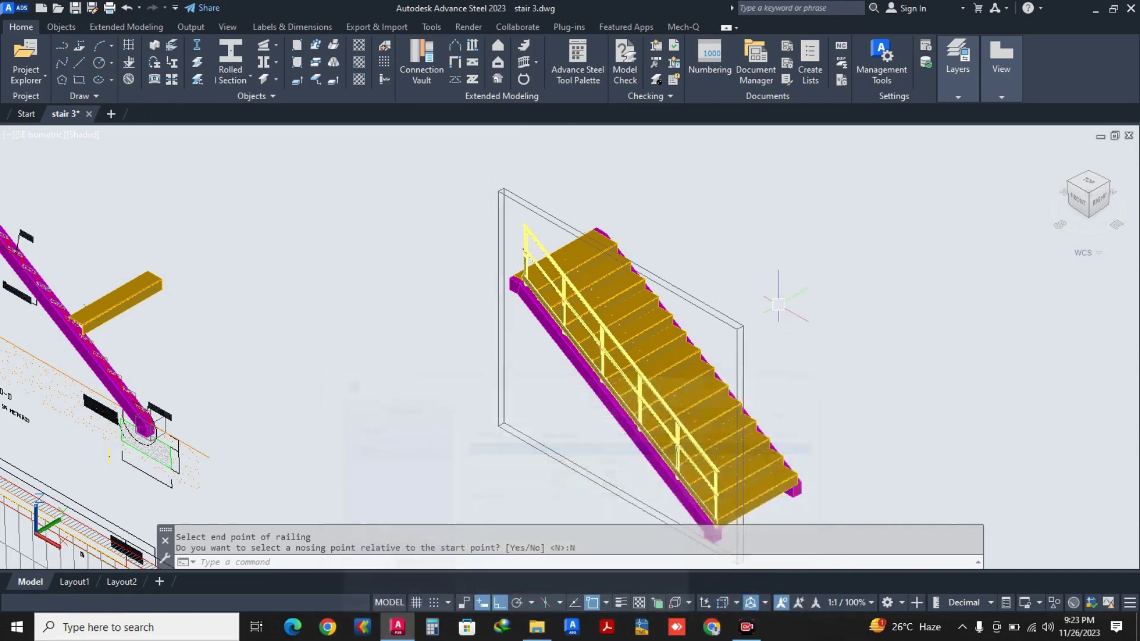
Examine the railing along the near stringer from several angles, including the midrail at the topmost post.
scroll(662, 368, down, 3)
scroll(662, 368, up, 3)
shift+middle_drag(661, 368, 671, 319)
scroll(689, 342, down, 3)
scroll(689, 342, up, 5)
scroll(672, 320, up, 2)
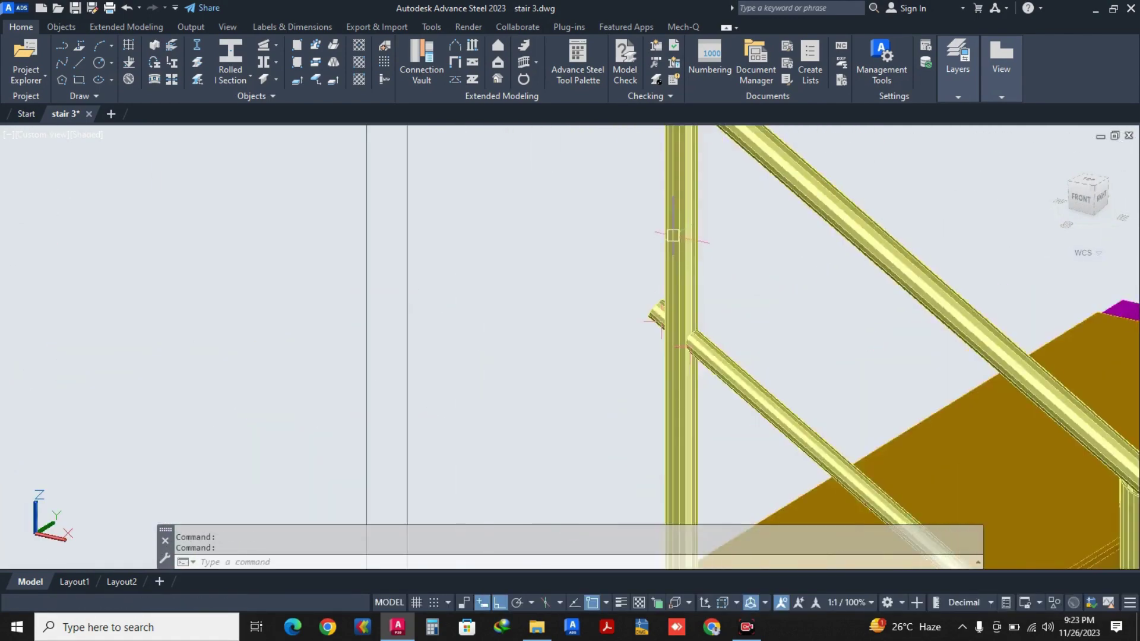
scroll(803, 371, down, 7)
middle_drag(804, 371, 671, 303)
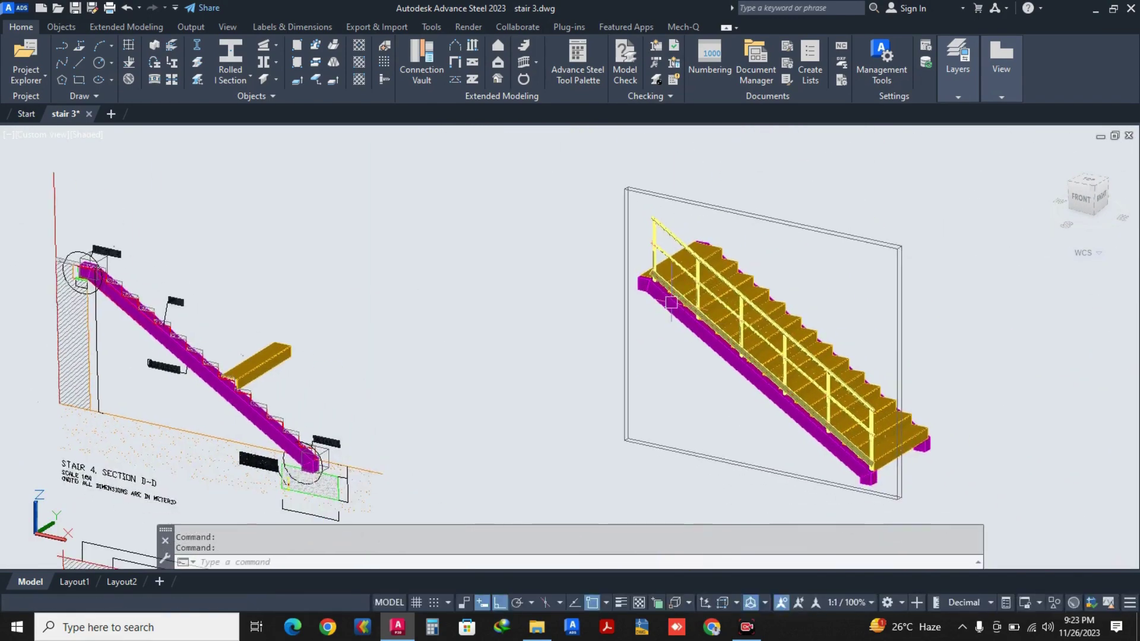
shift+middle_drag(859, 408, 772, 396)
scroll(884, 510, down, 3)
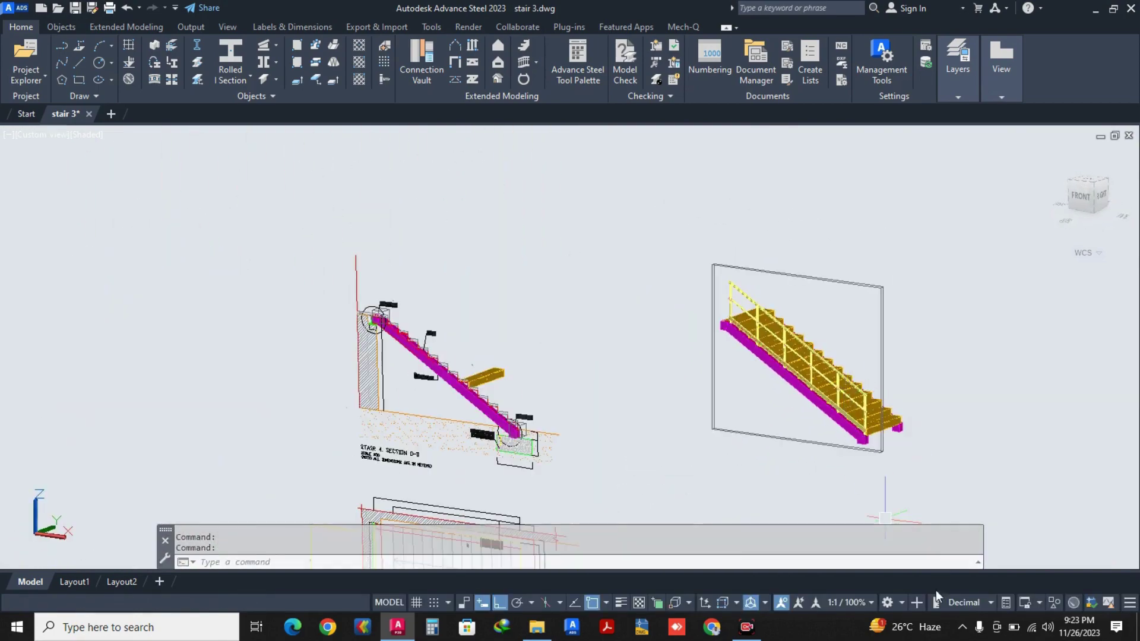
scroll(891, 415, up, 2)
shift+middle_drag(891, 415, 742, 382)
key(Escape)
scroll(644, 387, up, 3)
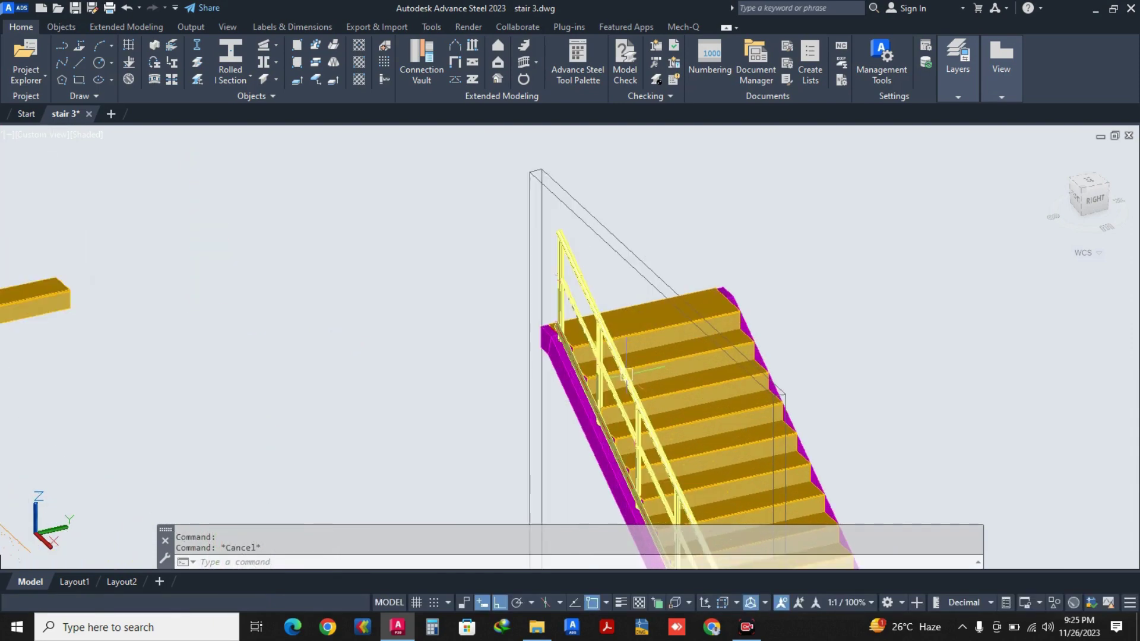
Delete the railing from the near stringer.
click(622, 377)
key(Delete)
scroll(653, 380, down, 5)
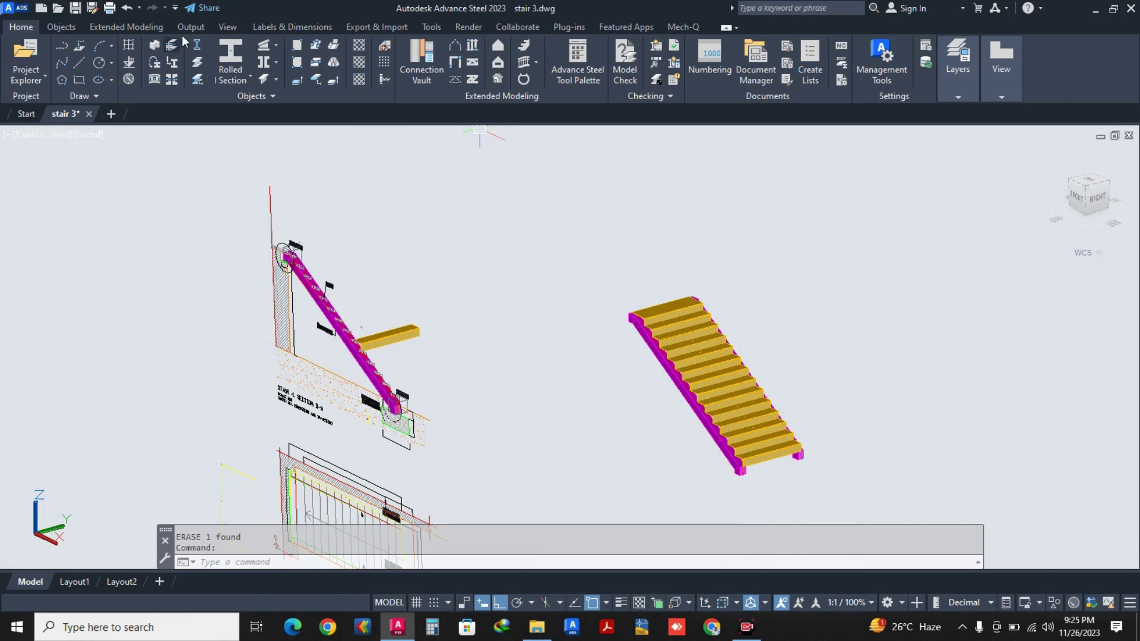
click(526, 65)
scroll(697, 416, up, 6)
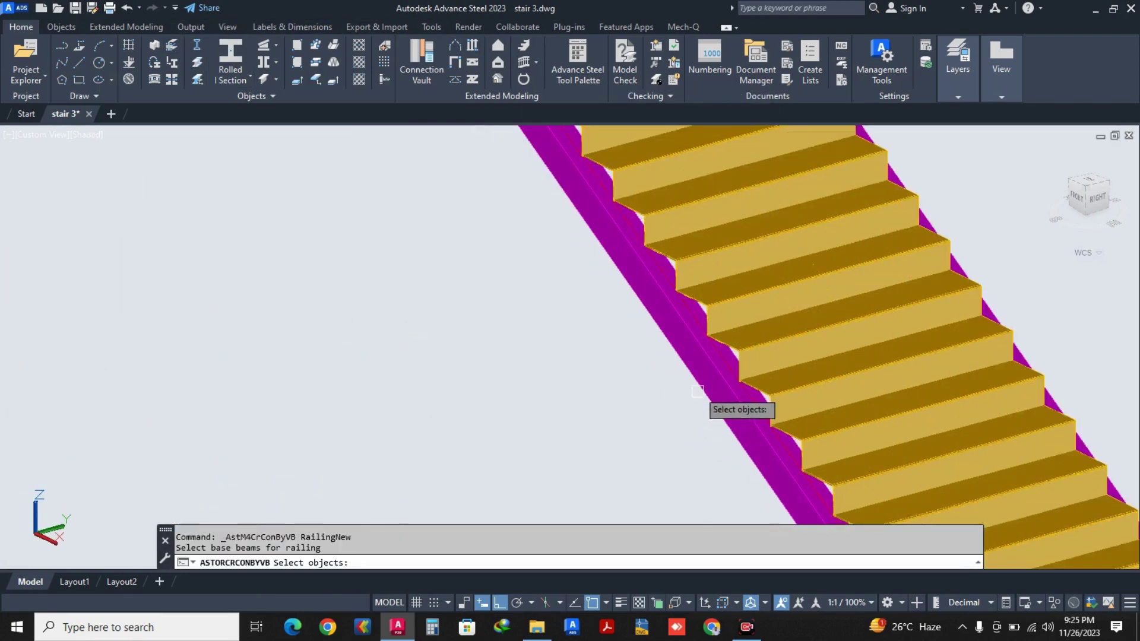
middle_drag(655, 307, 754, 408)
scroll(622, 208, up, 3)
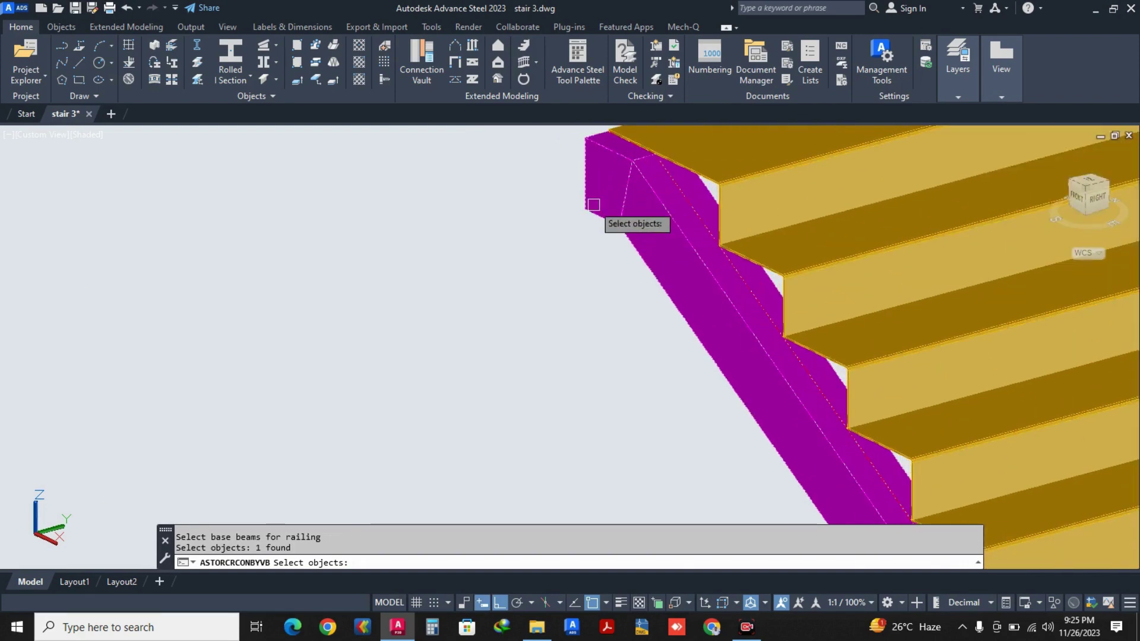
key(Return)
scroll(590, 205, down, 3)
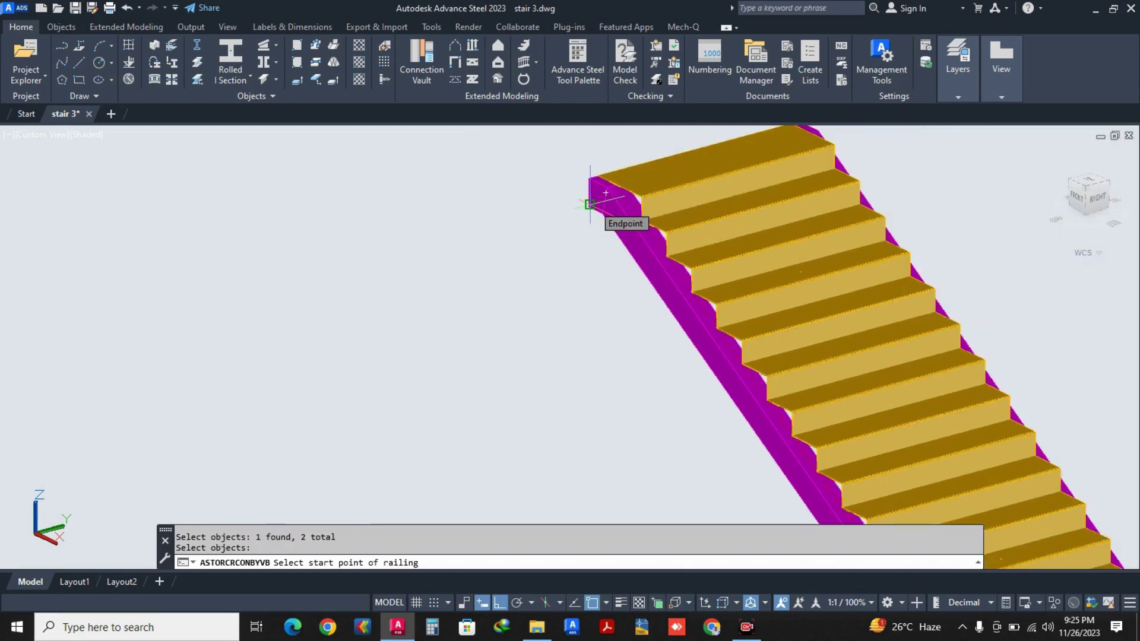
key(Escape)
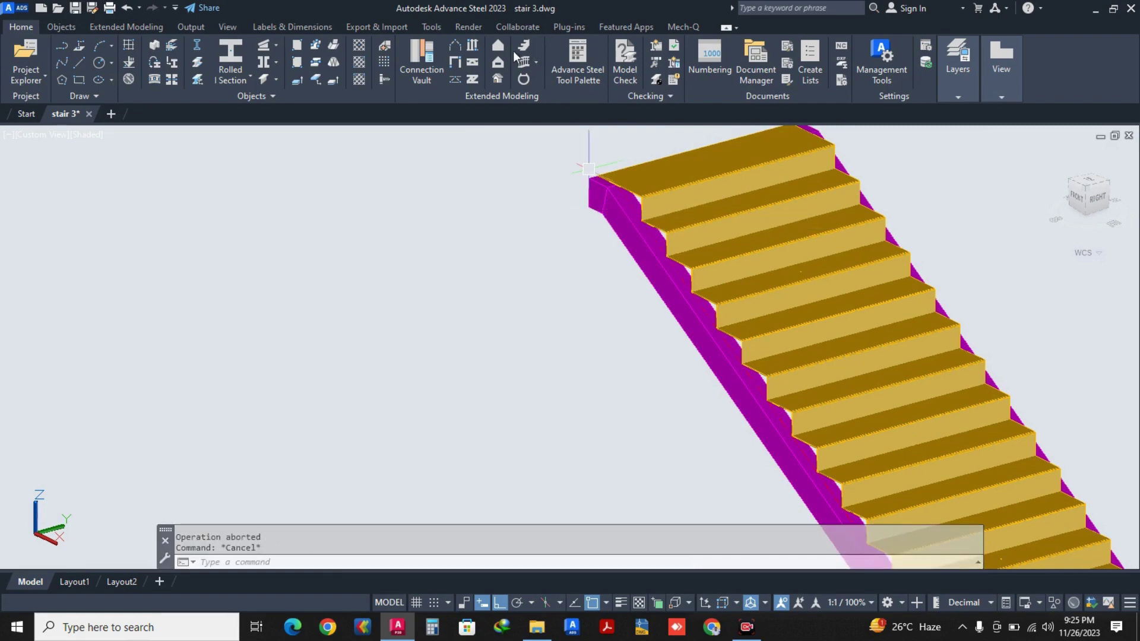
Start a railing on the near stringer's inclined and upper end beams, from the outer top corner at the lower end.
click(520, 63)
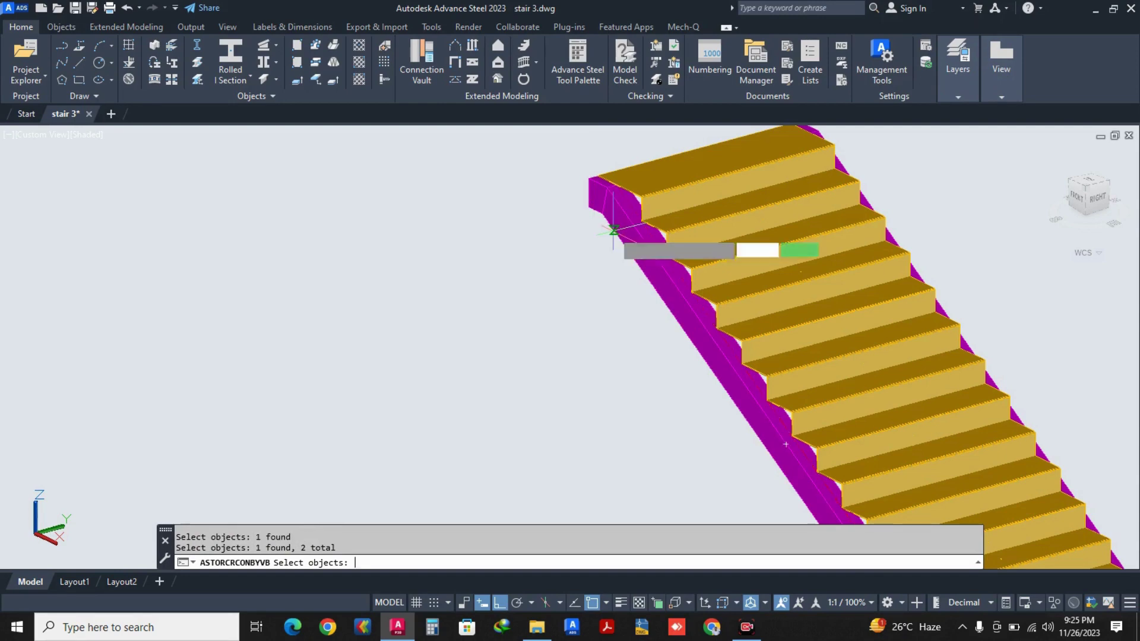
key(Return)
scroll(653, 326, down, 5)
scroll(683, 339, up, 5)
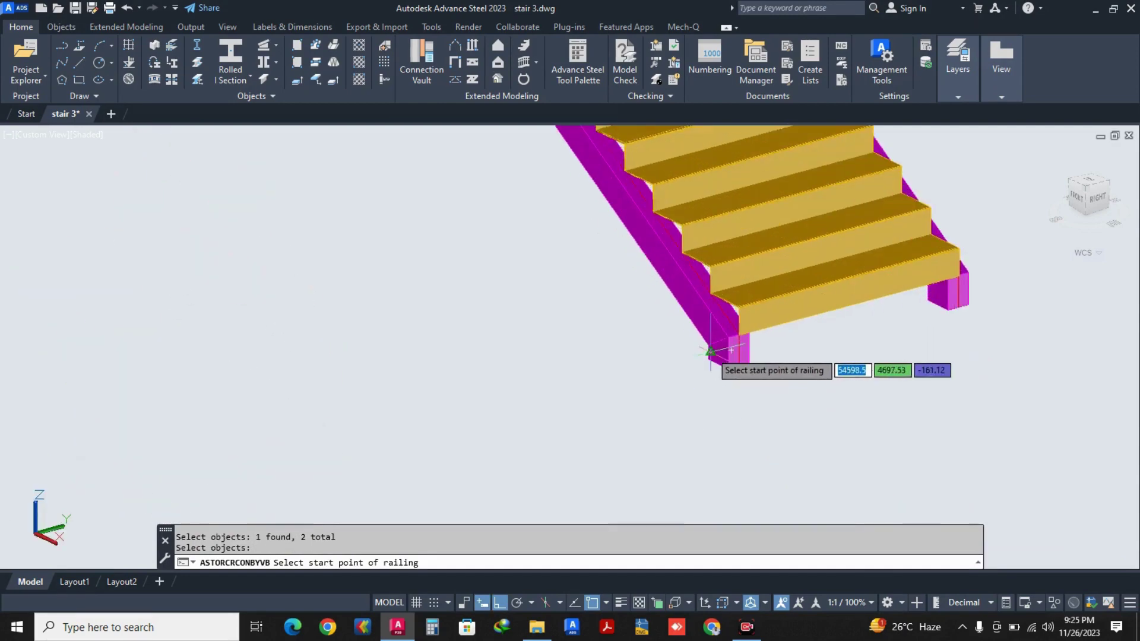
scroll(710, 352, up, 6)
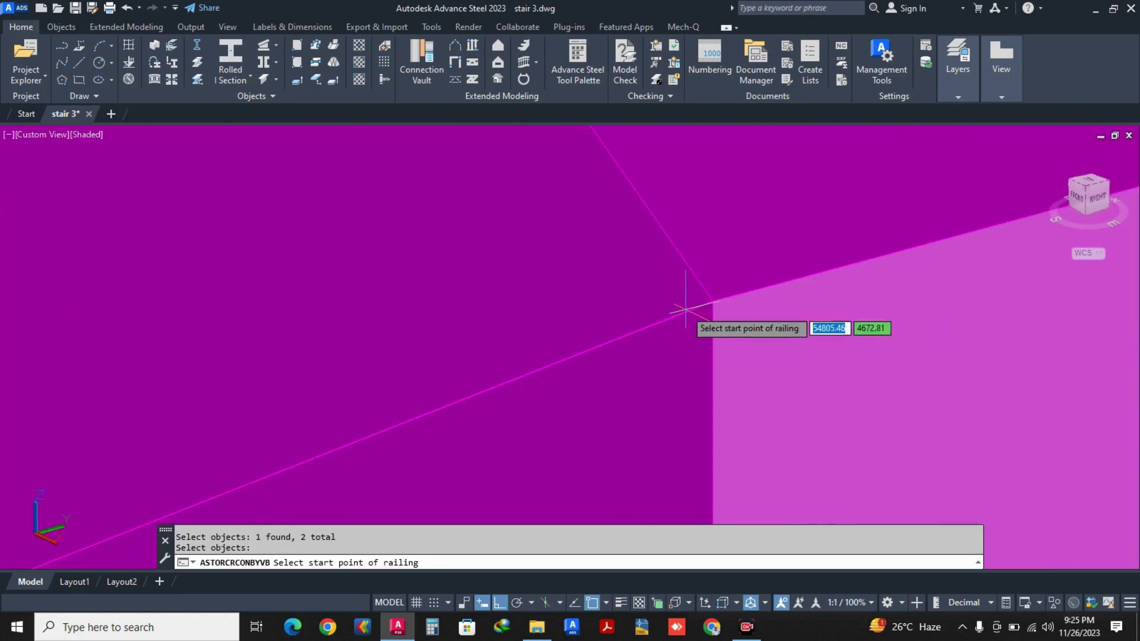
click(711, 308)
scroll(634, 349, down, 5)
scroll(634, 347, down, 6)
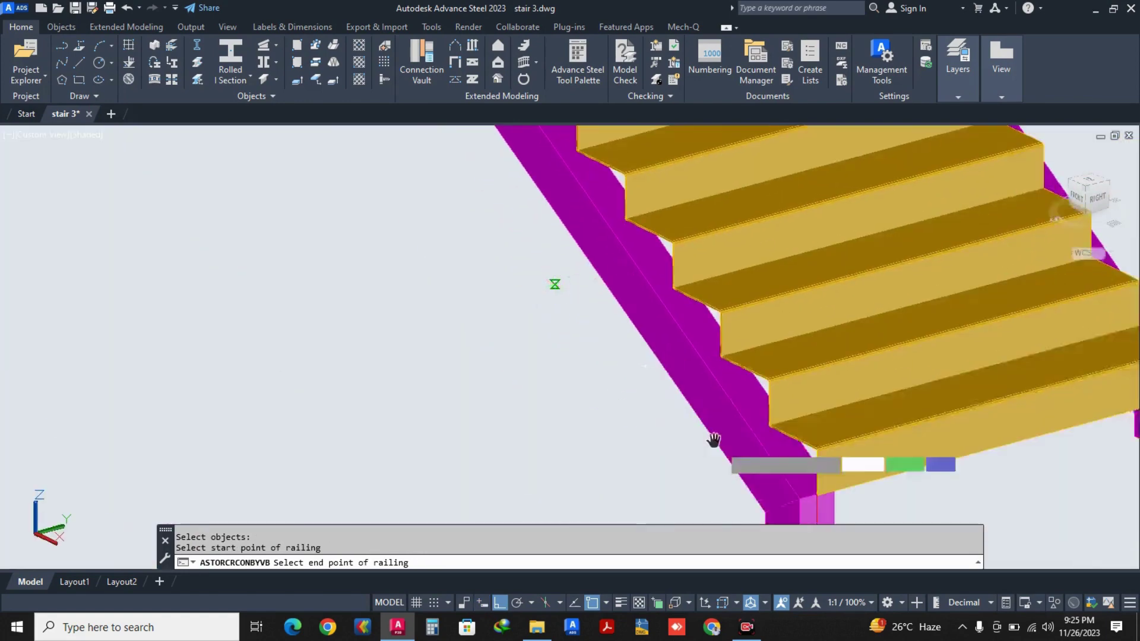
End the railing at the upper end beam's outermost top corner without a nosing point, keeping the default railing properties.
scroll(625, 260, up, 6)
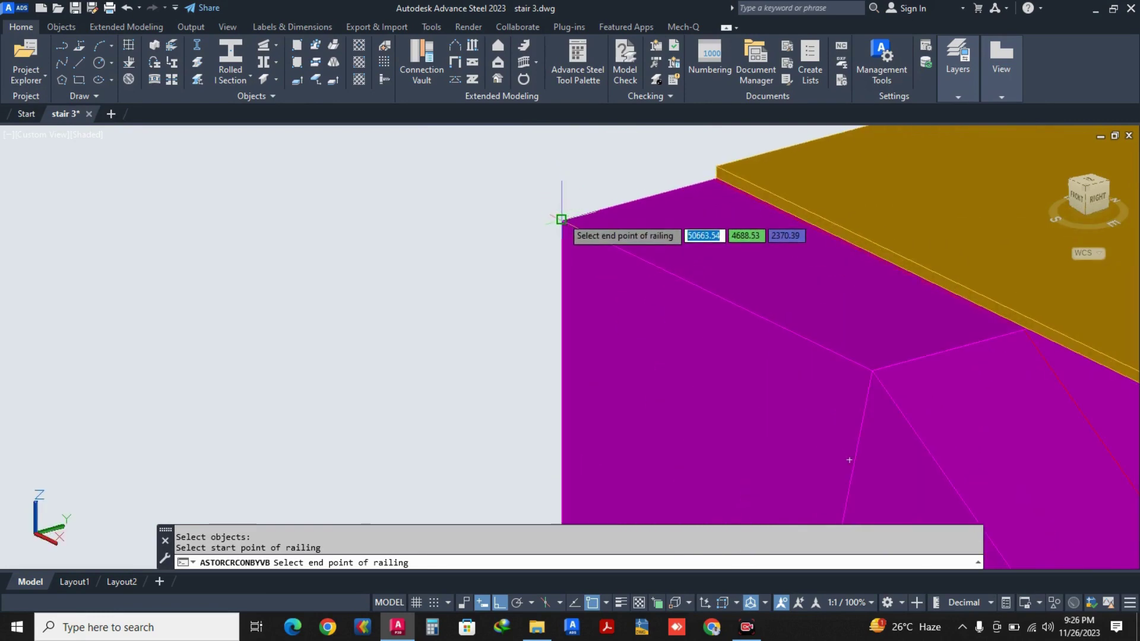
click(561, 220)
click(592, 269)
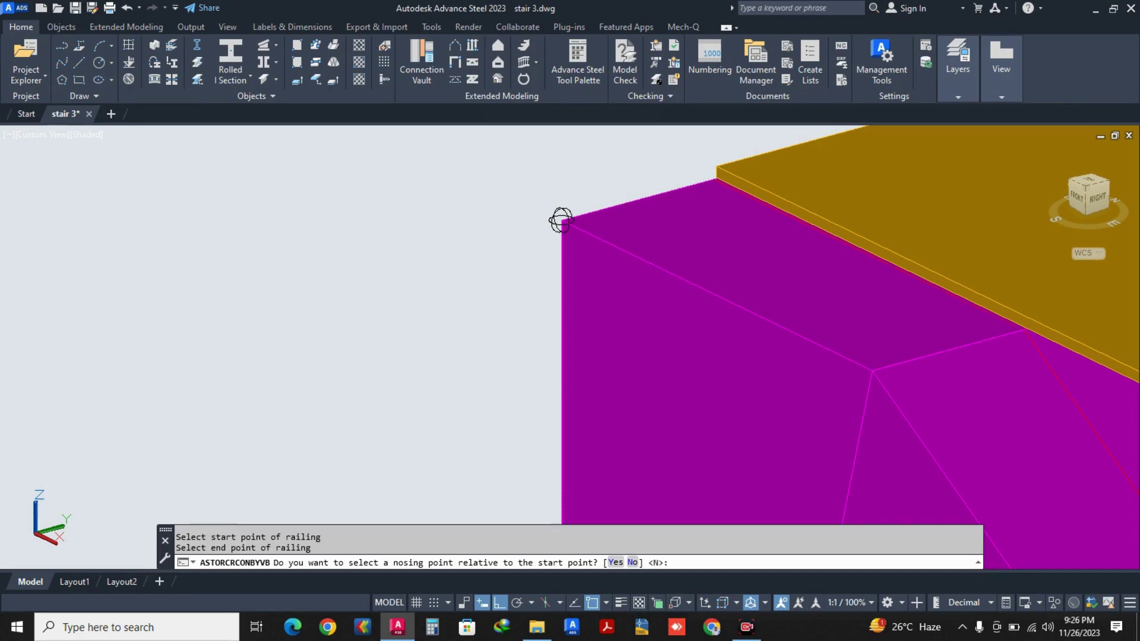
key(Return)
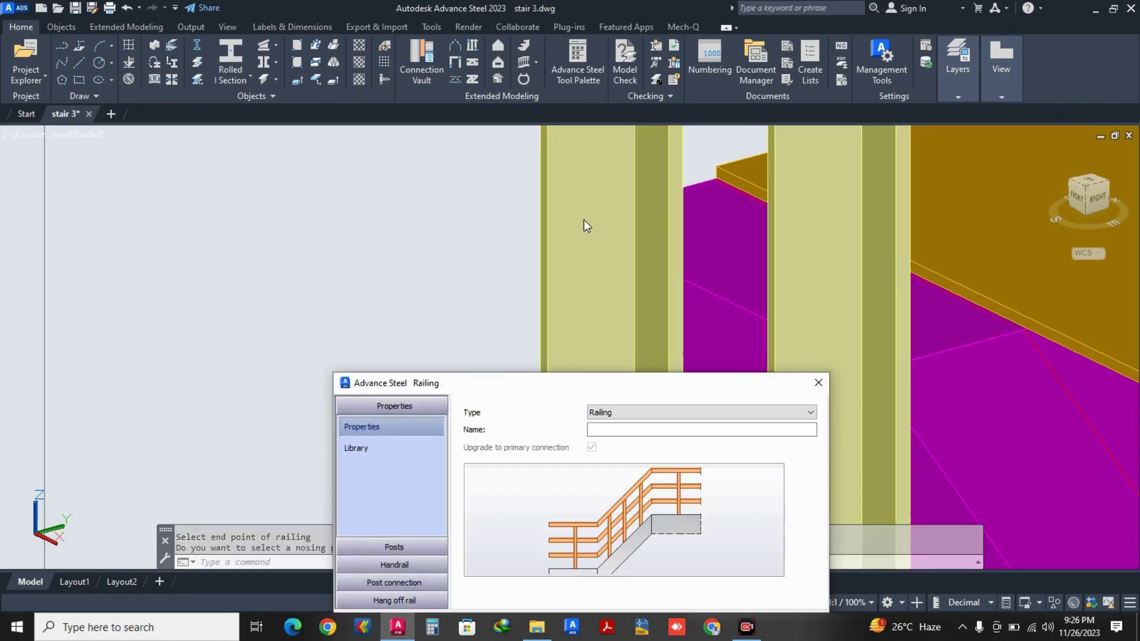
scroll(525, 243, down, 8)
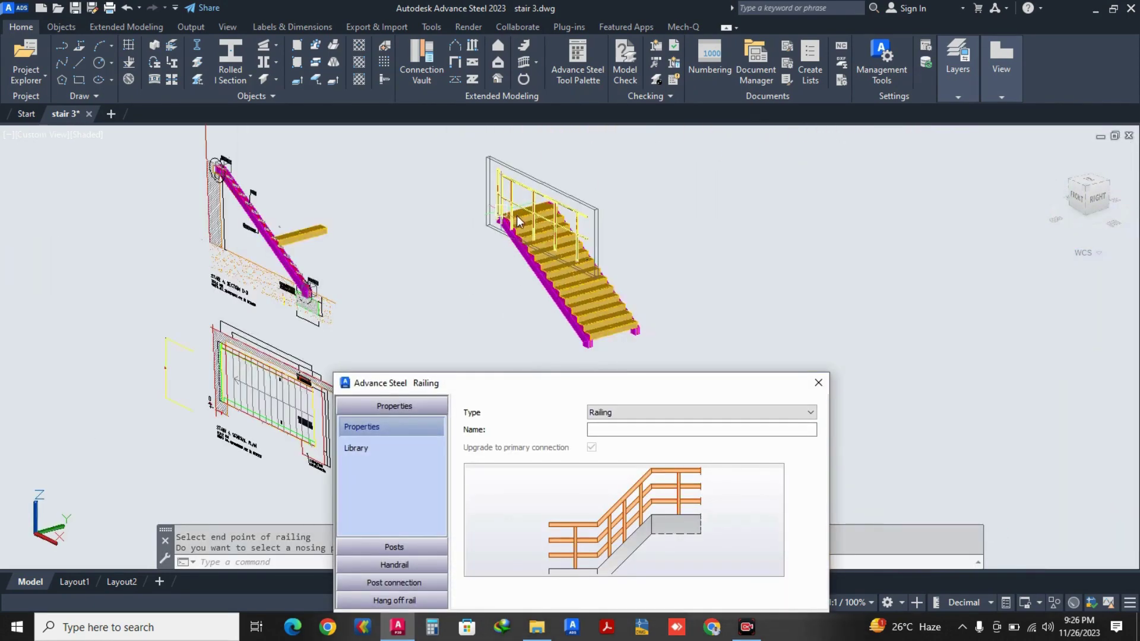
click(821, 383)
Delete the second railing attempt and reset the UCS to World.
scroll(574, 214, up, 5)
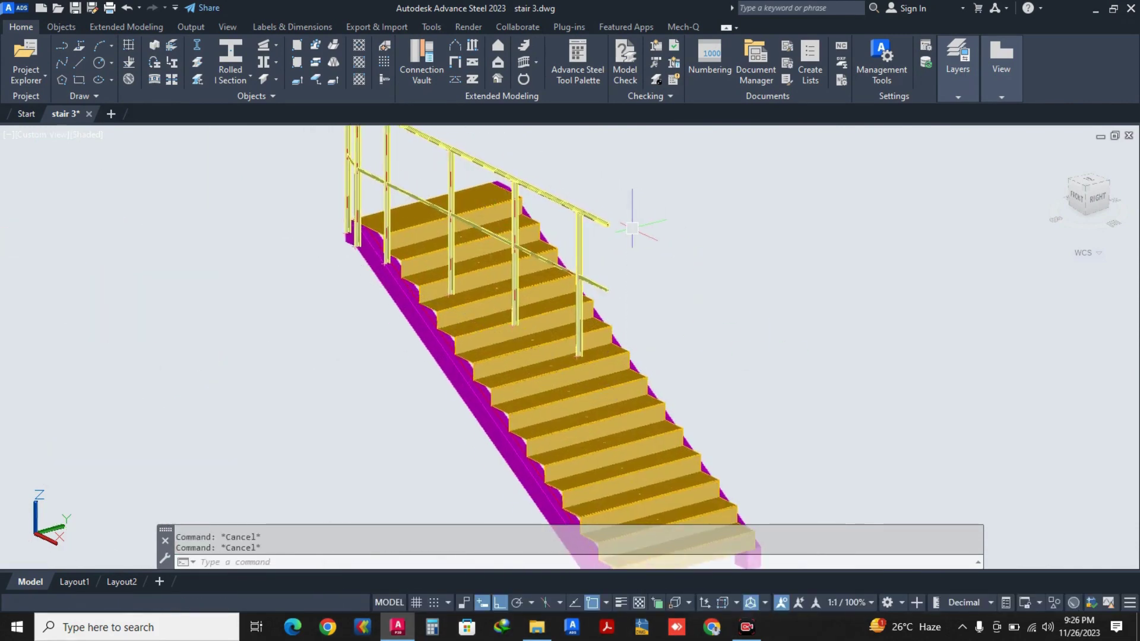
key(Delete)
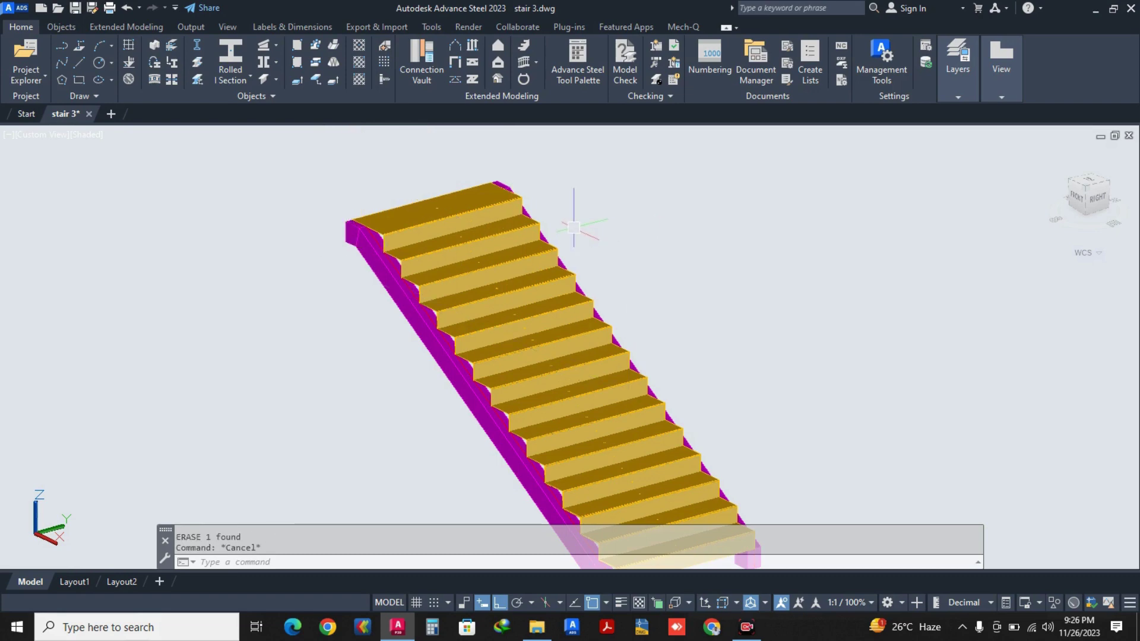
key(Return)
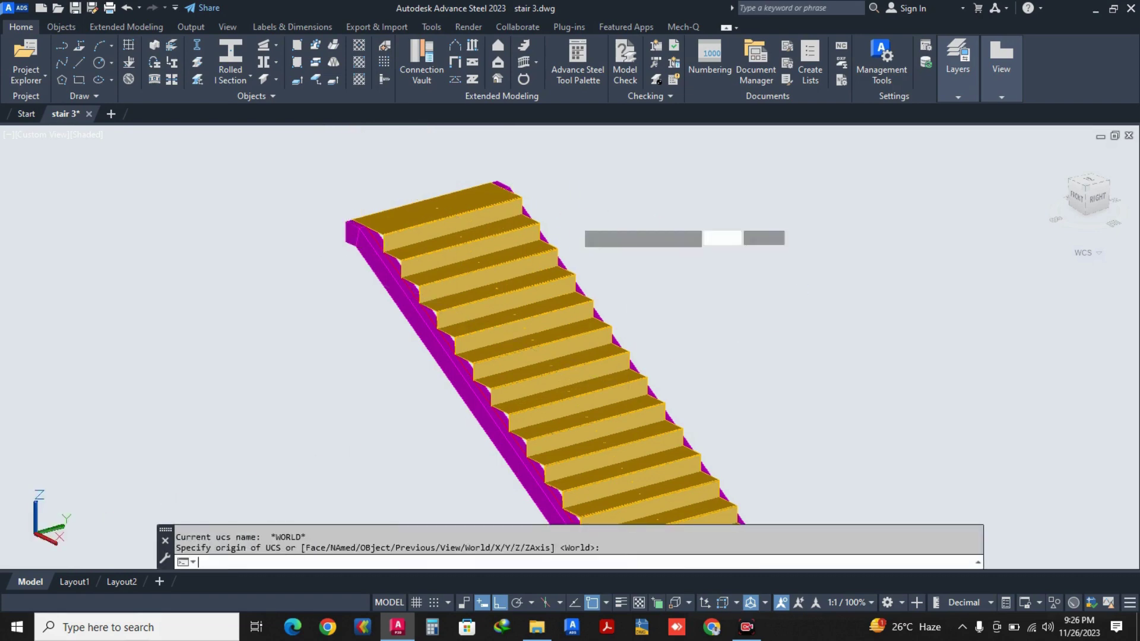
Leave the UCS command and set the model view to SE Isometric, with the near stringer in view.
key(Escape)
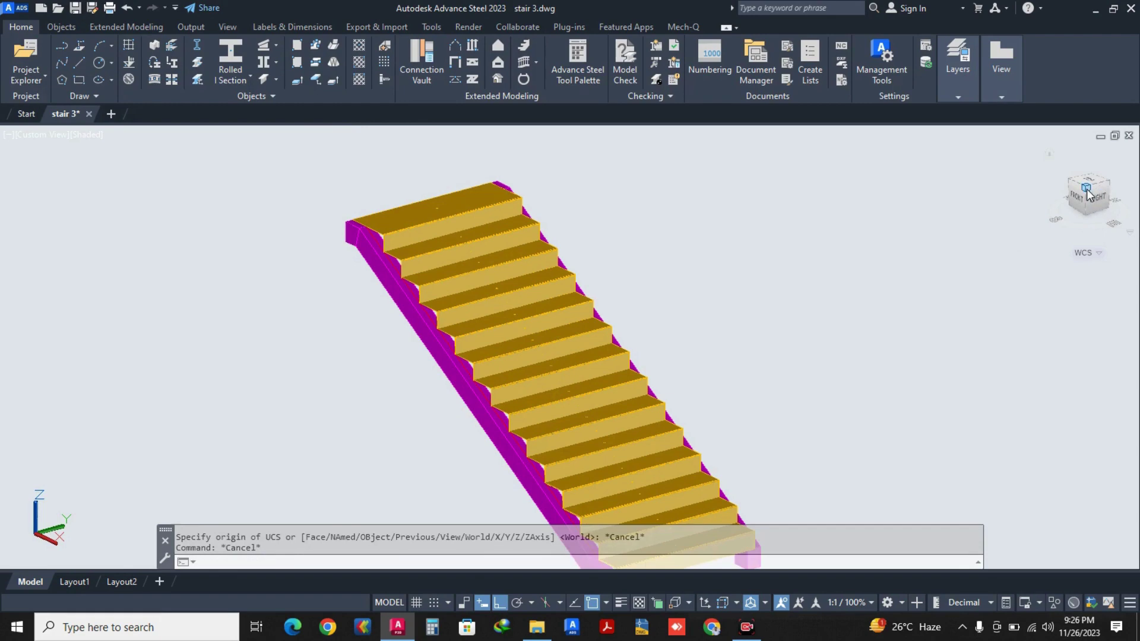
click(1087, 189)
scroll(734, 369, up, 5)
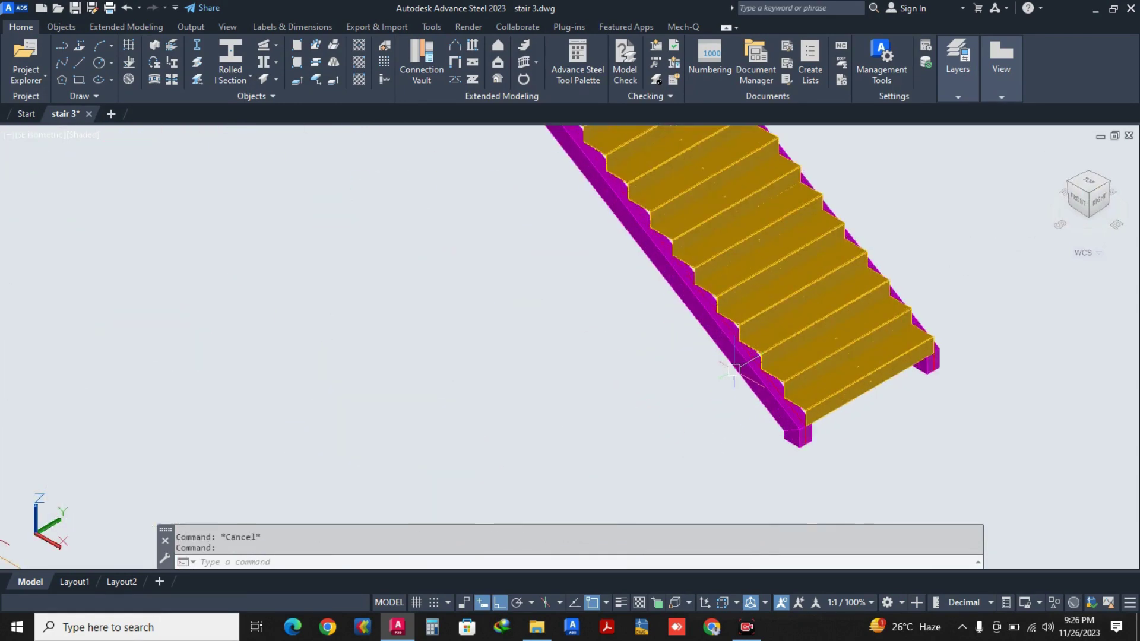
middle_drag(734, 370, 733, 399)
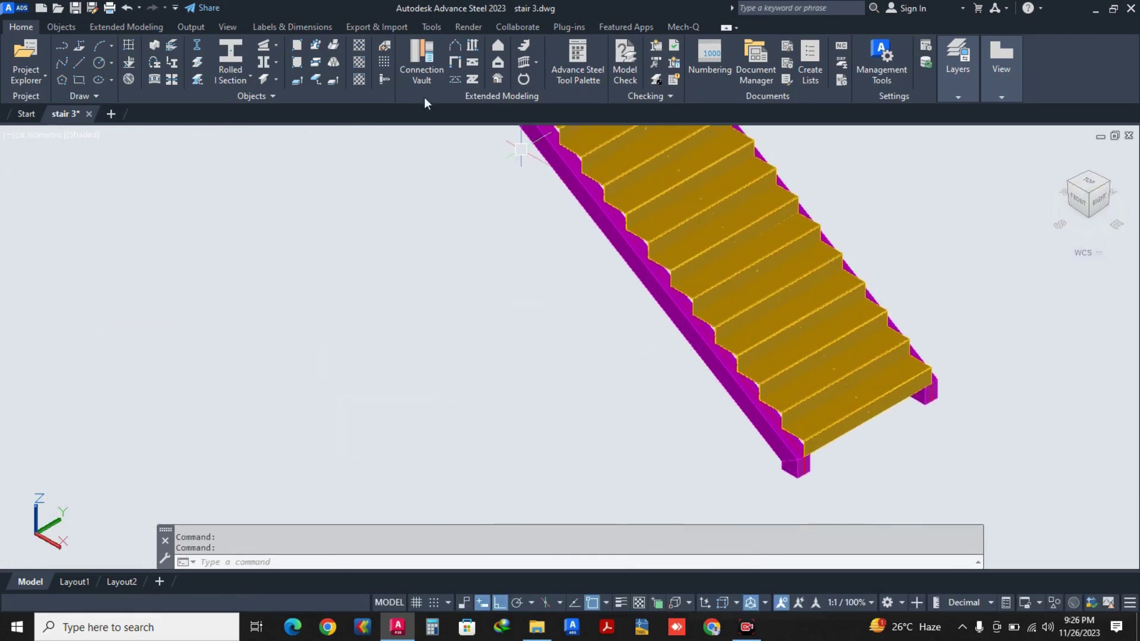
click(525, 63)
scroll(638, 270, up, 2)
scroll(593, 252, down, 3)
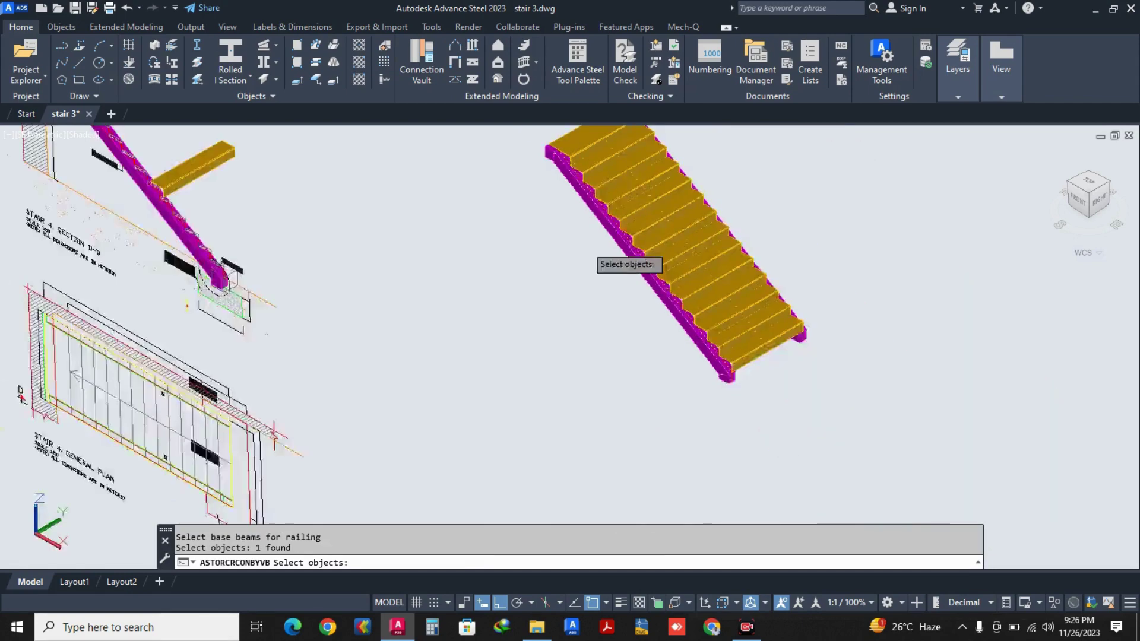
scroll(623, 333, up, 4)
key(Return)
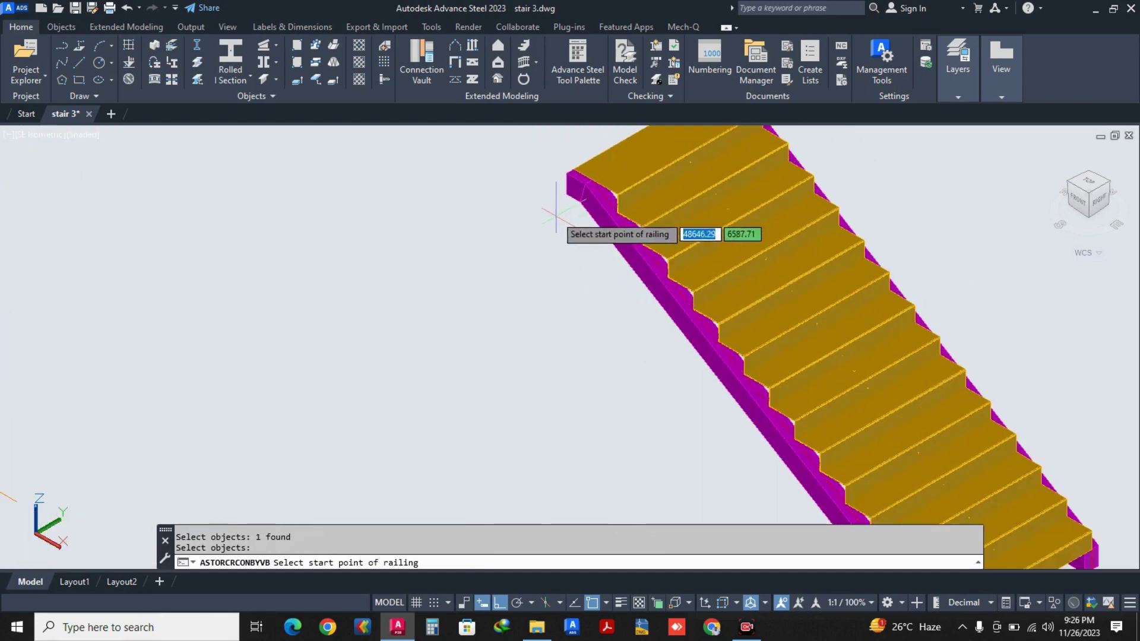
key(Escape)
Start a railing on the near stringer's inclined and upper end beams, from the outer top corner at the stair's lower end.
click(531, 69)
scroll(609, 271, up, 2)
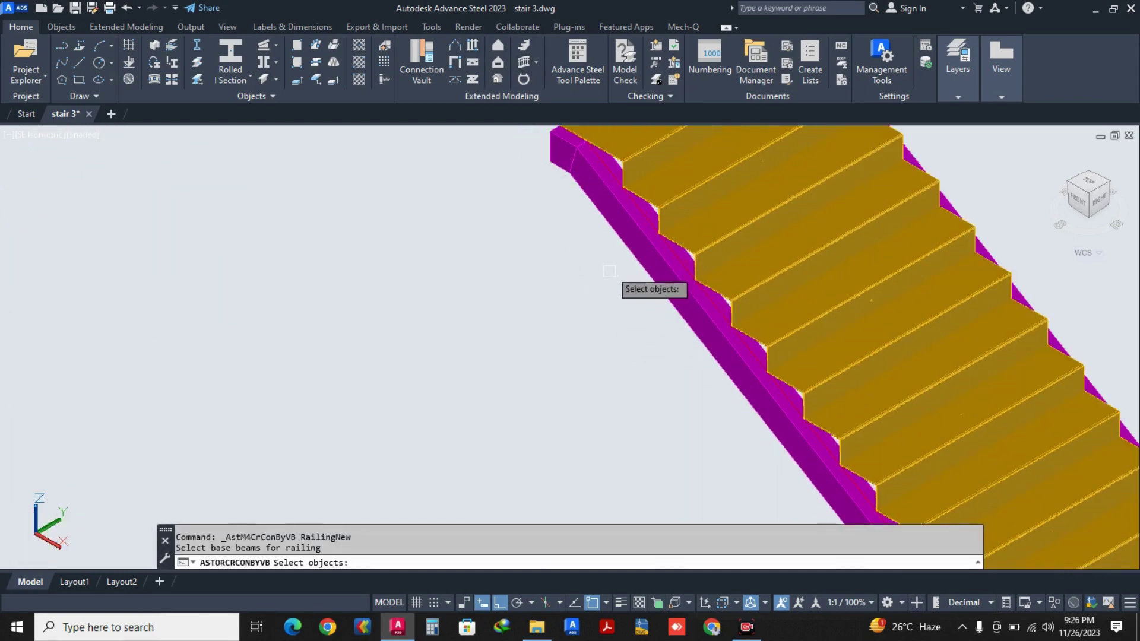
scroll(570, 154, up, 3)
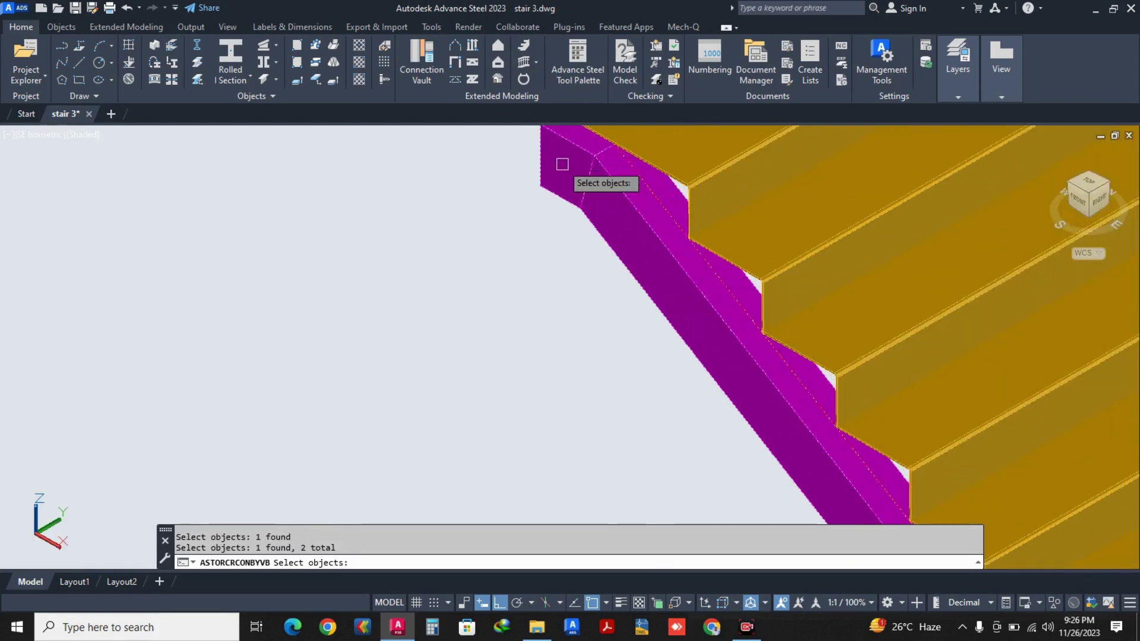
scroll(561, 169, down, 6)
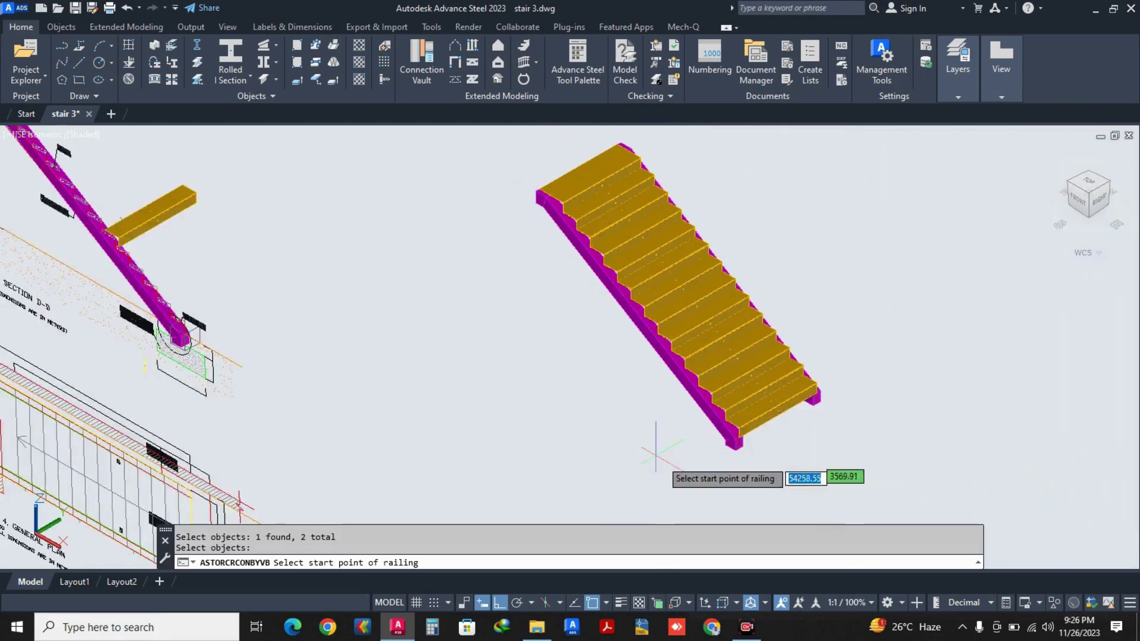
scroll(752, 395, up, 5)
scroll(795, 348, up, 6)
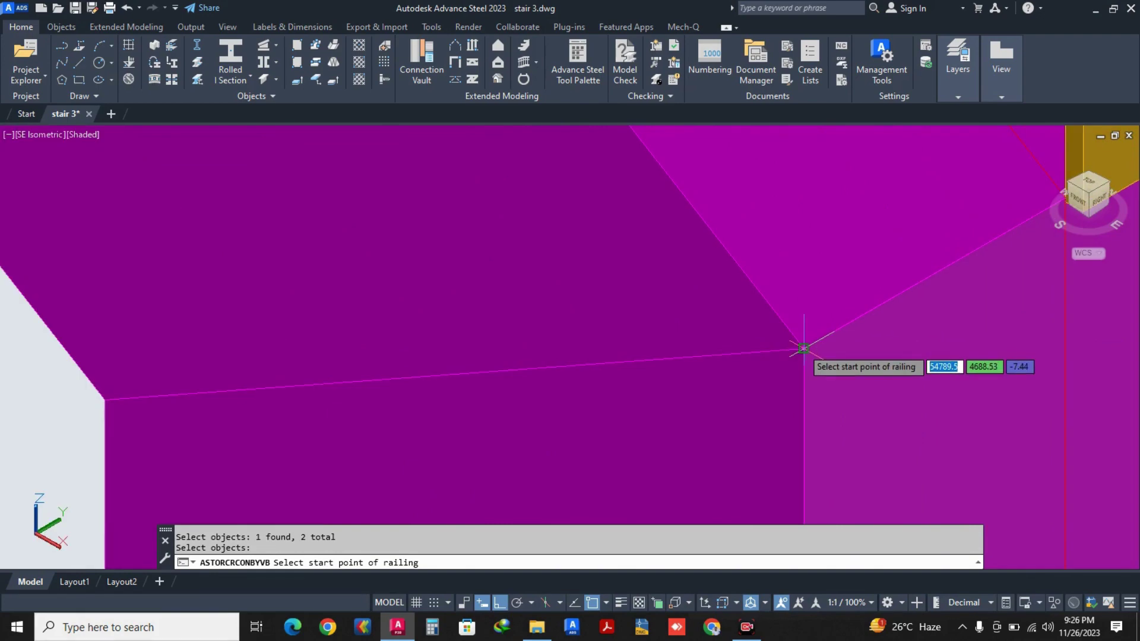
click(788, 352)
End the railing at the upper end beam's outermost top corner without a nosing point and close the railing properties.
scroll(788, 352, down, 7)
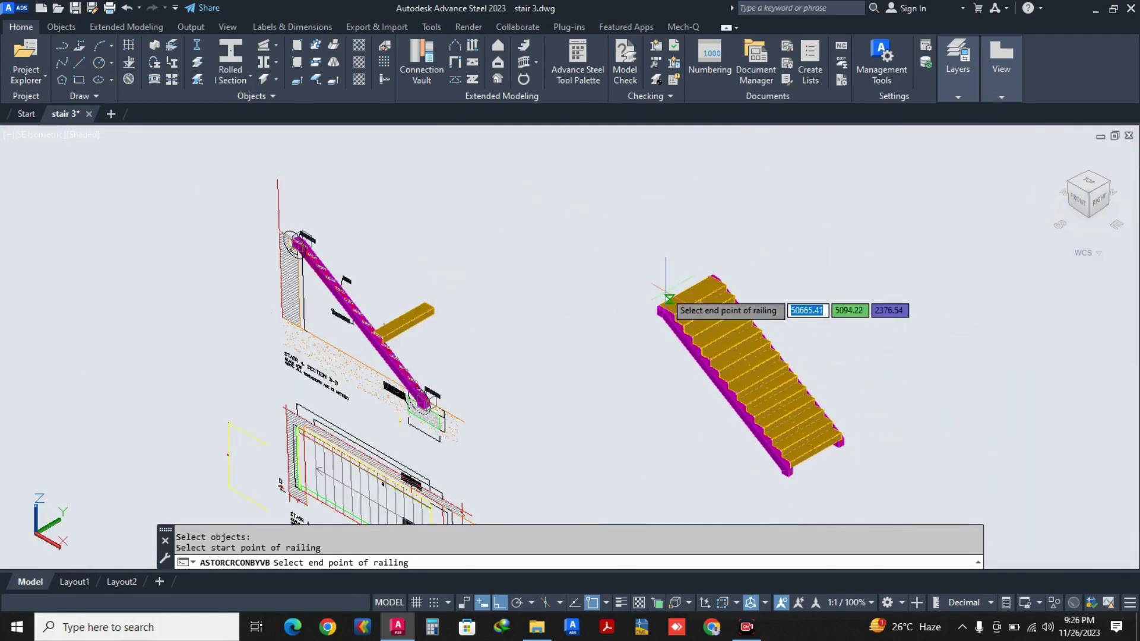
scroll(653, 321, up, 6)
scroll(646, 327, up, 5)
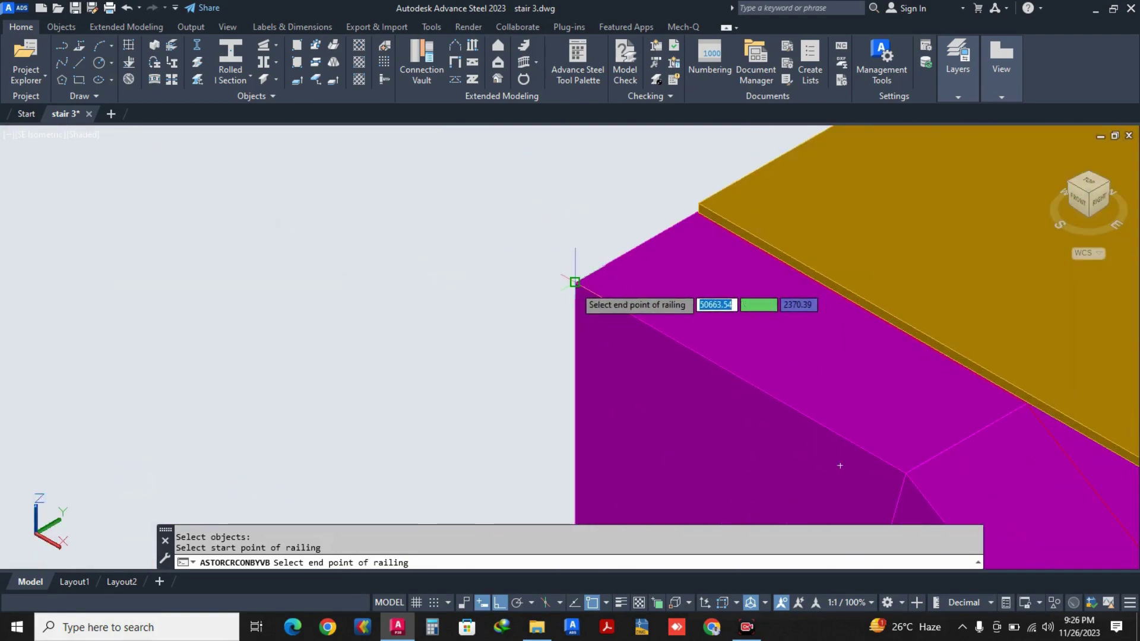
click(574, 282)
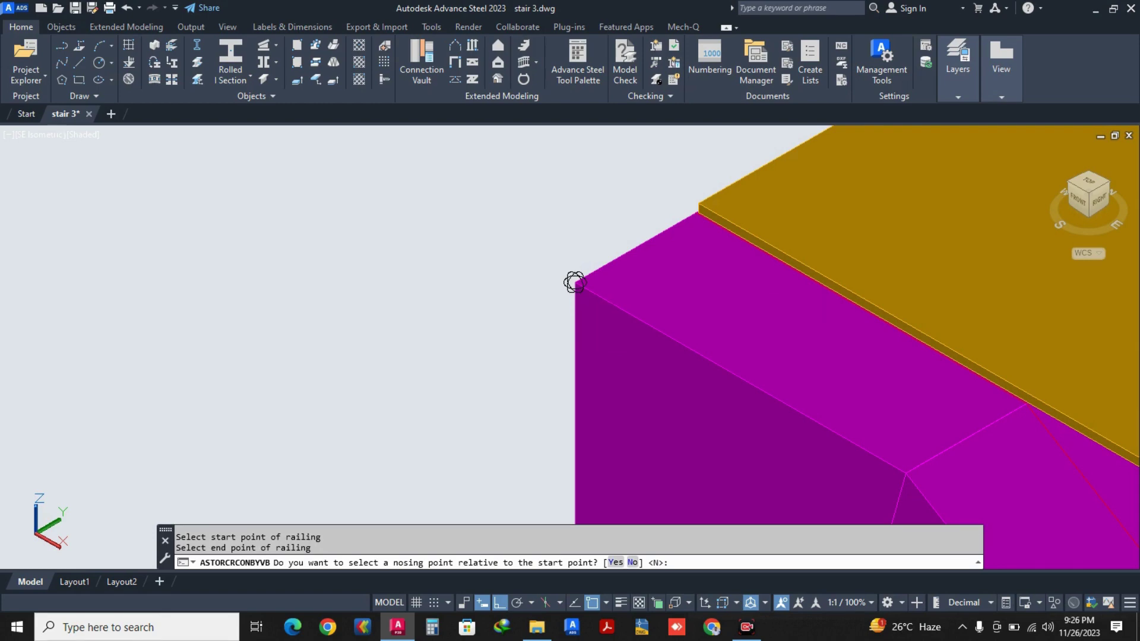
key(Return)
scroll(714, 308, down, 10)
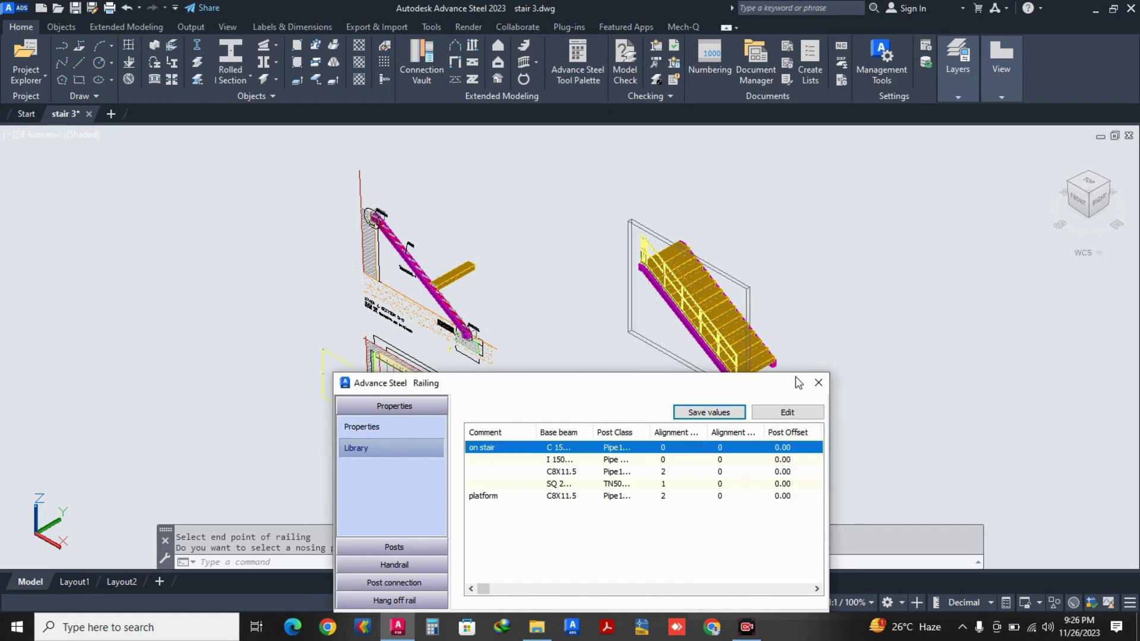
click(817, 383)
Erase the connection box around the railing and save the drawing.
scroll(762, 279, up, 3)
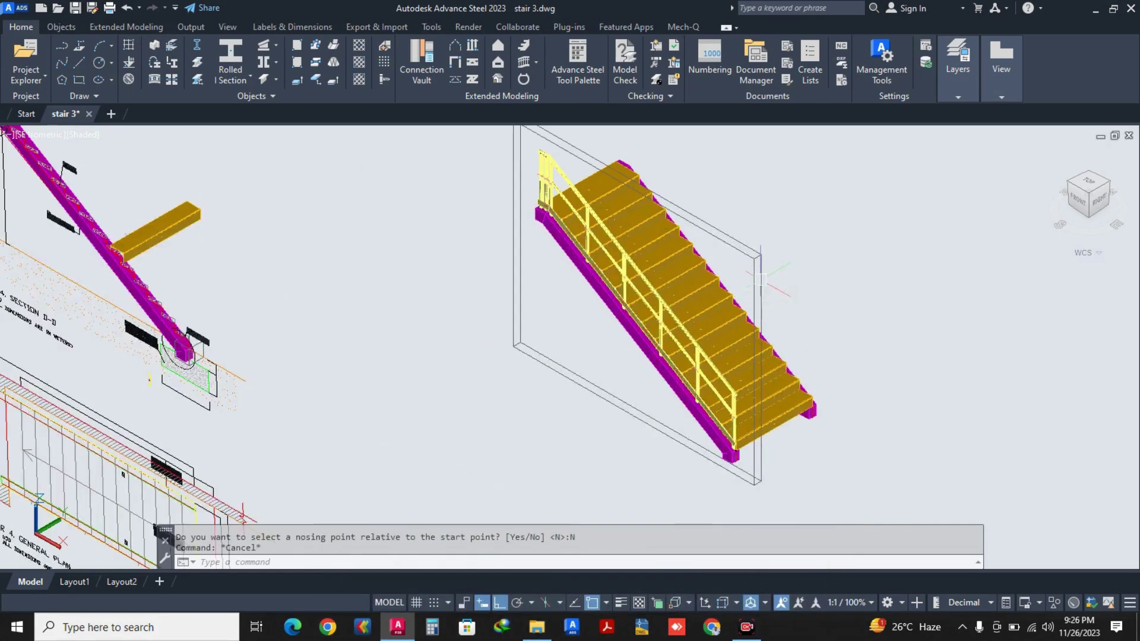
text(E)
key(Return)
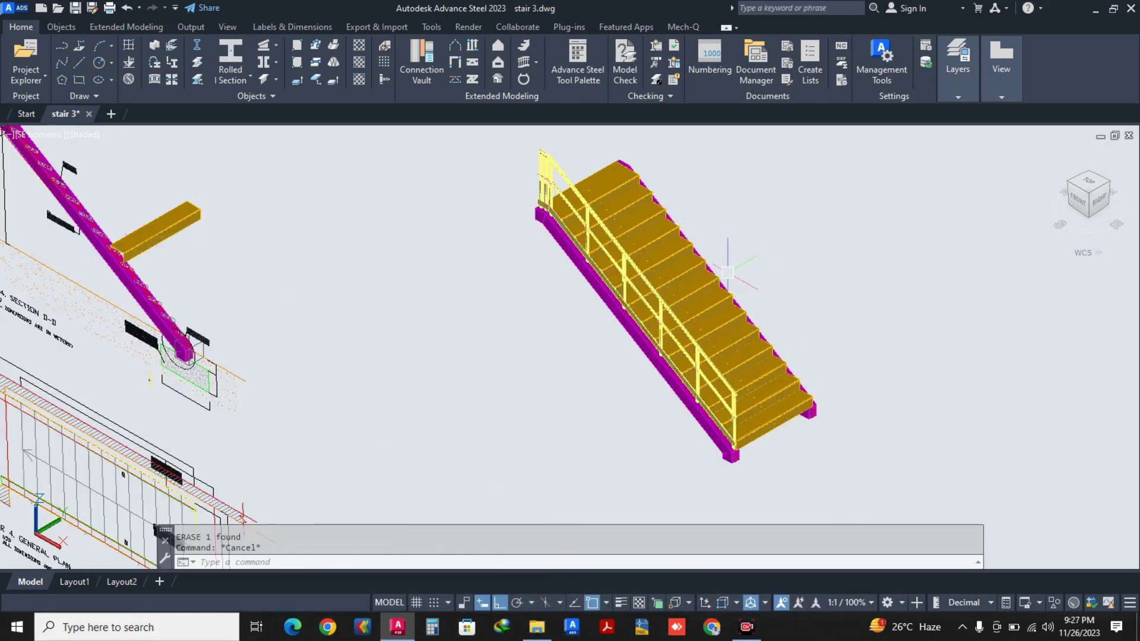
key(ctrl+s)
Examine the railing's posts, handrail and kick plate along the near stringer from below, the front and both stair ends.
scroll(731, 364, up, 3)
scroll(712, 366, down, 4)
scroll(680, 365, up, 3)
middle_drag(680, 366, 554, 397)
scroll(691, 335, up, 4)
scroll(572, 357, down, 4)
scroll(730, 247, up, 1)
middle_drag(711, 274, 672, 279)
scroll(849, 145, down, 2)
middle_drag(849, 146, 935, 254)
scroll(869, 279, down, 2)
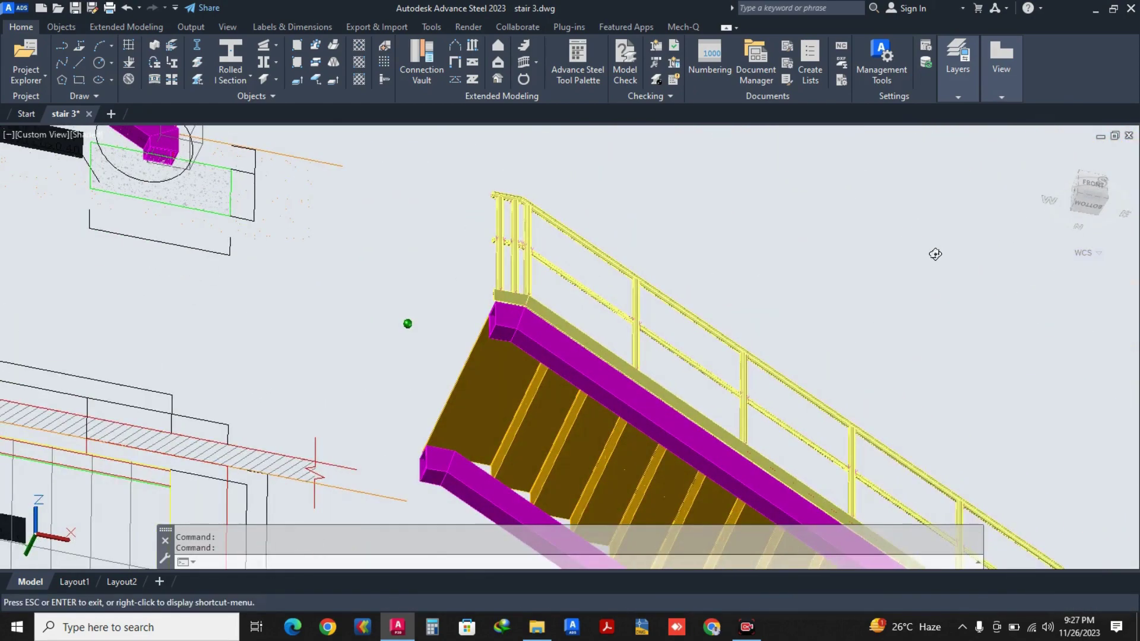
scroll(722, 267, down, 5)
scroll(736, 373, up, 5)
shift+middle_drag(834, 341, 813, 360)
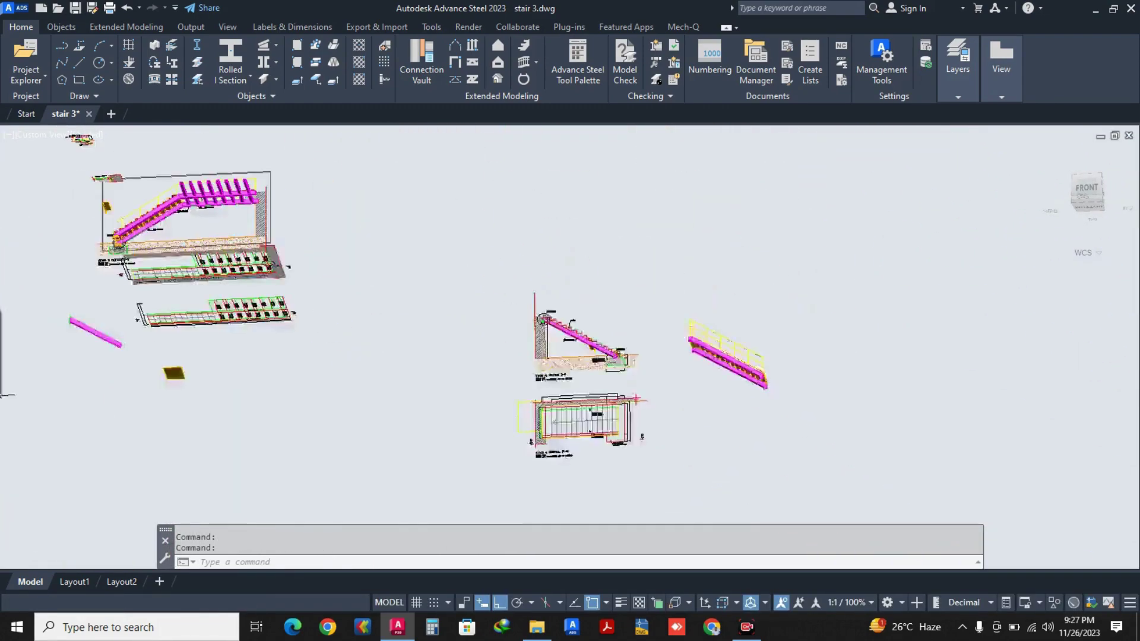
scroll(772, 350, up, 6)
shift+middle_drag(767, 321, 768, 319)
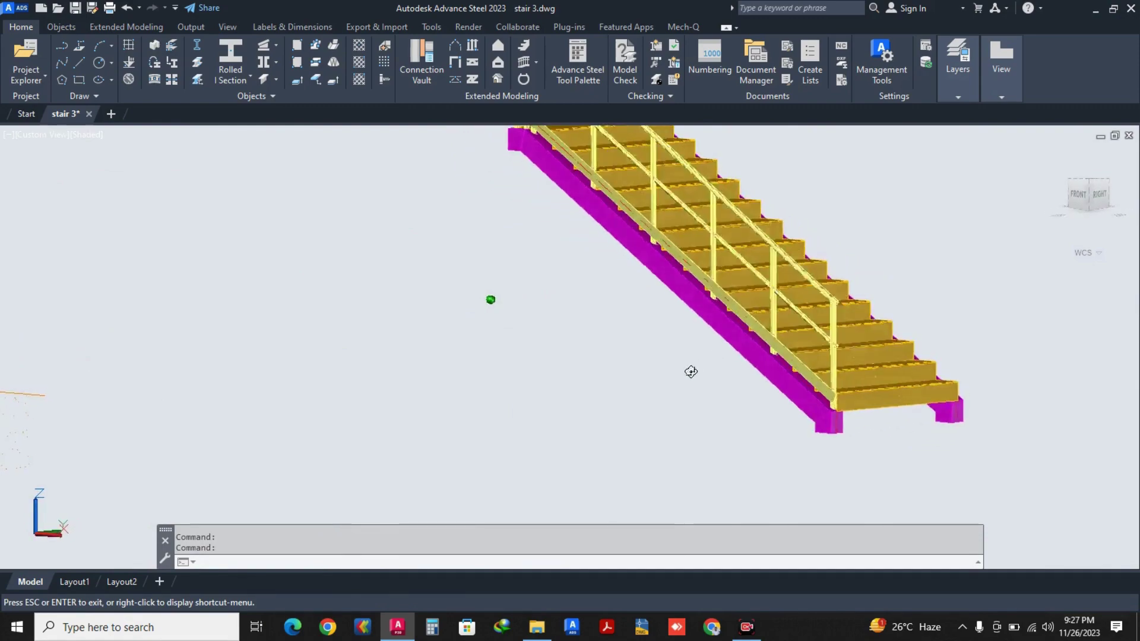
mouse_move(631, 376)
shift+middle_down()
mouse_move(524, 356)
mouse_move(627, 356)
shift+middle_up()
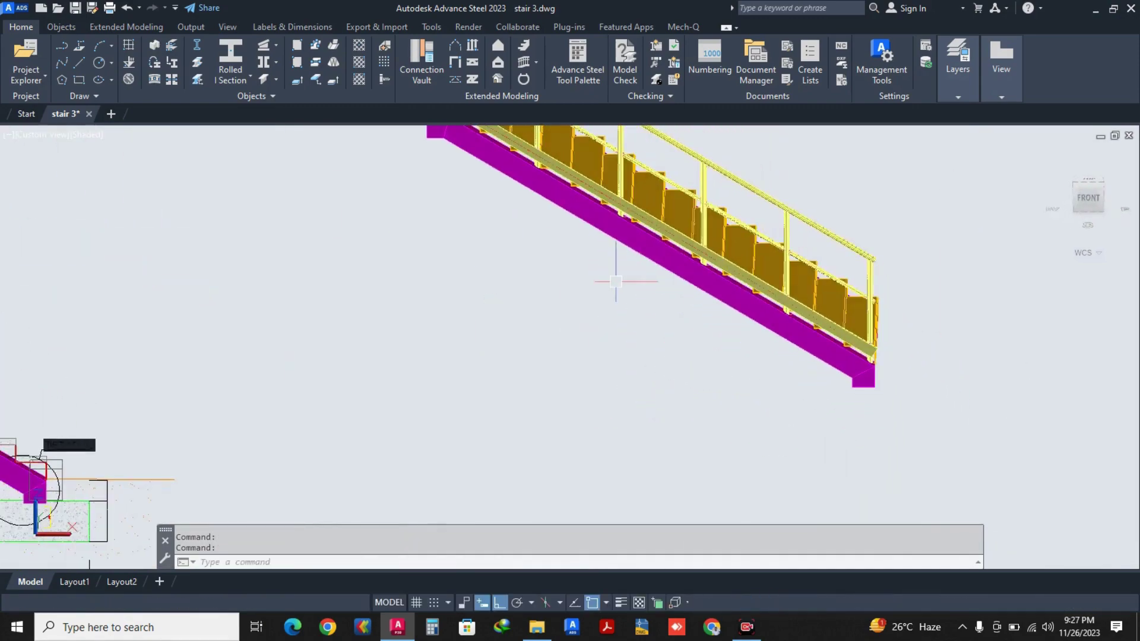
scroll(708, 375, up, 5)
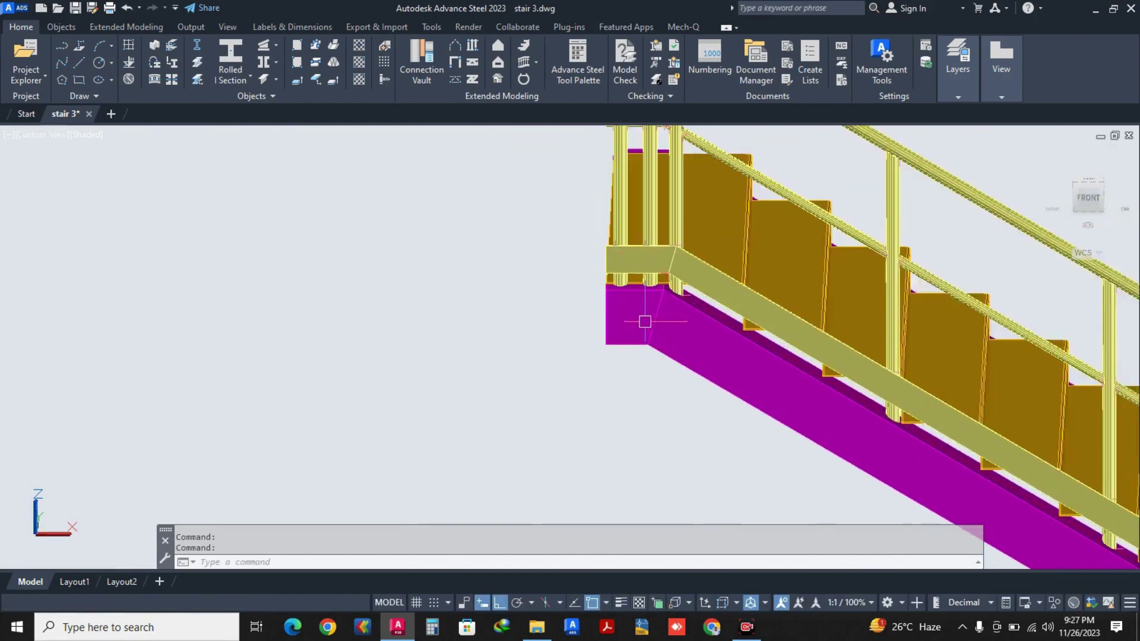
shift+middle_drag(651, 323, 506, 311)
scroll(683, 305, down, 5)
shift+middle_drag(765, 368, 725, 369)
scroll(766, 414, up, 3)
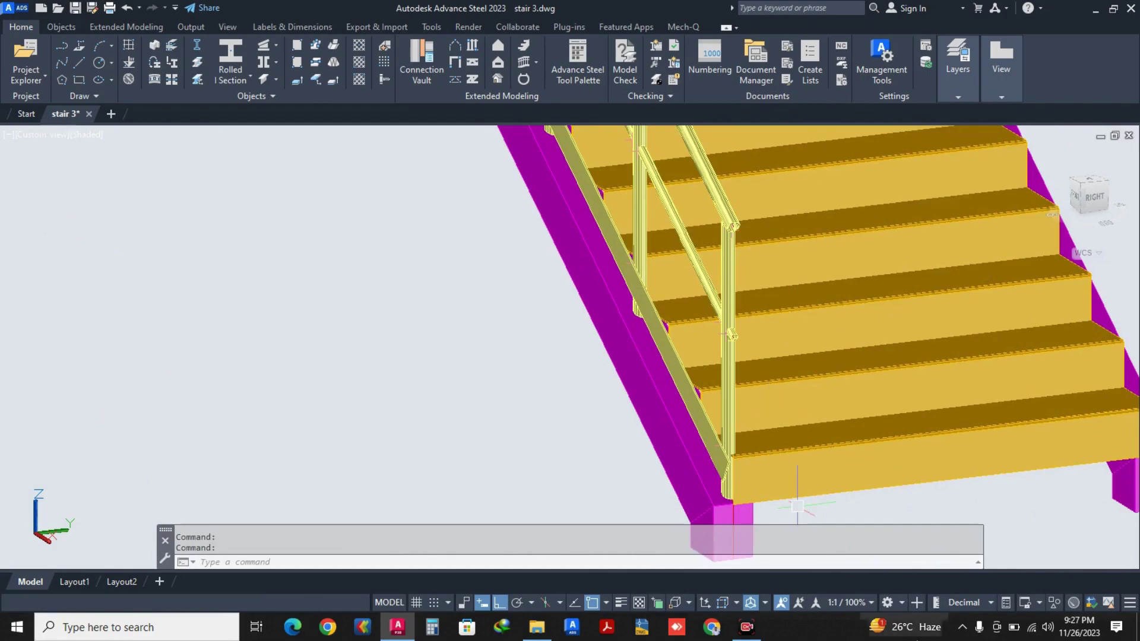